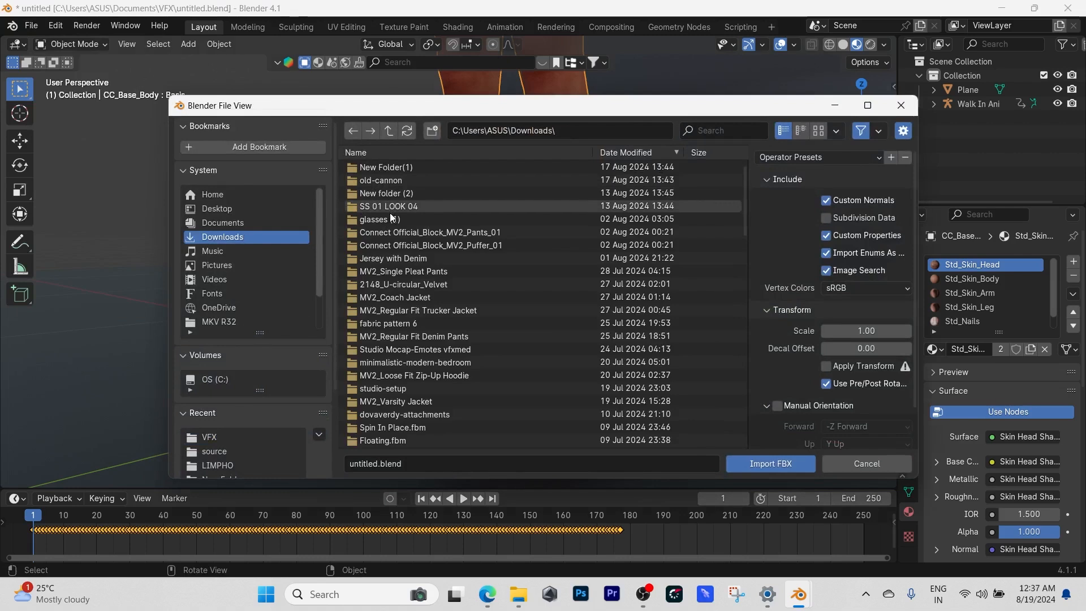
Import the Nike Dunk shoe FBX from its creator's folder inside the Ripper_Pro_v93 Downloads directory
double_click(386, 193)
double_click(385, 169)
double_click(385, 177)
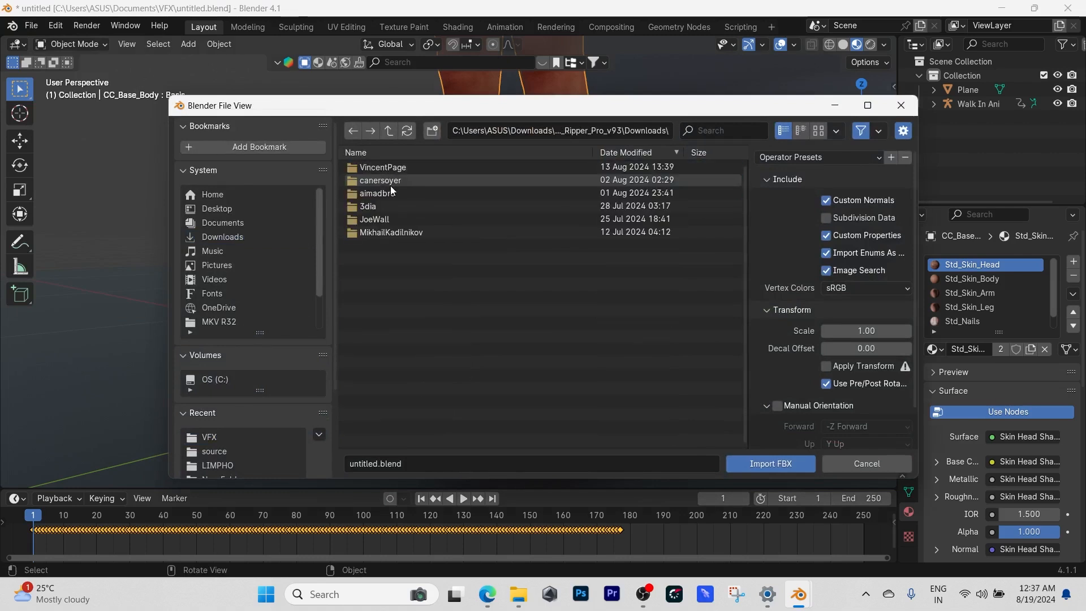
double_click(389, 192)
key(BackSpace)
double_click(392, 228)
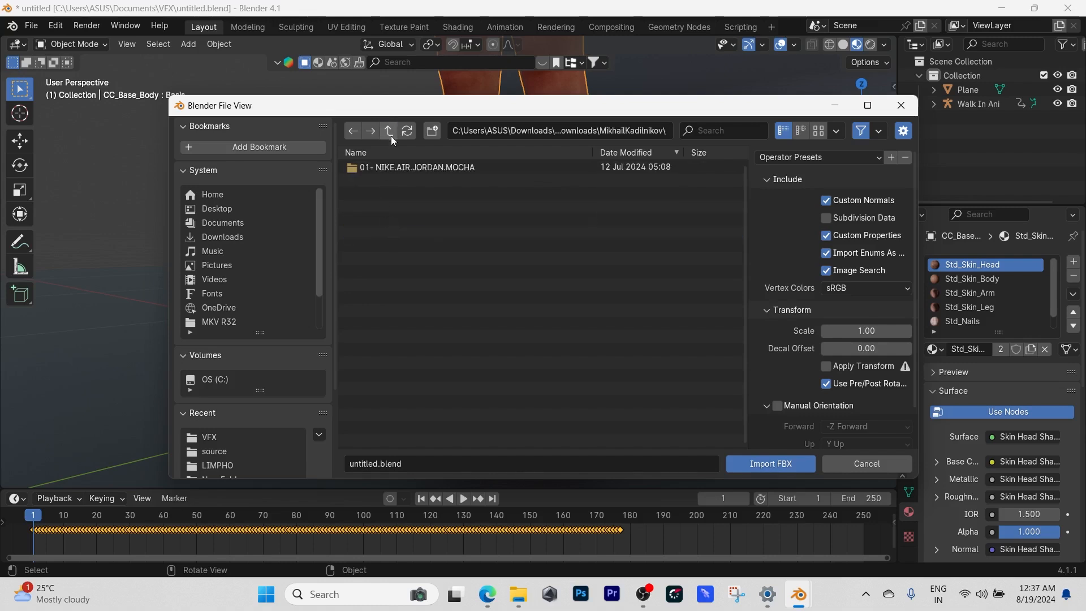
key(BackSpace)
double_click(391, 222)
double_click(395, 167)
double_click(394, 166)
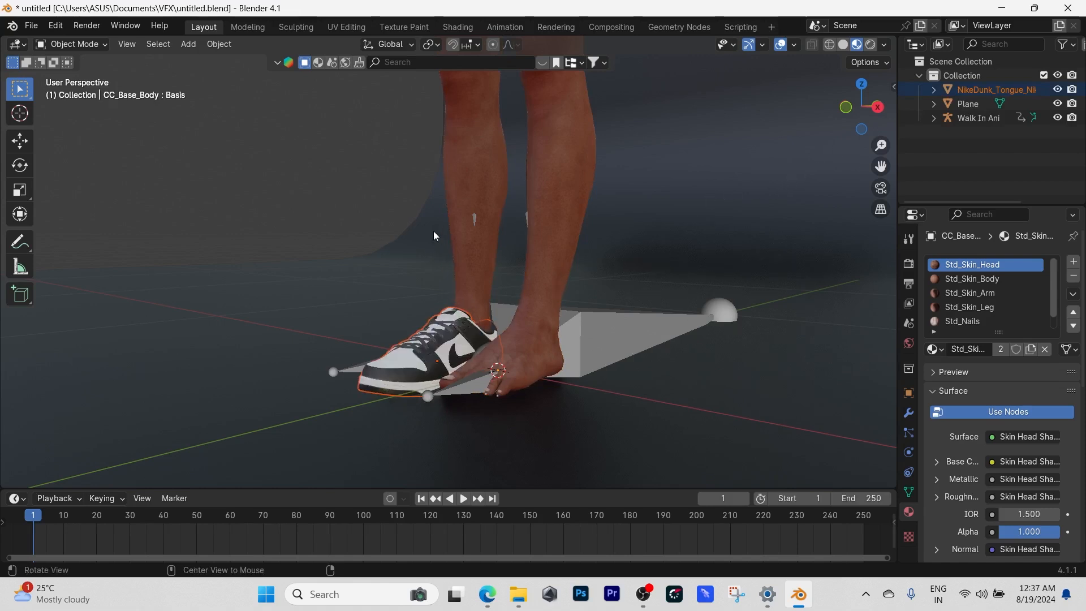
mouse_move(341, 175)
middle_down()
mouse_move(408, 192)
mouse_move(554, 194)
mouse_move(339, 186)
middle_up()
key(g)
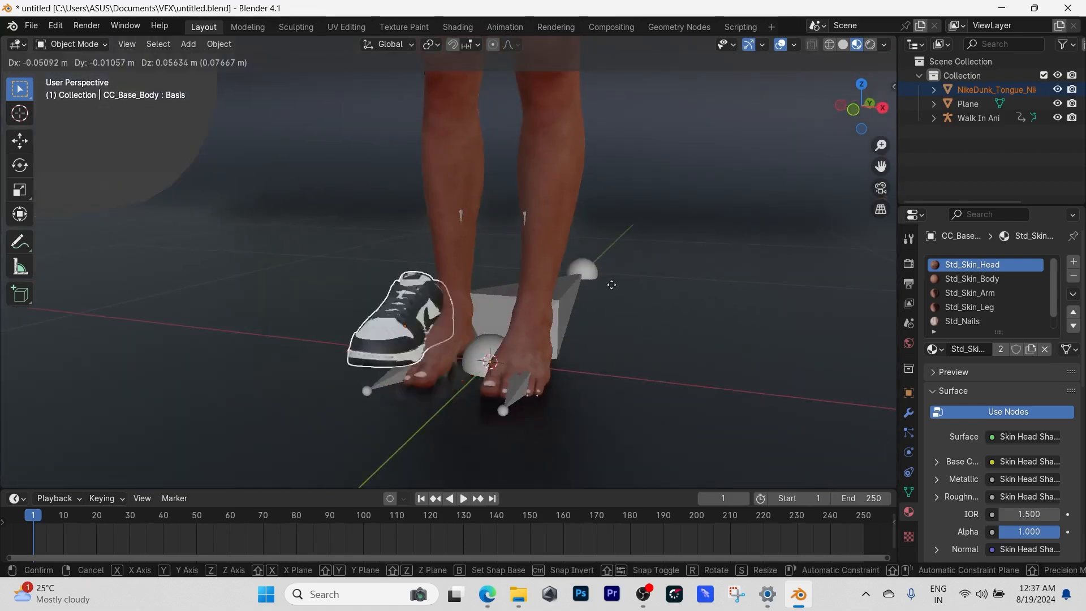
right_click(626, 307)
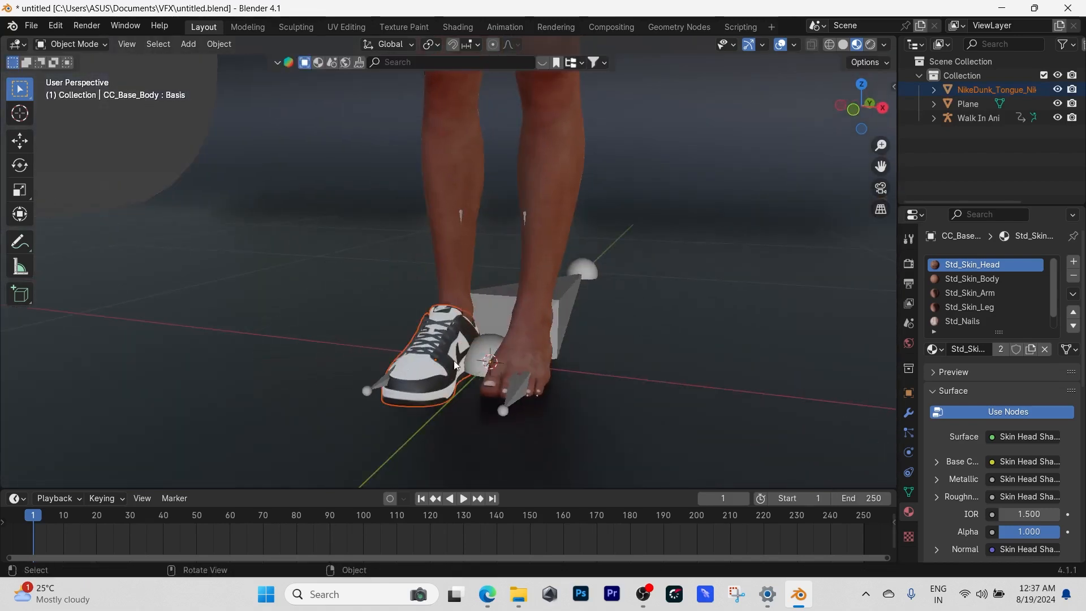
Duplicate the shoe in place and mirror the copy along the global X axis
middle_drag(569, 352, 538, 343)
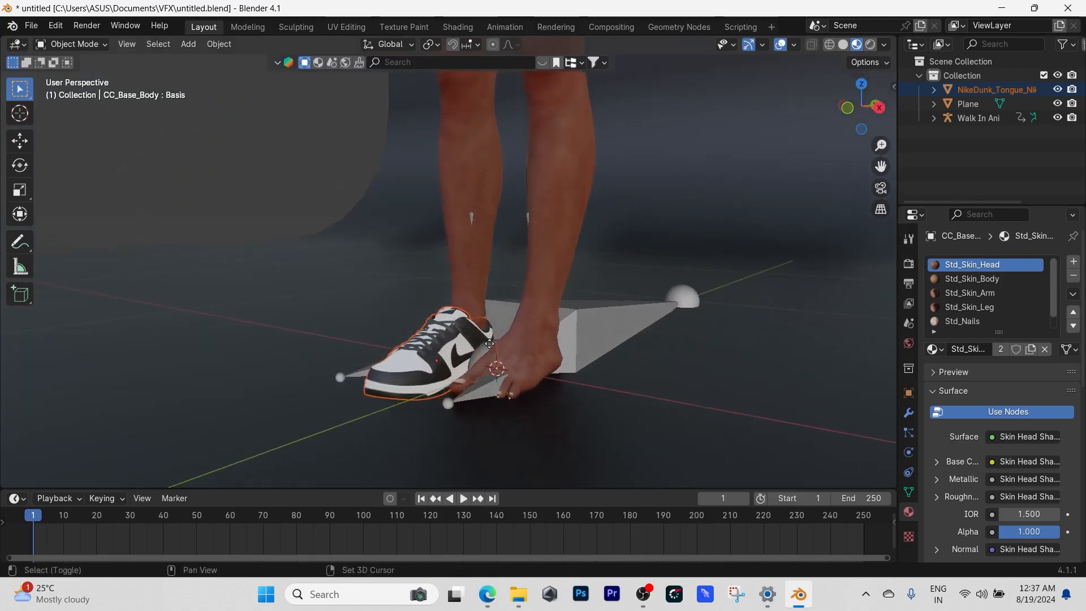
key(shift+d)
right_click(458, 358)
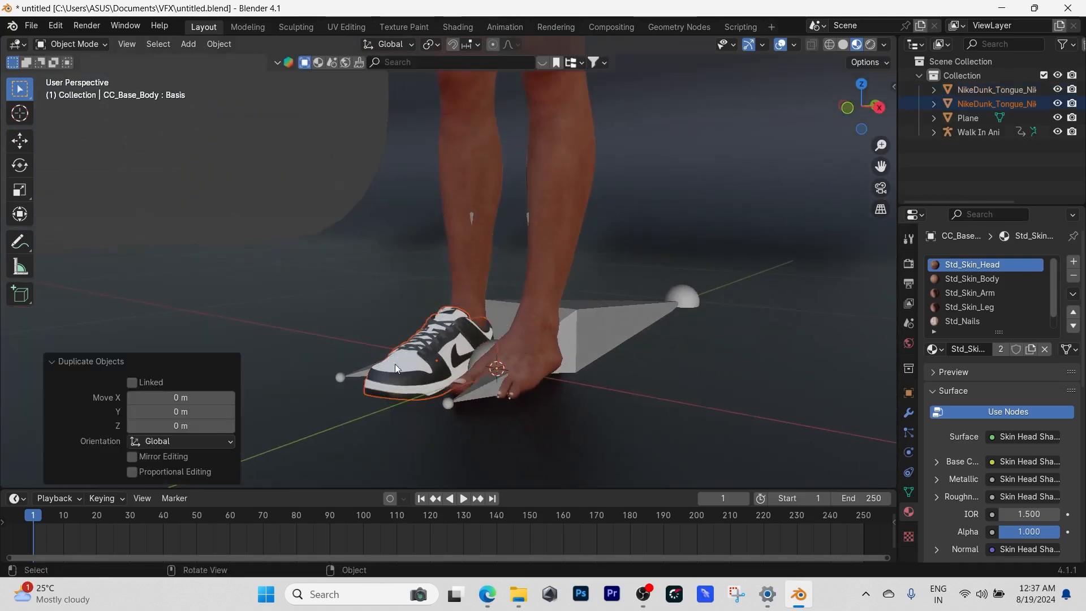
right_click(422, 361)
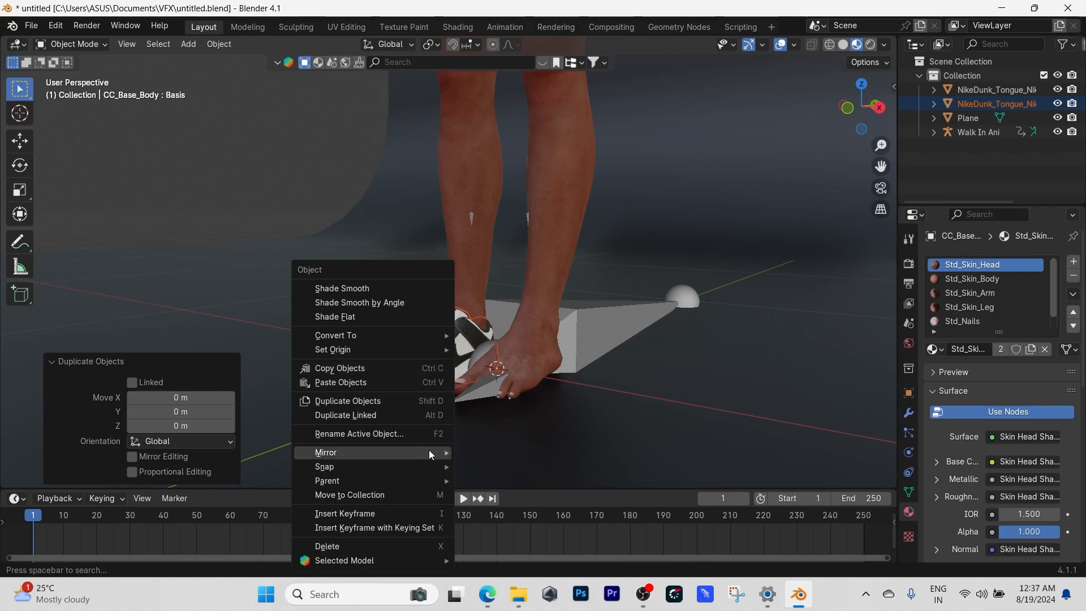
mouse_move(427, 451)
click(487, 467)
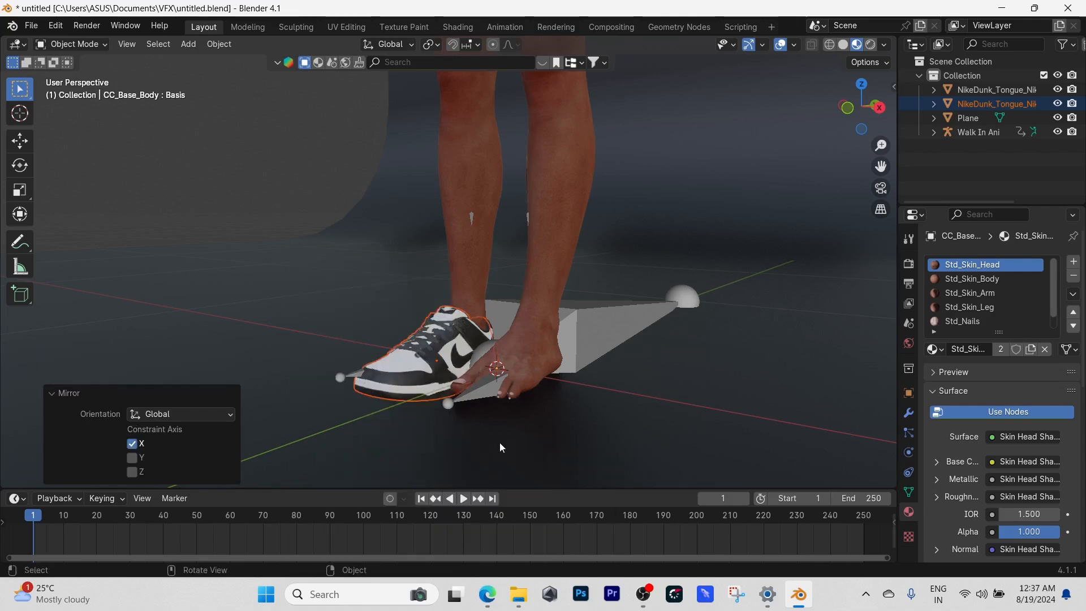
Move the mirrored shoe about 0.149 m along the global X axis onto the other, bare foot
shift+middle_drag(512, 433, 479, 340)
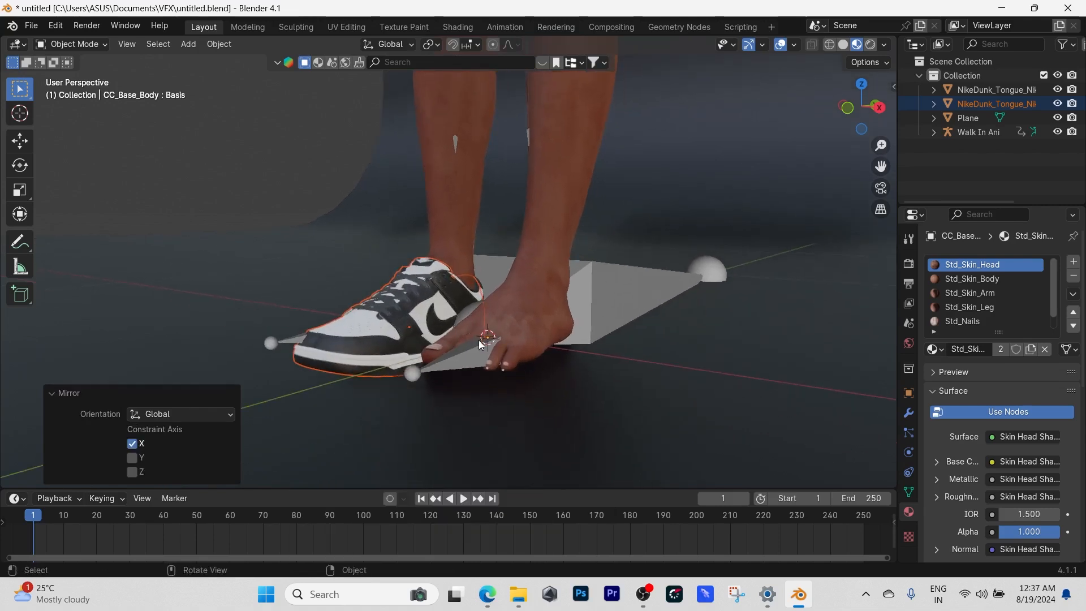
key(shift+d)
key(x)
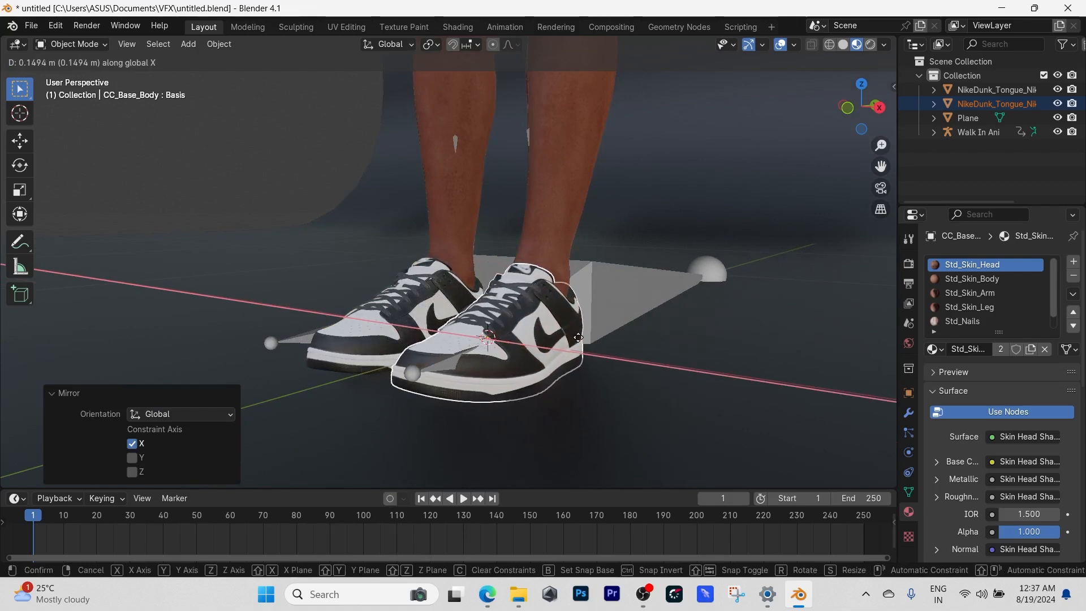
click(578, 338)
middle_drag(514, 345, 608, 356)
scroll(563, 382, up, 5)
shift+middle_drag(562, 382, 544, 277)
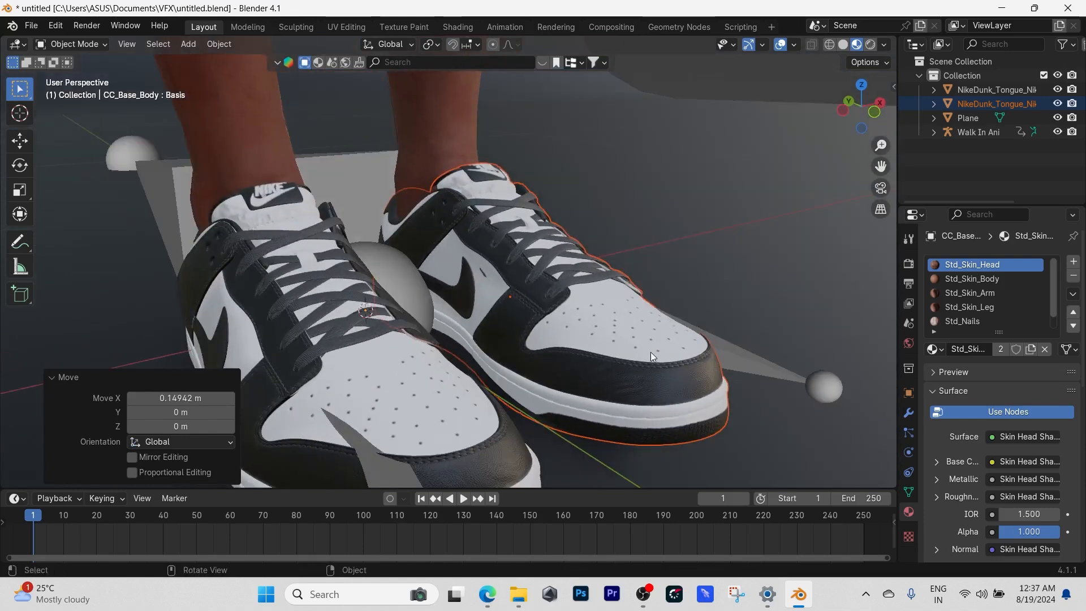
key(g)
key(x)
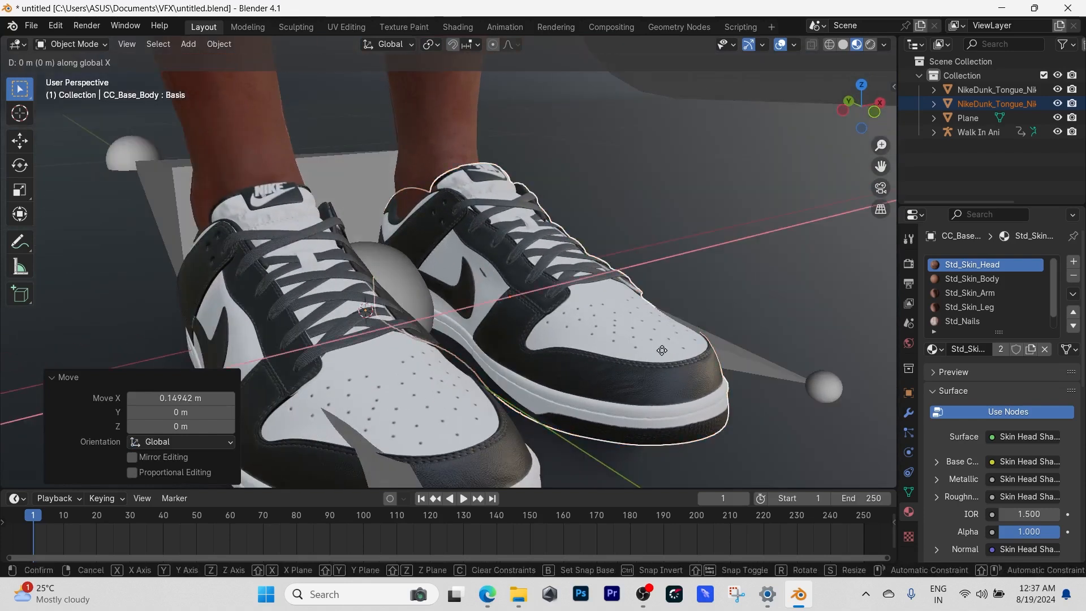
click(661, 350)
middle_drag(661, 351, 558, 311)
click(79, 377)
middle_drag(93, 368, 289, 324)
middle_drag(190, 110, 266, 175)
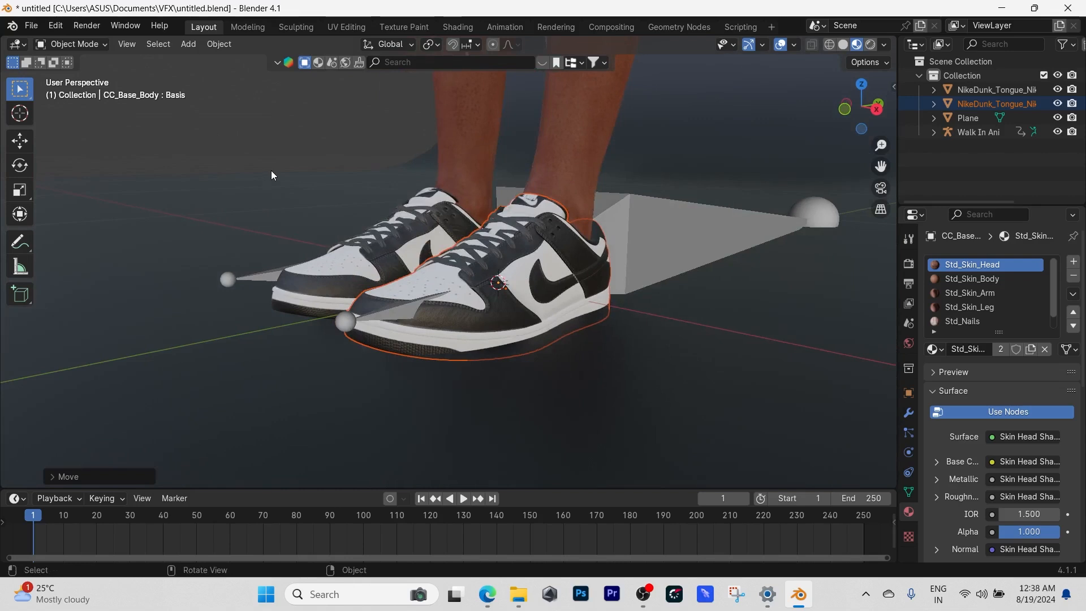
key(Tab)
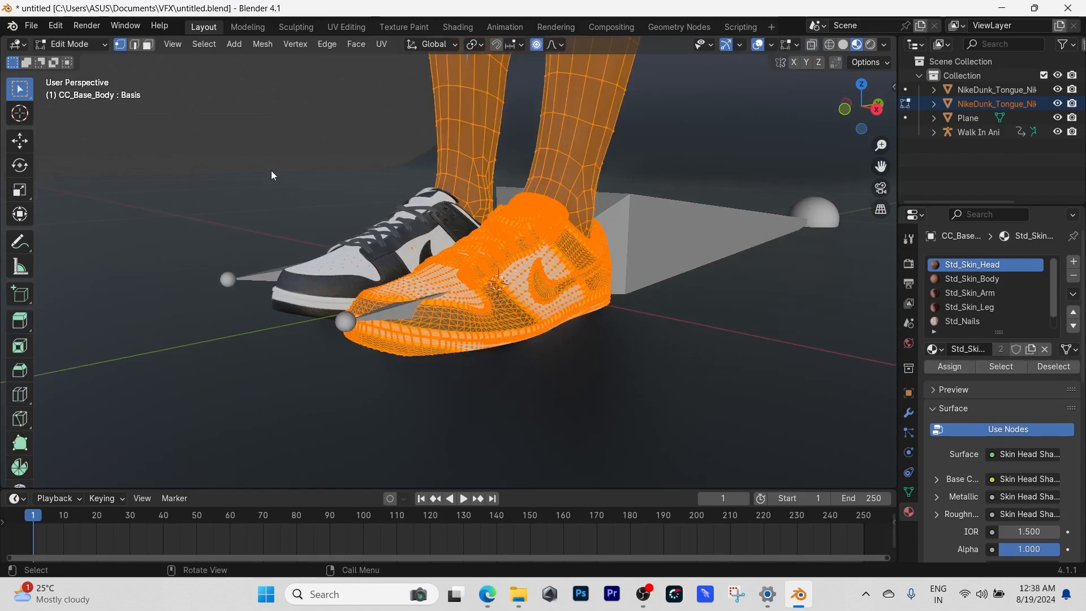
key(Tab)
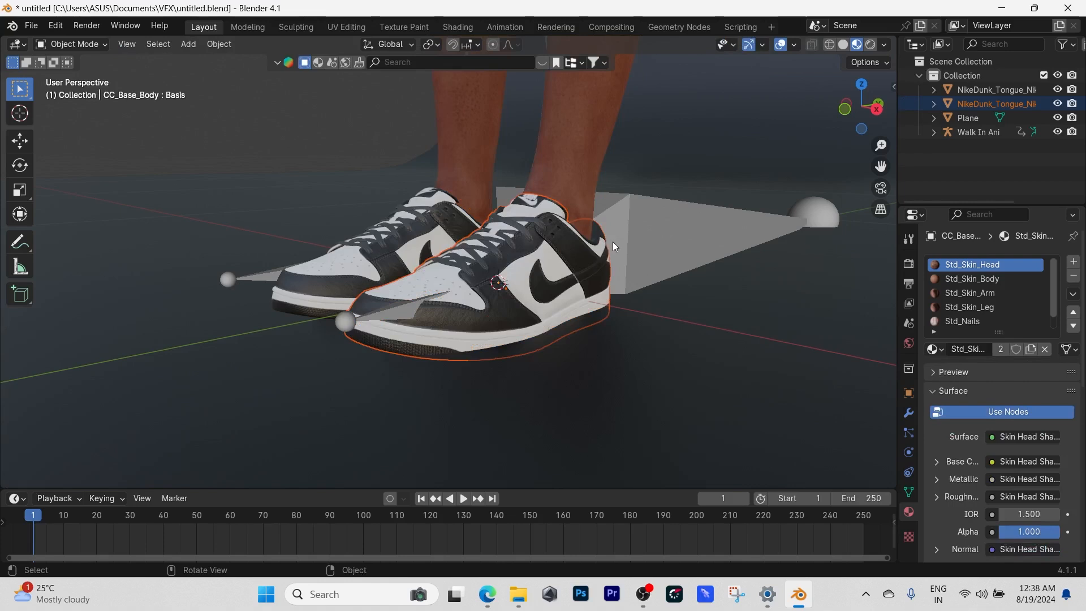
Parent each of the two shoes to the Walk In Ani armature using Armature Deform With Empty Groups
shift+click(651, 235)
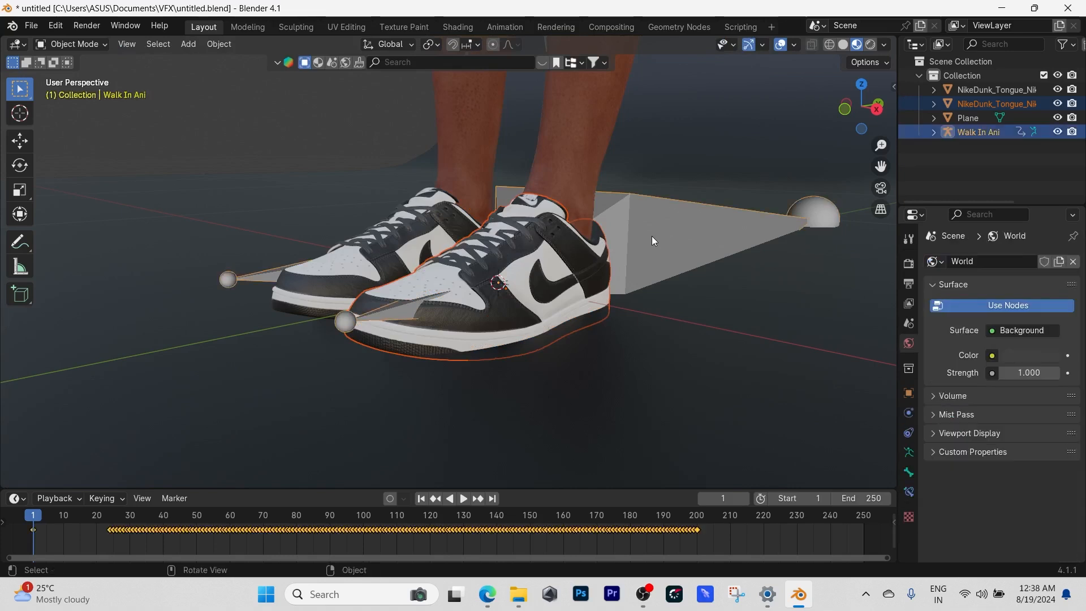
key(ctrl+p)
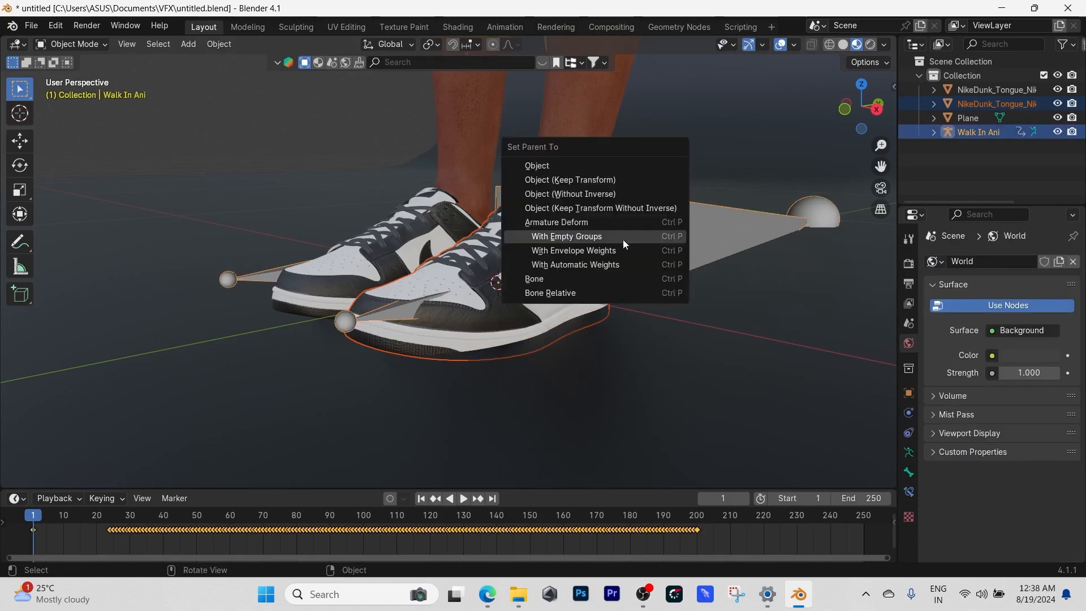
click(623, 239)
click(358, 257)
shift+click(660, 215)
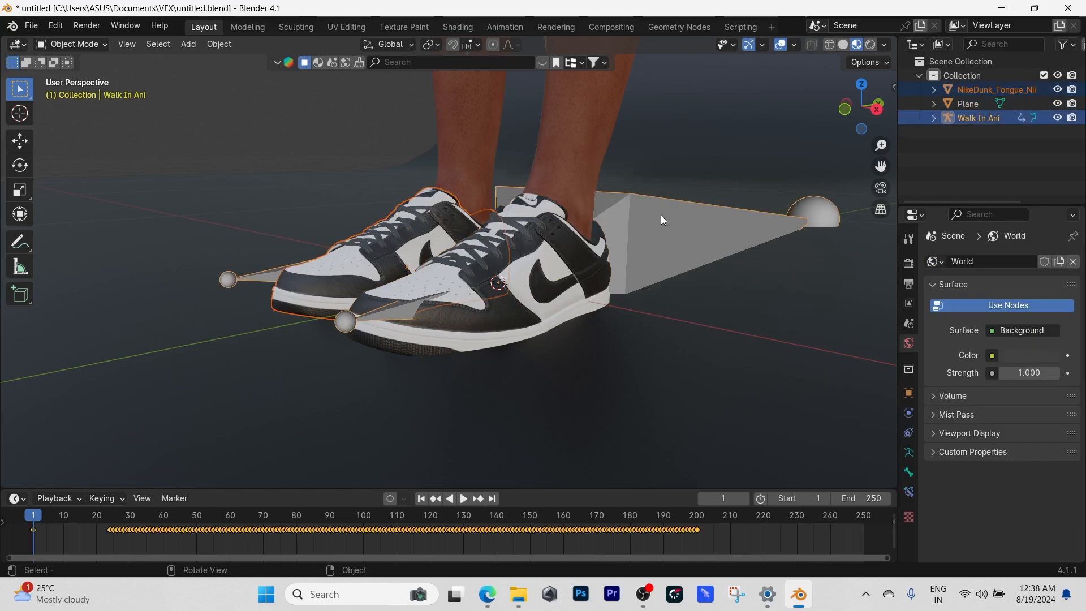
key(ctrl+p)
click(661, 215)
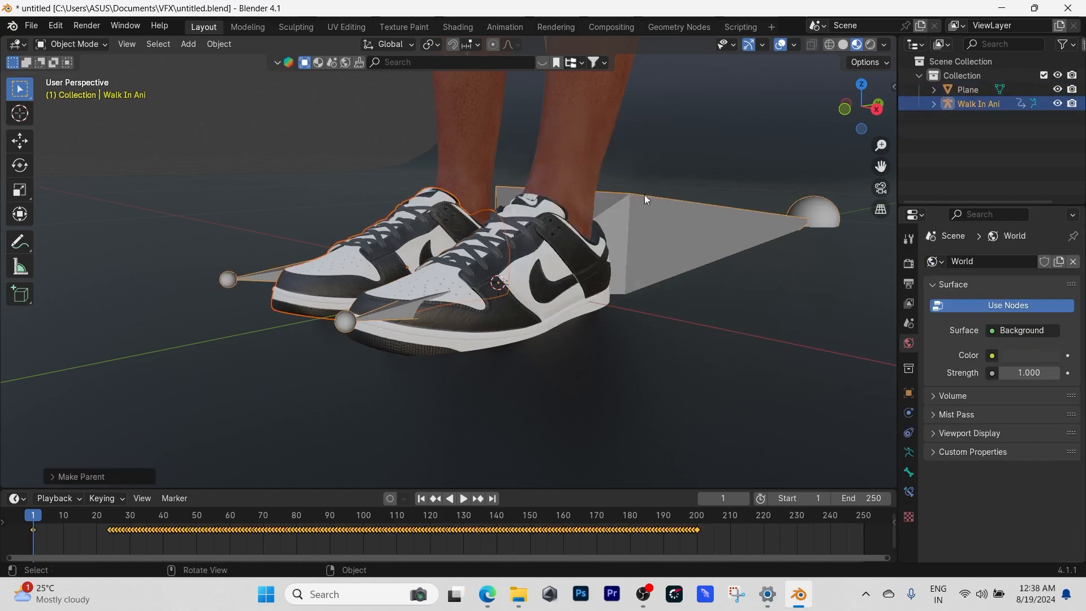
Transfer the body mesh's weights to the mirrored shoe in Weight Paint mode, and return to Object Mode
click(581, 107)
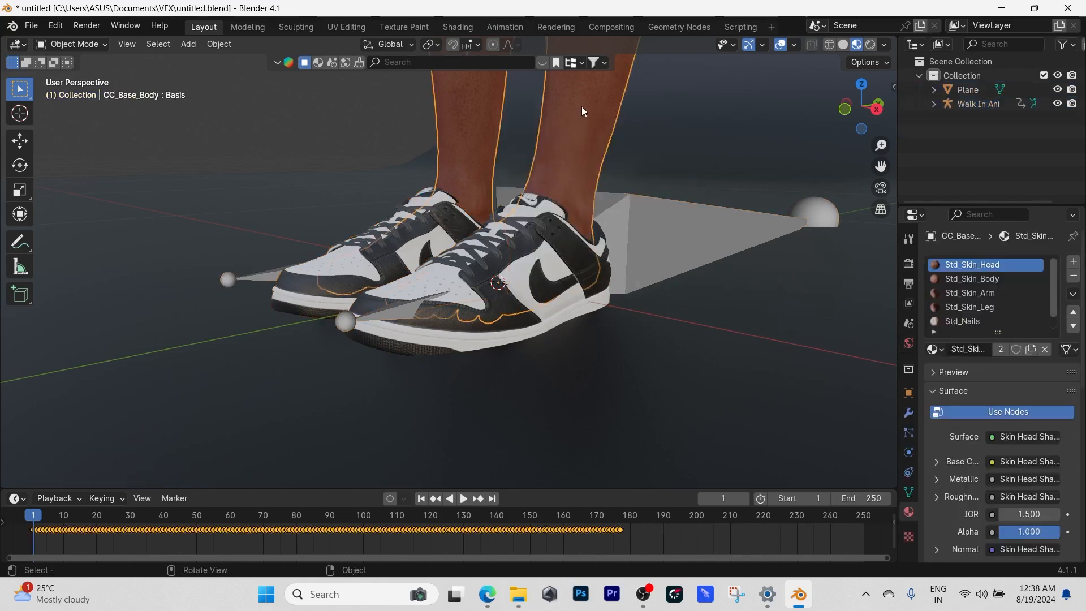
shift+click(450, 339)
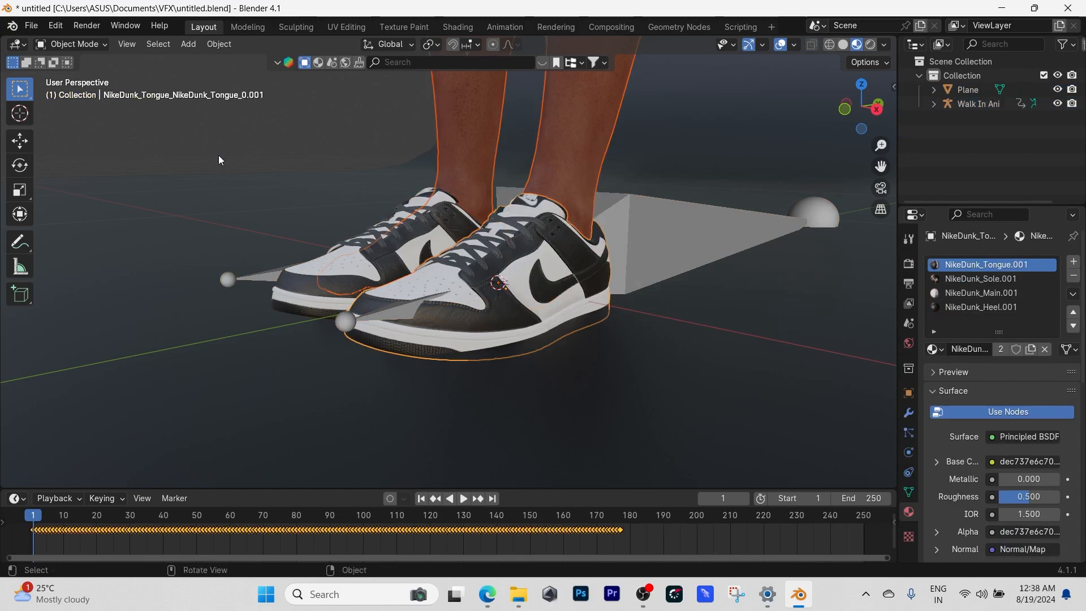
click(69, 43)
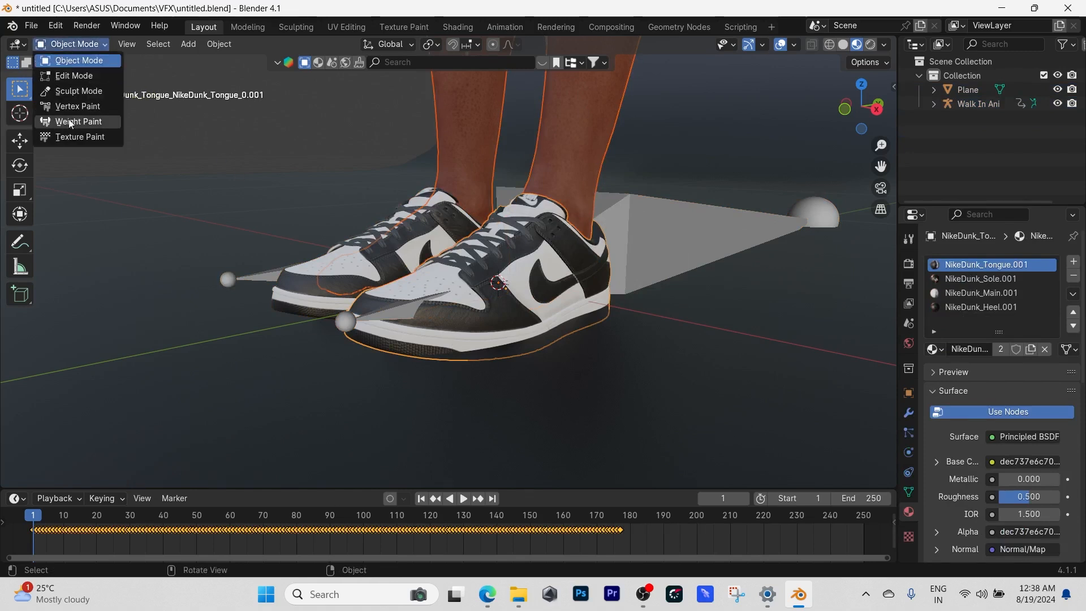
click(78, 121)
click(192, 45)
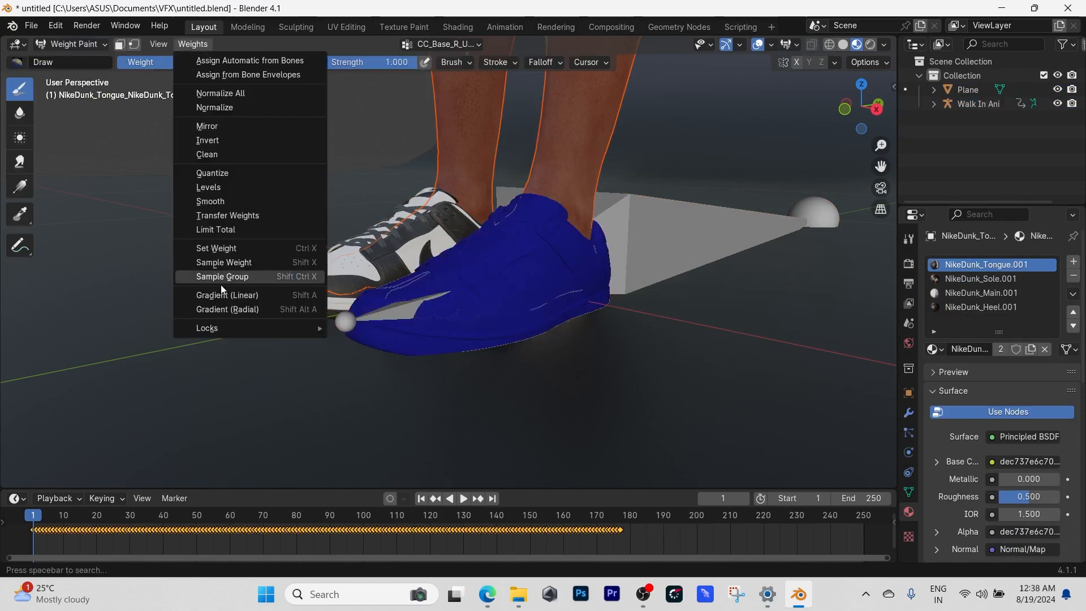
click(231, 215)
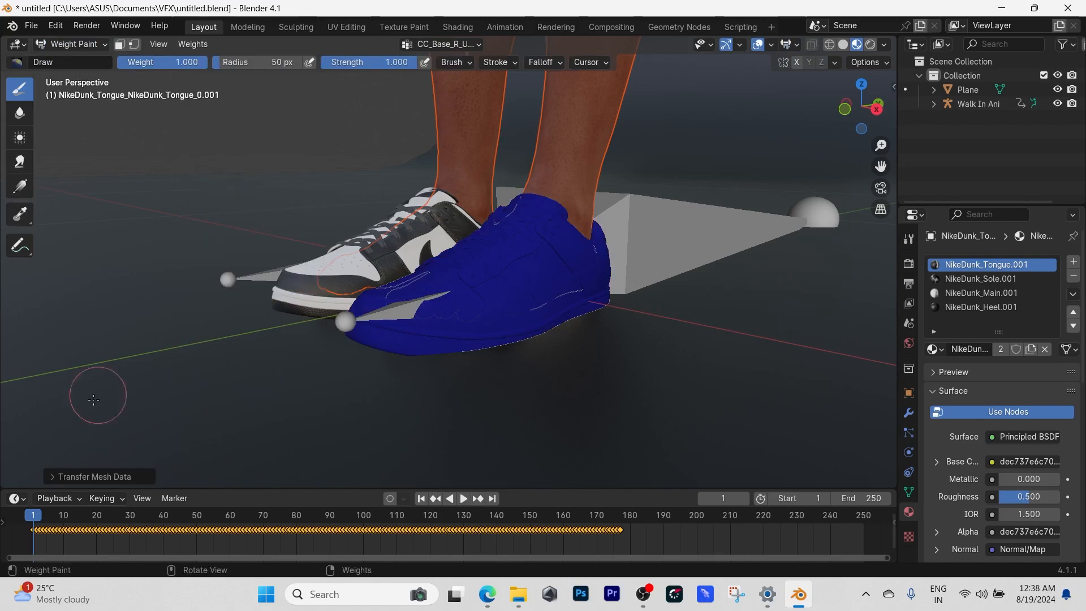
click(60, 476)
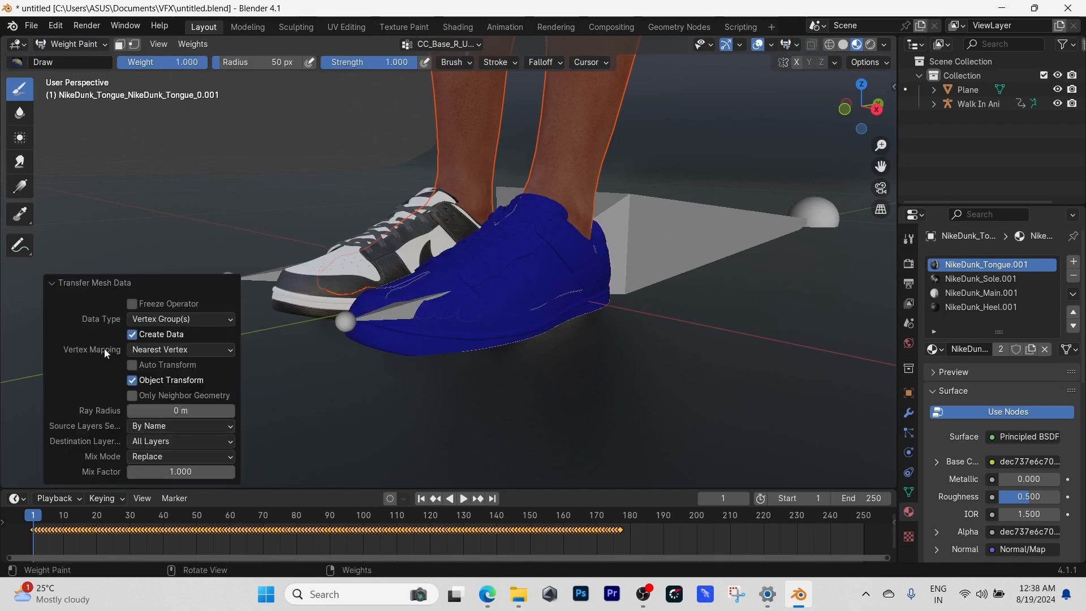
click(68, 44)
click(87, 63)
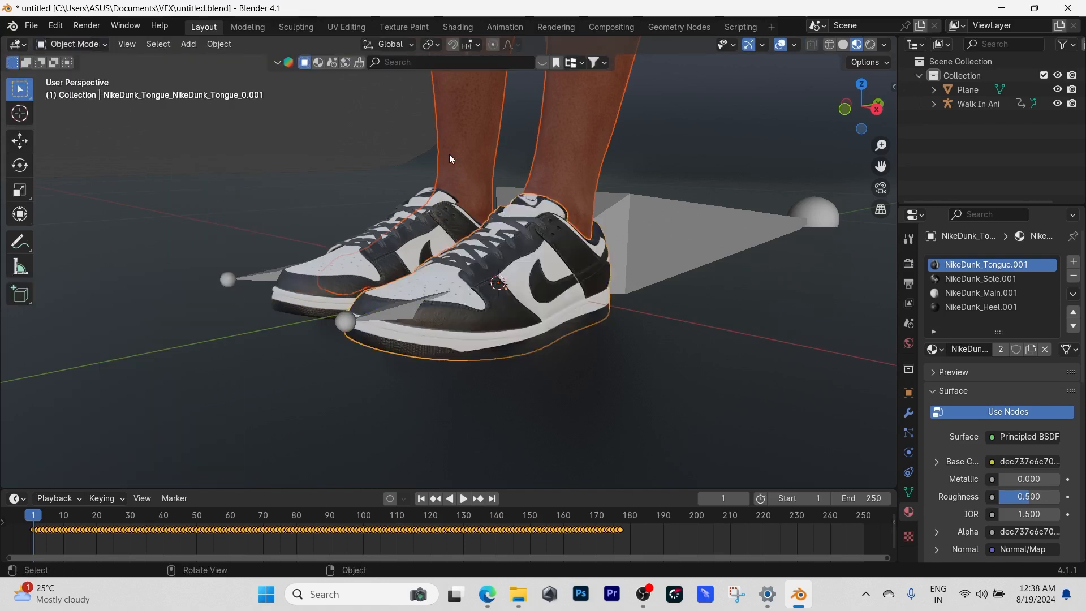
Transfer the body mesh's weights to the original shoe in Weight Paint mode, and return to Object Mode
click(457, 134)
click(295, 294)
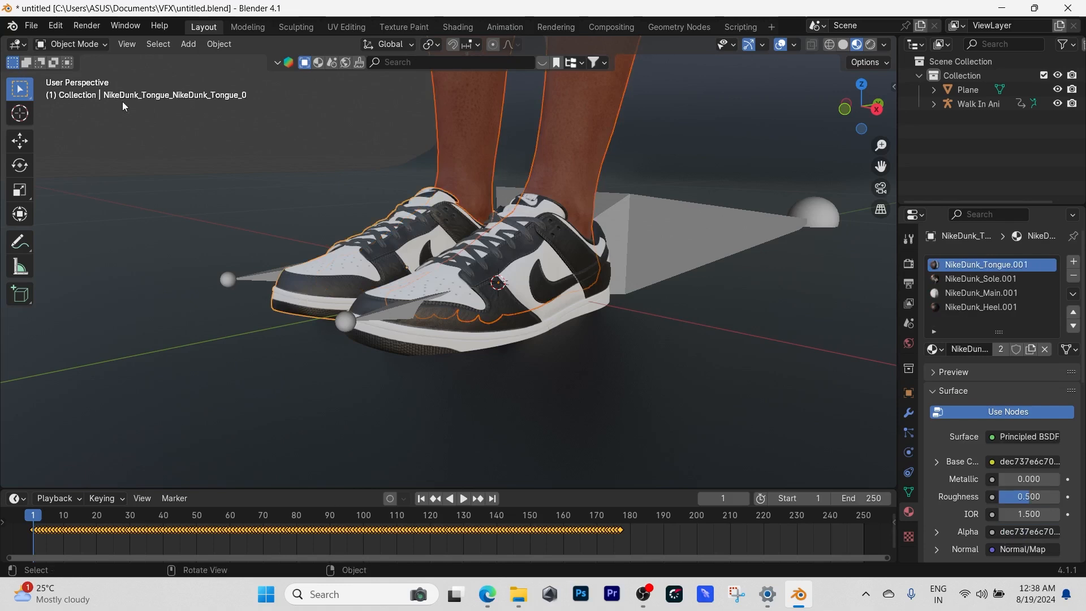
click(85, 46)
click(79, 121)
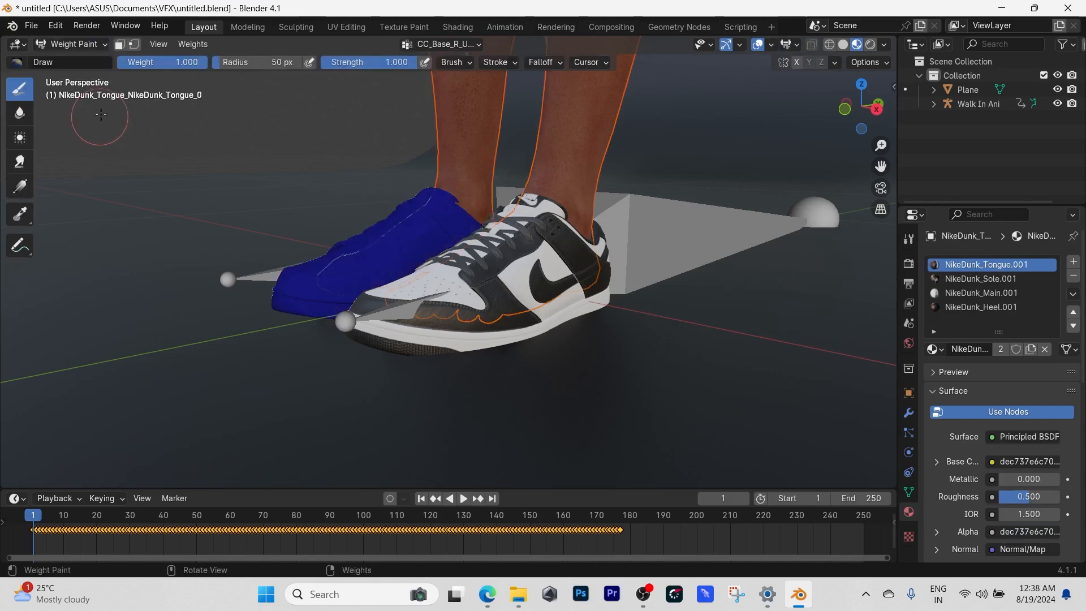
click(193, 44)
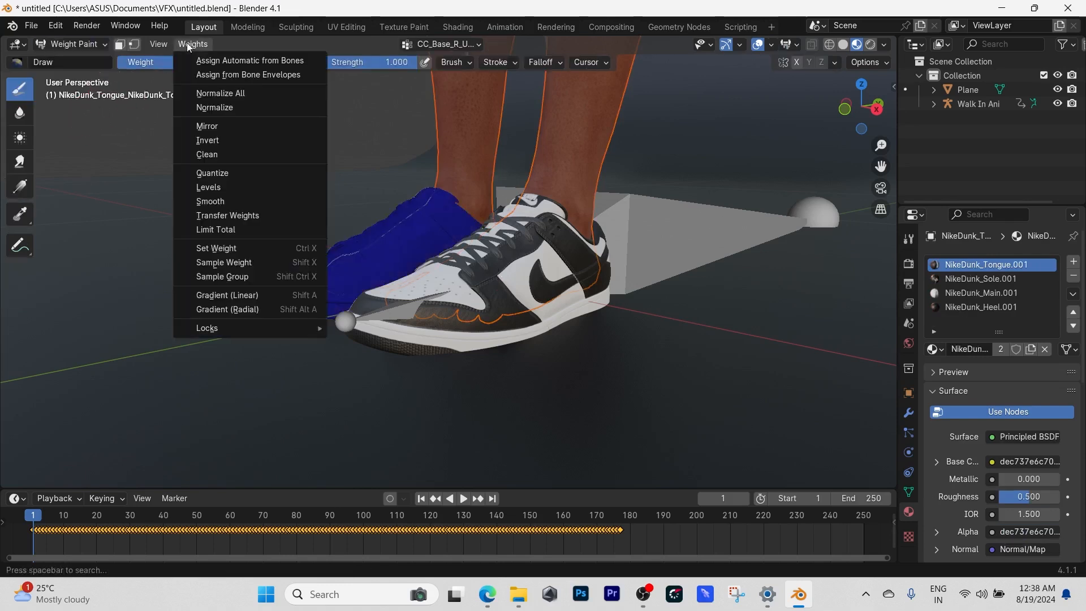
click(225, 216)
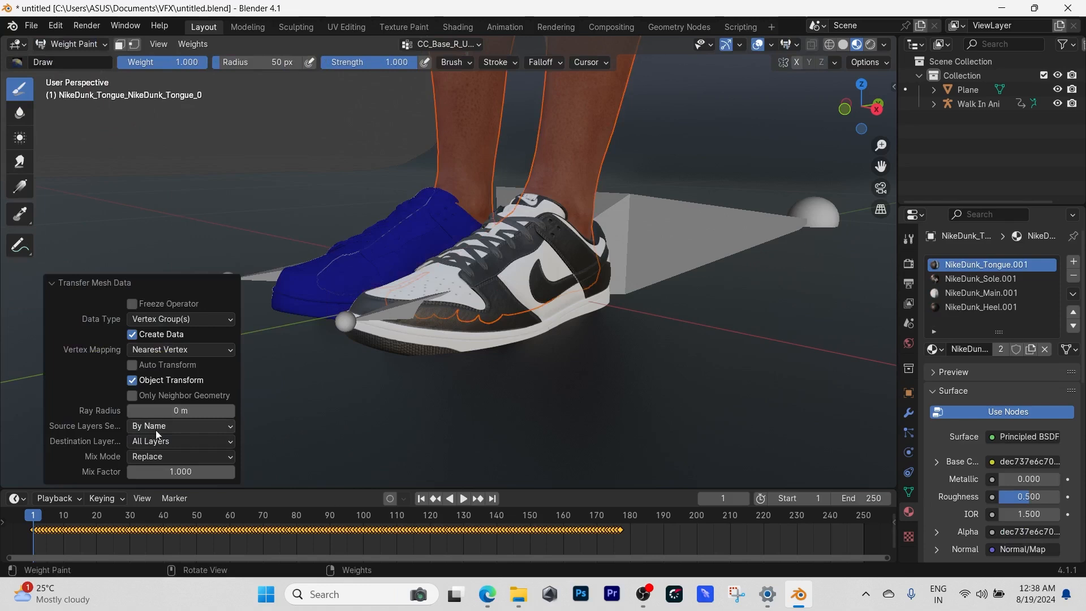
click(70, 45)
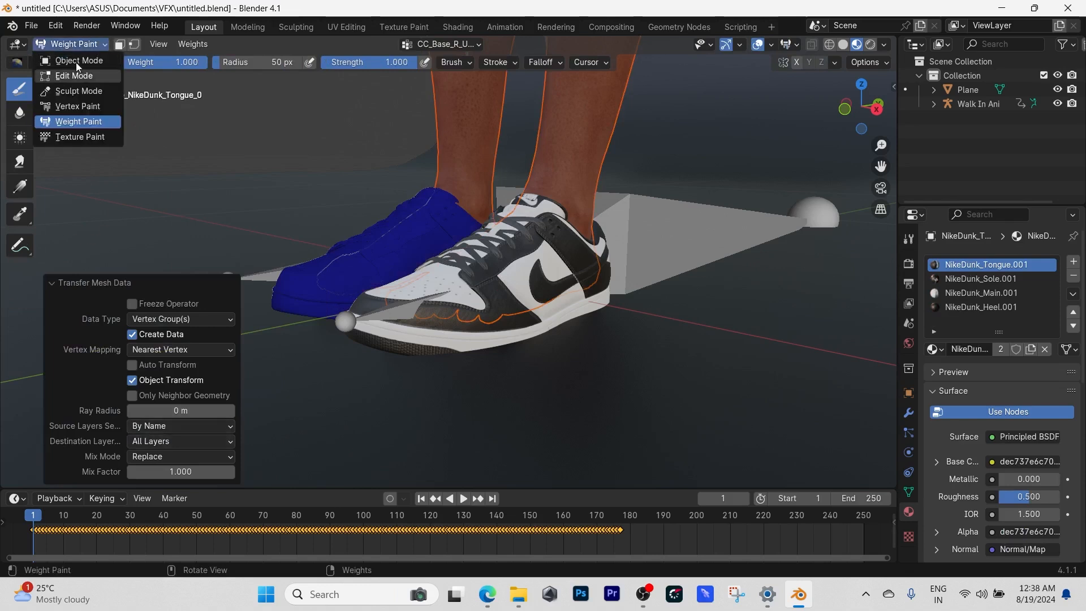
click(76, 74)
click(67, 45)
click(72, 61)
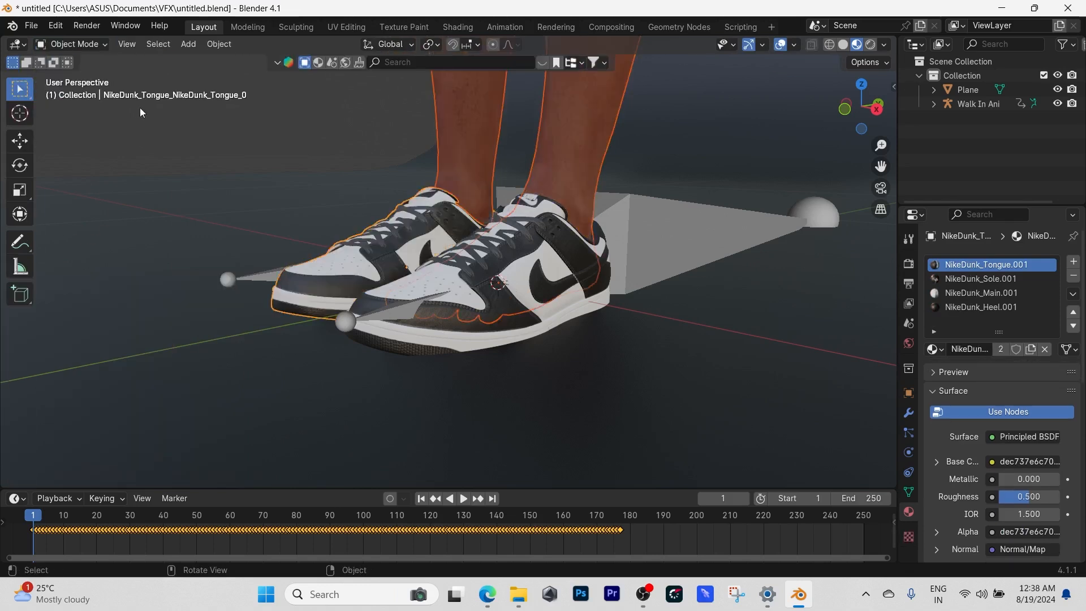
Play the walk animation briefly to check how both shoes follow the feet, and stop playback
click(191, 127)
key(space)
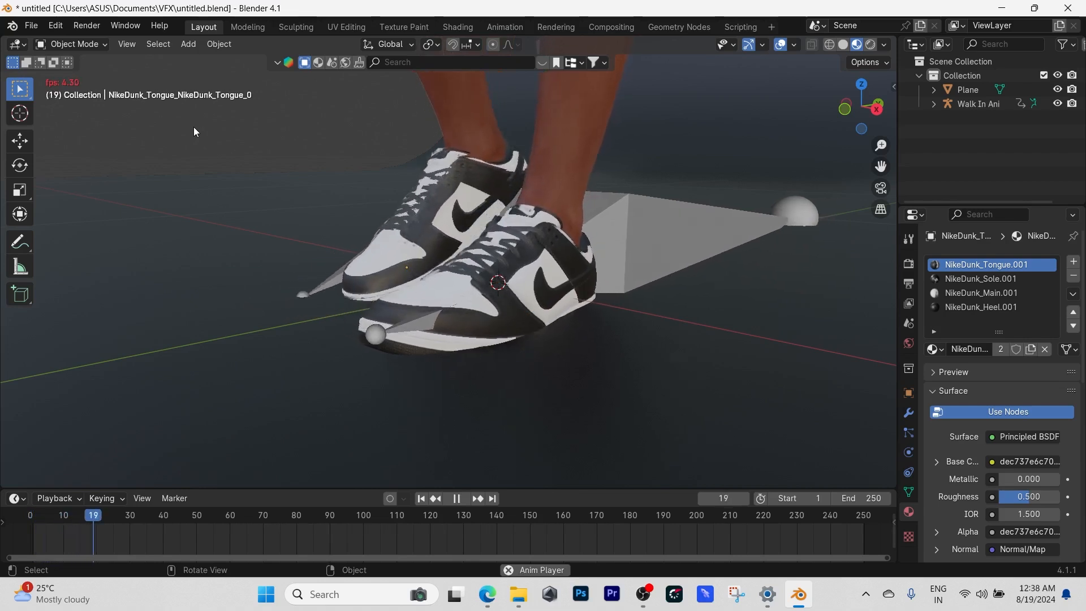
key(space)
Set the scene's output frame rate to 60 fps
click(908, 283)
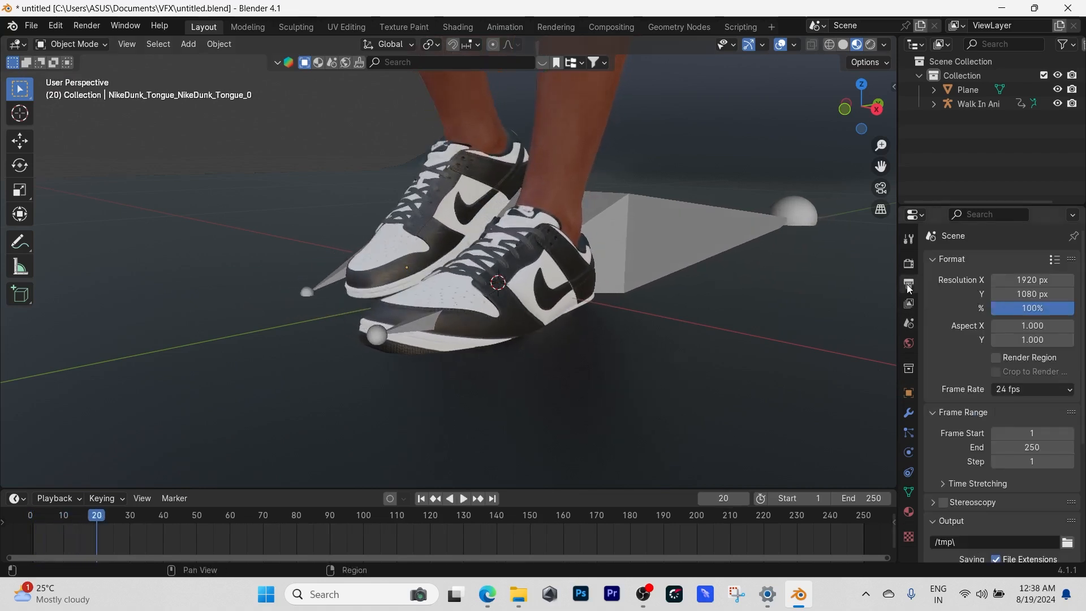
click(1002, 390)
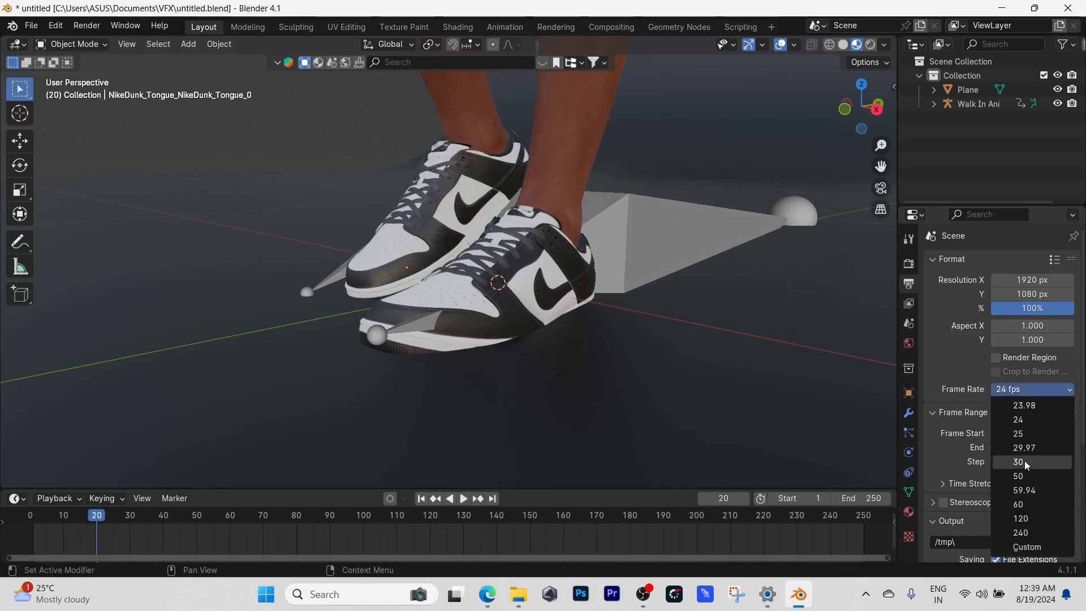
click(1024, 504)
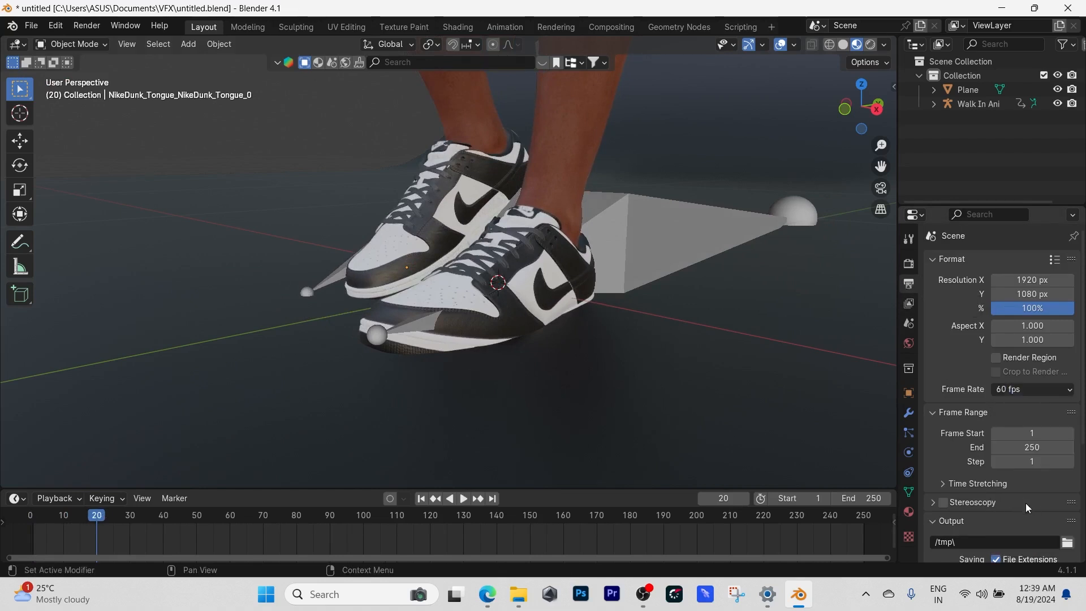
Play the walk animation from the first frame to check the shoes, and return to frame 1
click(421, 498)
key(space)
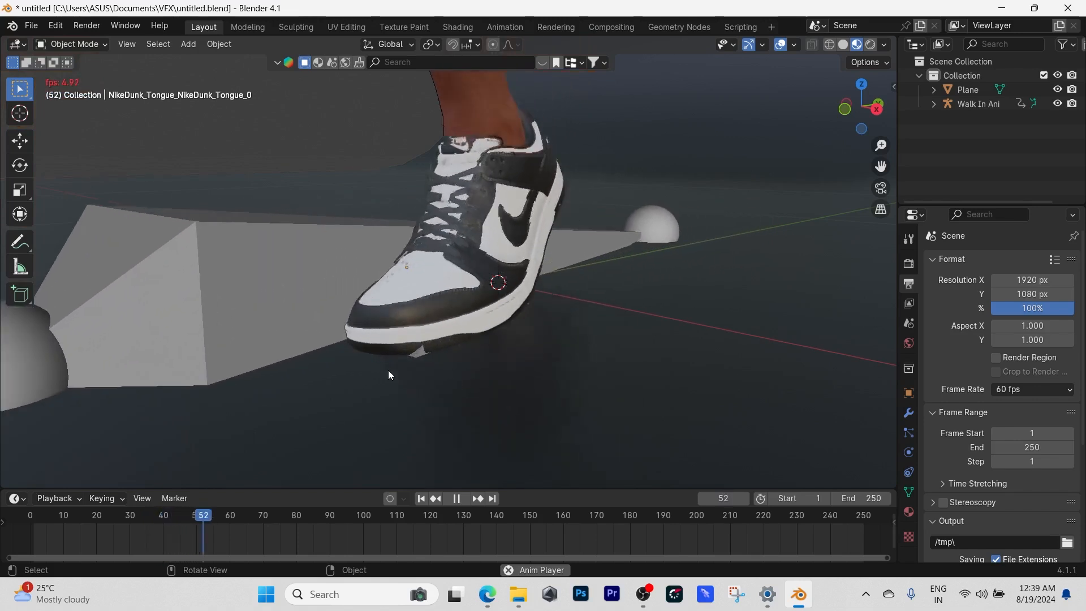
key(space)
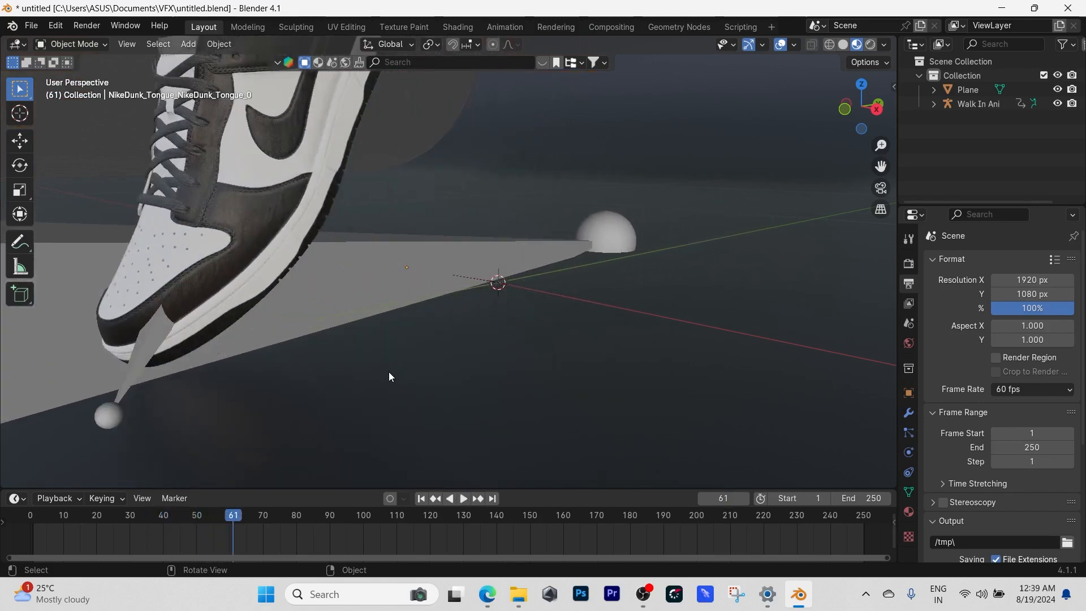
click(422, 498)
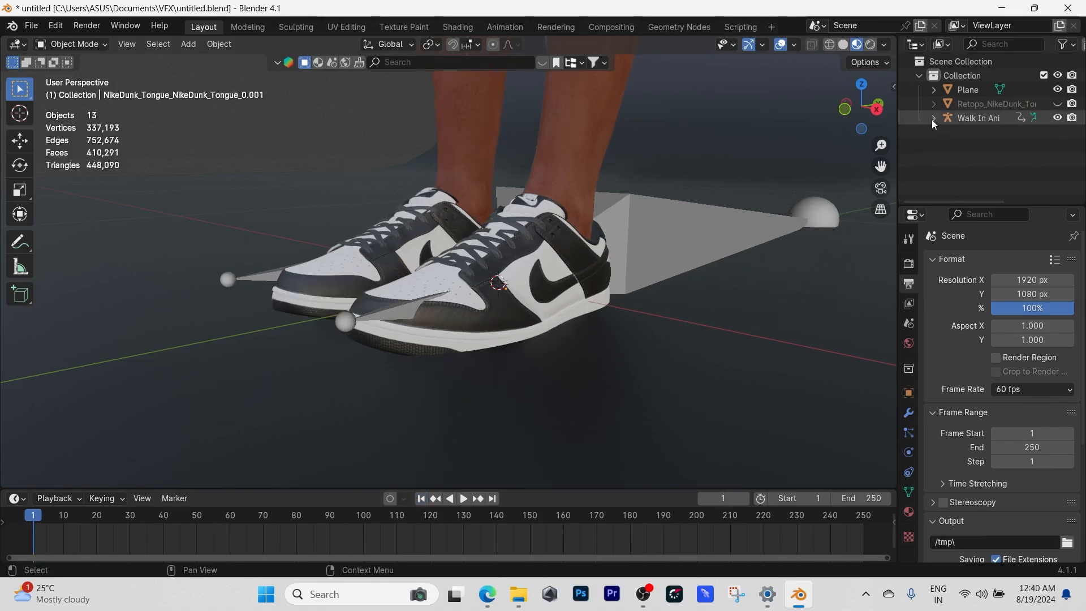
Select the Walk In Ani armature together with all its child meshes and start an Alembic export
click(933, 118)
click(979, 117)
scroll(978, 137, down, 5)
scroll(976, 132, up, 5)
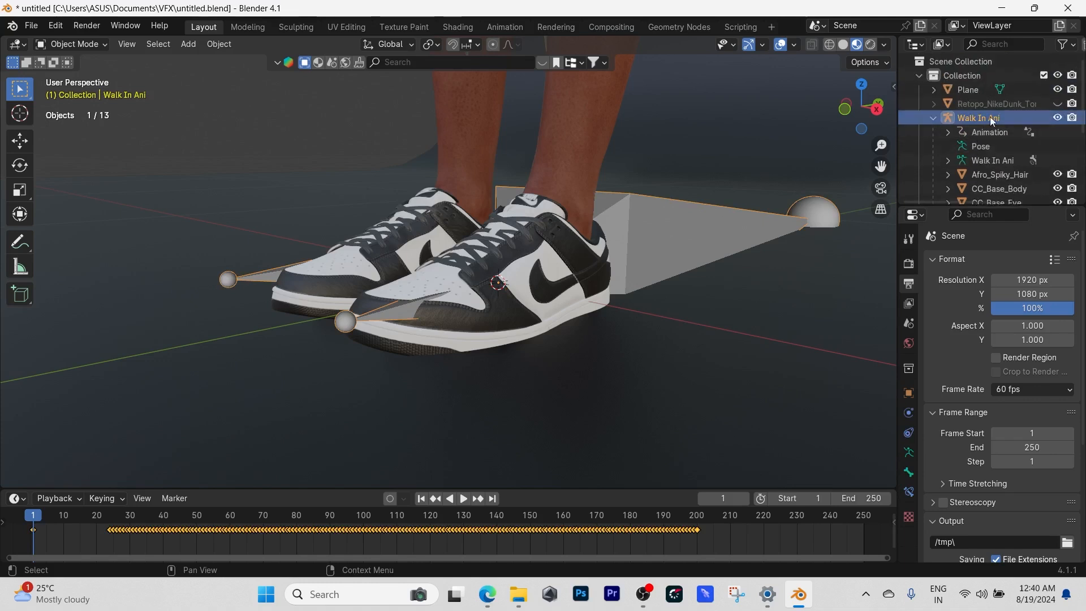
scroll(990, 116, down, 5)
shift+click(995, 189)
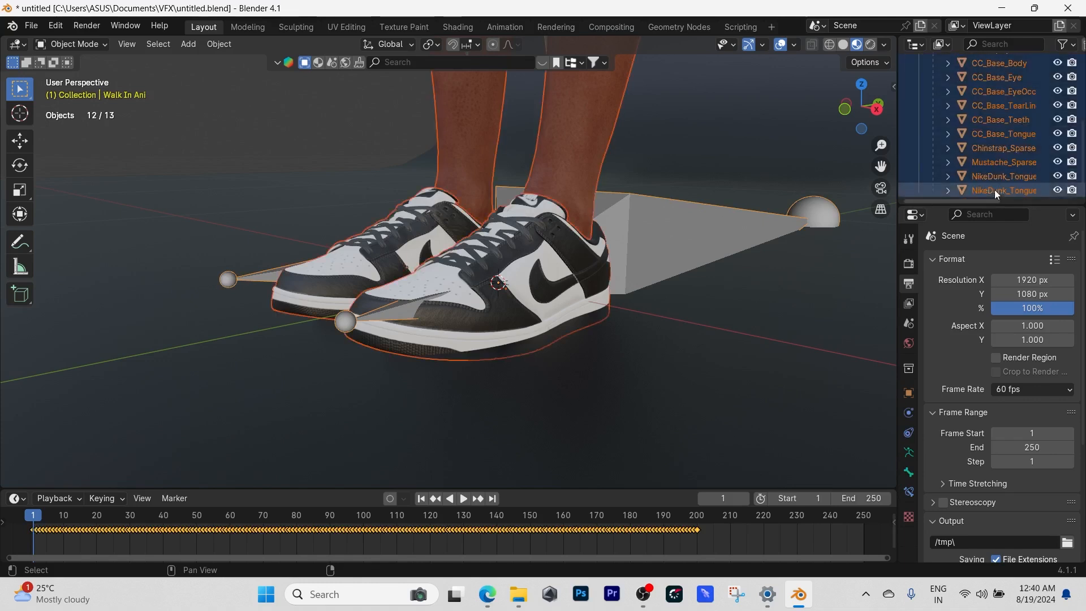
click(31, 25)
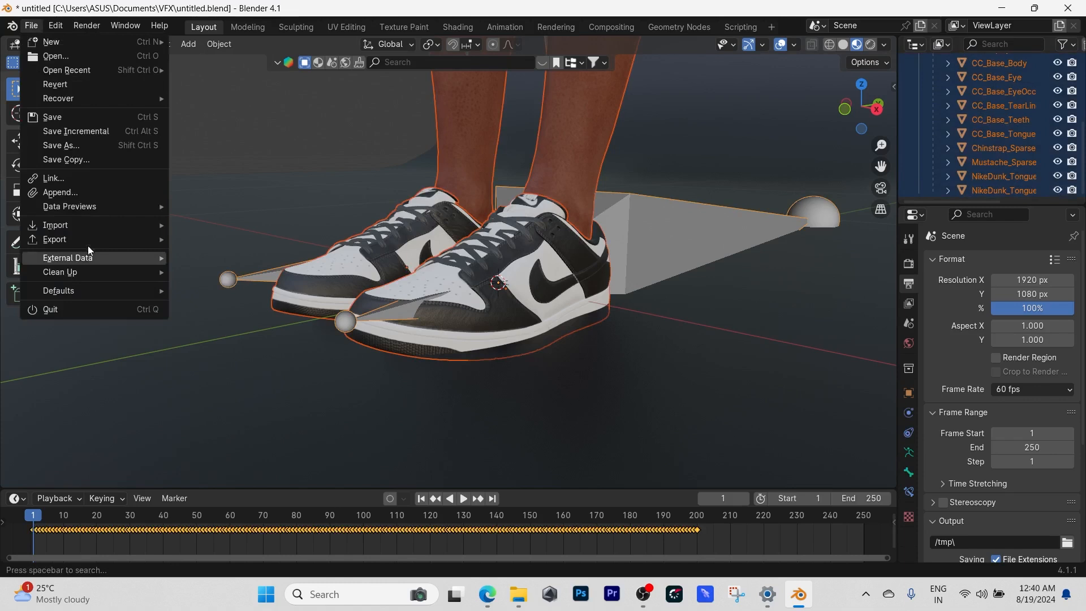
mouse_move(128, 247)
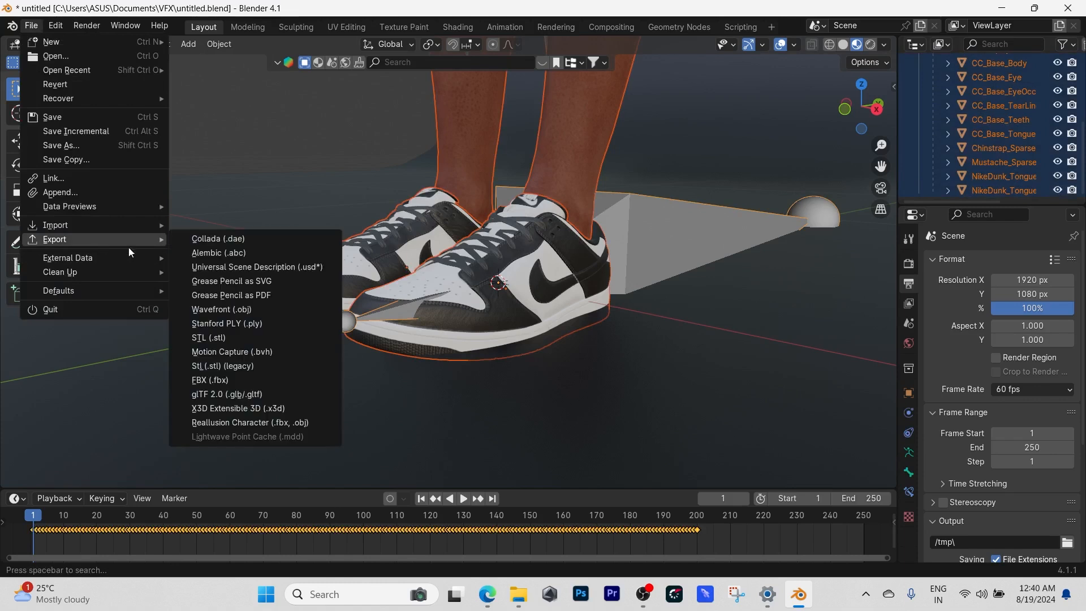
click(219, 254)
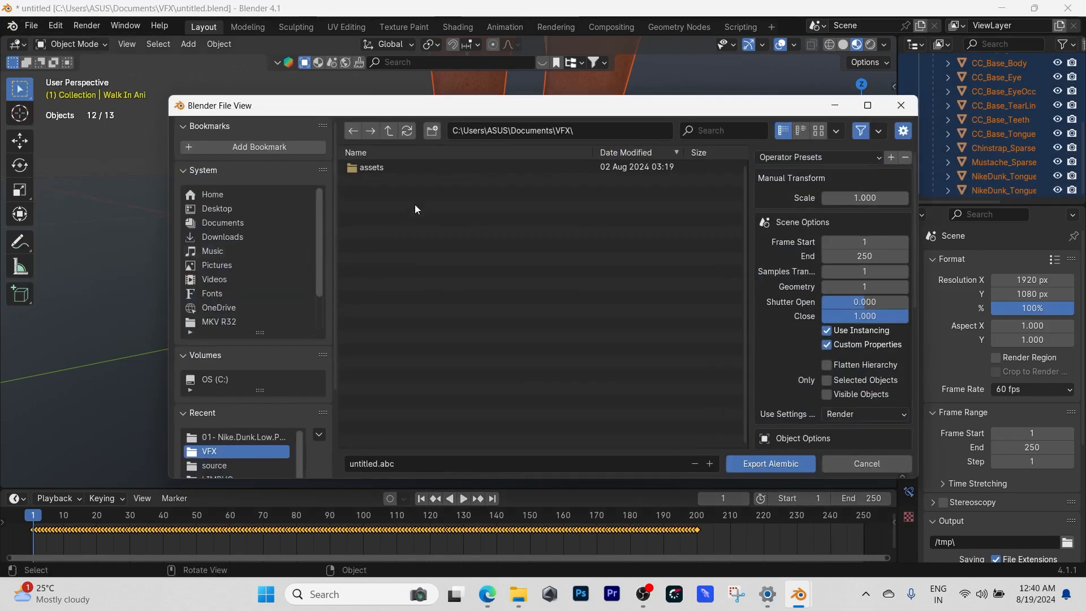
Name the Alembic file Project1, limit it to Selected Objects, and export it to the VFX folder
click(409, 461)
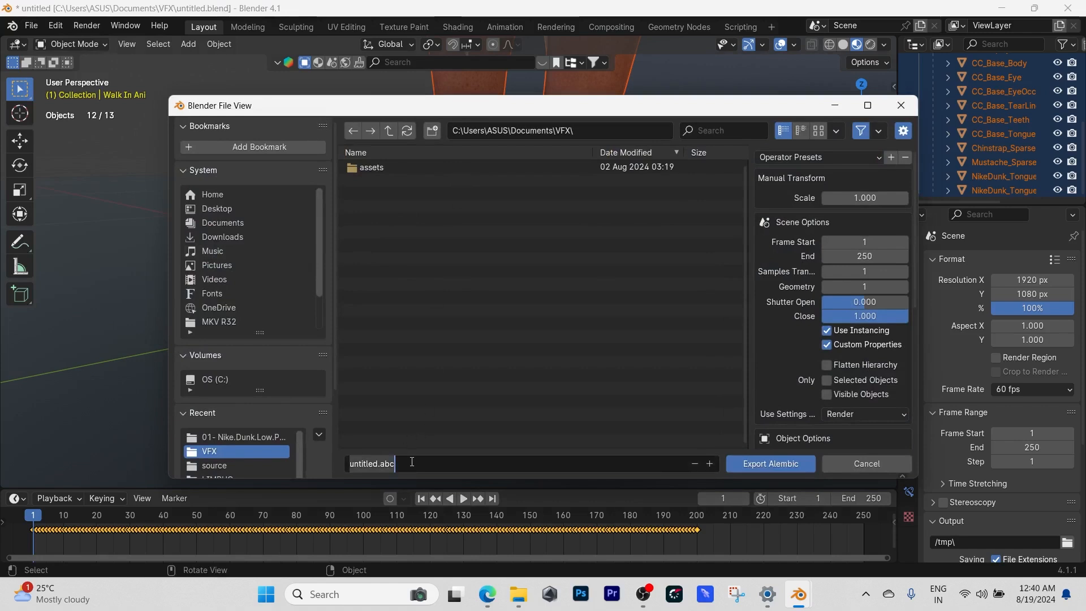
text(P)
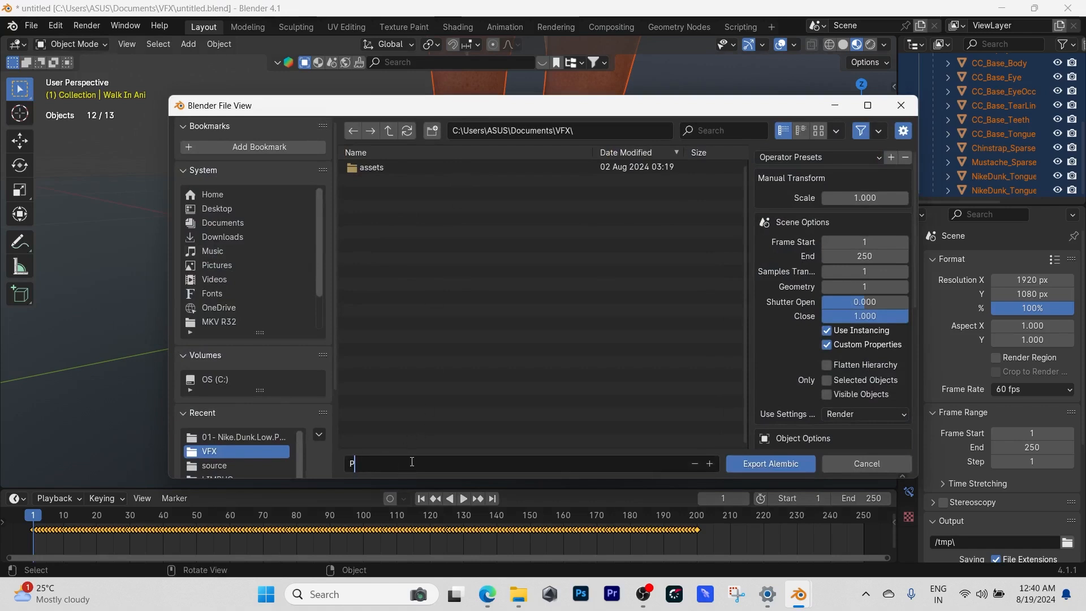
text(roject1)
click(826, 382)
click(767, 462)
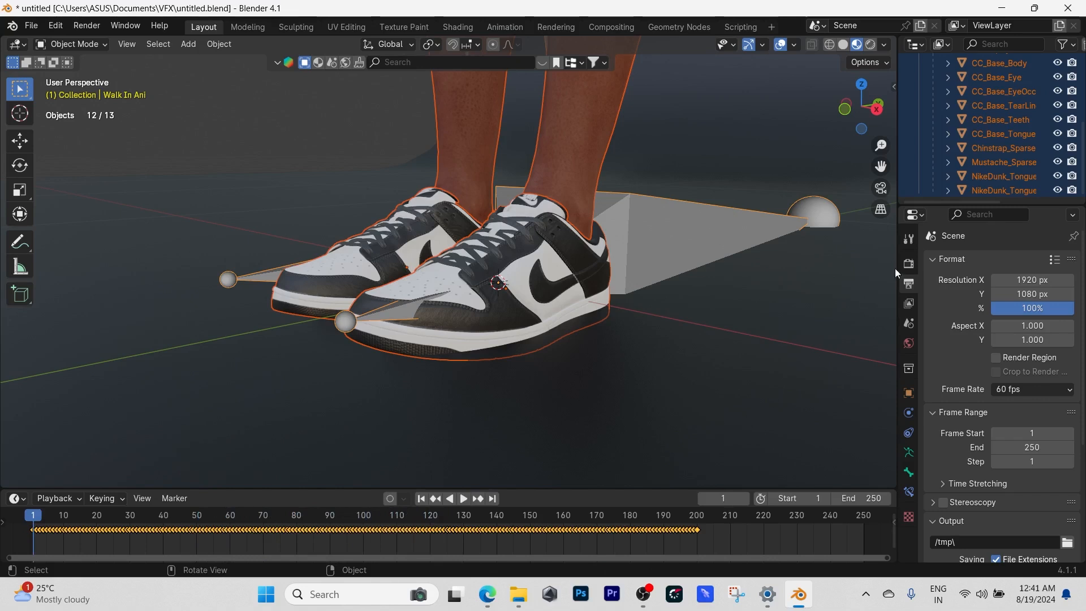
Switch to Marvelous Designer and import the character's Alembic file from the Documents folder, with load type Add and scale in m
click(304, 159)
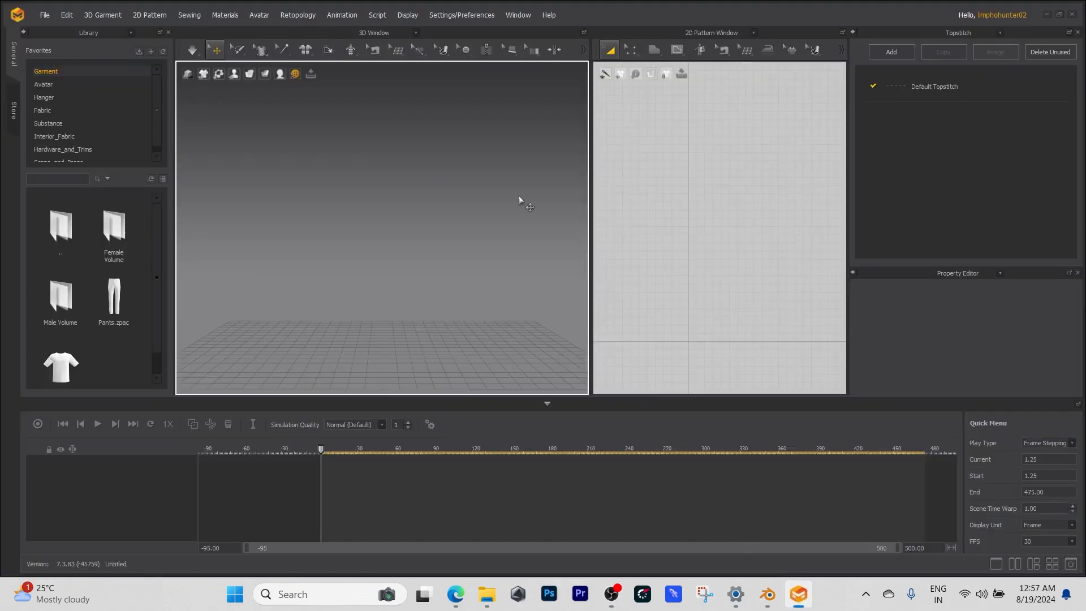
click(45, 15)
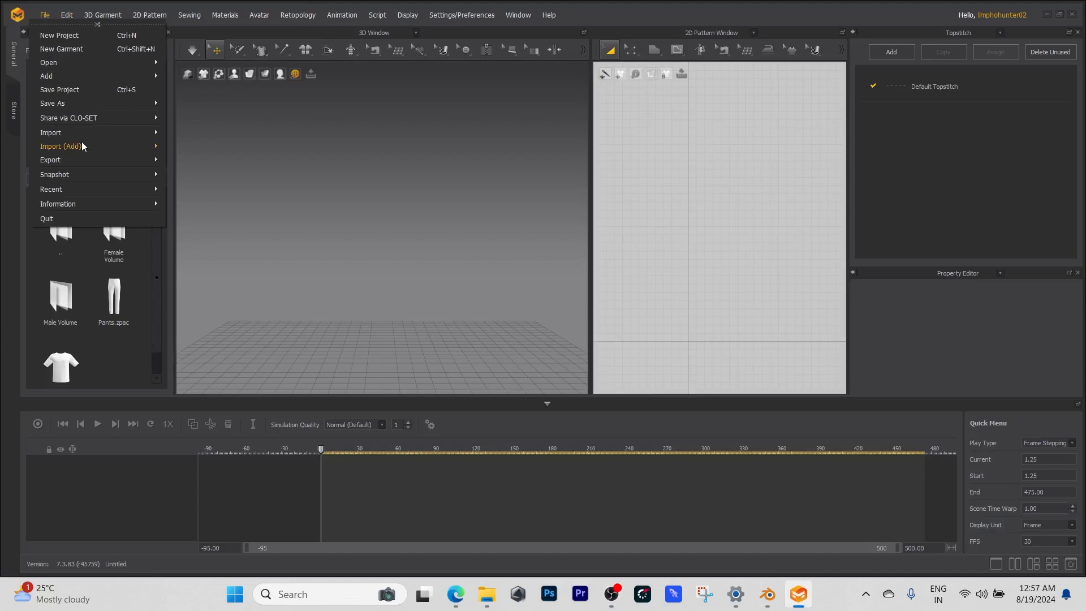
mouse_move(105, 133)
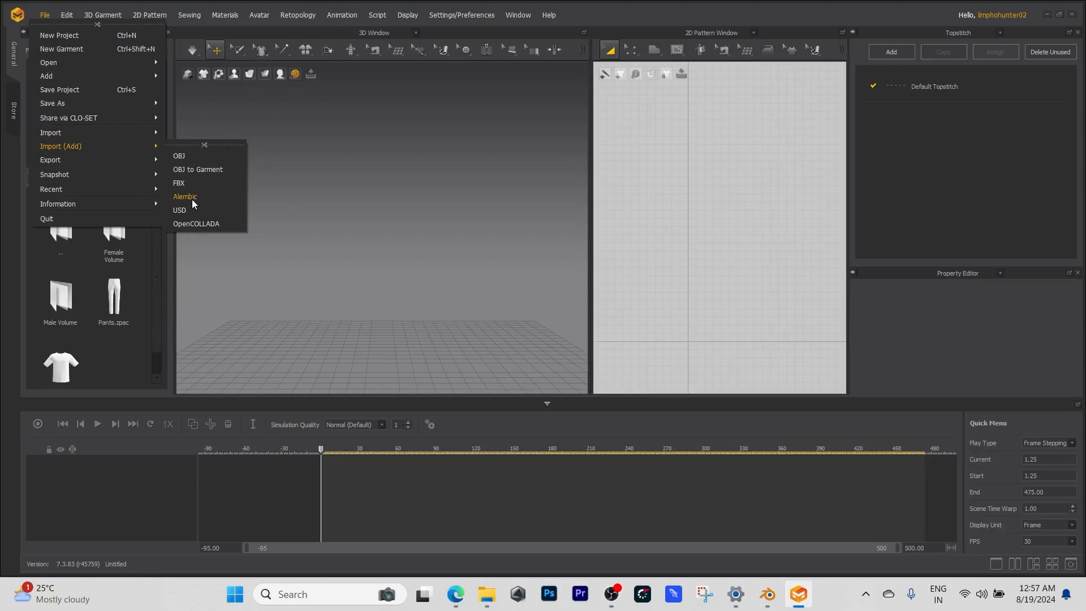
click(192, 198)
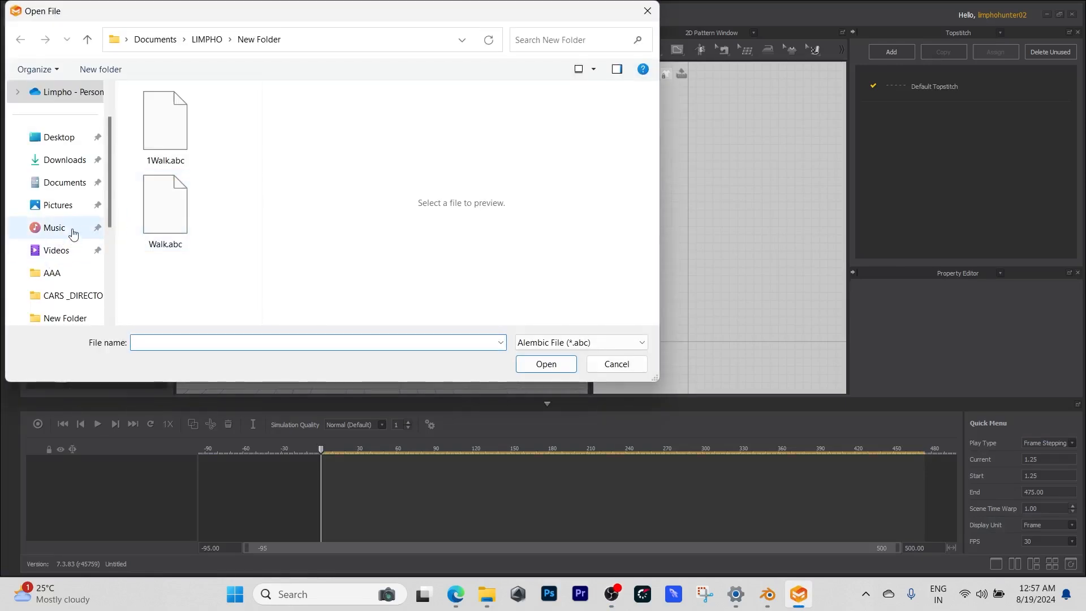
click(63, 182)
click(162, 219)
scroll(169, 170, down, 5)
double_click(170, 135)
click(174, 199)
double_click(175, 199)
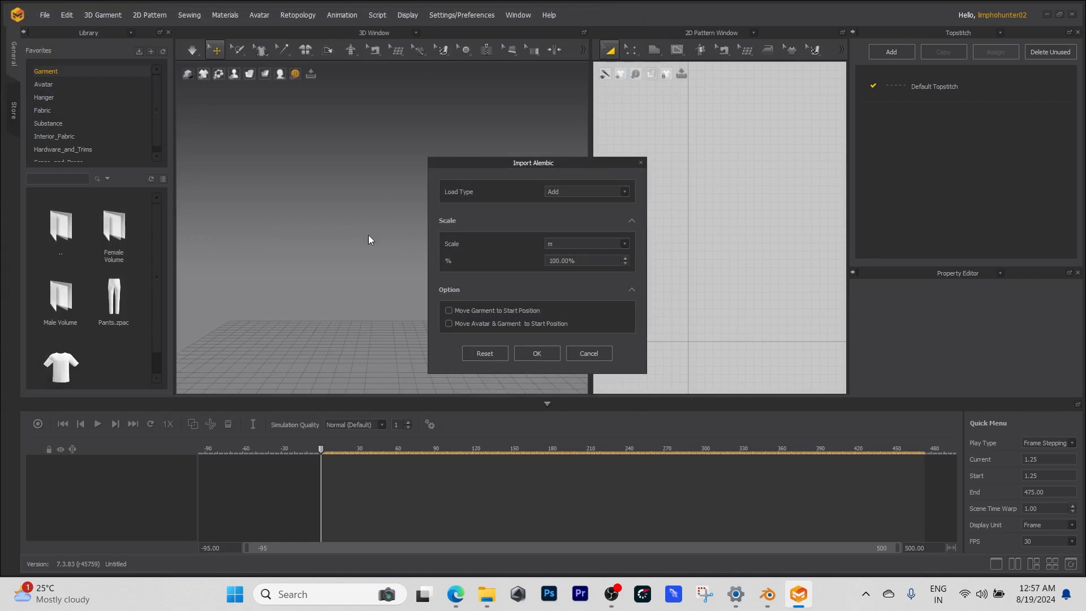
click(531, 354)
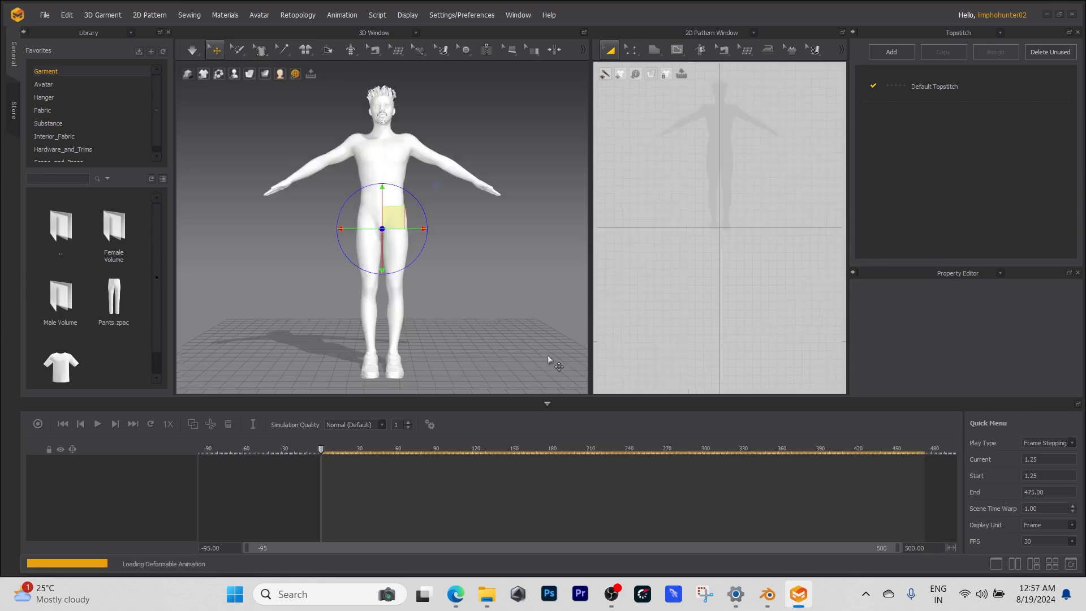
Play the imported walk animation, return it to the start, and deselect the character
right_drag(451, 205, 391, 243)
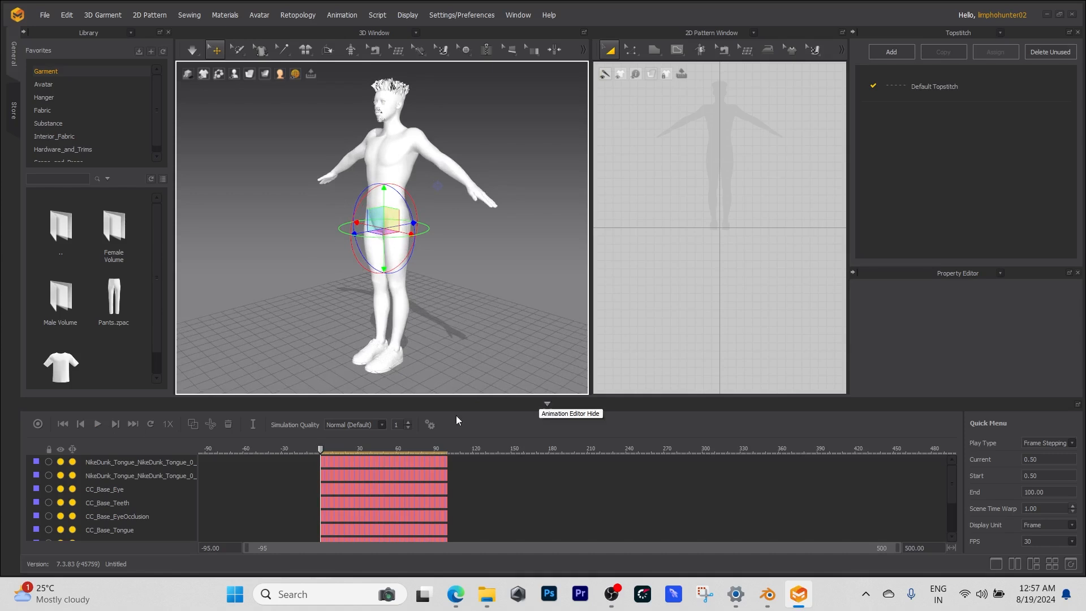
click(99, 424)
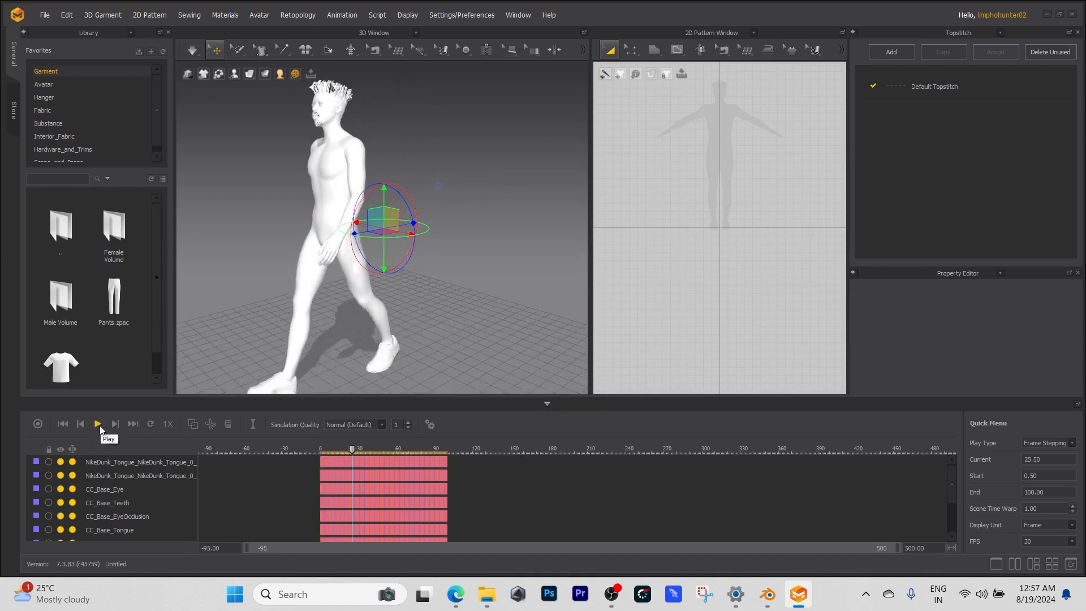
click(62, 423)
right_drag(351, 286, 375, 286)
click(412, 300)
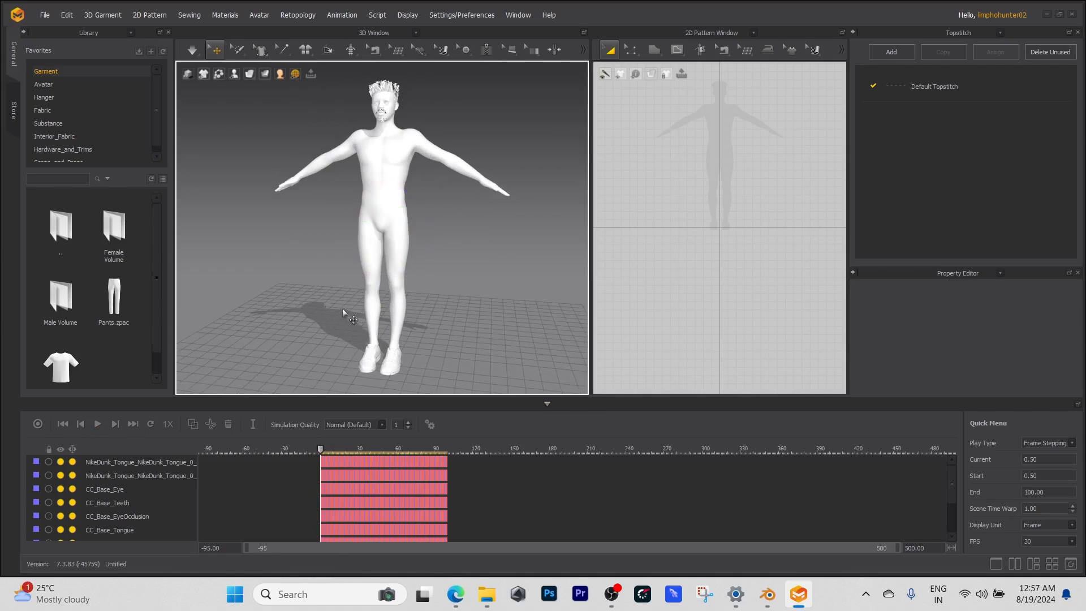
Browse the garment library's Male Volume folder for available bottoms
mouse_move(109, 298)
click(69, 306)
double_click(69, 306)
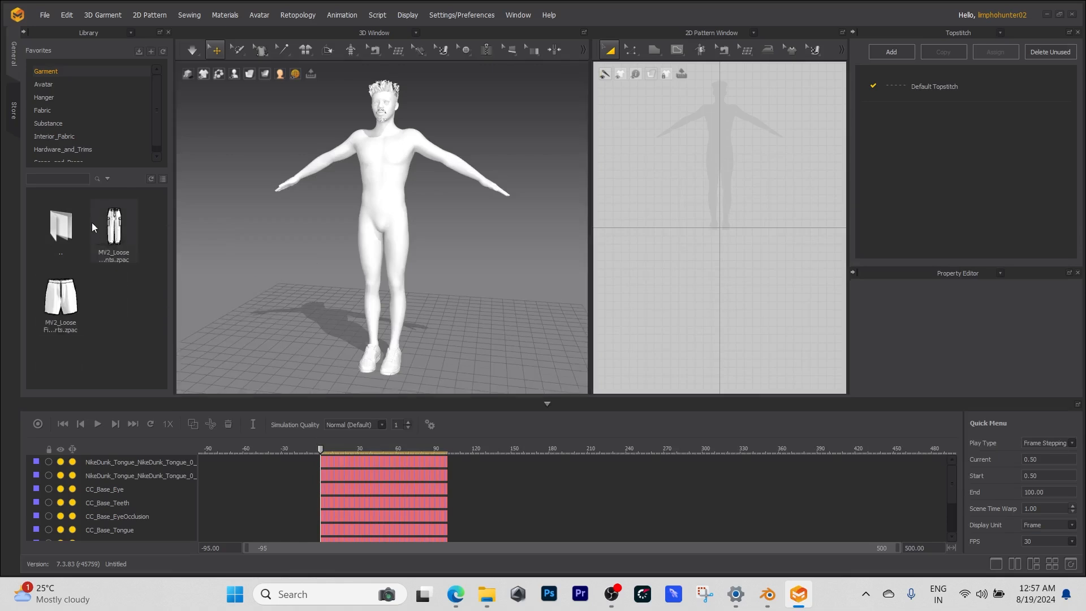
Add the garment file from the MV2_Regular Fit Denim Pants folder in Downloads to the scene
click(42, 17)
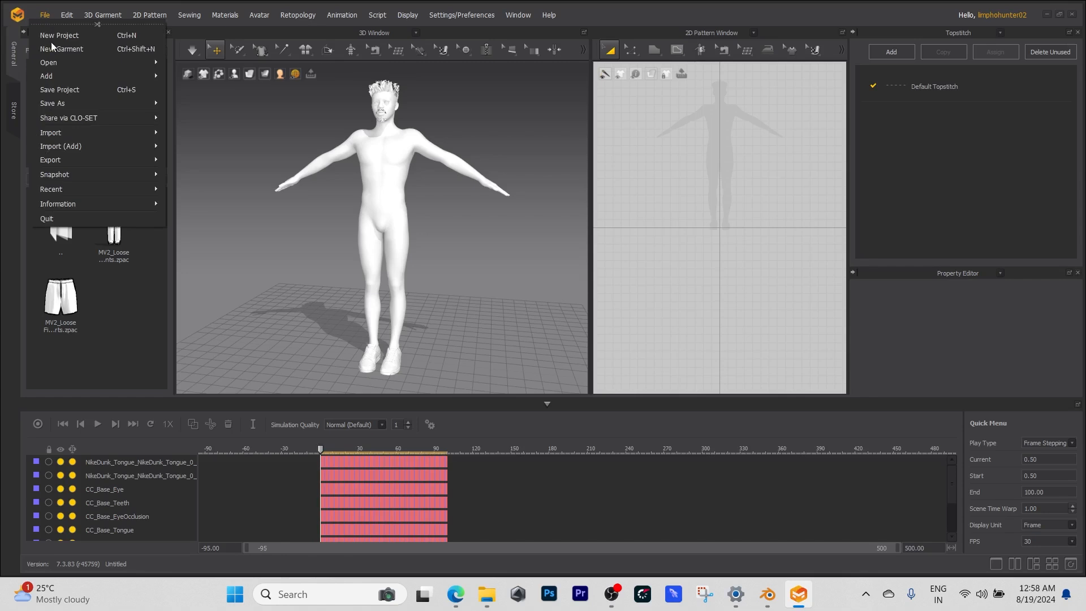
mouse_move(109, 72)
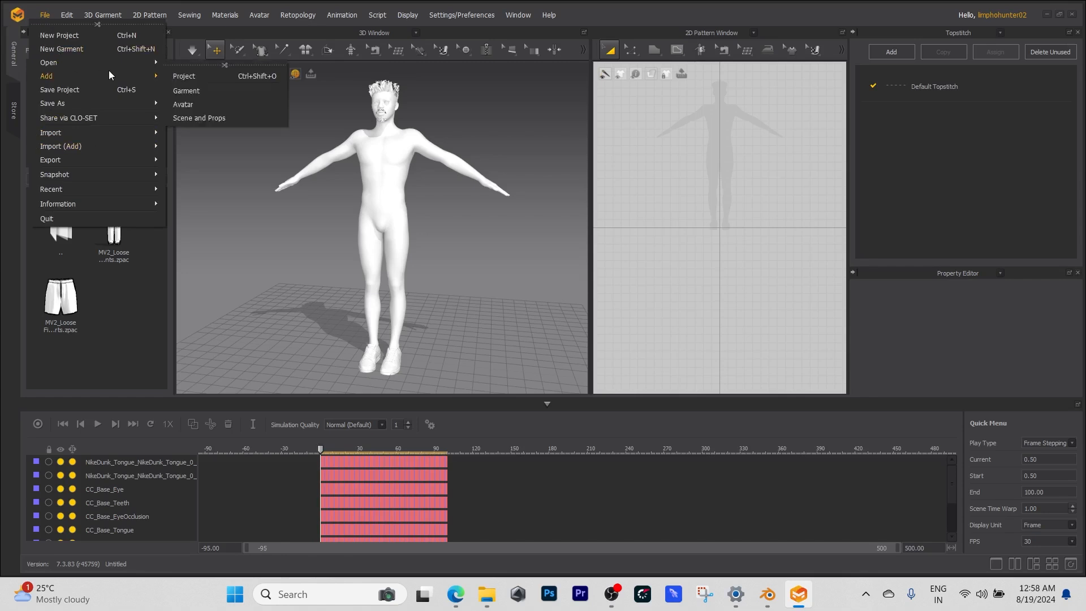
click(196, 91)
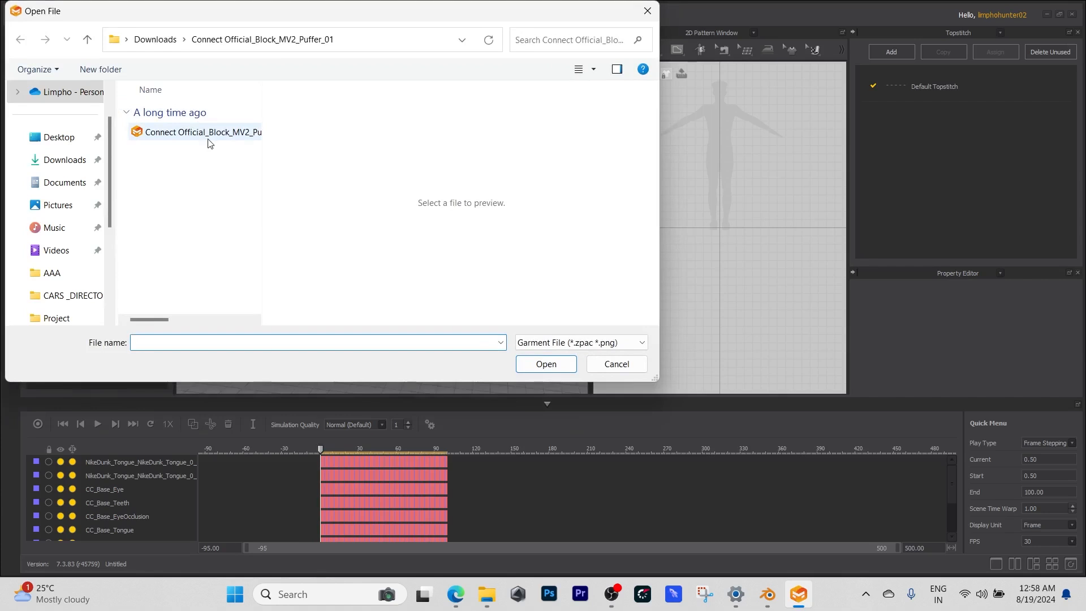
click(160, 40)
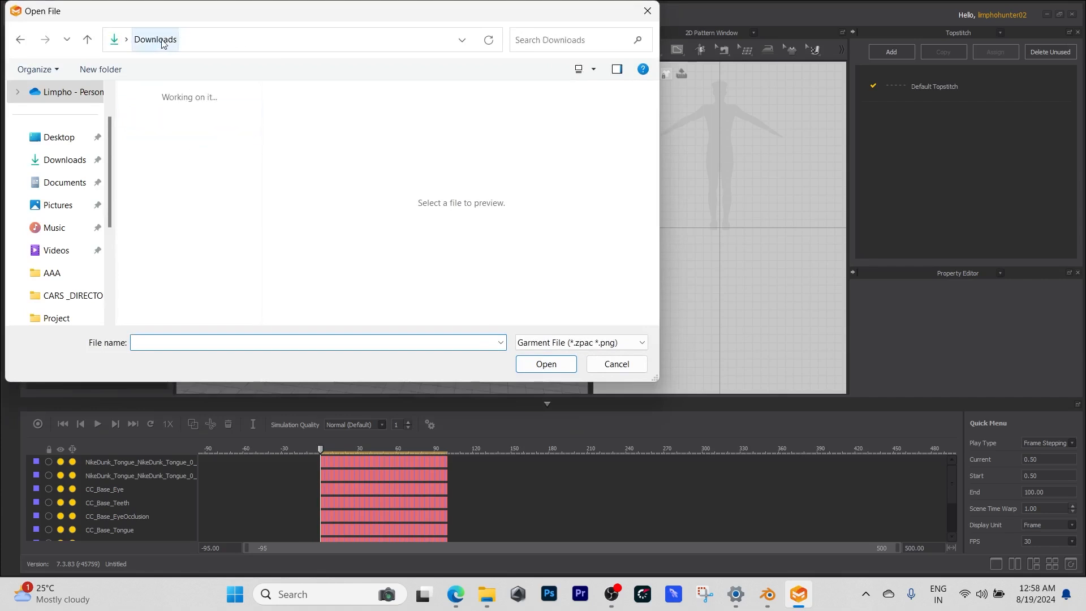
drag(256, 122, 265, 131)
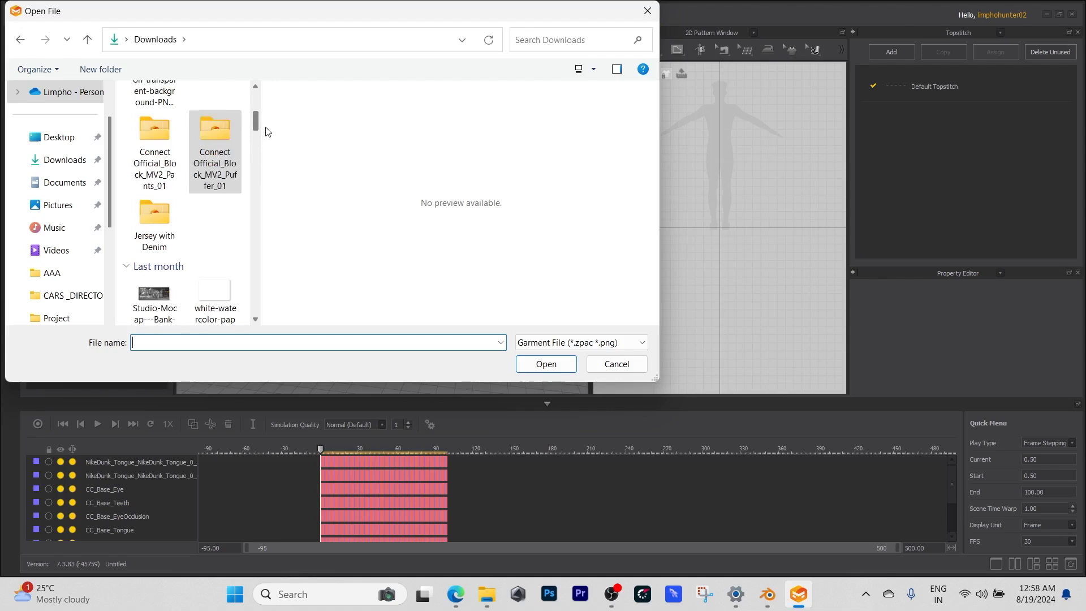
drag(267, 131, 253, 170)
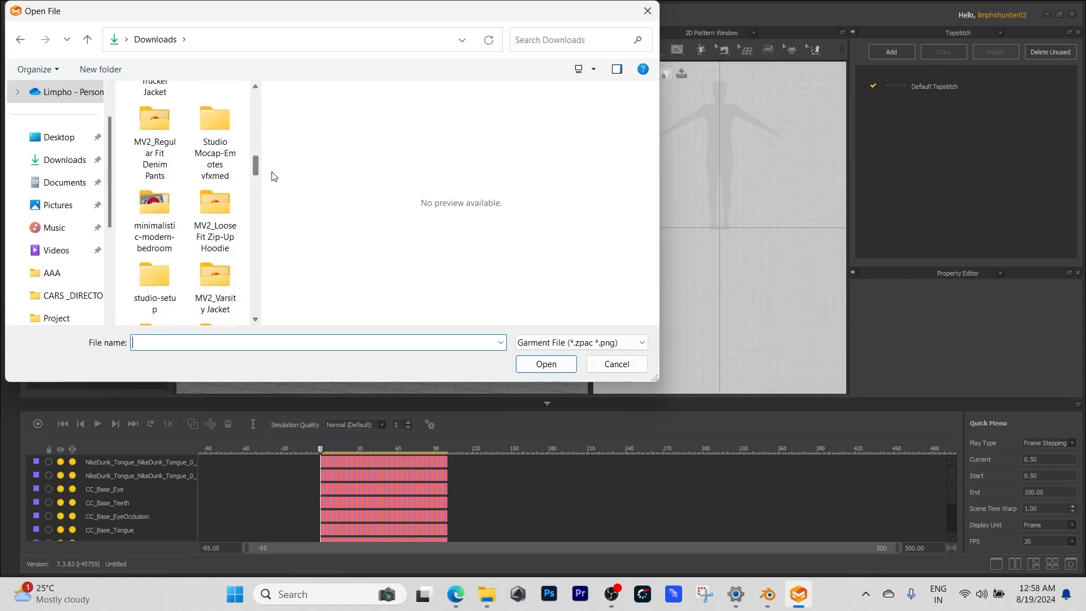
double_click(149, 171)
double_click(188, 133)
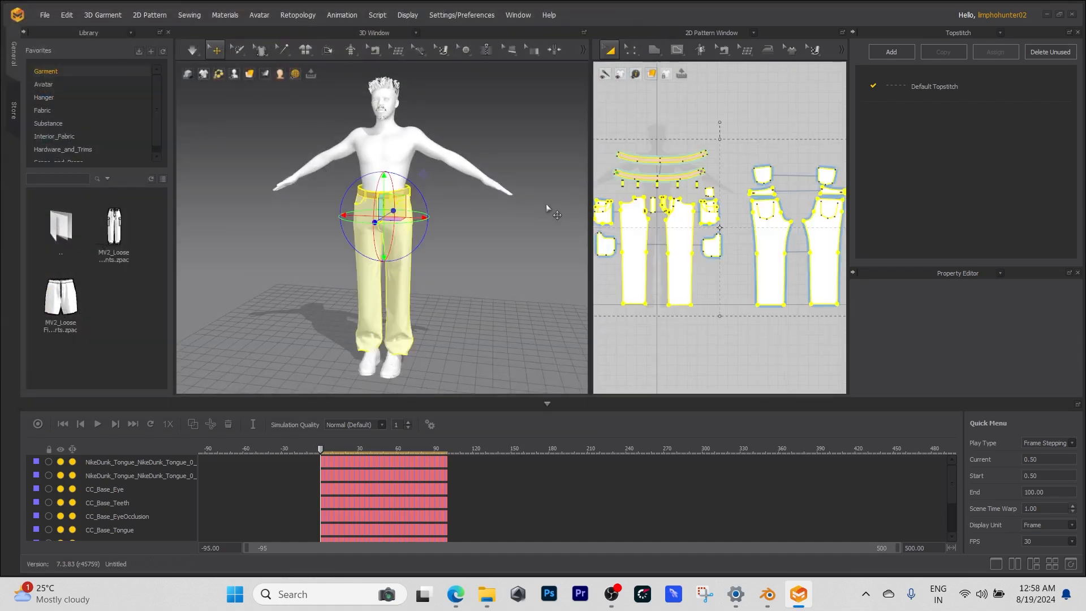
Lower the denim pants along the vertical axis on the character, and raise them slightly to fit the waist
scroll(484, 218, up, 5)
right_drag(487, 239, 419, 233)
drag(390, 184, 390, 216)
scroll(485, 232, down, 2)
middle_drag(485, 232, 486, 158)
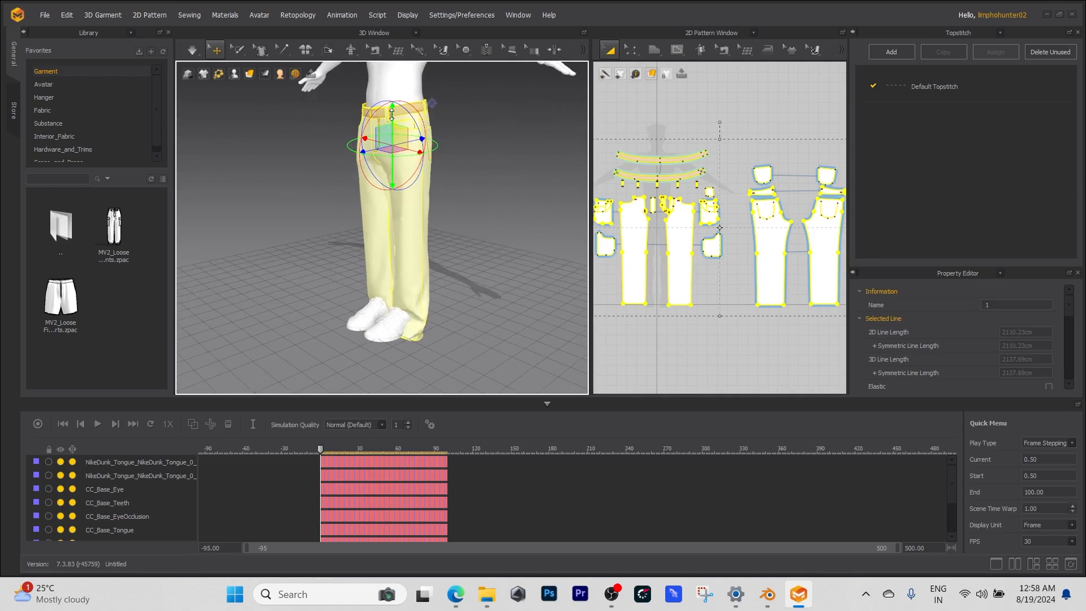
drag(393, 116, 399, 105)
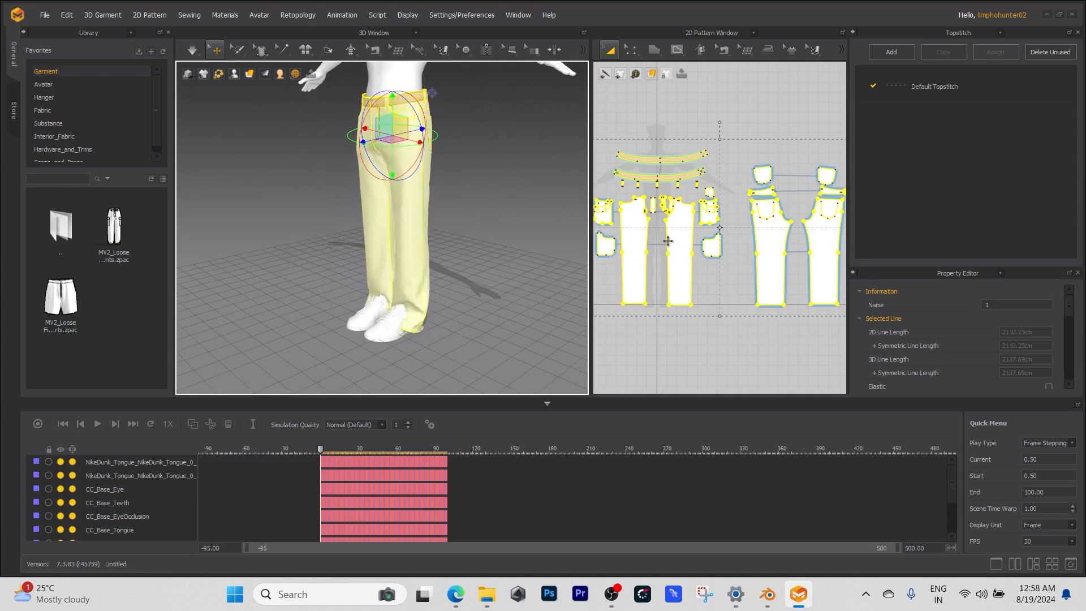
Select the waistband and belt loop patterns and set their Shrinkage Weft to 90%
scroll(653, 225, up, 3)
scroll(686, 120, down, 4)
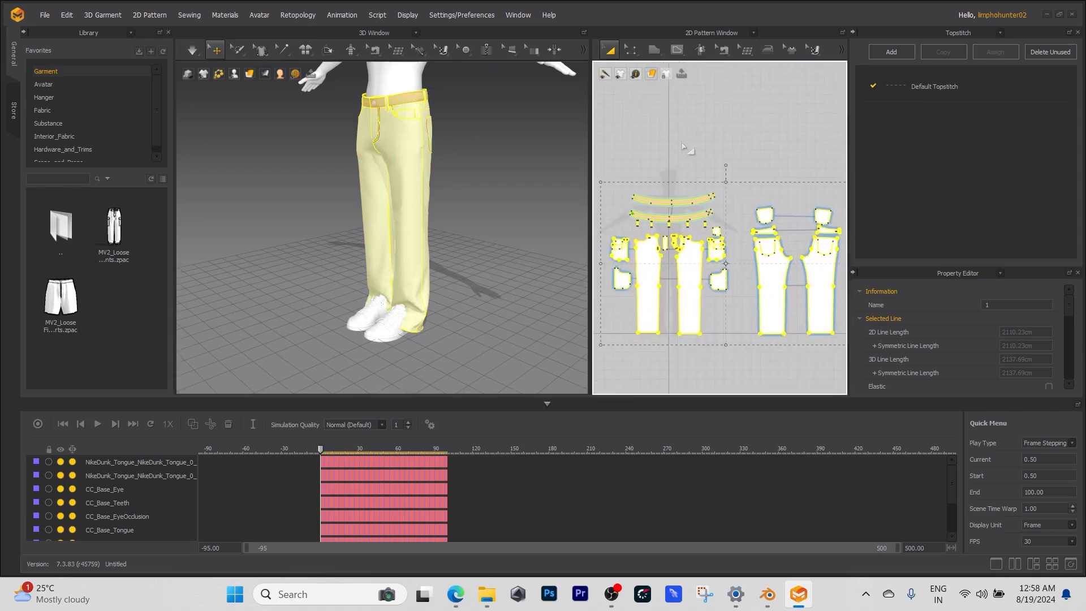
click(484, 142)
scroll(622, 176, up, 3)
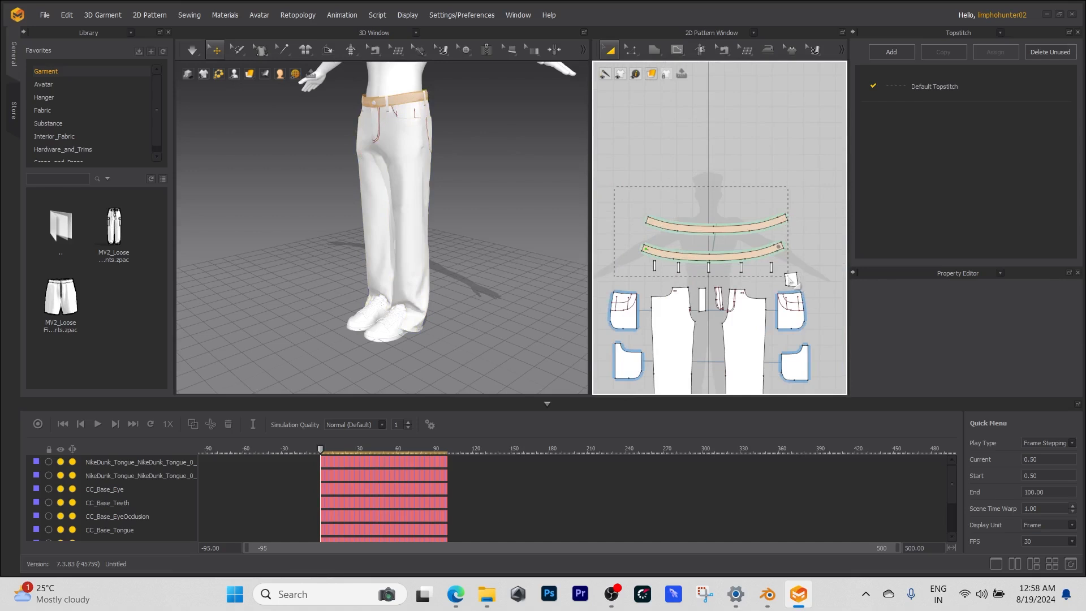
drag(791, 280, 792, 281)
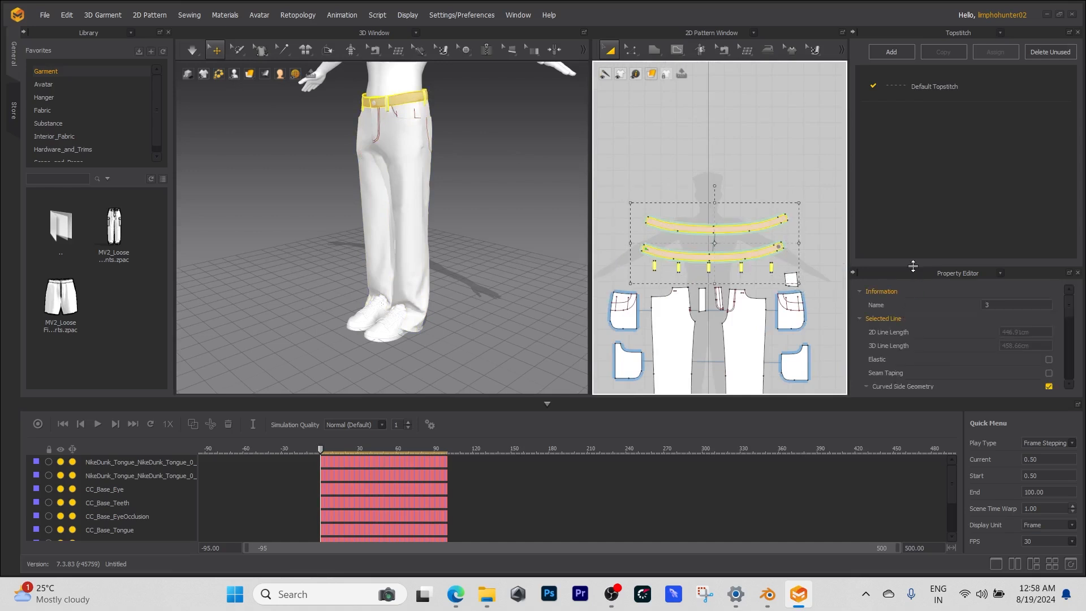
drag(914, 264, 919, 130)
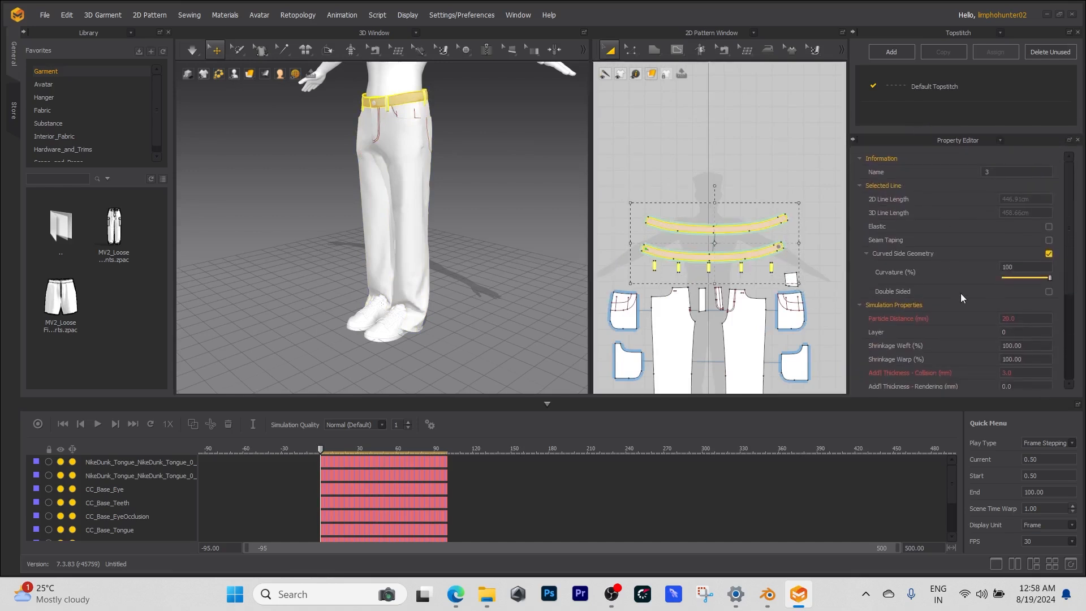
click(1022, 346)
text(90)
Start the simulation and pull the character's right pant leg down toward the shoe
scroll(473, 216, down, 3)
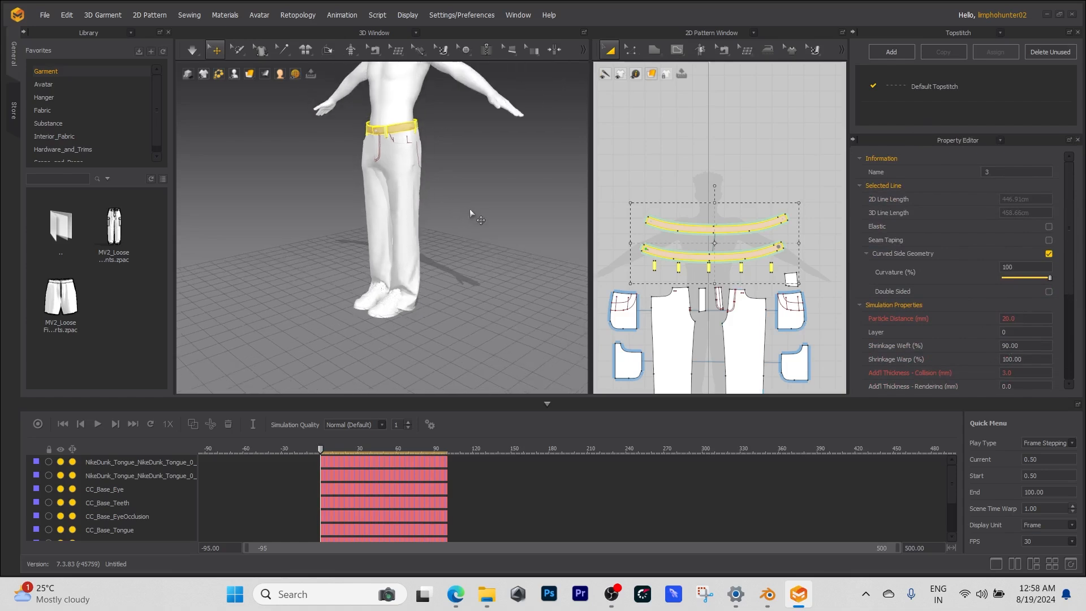
key(space)
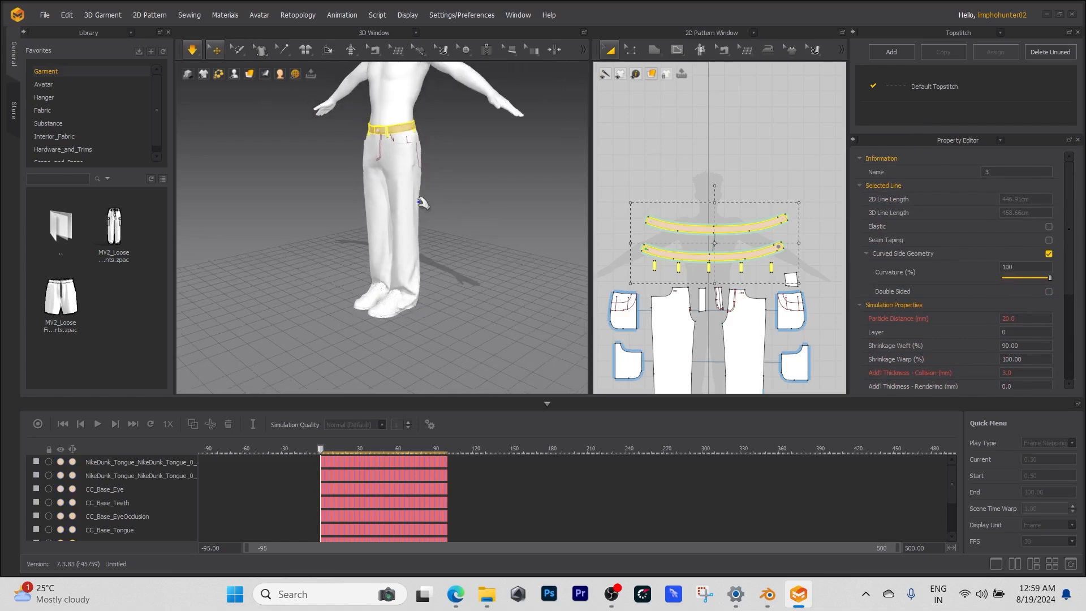
scroll(445, 256, up, 2)
middle_drag(442, 256, 447, 153)
drag(419, 219, 417, 248)
right_drag(417, 249, 507, 249)
drag(391, 245, 404, 207)
drag(366, 148, 355, 274)
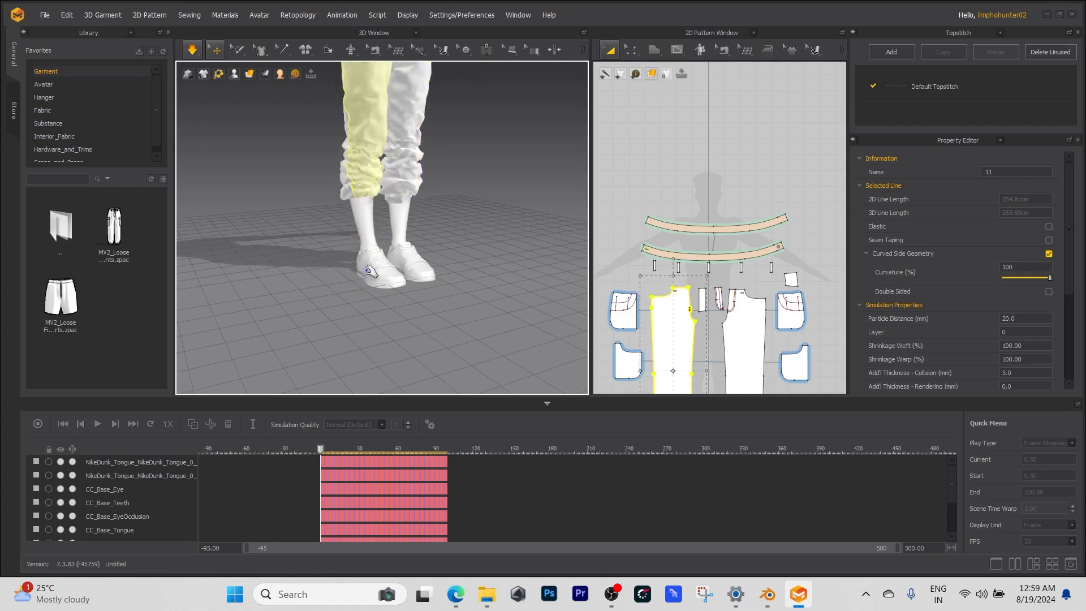
Pull the bunched left pant leg down over the ankle to the top of the shoe
right_drag(370, 272, 253, 259)
drag(419, 198, 429, 271)
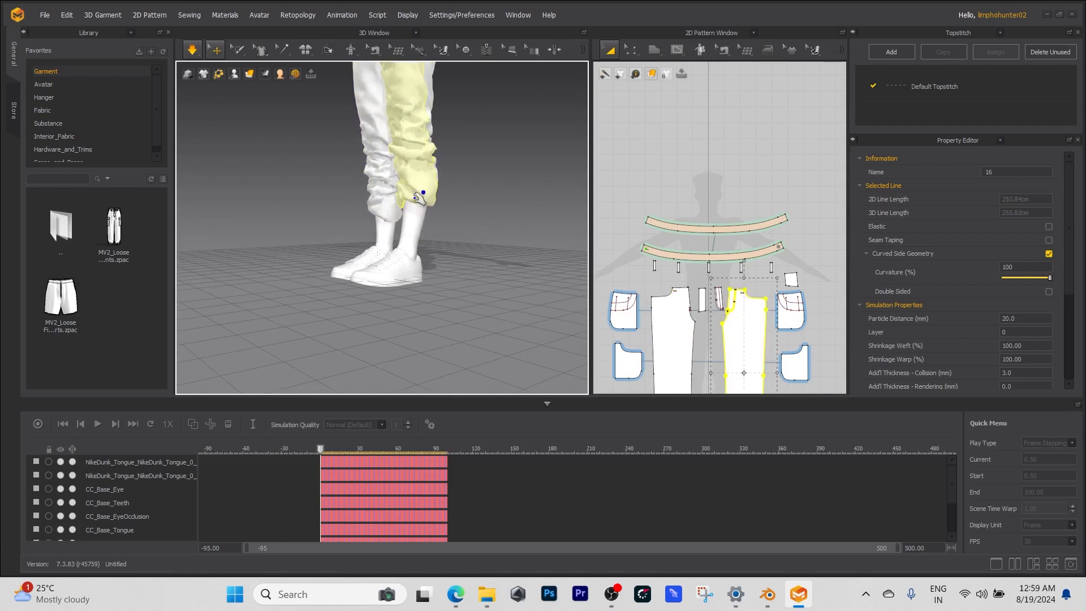
drag(420, 203, 486, 135)
mouse_move(422, 226)
mouse_down()
mouse_move(406, 319)
mouse_move(428, 232)
mouse_up()
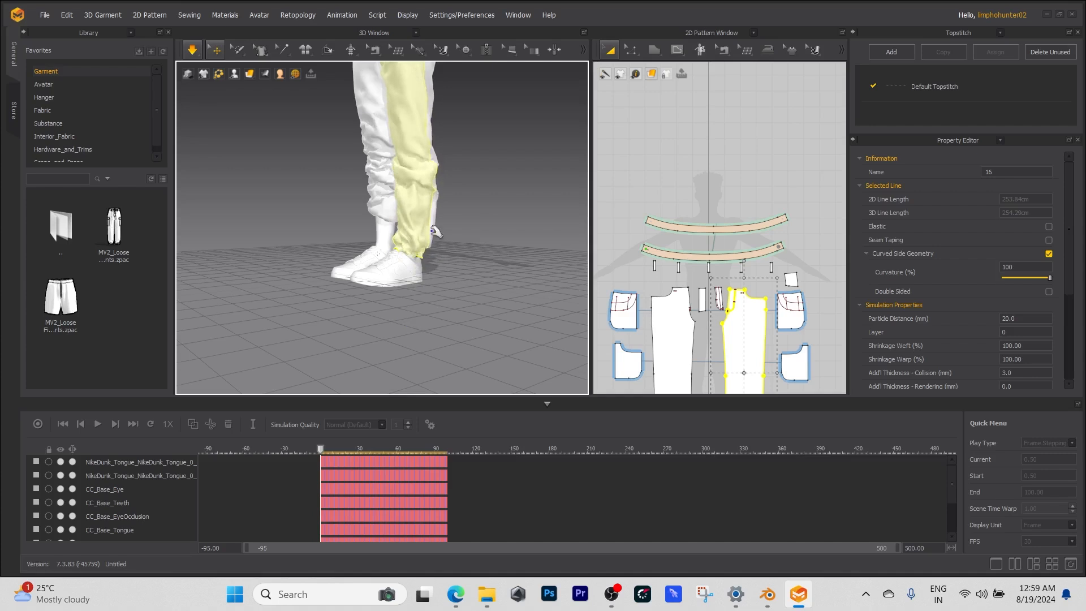
right_drag(425, 231, 446, 221)
Stretch the right pant leg down to the shoe, smoothing the folds at its front and back
drag(370, 219, 380, 163)
drag(256, 244, 374, 251)
right_drag(365, 244, 424, 263)
drag(340, 246, 381, 286)
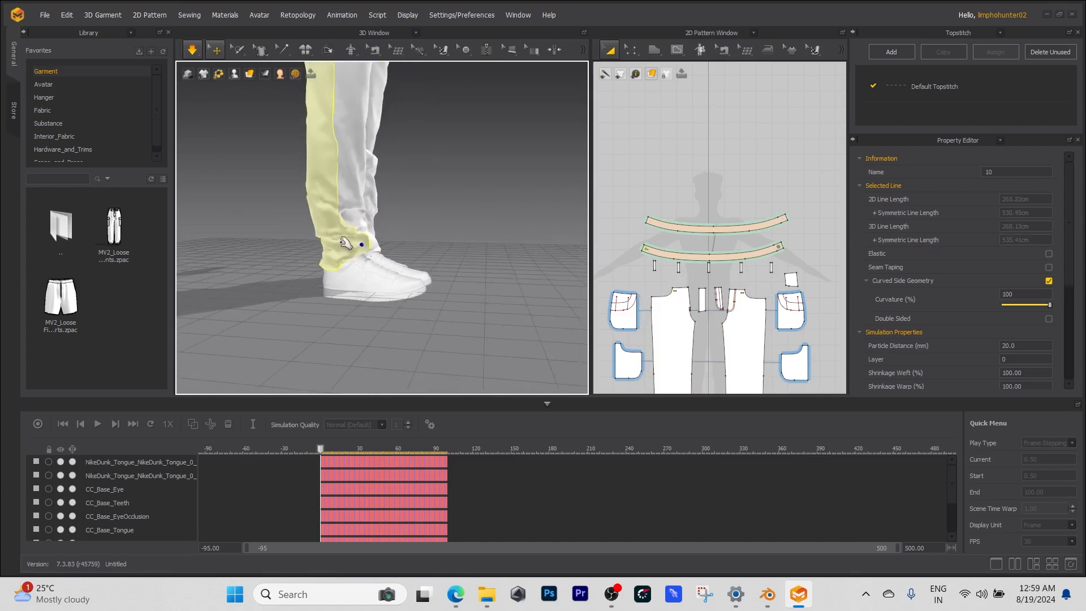
drag(353, 206, 323, 170)
drag(326, 246, 307, 285)
right_drag(339, 258, 328, 262)
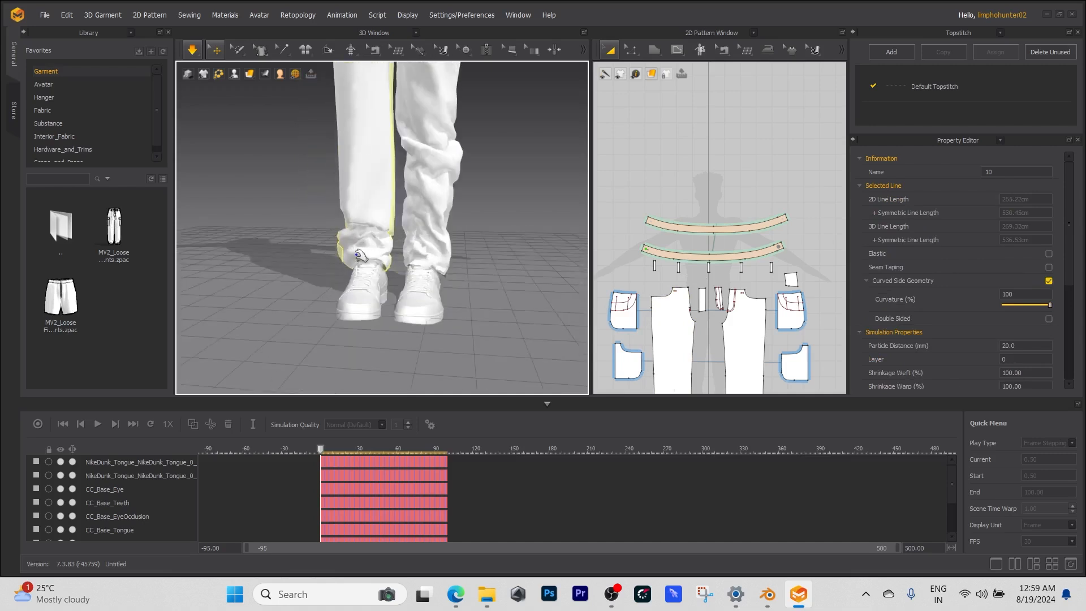
right_drag(394, 261, 395, 209)
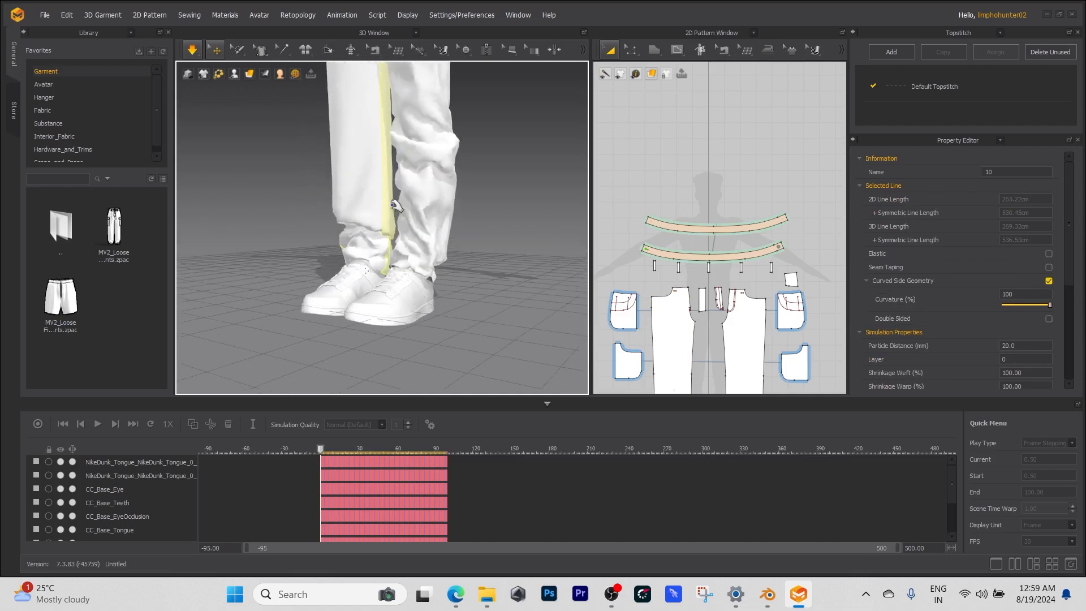
Adjust the left leg's hem around the shoe at the front and back, and clear the pattern selection
click(392, 218)
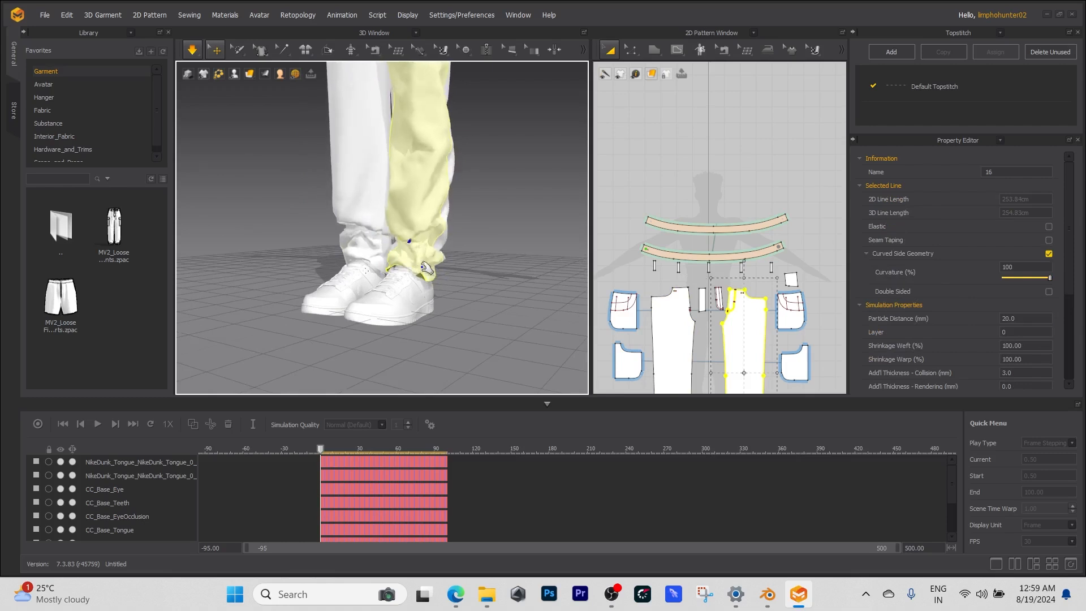
scroll(424, 276, down, 6)
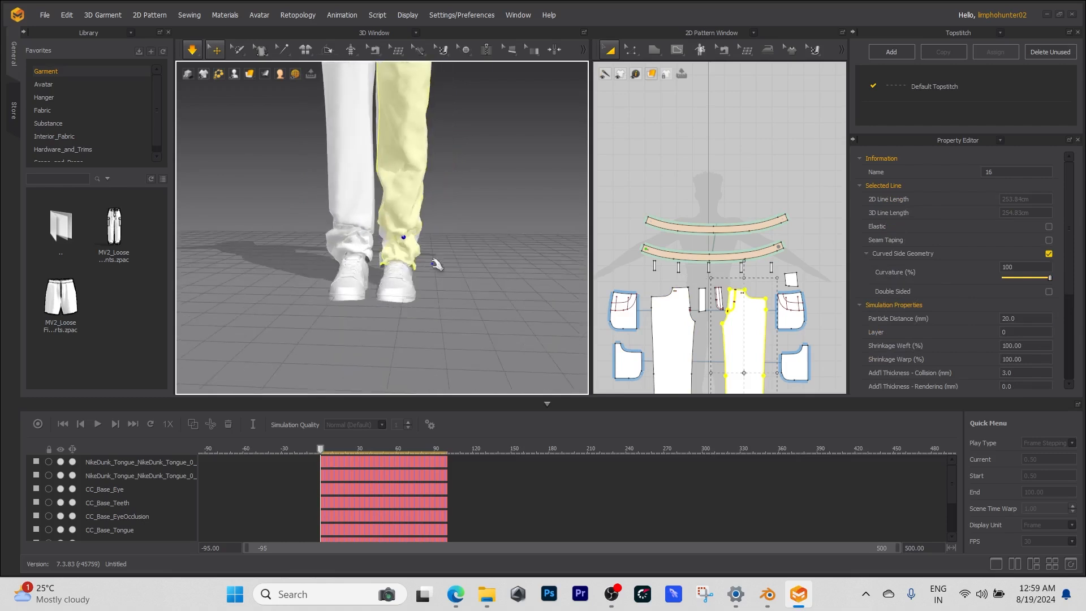
scroll(389, 241, up, 5)
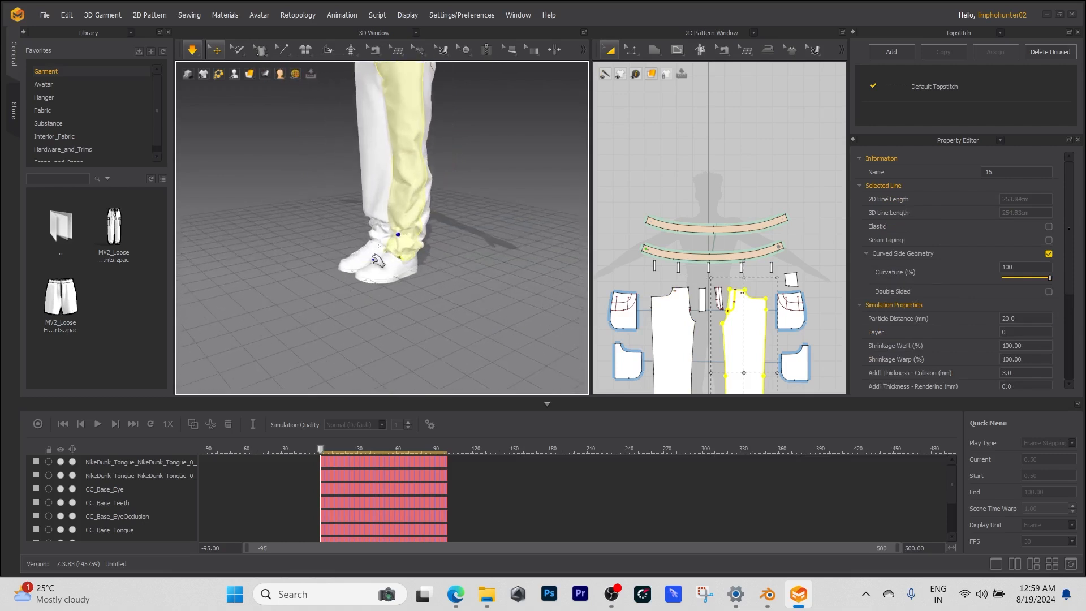
click(456, 263)
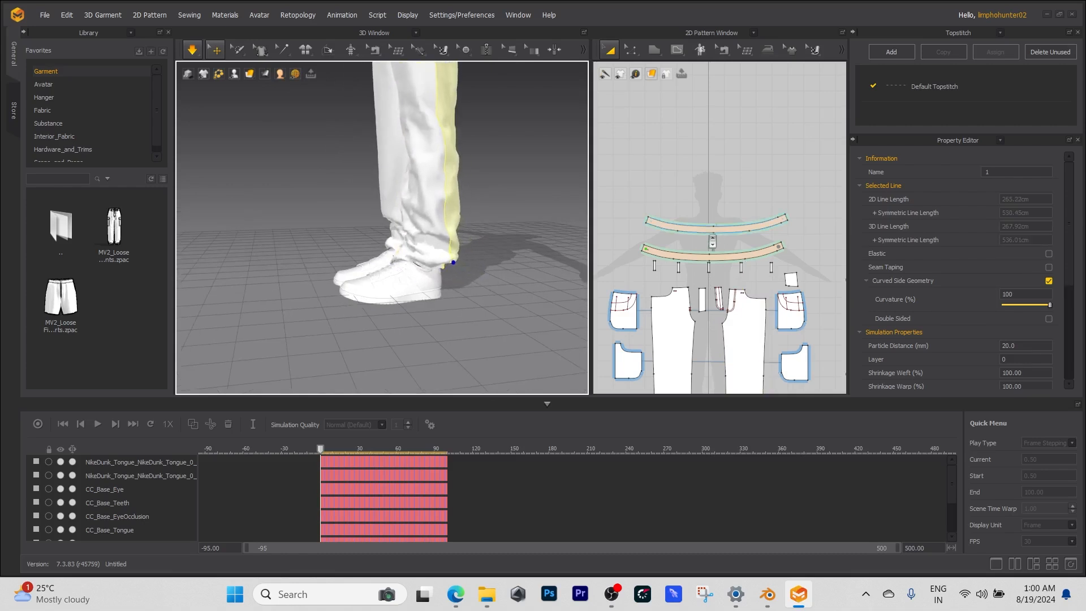
scroll(715, 186, down, 4)
click(734, 210)
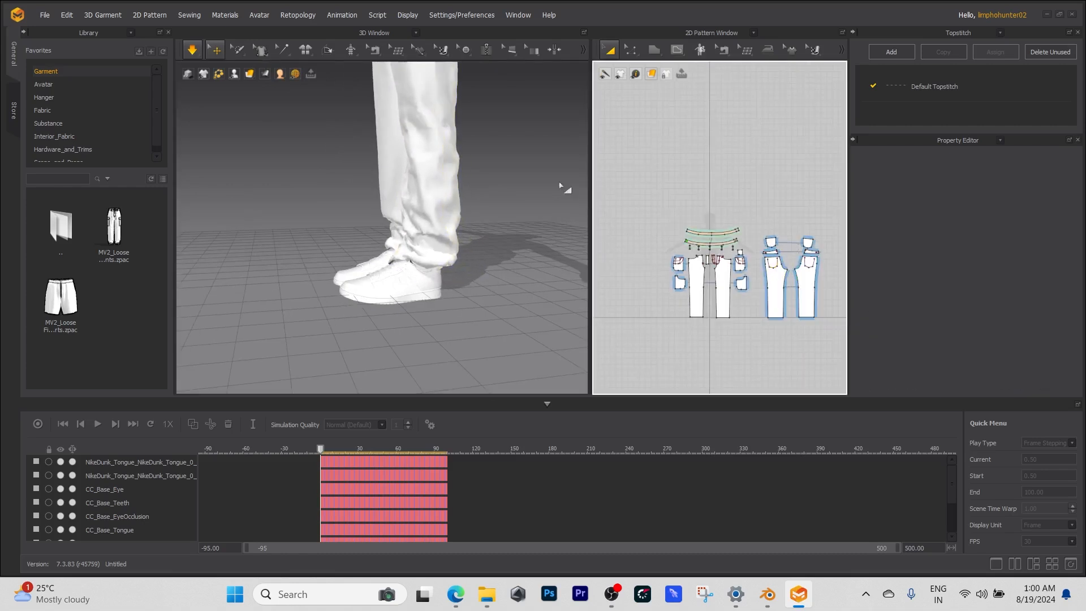
right_drag(489, 212, 518, 221)
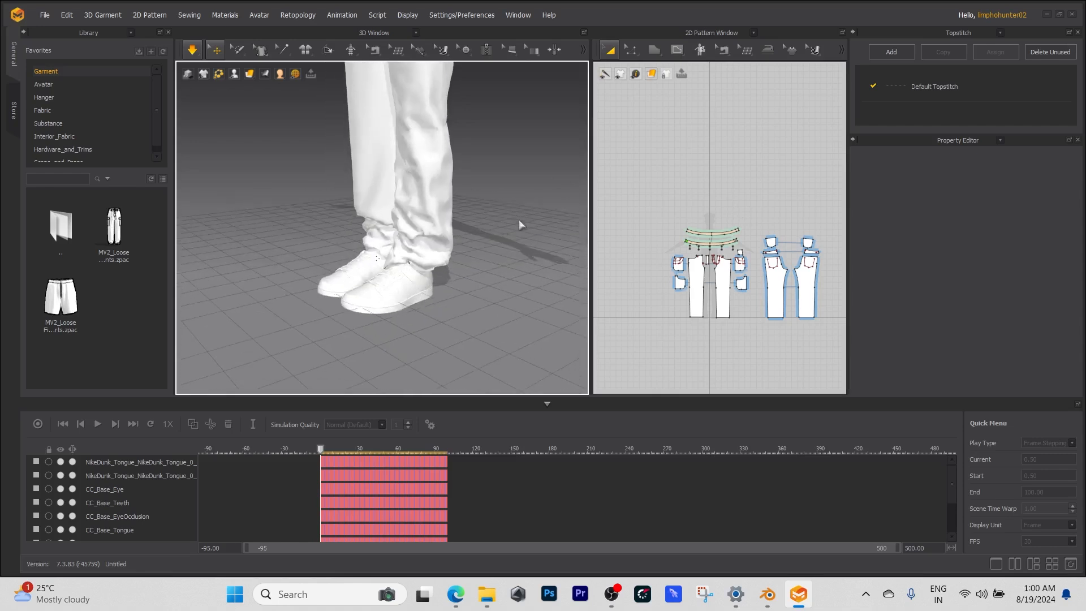
Tug the waistband up at the character's right hip to straighten the fit, and stop the simulation
scroll(495, 208, down, 1)
scroll(494, 207, down, 3)
middle_drag(494, 207, 473, 257)
right_drag(473, 256, 496, 236)
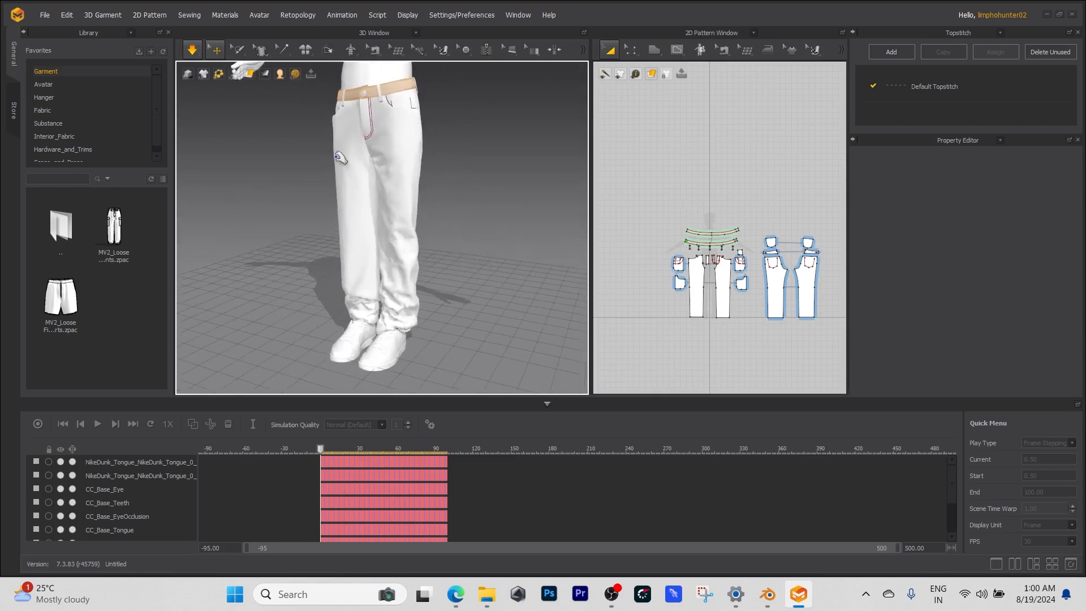
mouse_move(436, 156)
right_down()
mouse_move(444, 162)
mouse_move(433, 153)
right_up()
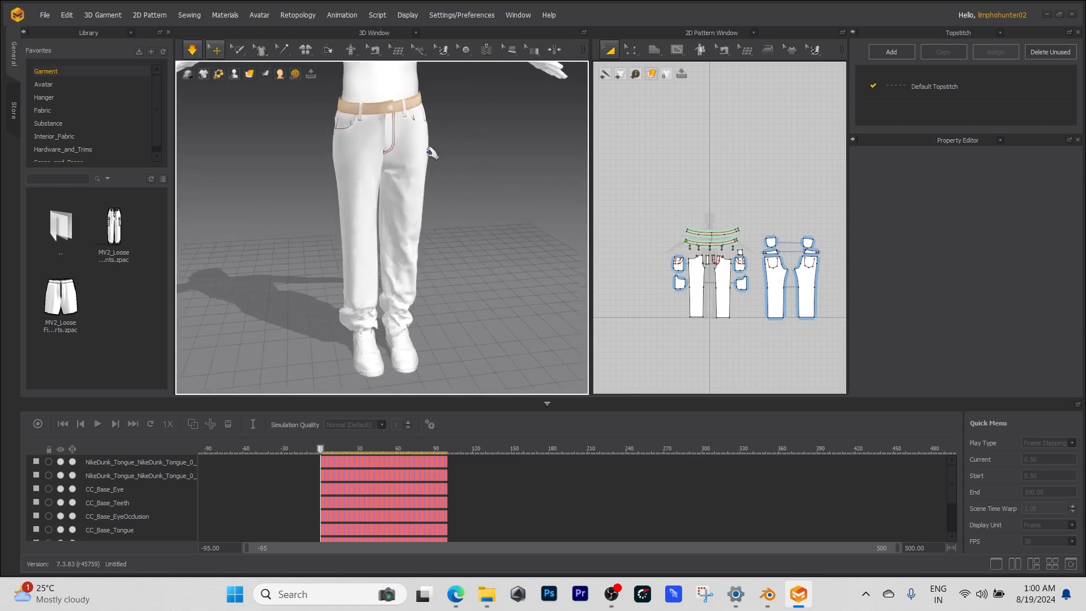
click(345, 93)
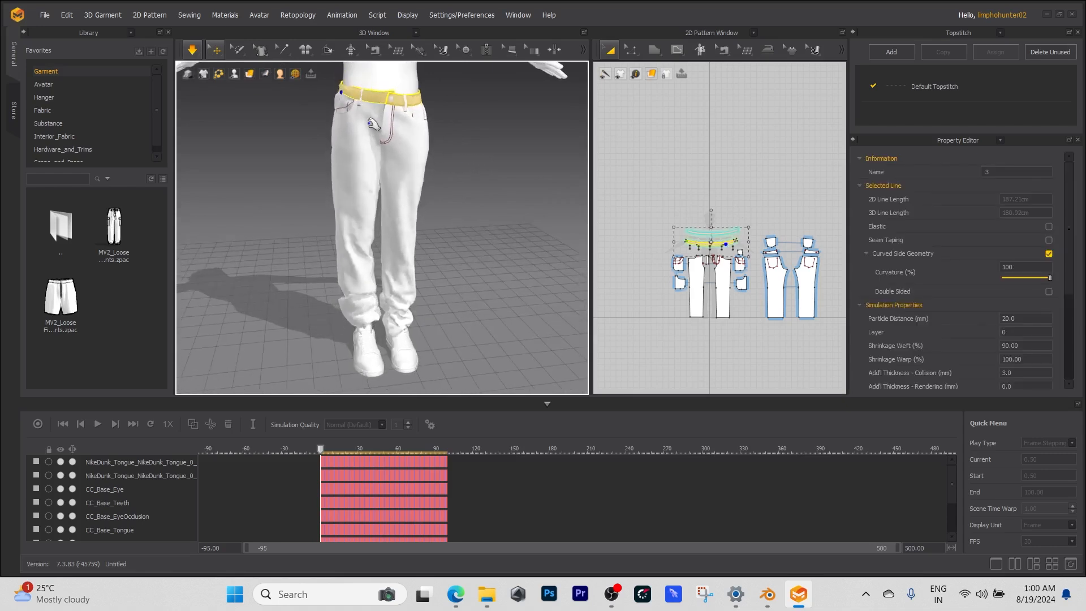
right_drag(347, 107, 245, 138)
right_drag(449, 165, 425, 221)
scroll(702, 158, down, 1)
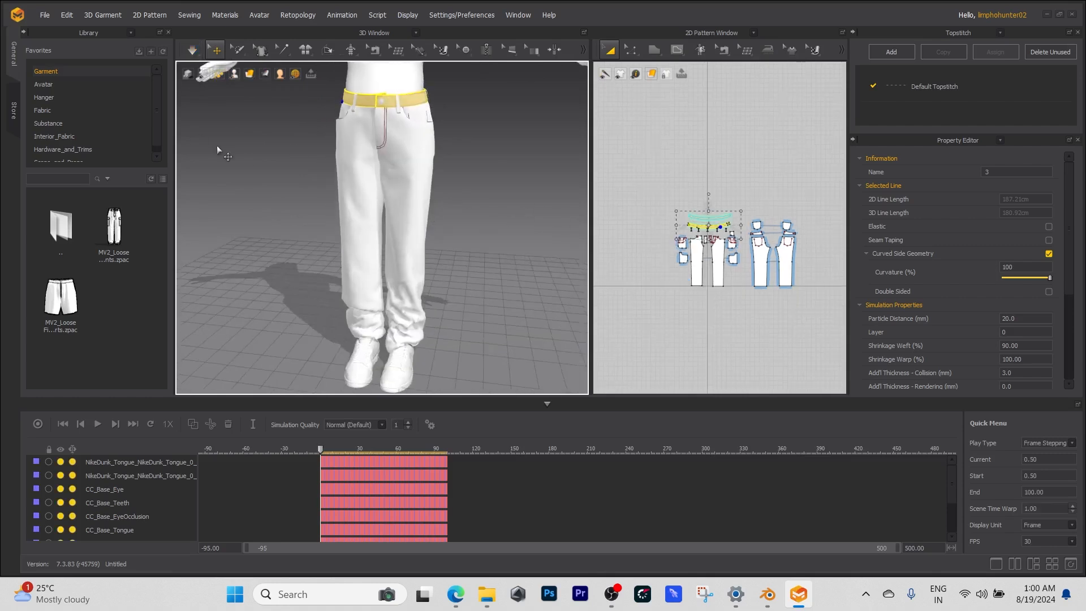
Apply Strengthen to all of the pants patterns and restart the simulation
drag(632, 169, 787, 289)
right_click(762, 270)
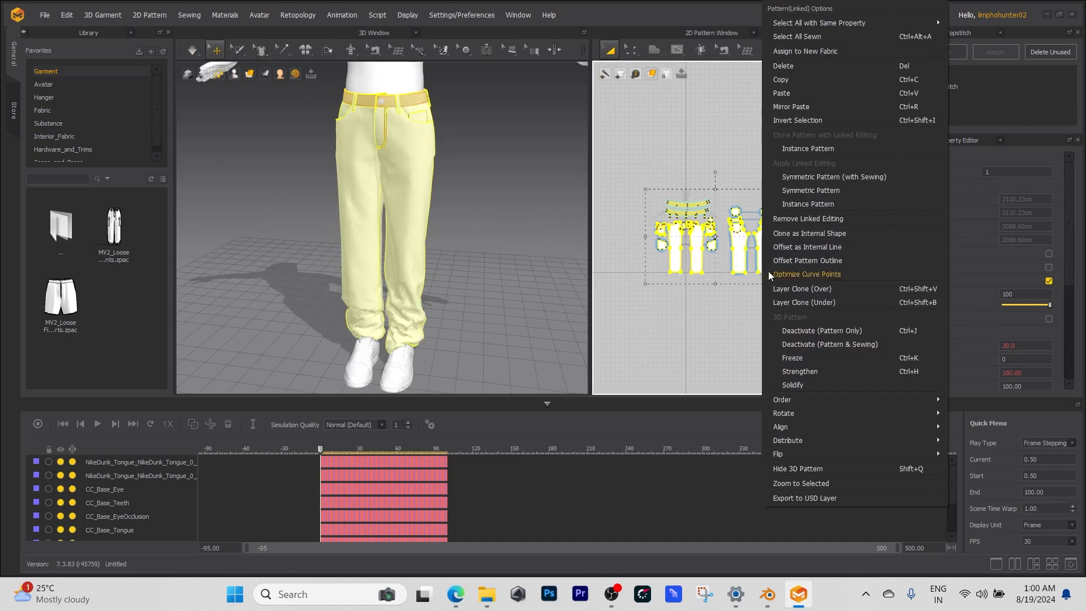
click(796, 371)
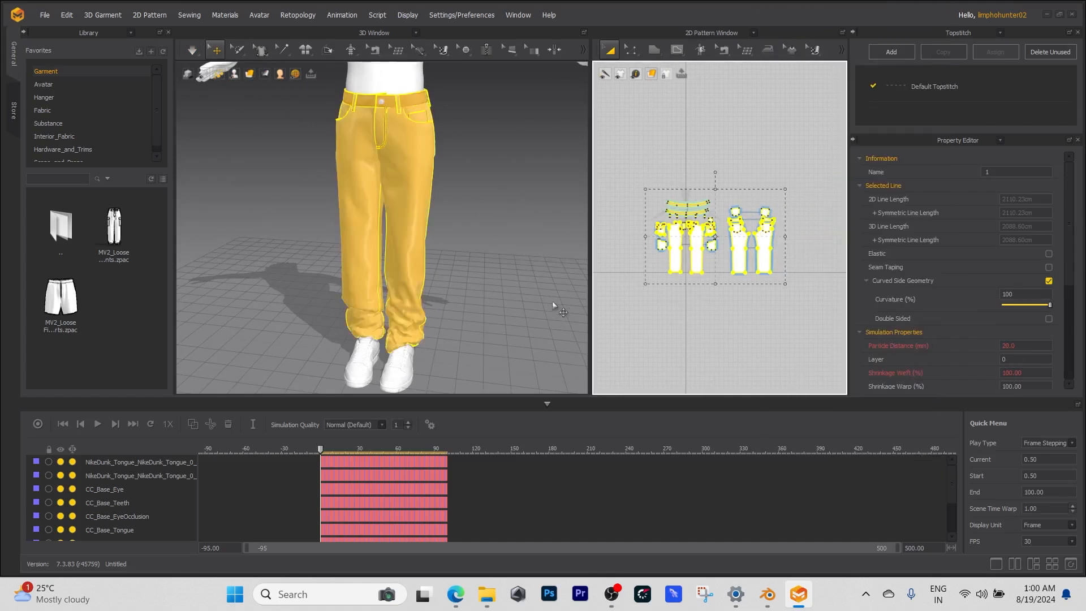
key(space)
scroll(499, 294, up, 5)
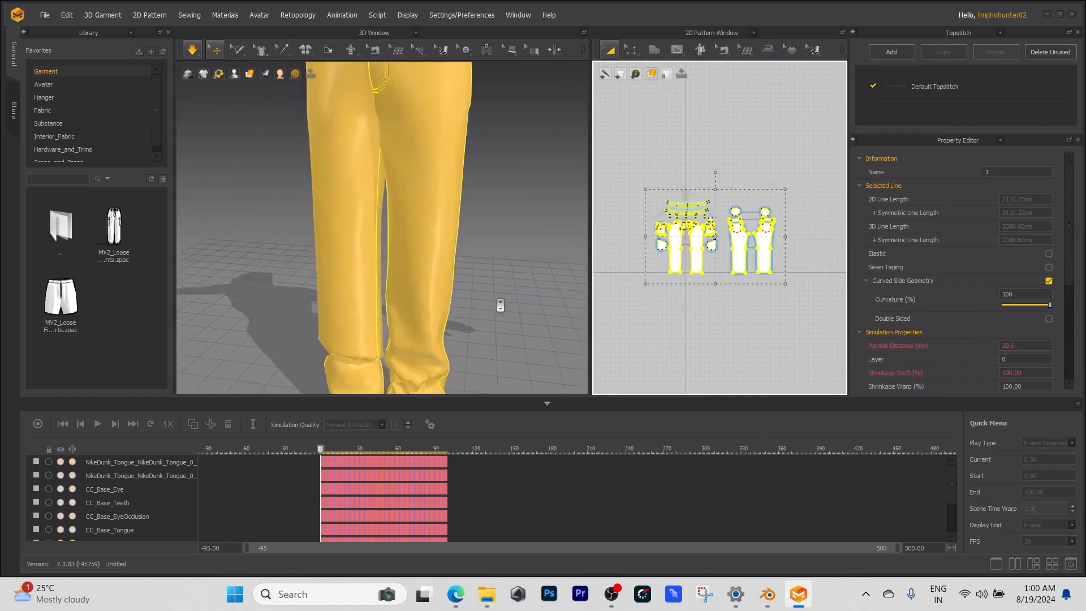
Pull the strengthened left leg's hem down and forward over the shoe to remove the folds
right_drag(489, 177, 381, 198)
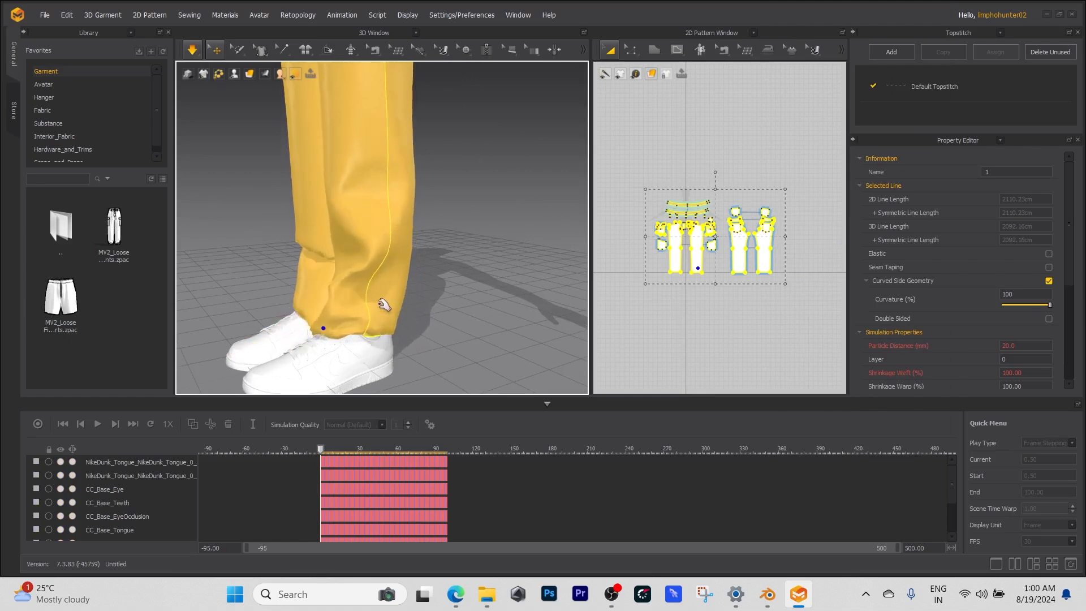
mouse_move(382, 318)
mouse_down()
mouse_move(444, 264)
mouse_move(440, 282)
mouse_move(400, 316)
mouse_up()
drag(485, 309, 530, 333)
drag(327, 315, 273, 341)
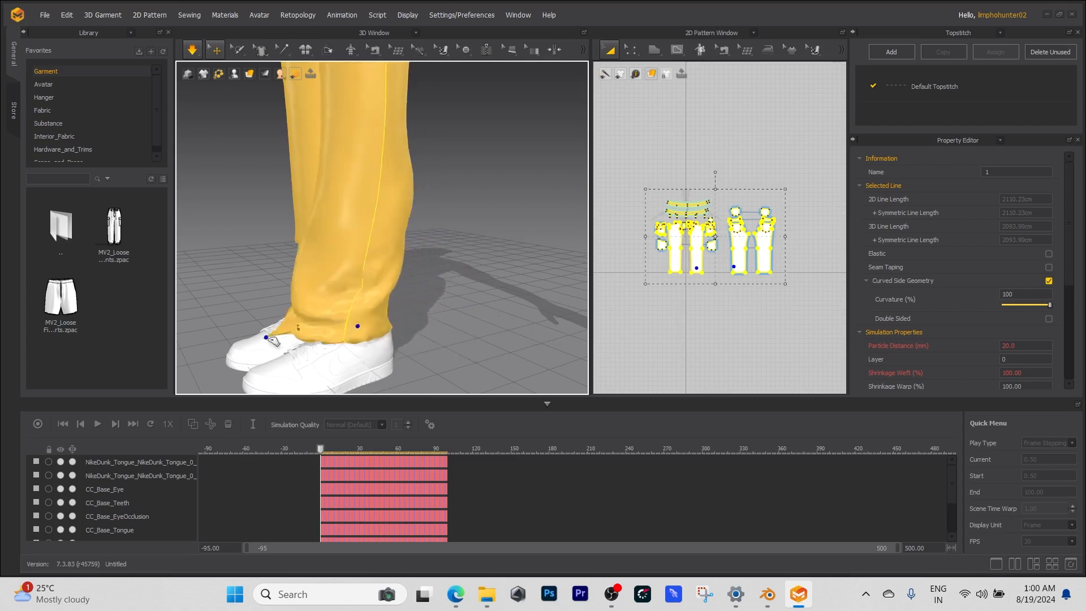
right_drag(385, 341, 454, 341)
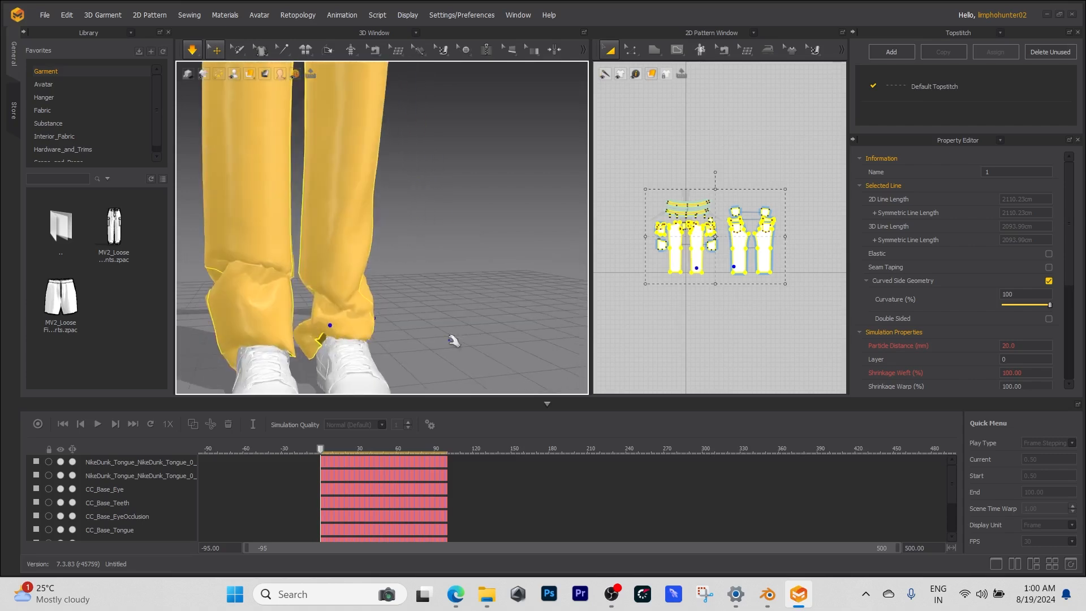
Tug the strengthened right leg's hem to arrange it over the front of the shoe
right_drag(241, 315, 347, 266)
drag(347, 266, 509, 255)
drag(406, 299, 368, 222)
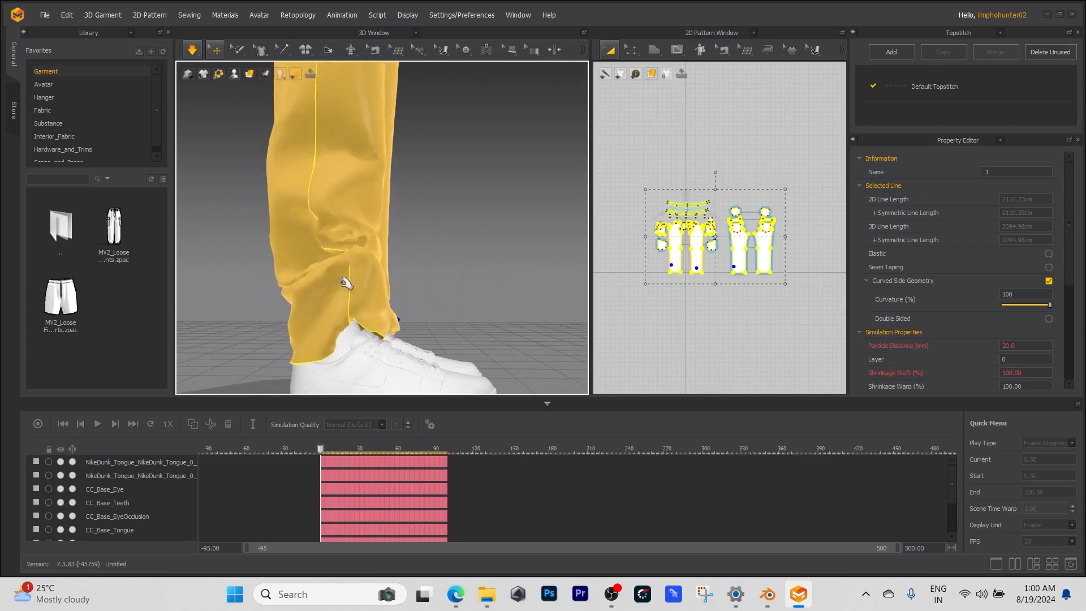
Pull the back of the left leg's hem down behind the shoe's heel
right_drag(429, 306, 341, 329)
middle_drag(455, 331, 354, 272)
right_drag(498, 286, 348, 295)
scroll(387, 302, up, 3)
middle_drag(386, 302, 508, 333)
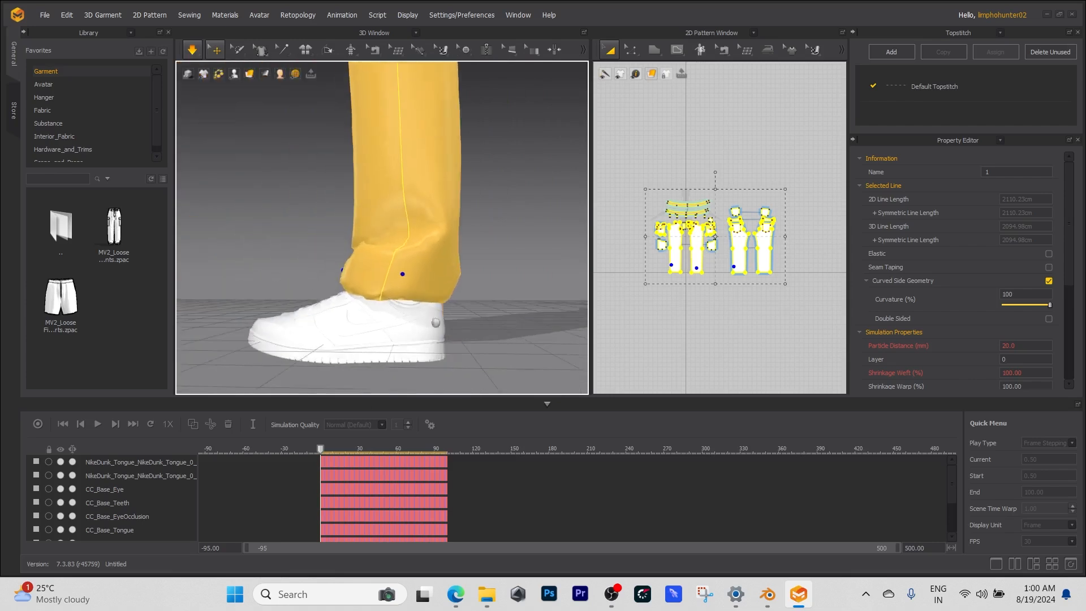
right_drag(390, 305, 438, 310)
middle_drag(438, 310, 455, 310)
mouse_move(455, 310)
mouse_down()
mouse_move(492, 230)
mouse_move(495, 189)
mouse_move(470, 313)
mouse_up()
right_drag(470, 313, 479, 339)
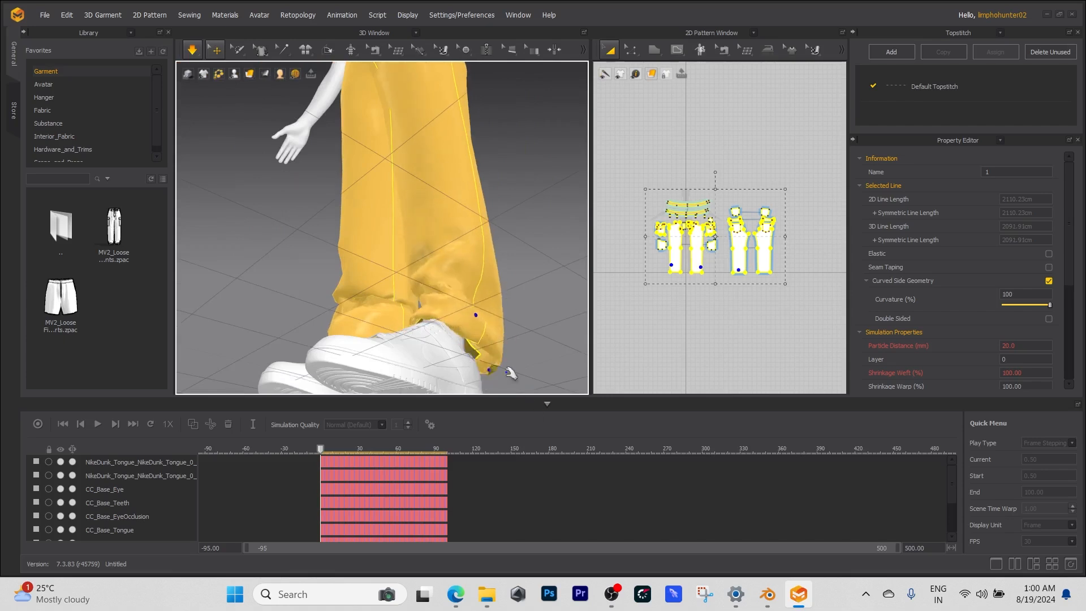
Reposition the left leg's front and side hem over the shoe, and check the drape of the whole pants
right_drag(481, 331, 419, 347)
drag(435, 287, 424, 318)
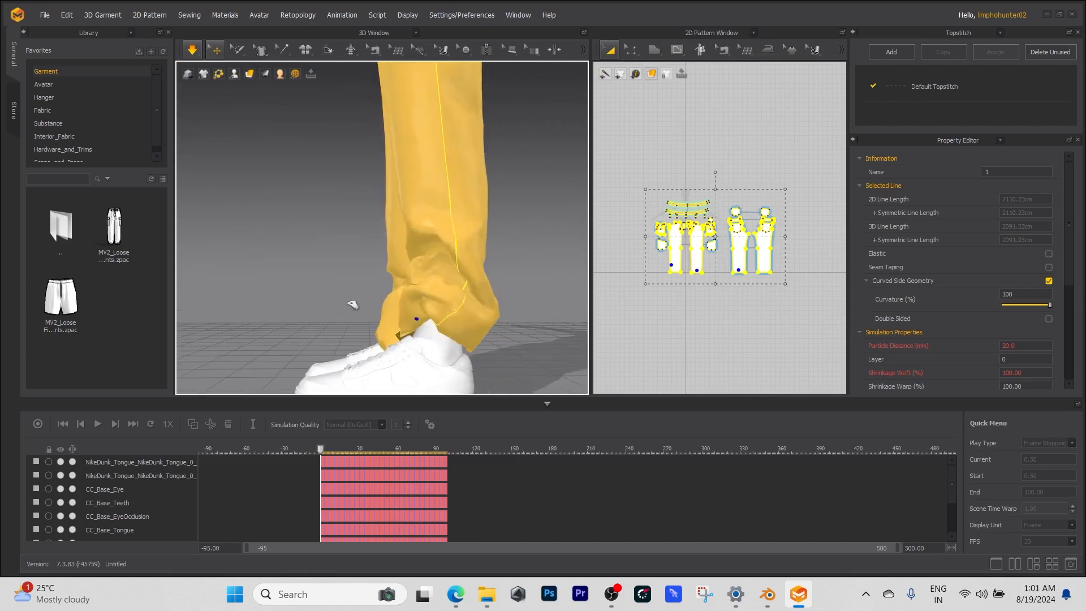
drag(416, 344, 435, 391)
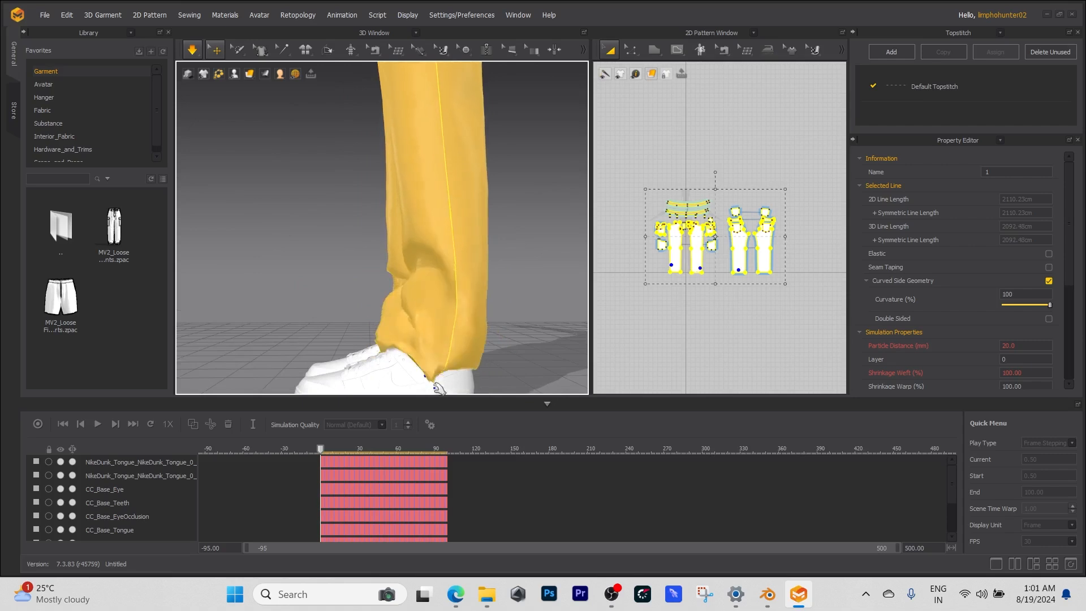
right_drag(432, 375, 417, 358)
mouse_move(413, 355)
mouse_down()
mouse_move(475, 349)
mouse_move(403, 348)
mouse_up()
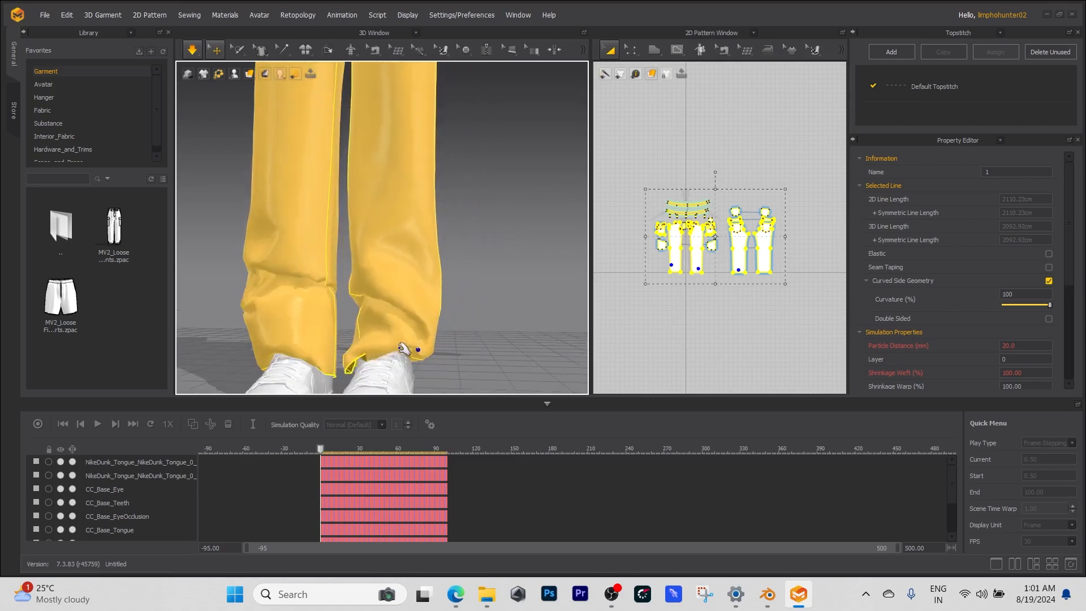
scroll(396, 339, down, 2)
right_drag(405, 329, 368, 332)
scroll(382, 323, down, 1)
scroll(388, 322, down, 4)
mouse_move(418, 308)
right_down()
mouse_move(453, 298)
mouse_move(396, 306)
mouse_move(410, 307)
right_up()
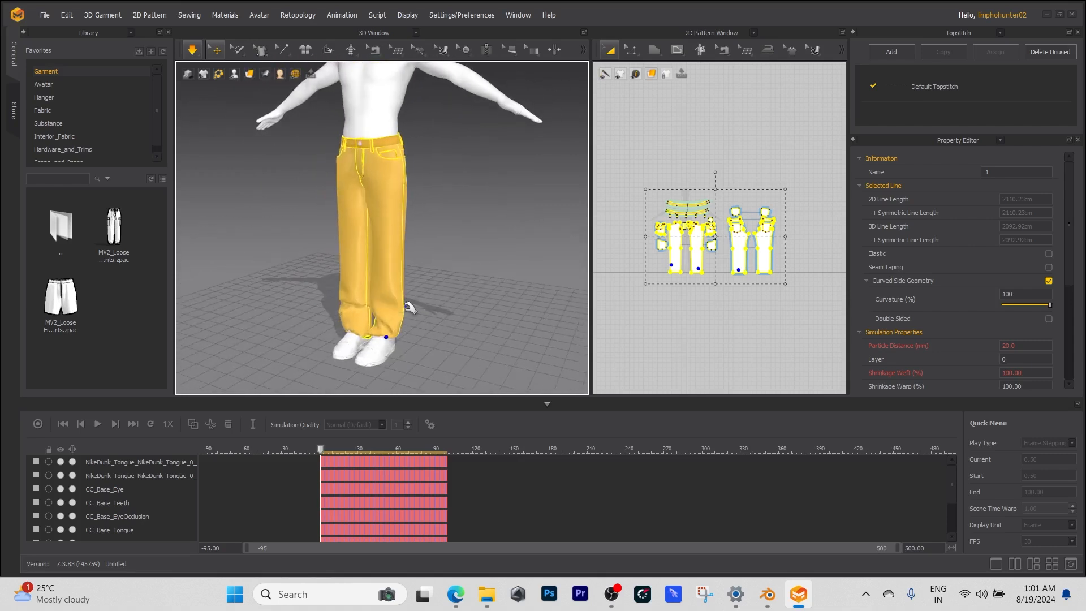
Stop the simulation and add the MV2_Loose Fit Crewneck Half-Sleeve T-Shirts garment from the Upper folder to the scene, keeping the pants
key(space)
right_drag(432, 267, 409, 281)
scroll(426, 256, down, 6)
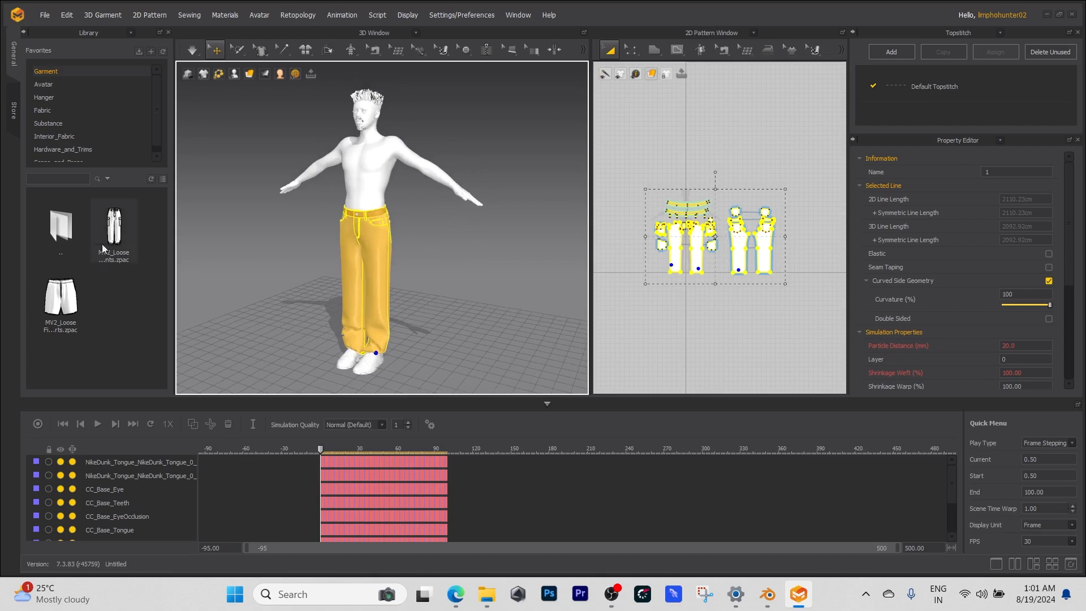
double_click(72, 218)
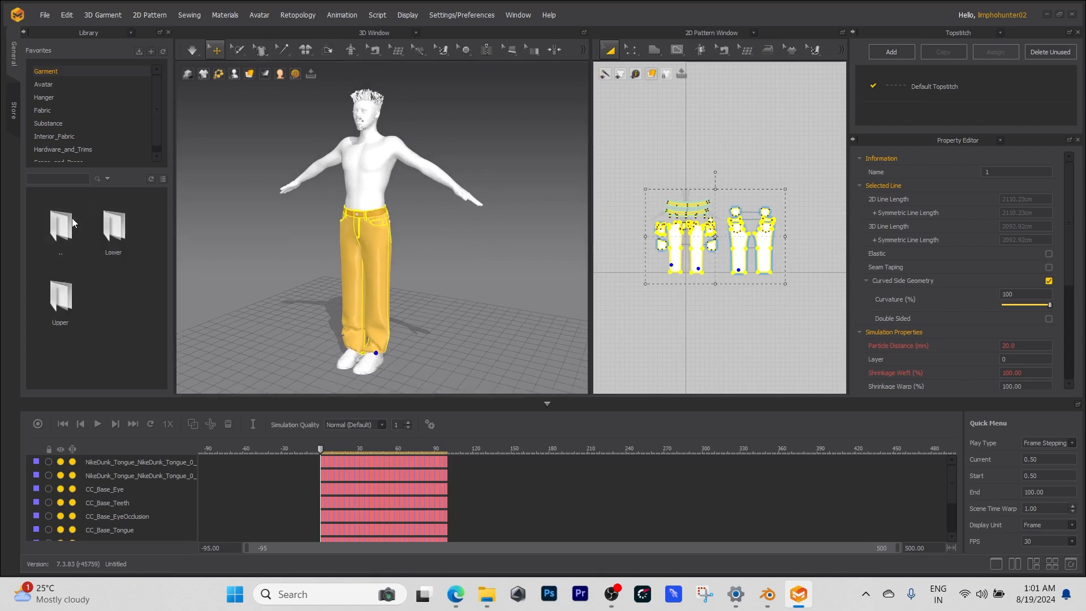
double_click(71, 298)
mouse_move(130, 240)
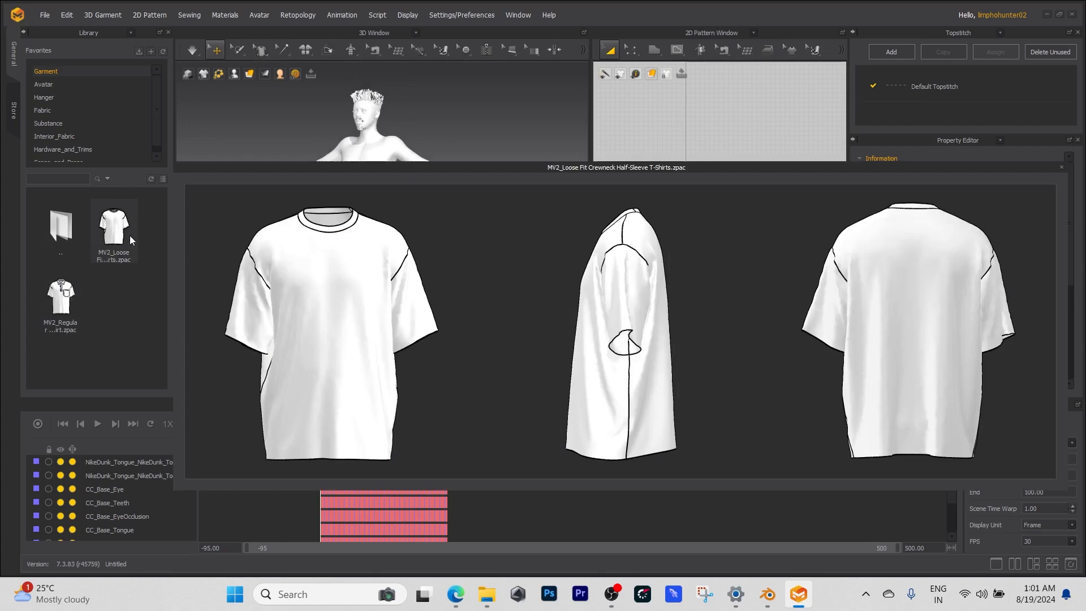
double_click(124, 237)
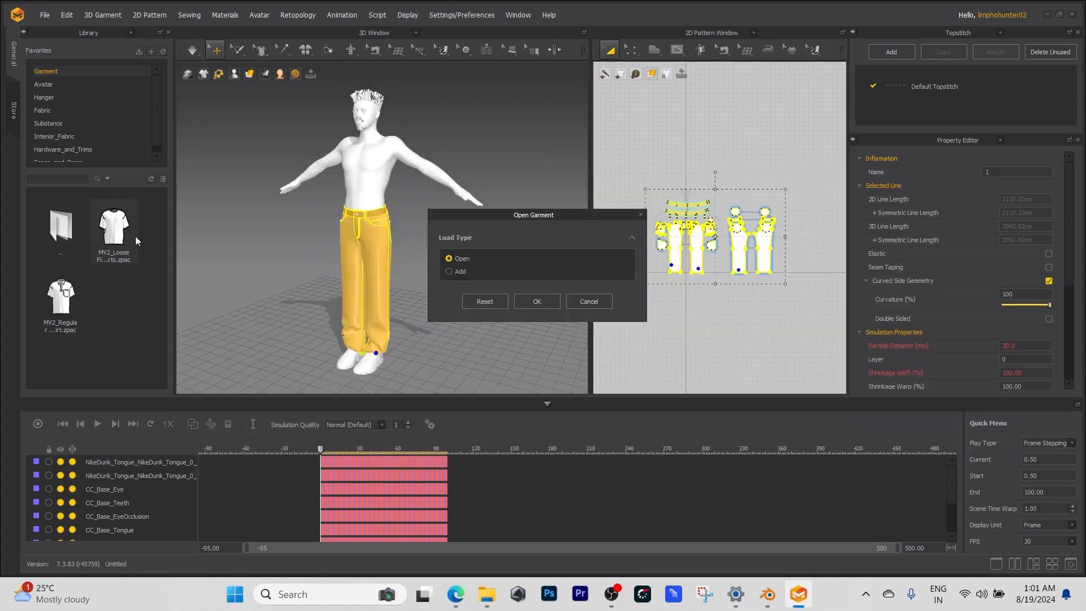
click(449, 272)
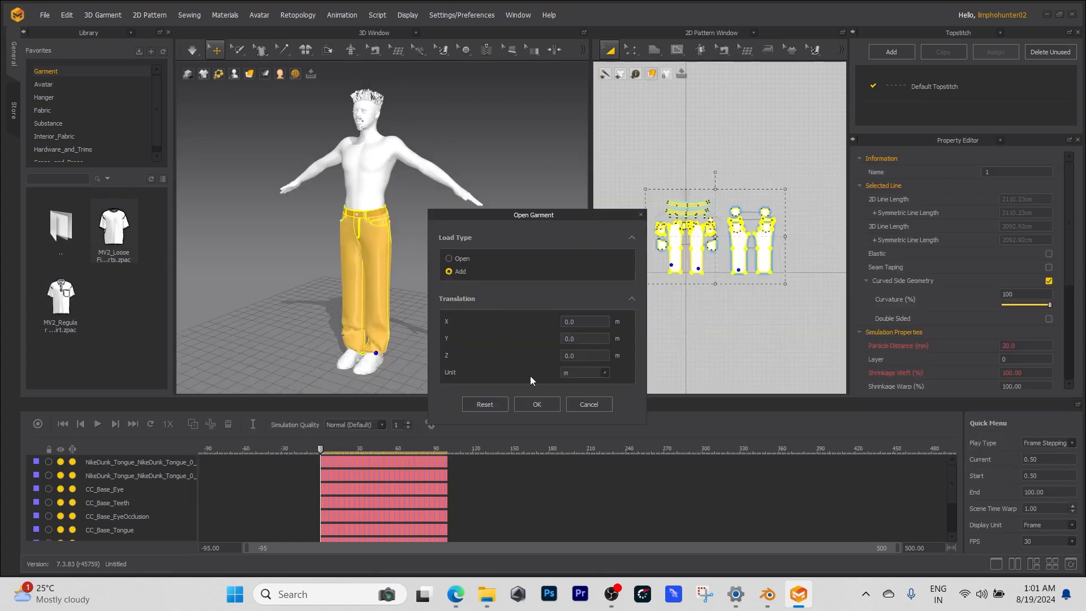
click(537, 405)
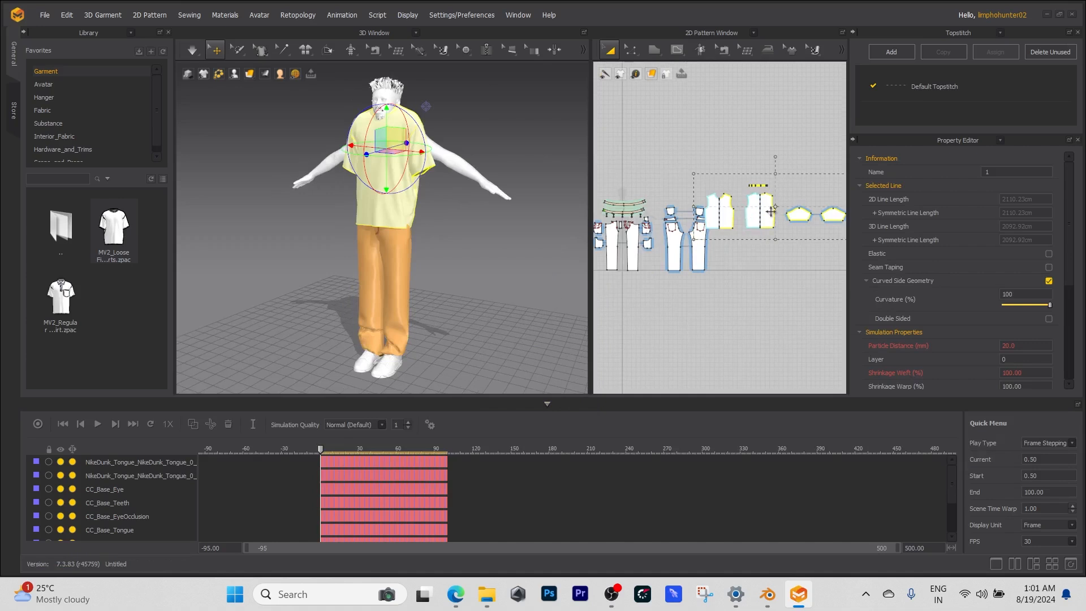
Arrange the T-shirt's 2D patterns above the pants patterns in a widened 2D pattern view
drag(591, 223, 530, 222)
scroll(696, 211, down, 2)
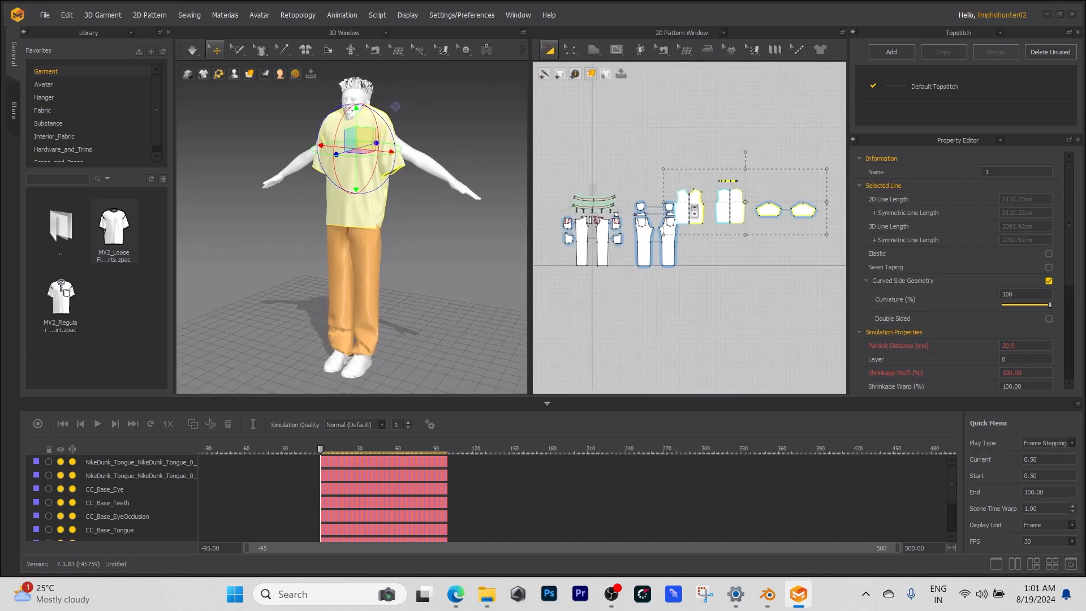
drag(715, 203, 618, 150)
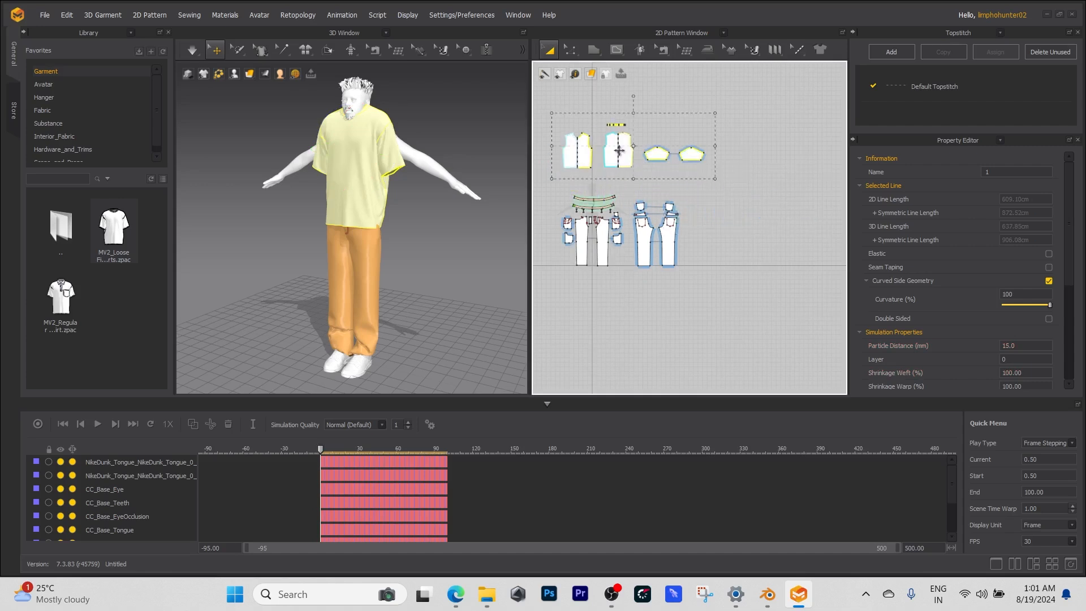
middle_drag(690, 215, 739, 243)
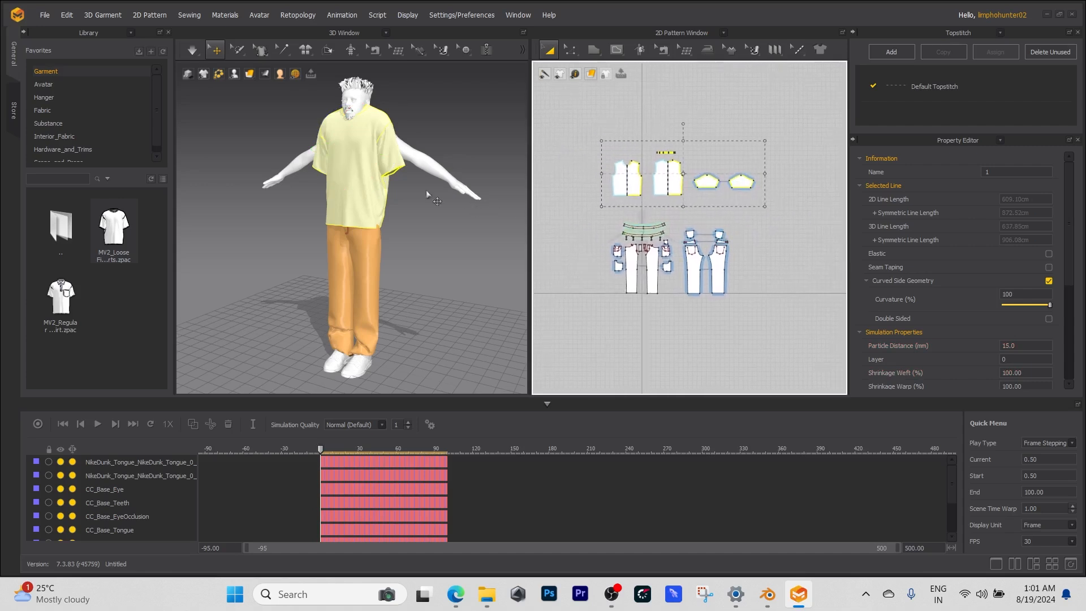
Lower the whole T-shirt slightly on the avatar and shift it back behind the torso
scroll(351, 170, up, 2)
click(349, 152)
middle_drag(350, 153, 334, 233)
right_drag(334, 233, 319, 225)
drag(325, 207, 330, 228)
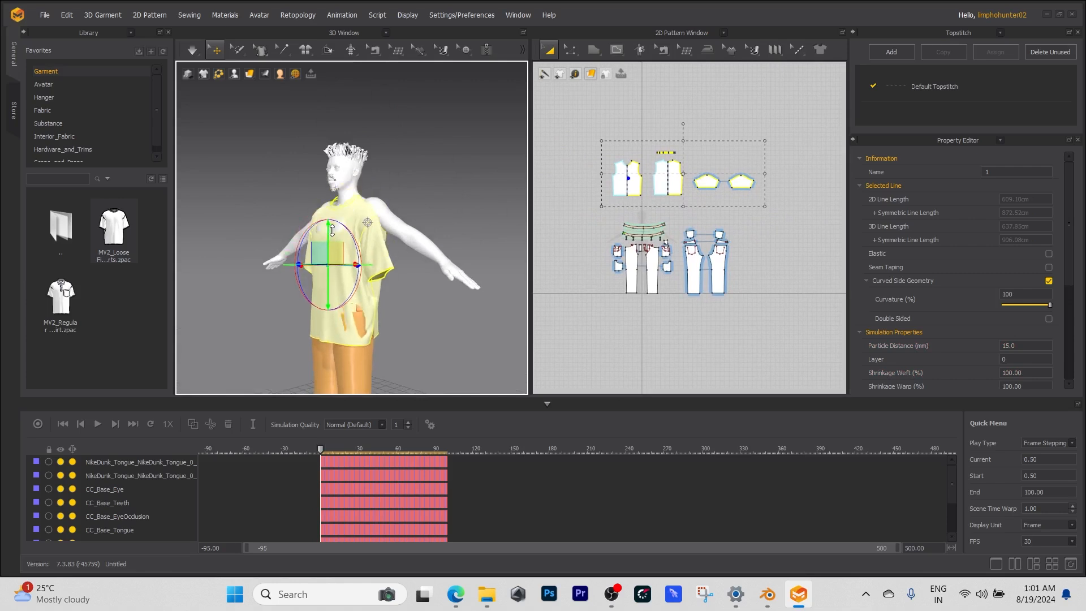
right_drag(382, 241, 345, 262)
drag(354, 264, 366, 261)
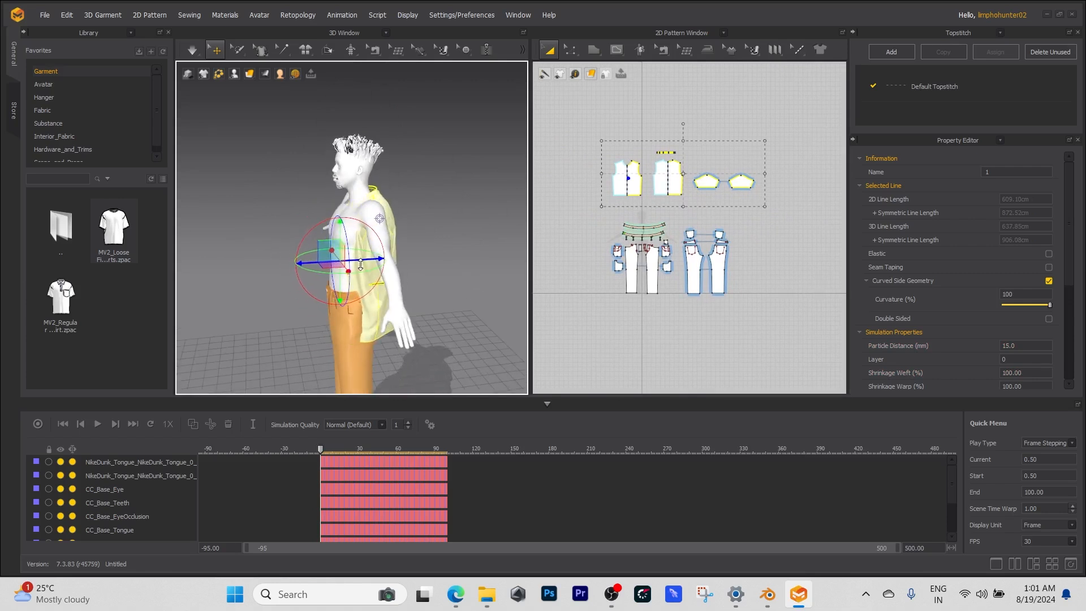
Select only the T-shirt's front panel and move it forward in front of the avatar's chest
click(589, 222)
drag(701, 151, 706, 156)
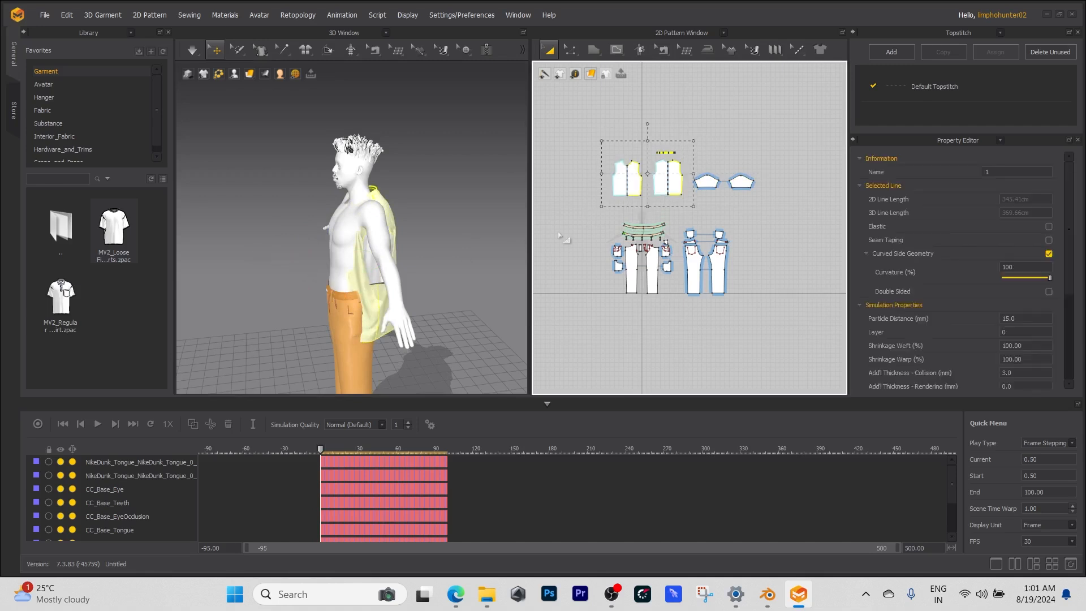
click(587, 213)
drag(645, 155, 644, 151)
click(366, 277)
drag(384, 274, 356, 272)
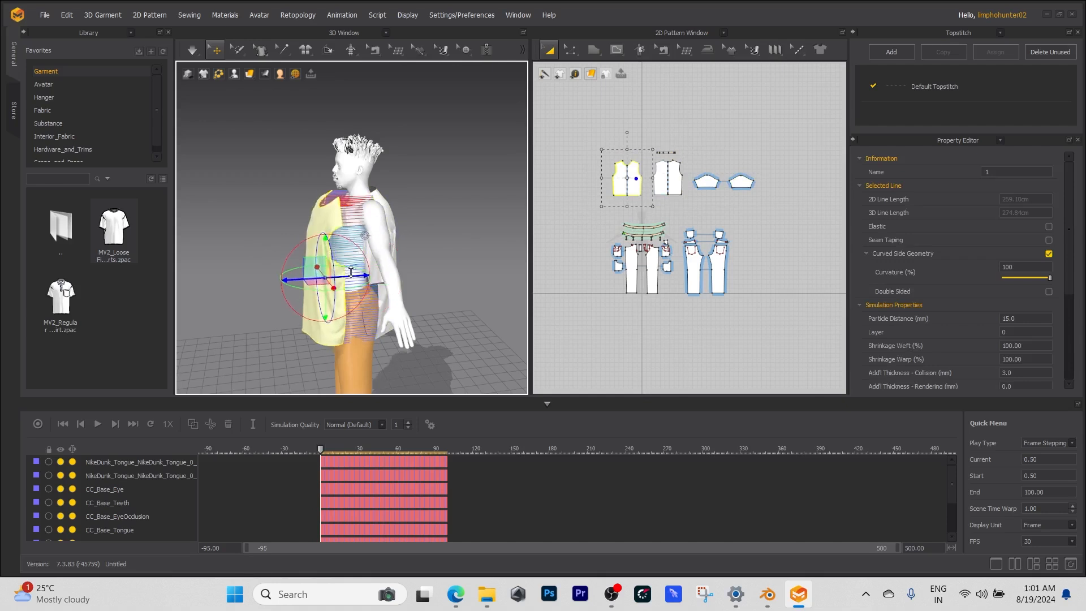
Move the T-shirt's left sleeve up and outward onto the avatar's left upper arm
right_drag(433, 281, 598, 243)
click(714, 176)
mouse_move(396, 260)
right_down()
mouse_move(473, 259)
mouse_move(408, 272)
right_up()
click(370, 276)
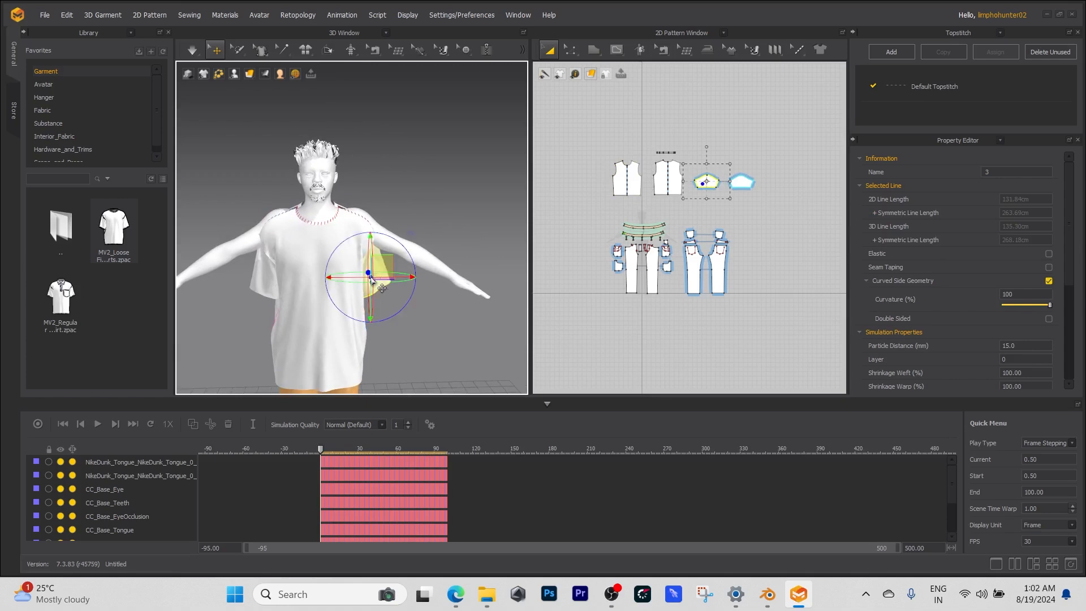
drag(385, 265, 411, 236)
right_drag(412, 235, 368, 286)
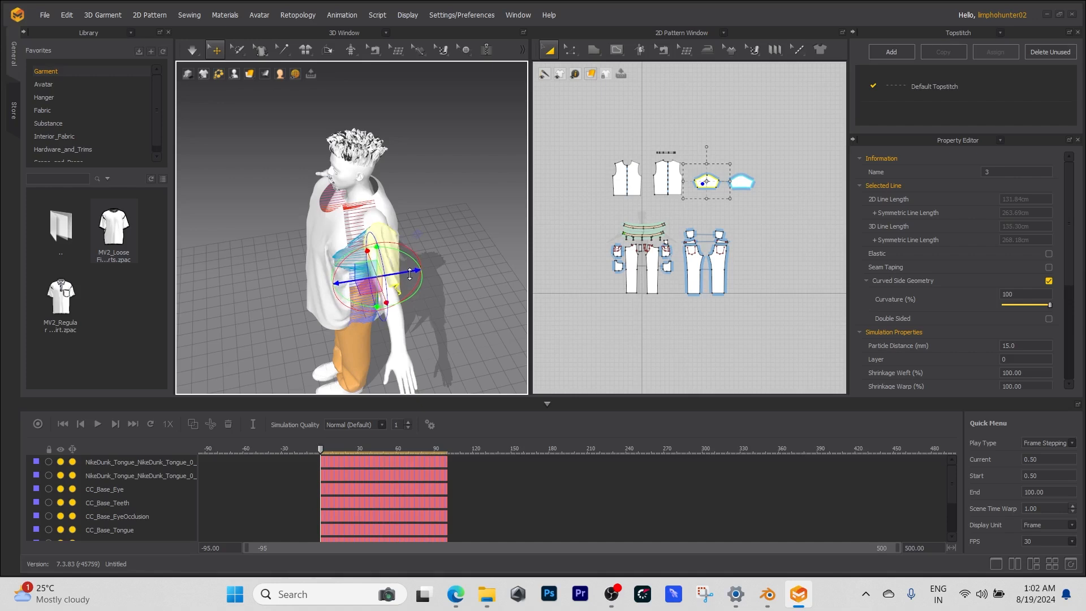
Move the T-shirt's right sleeve up onto the avatar's right upper arm and check its placement from the side
right_drag(411, 274, 245, 304)
middle_drag(244, 303, 356, 245)
click(342, 240)
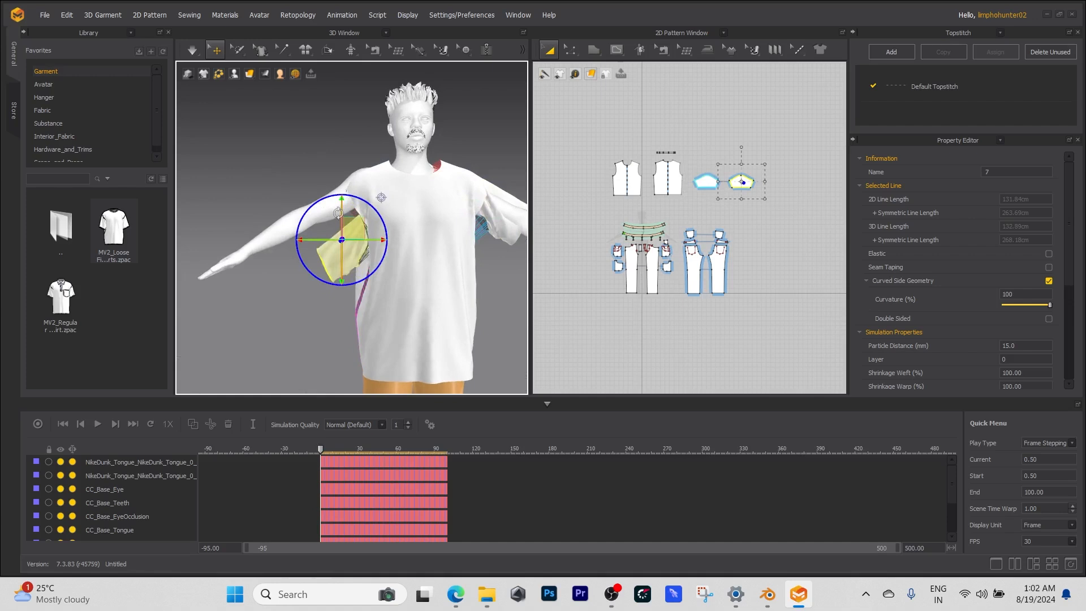
drag(348, 227, 341, 180)
right_drag(341, 180, 449, 274)
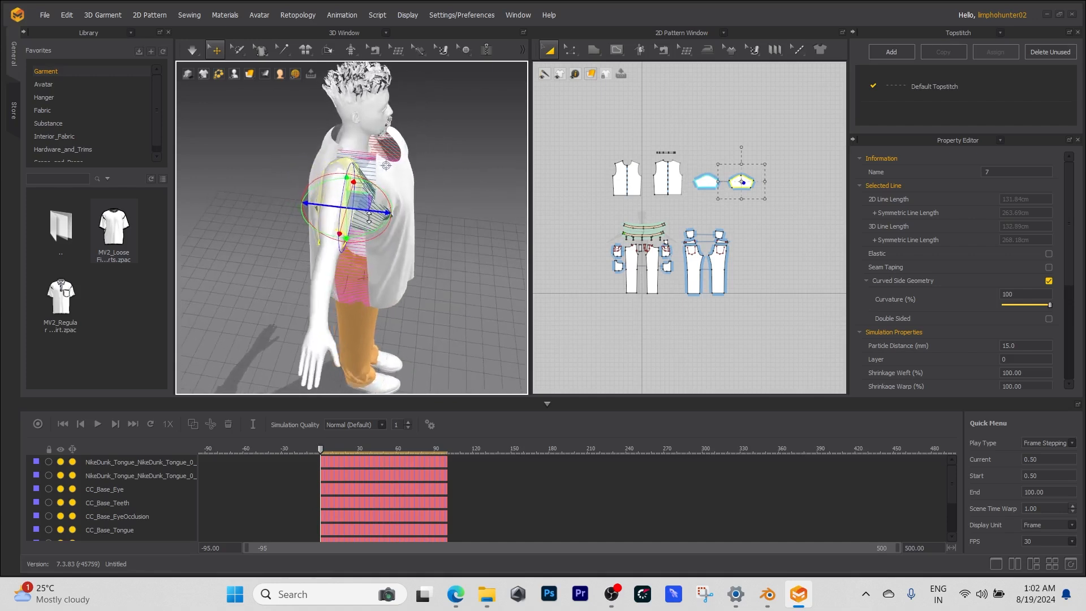
right_drag(363, 213, 399, 164)
scroll(433, 252, down, 1)
Freeze all of the pants patterns
click(582, 315)
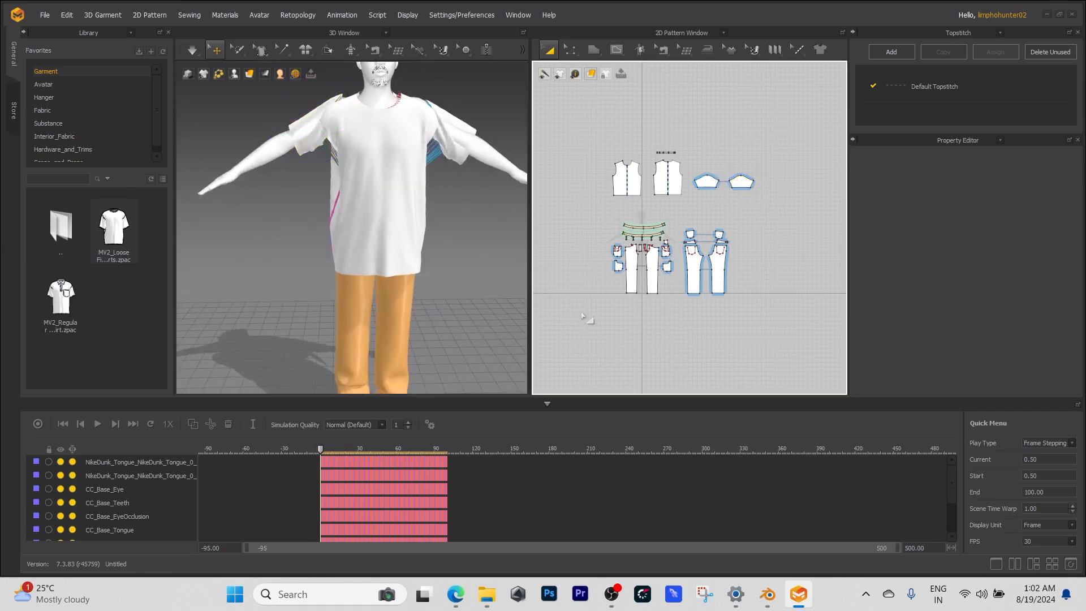
drag(752, 217, 751, 218)
right_click(654, 272)
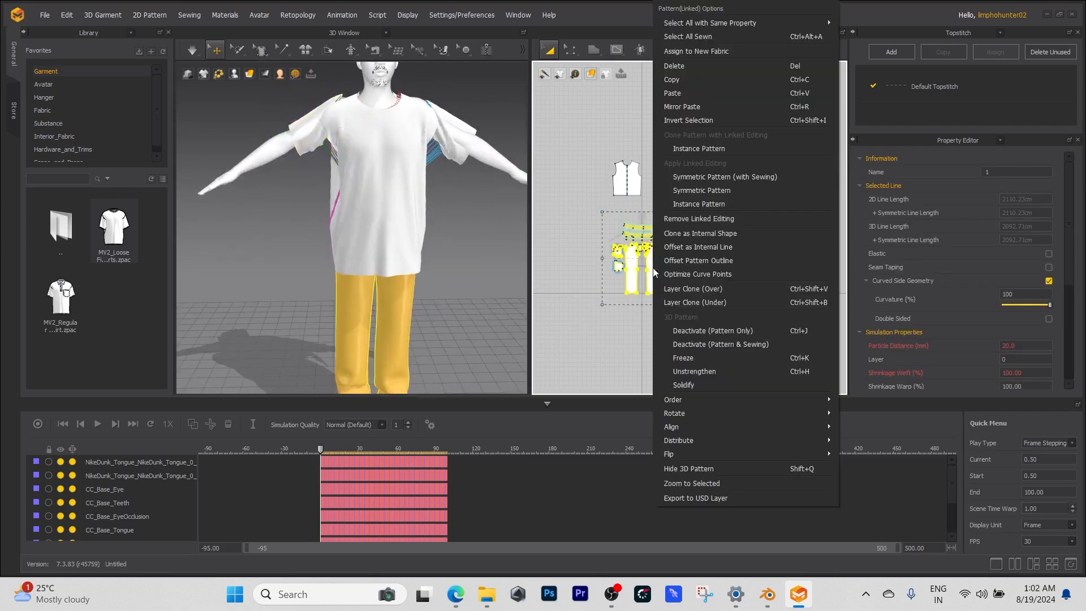
click(676, 358)
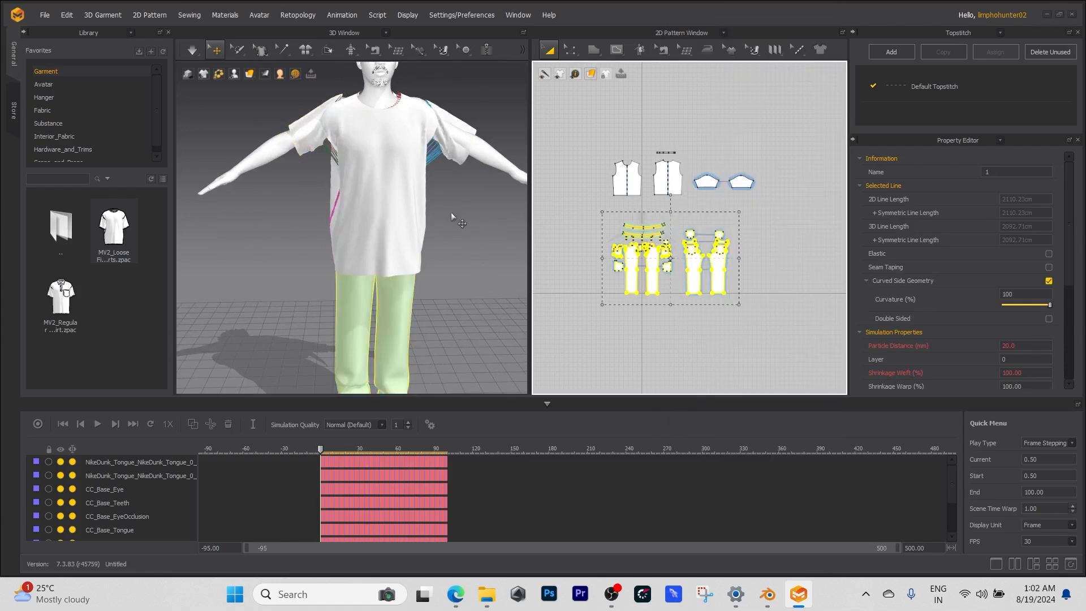
Simulate the T-shirt onto the avatar and tug its right sleeve opening into place
key(space)
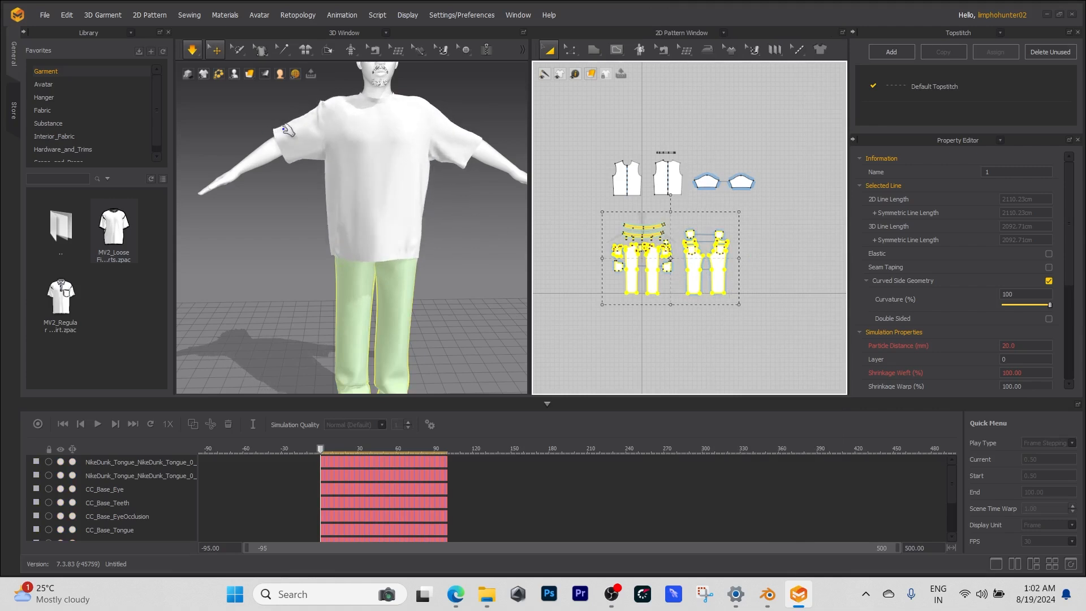
click(278, 134)
drag(223, 178, 276, 131)
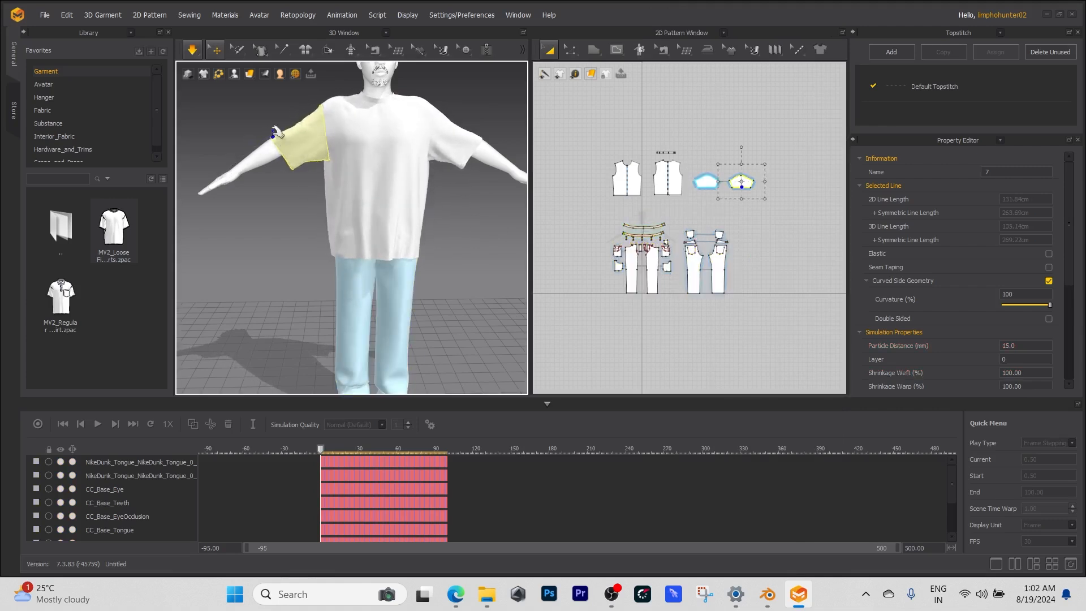
Switch the simulation mode to Fast (GPU) and pull the right sleeve outward along the arm
click(195, 52)
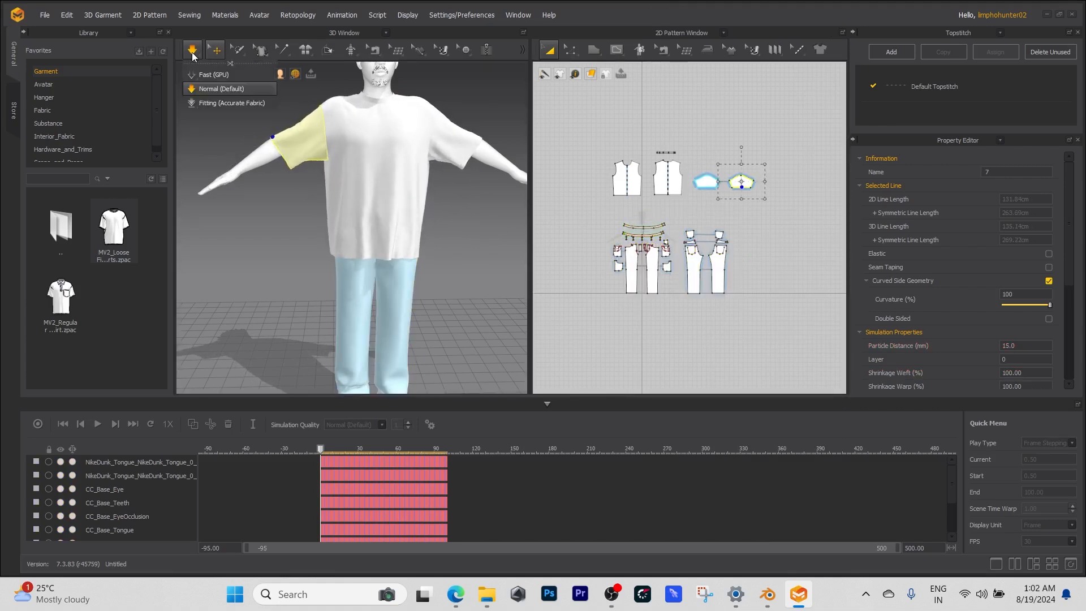
click(218, 76)
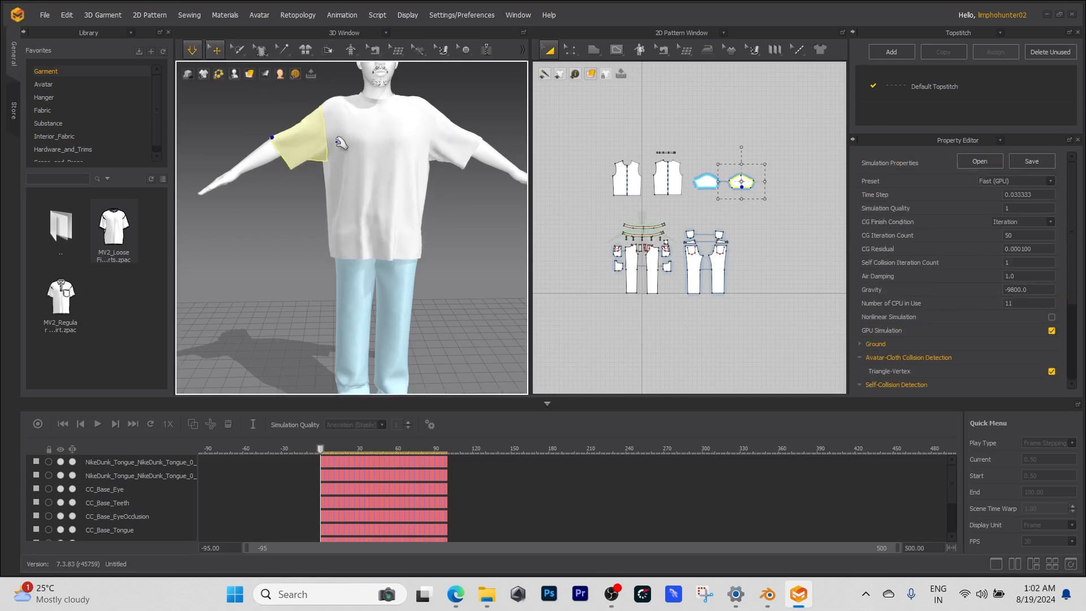
click(332, 106)
click(293, 143)
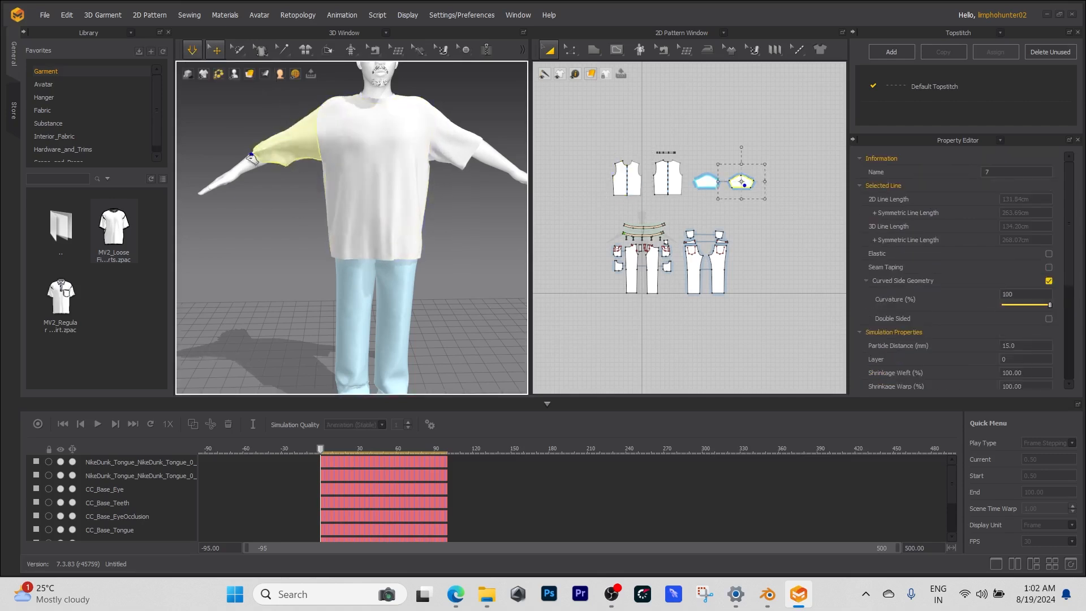
right_drag(455, 174, 416, 178)
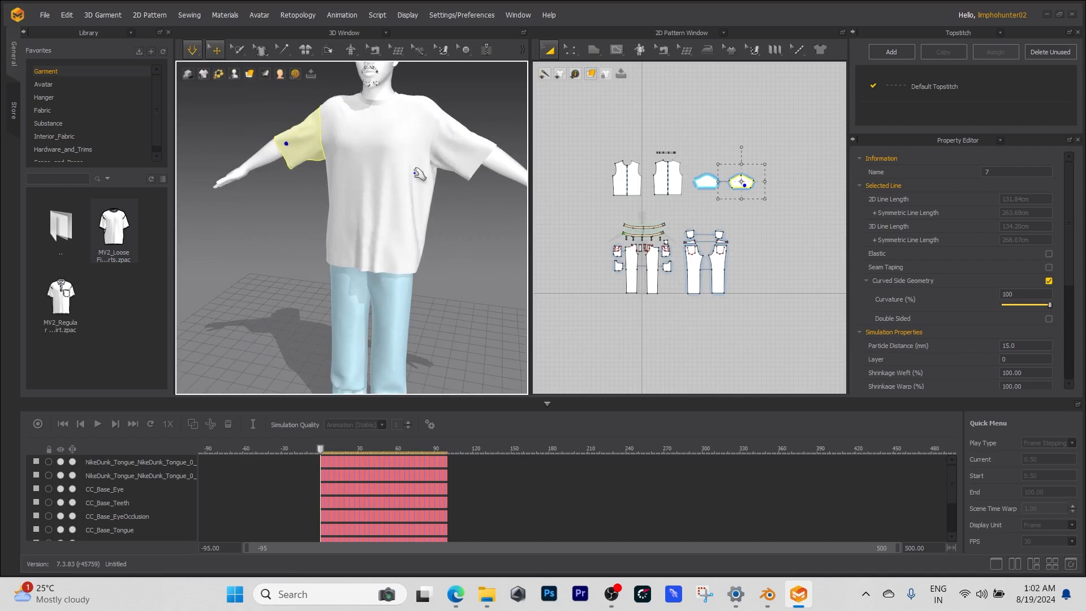
Pull the T-shirt's front hem down and forward, check the drape, and stop the simulation
right_drag(418, 170, 292, 251)
drag(277, 261, 247, 300)
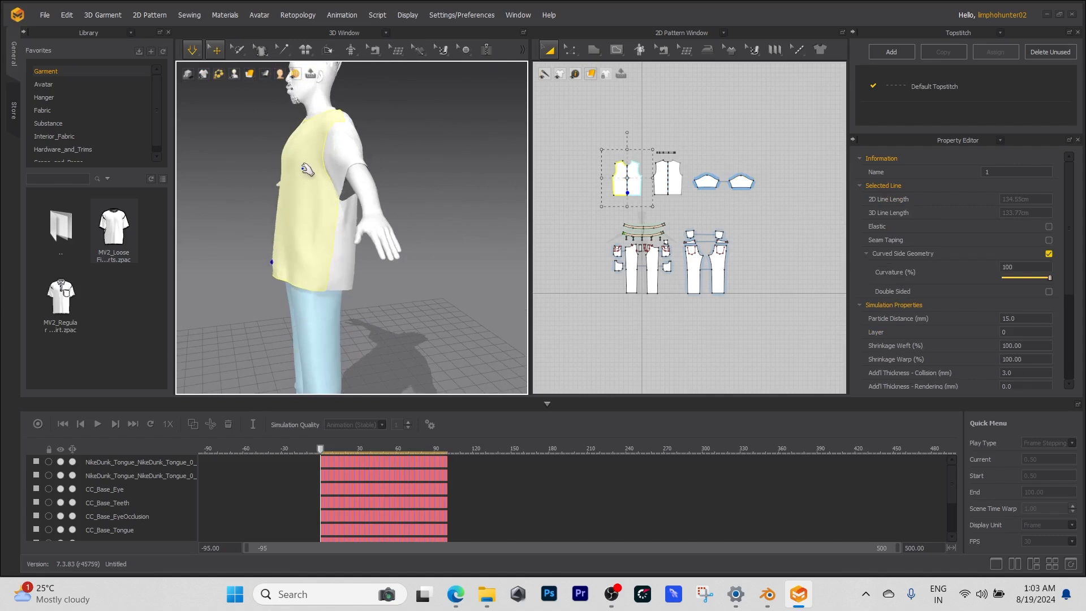
right_drag(315, 195, 318, 162)
middle_drag(339, 176, 346, 199)
scroll(337, 188, up, 2)
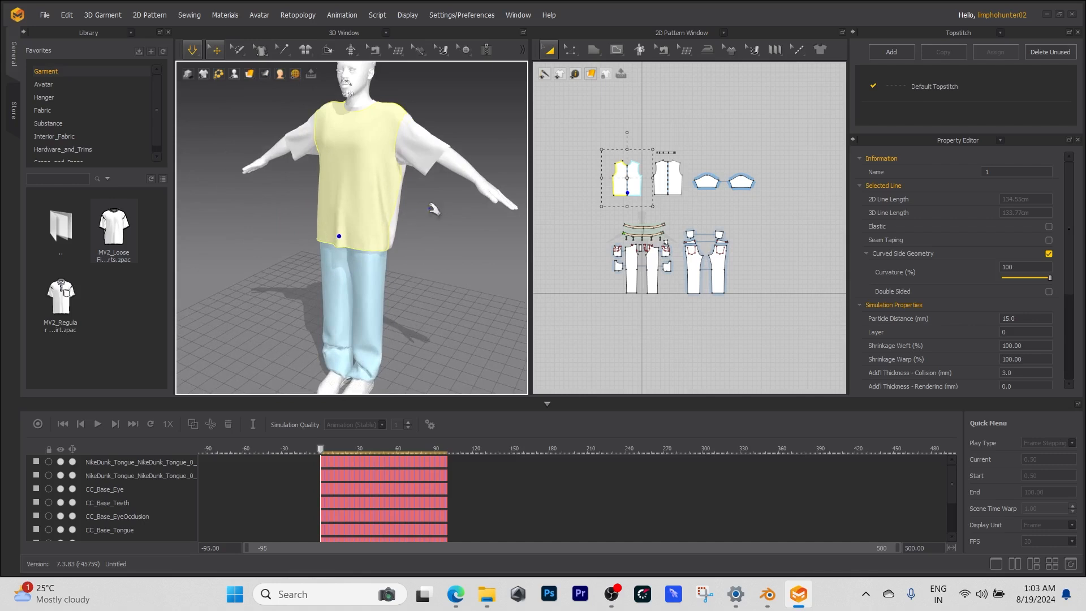
click(236, 137)
right_drag(235, 137, 336, 294)
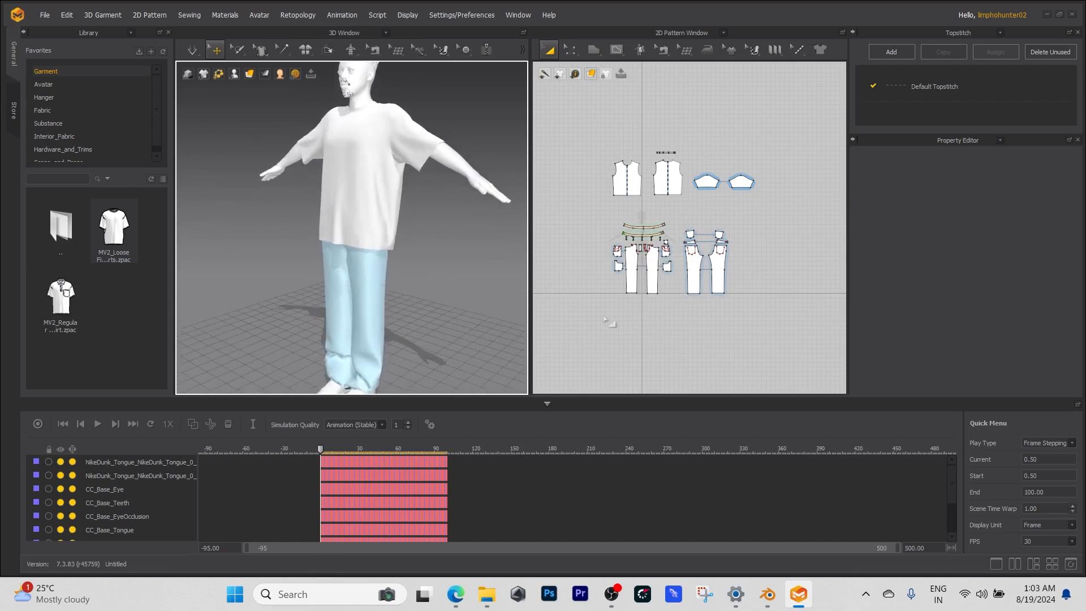
Unstrengthen and unfreeze all of the pants patterns, and clear the selection
drag(608, 306, 756, 255)
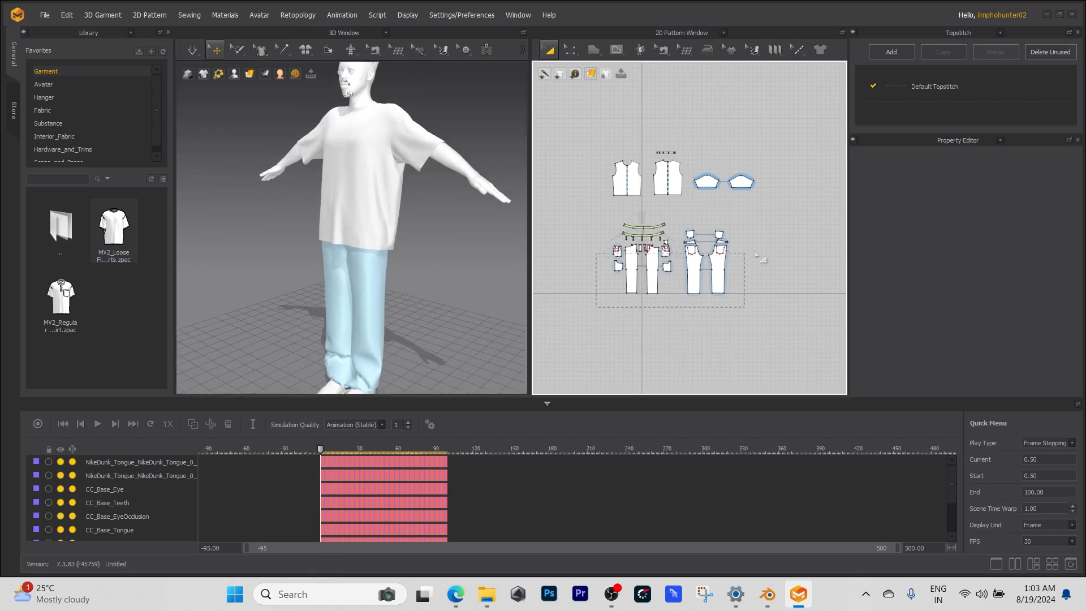
drag(773, 205, 772, 206)
right_click(718, 267)
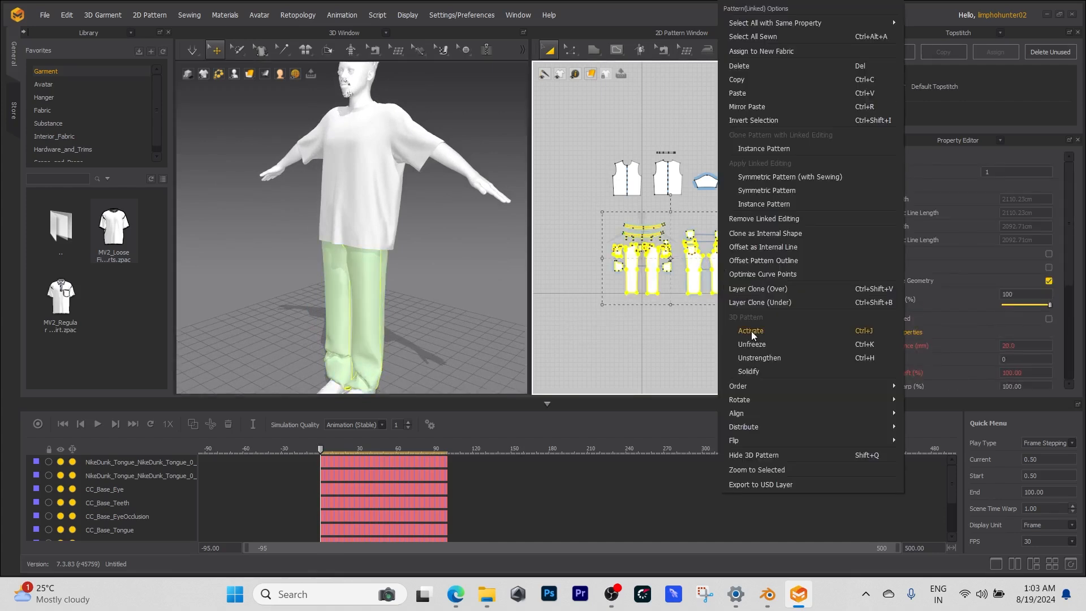
click(756, 357)
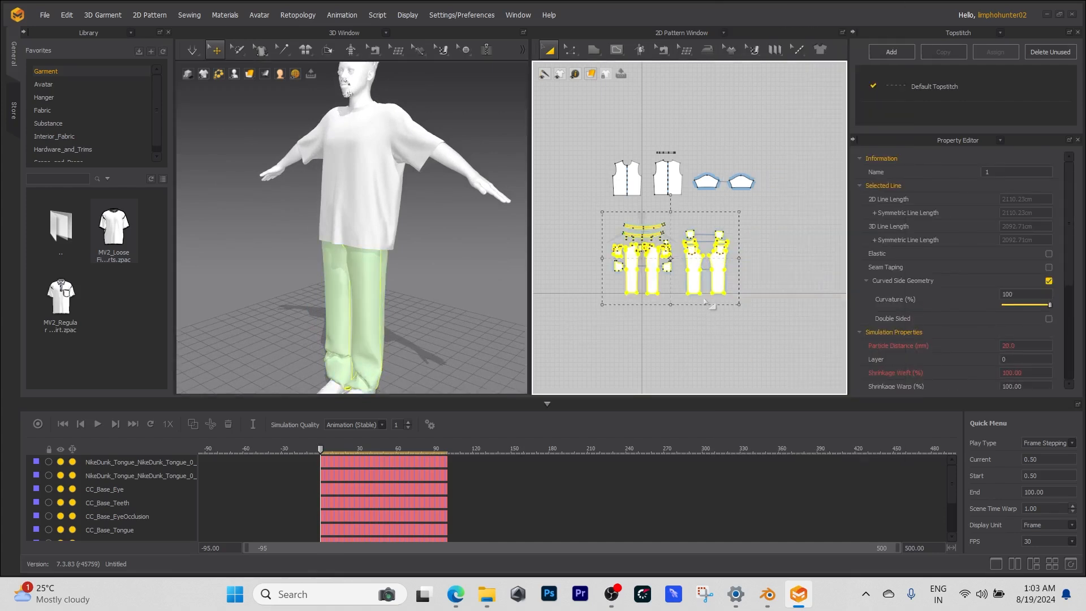
right_click(720, 278)
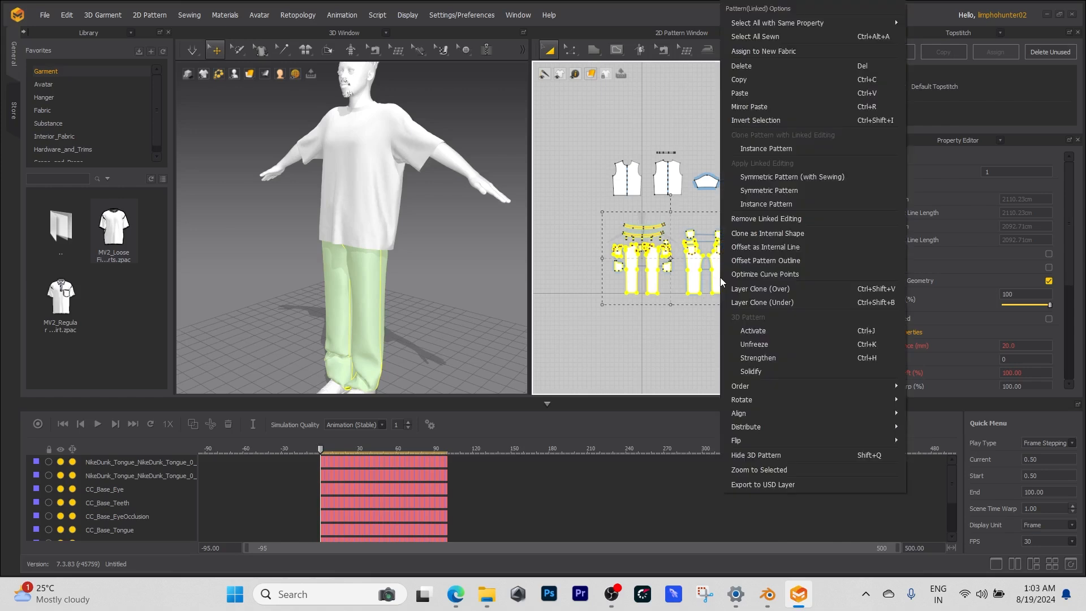
click(755, 344)
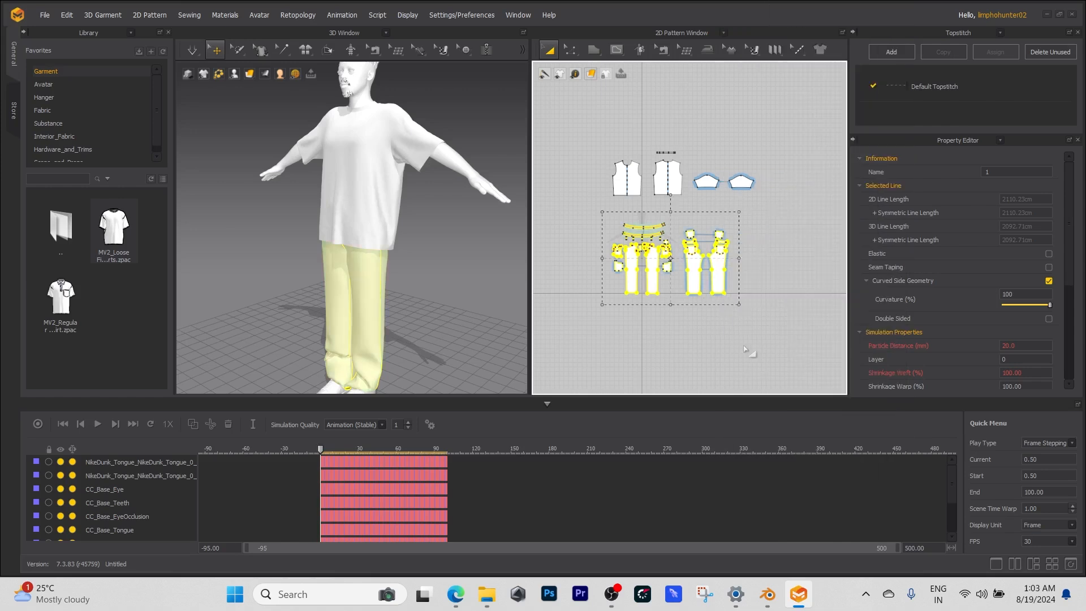
click(626, 329)
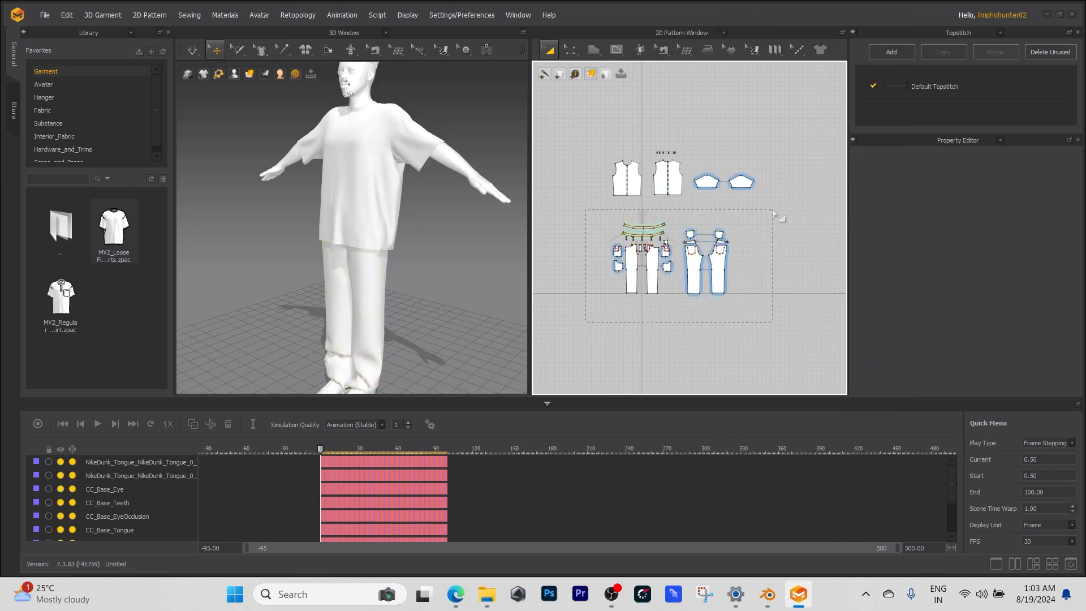
Select all of the pants patterns in the 2D pattern layout
drag(774, 213, 774, 214)
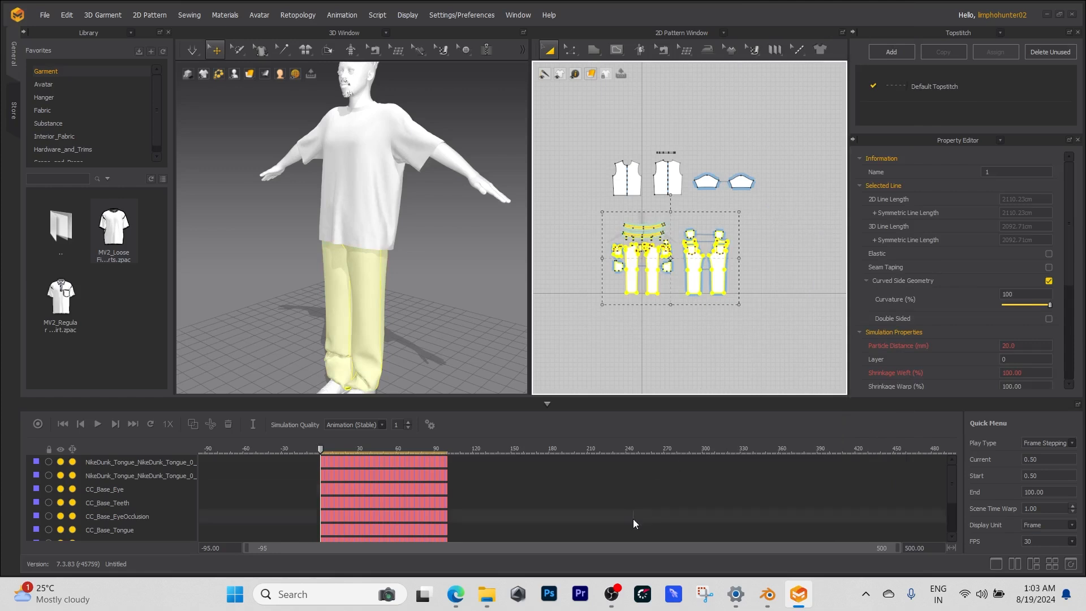
click(611, 594)
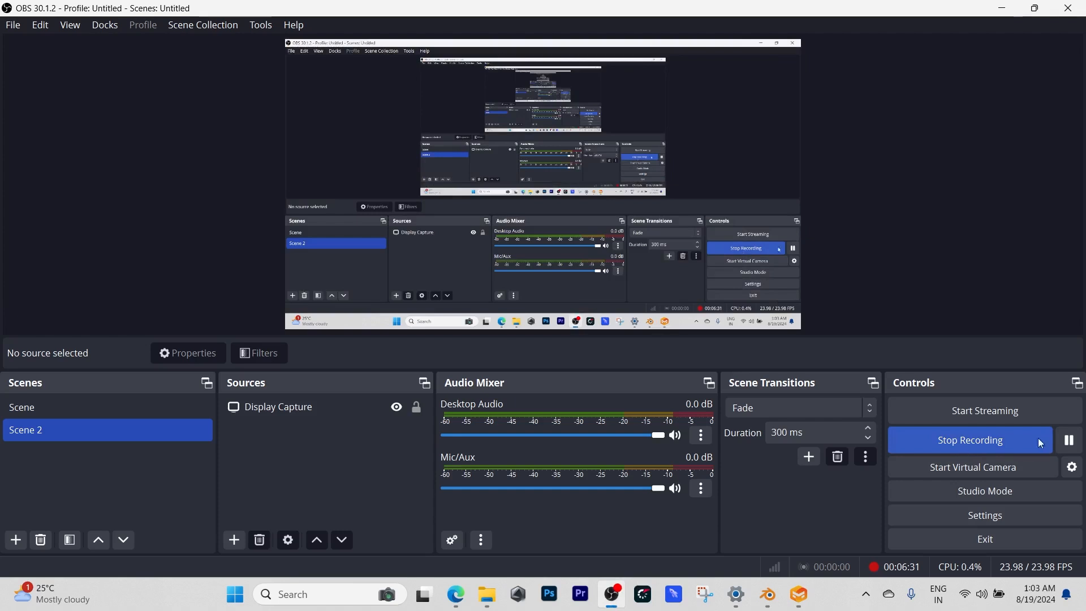
click(1069, 440)
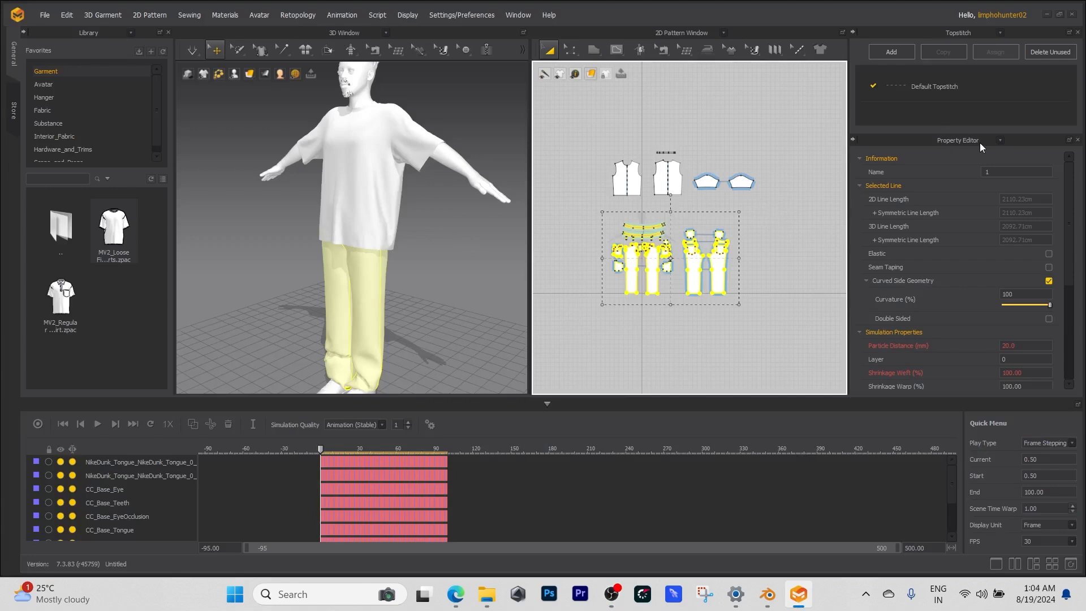
Make more room for the Topstitch list and replace it with the Fabric list
drag(967, 136, 967, 331)
click(999, 32)
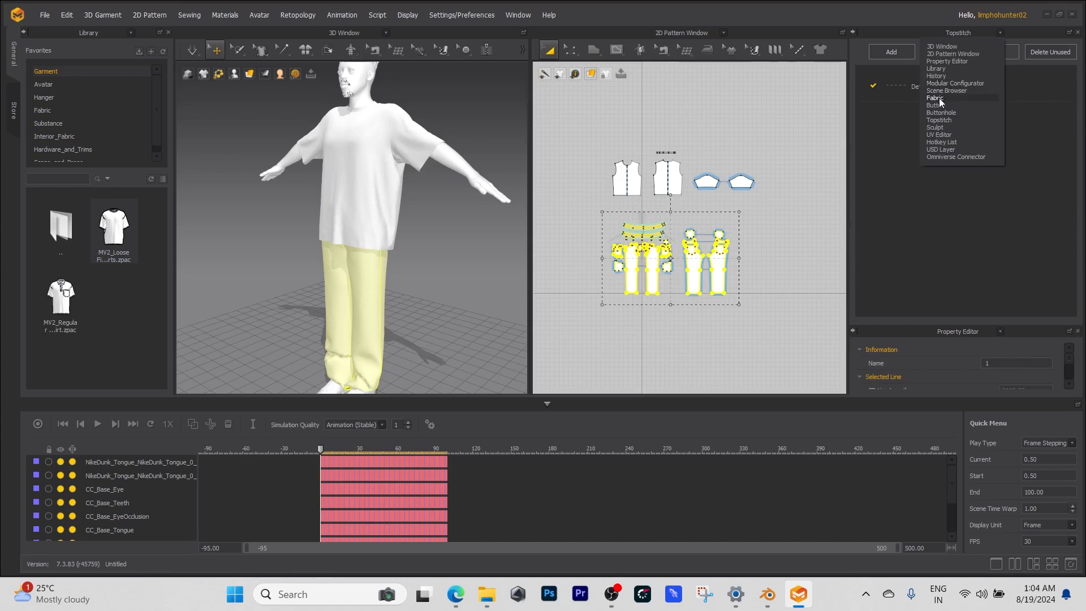
click(939, 97)
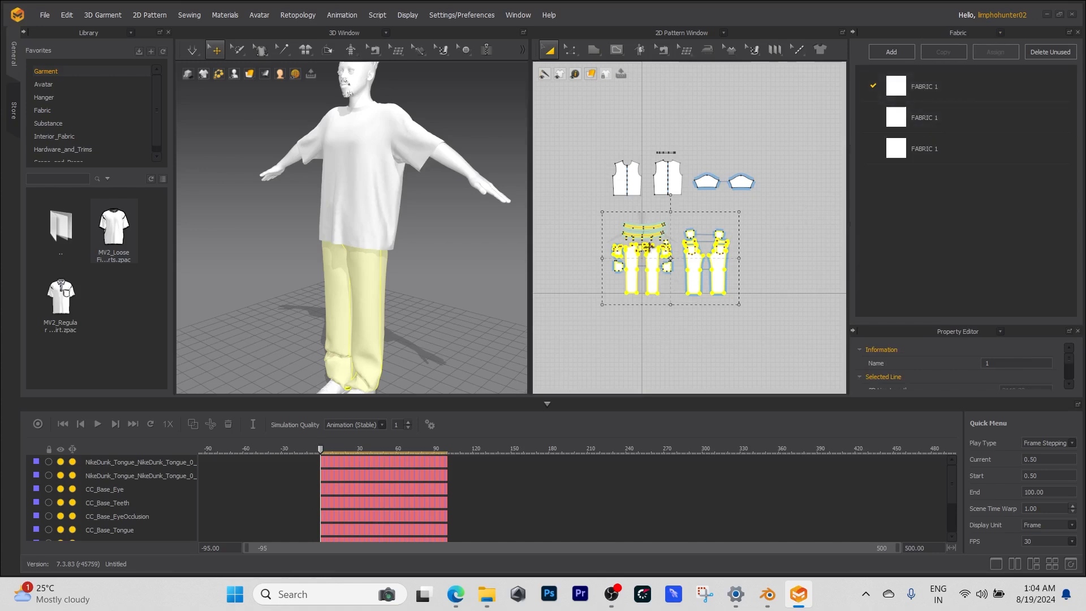
Replace the first fabric in the list with fabric pattern 6.zfab from the fabric pattern 6 folder in Downloads, using File Explorer
click(494, 604)
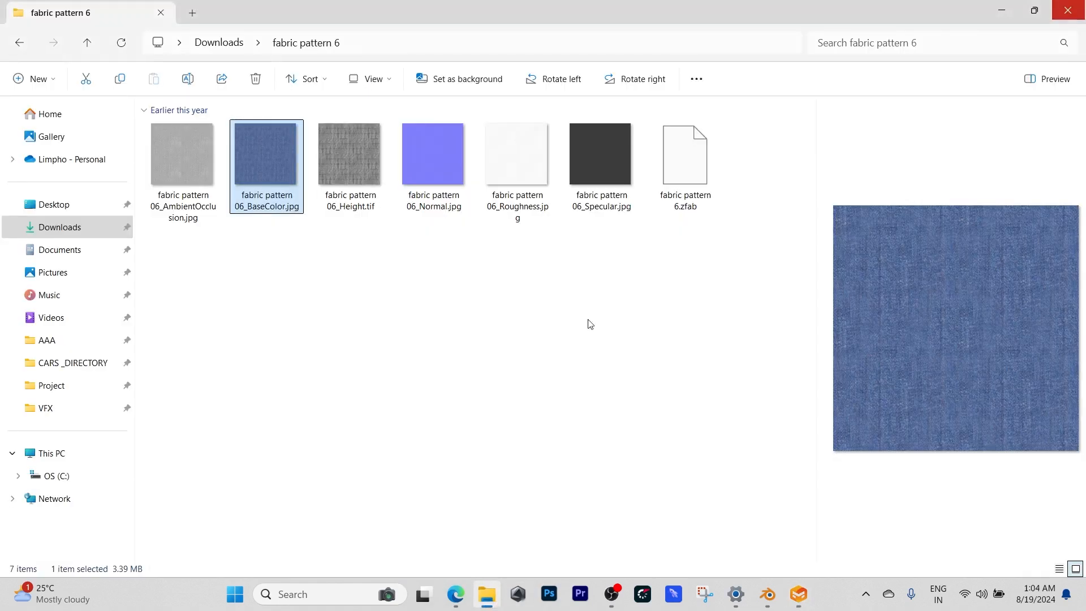
drag(623, 12, 508, 76)
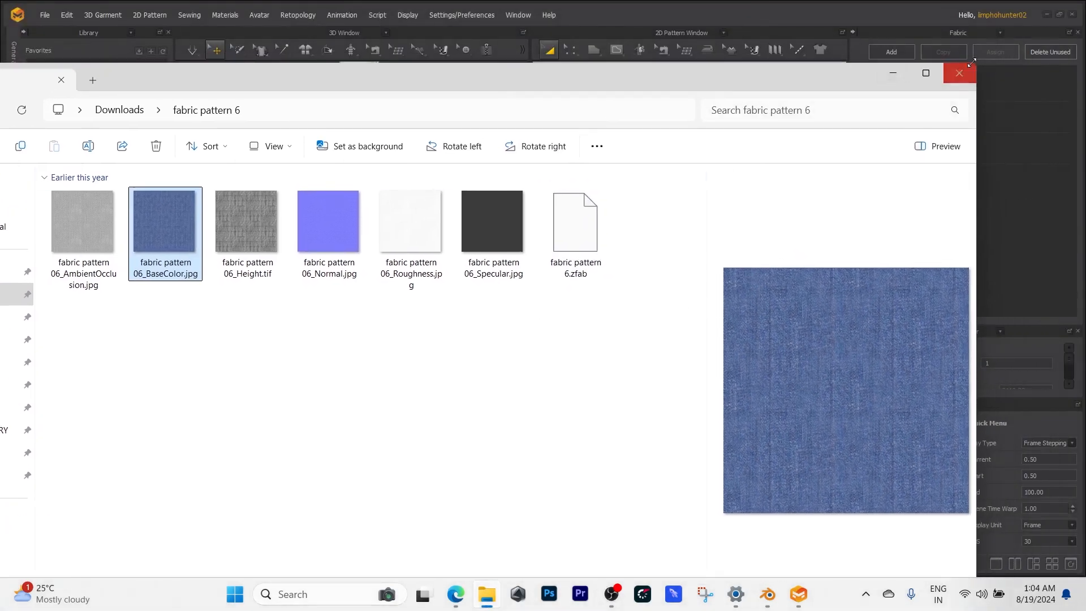
drag(975, 65, 476, 138)
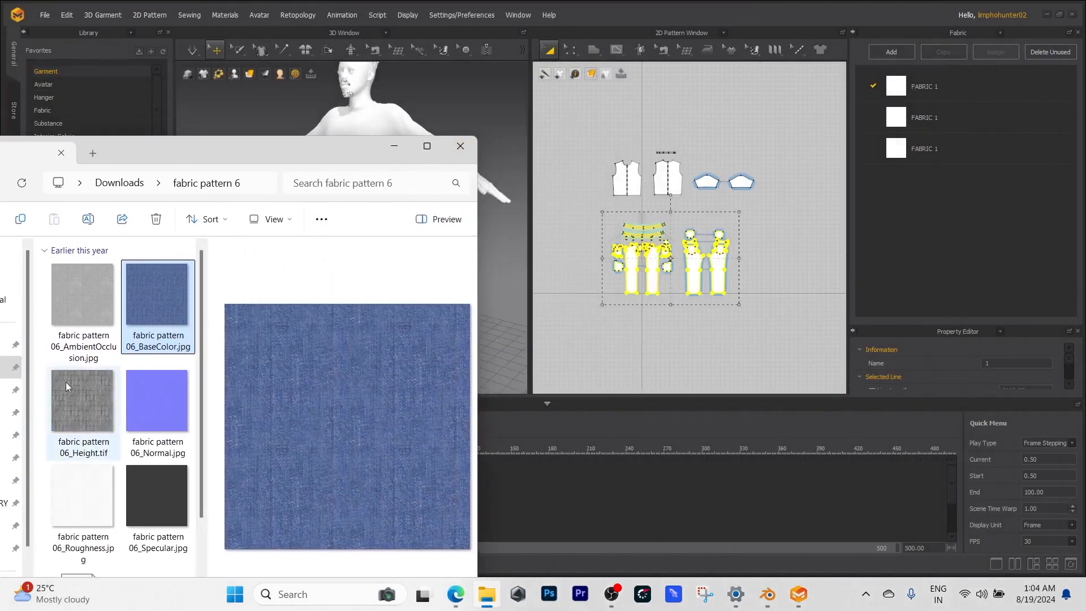
scroll(159, 322, down, 1)
drag(212, 155, 249, 40)
drag(121, 450, 935, 83)
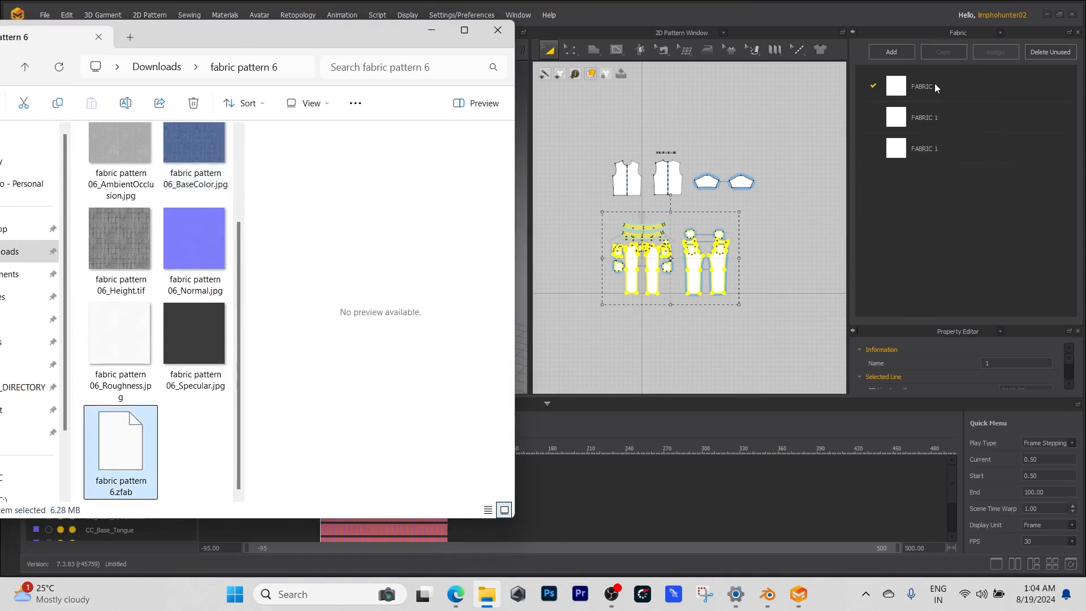
click(439, 30)
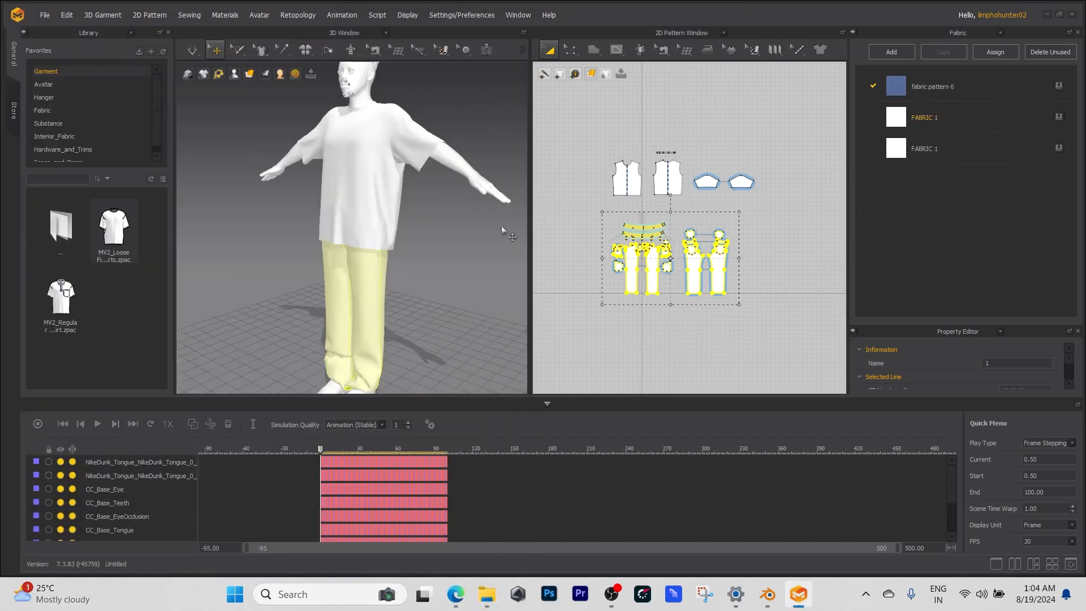
Select all of the pants patterns, assign fabric pattern 6 as their fabric, and clear the selection
click(931, 95)
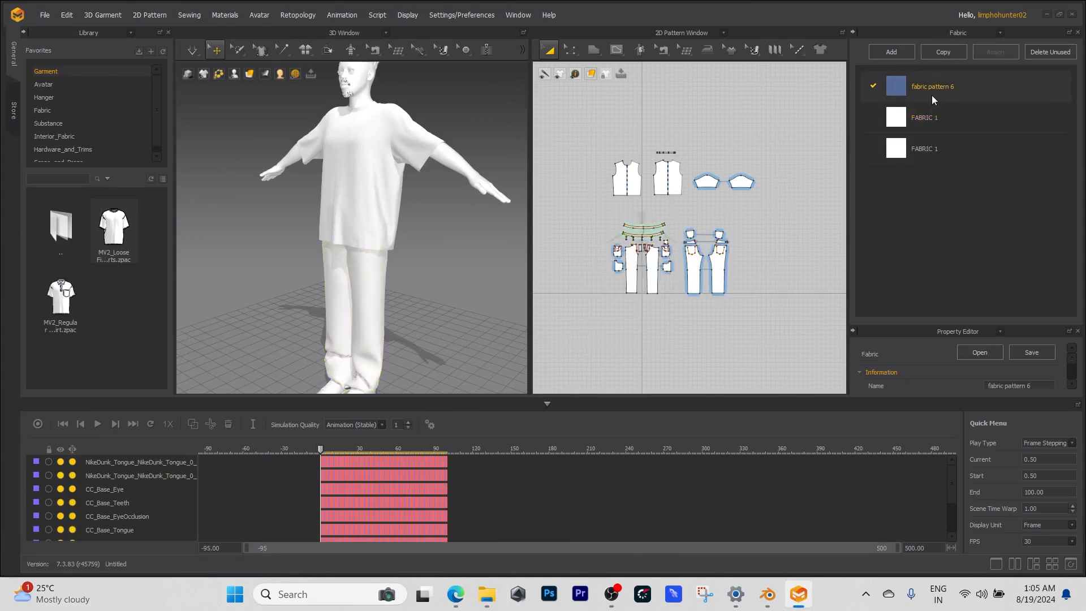
drag(574, 339, 782, 206)
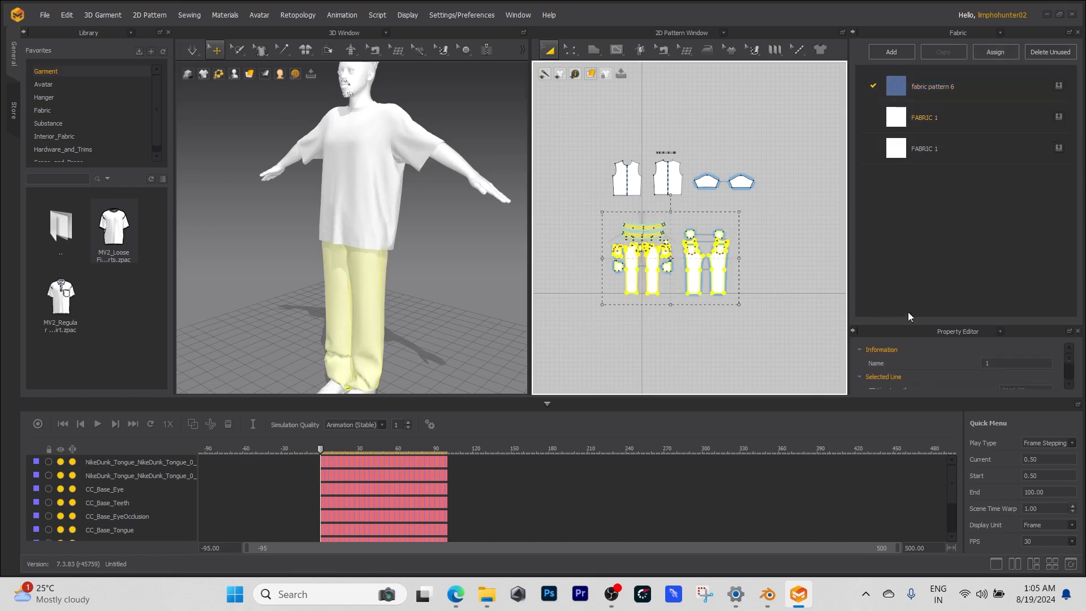
drag(965, 323, 965, 149)
scroll(959, 216, down, 3)
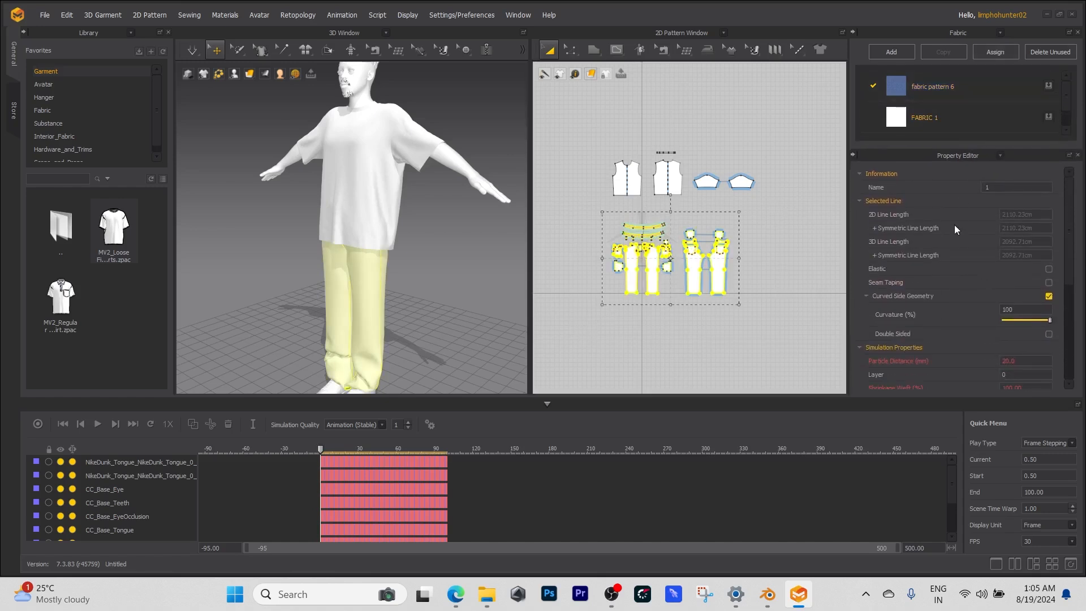
scroll(948, 234, down, 2)
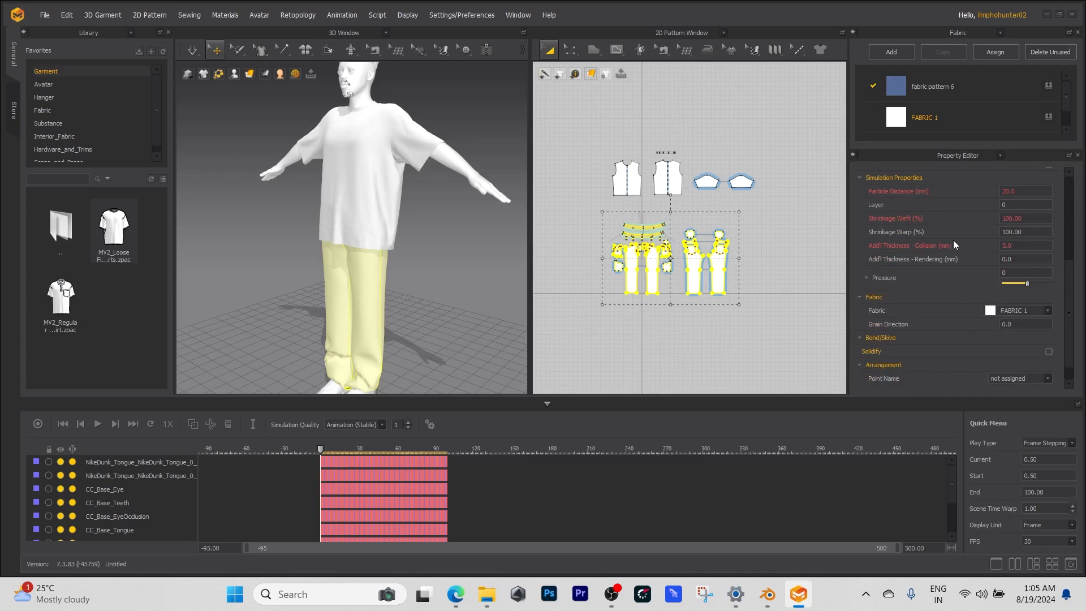
click(1019, 311)
click(1011, 321)
click(494, 304)
Select all of the T-shirt patterns and show the library's Fabric collection
scroll(448, 307, down, 3)
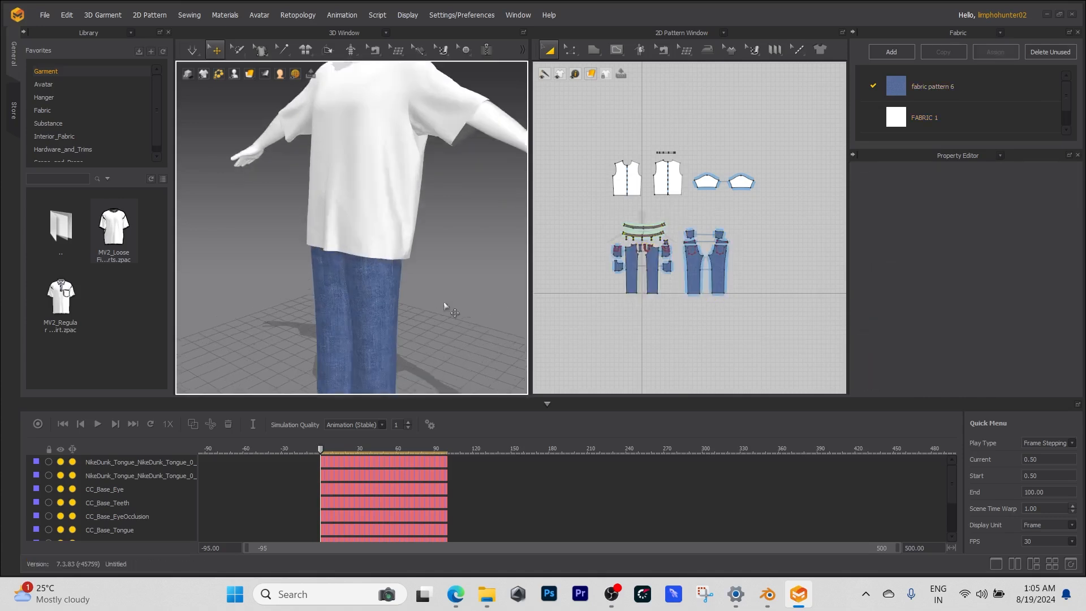
middle_drag(442, 306, 412, 276)
scroll(420, 196, up, 3)
right_drag(413, 276, 516, 274)
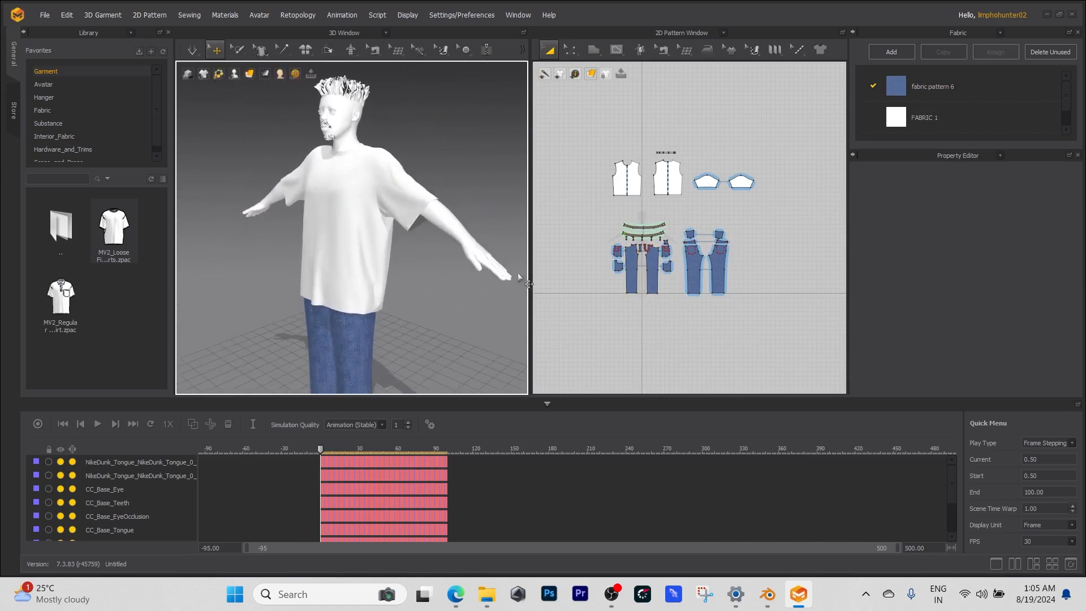
scroll(666, 224, up, 2)
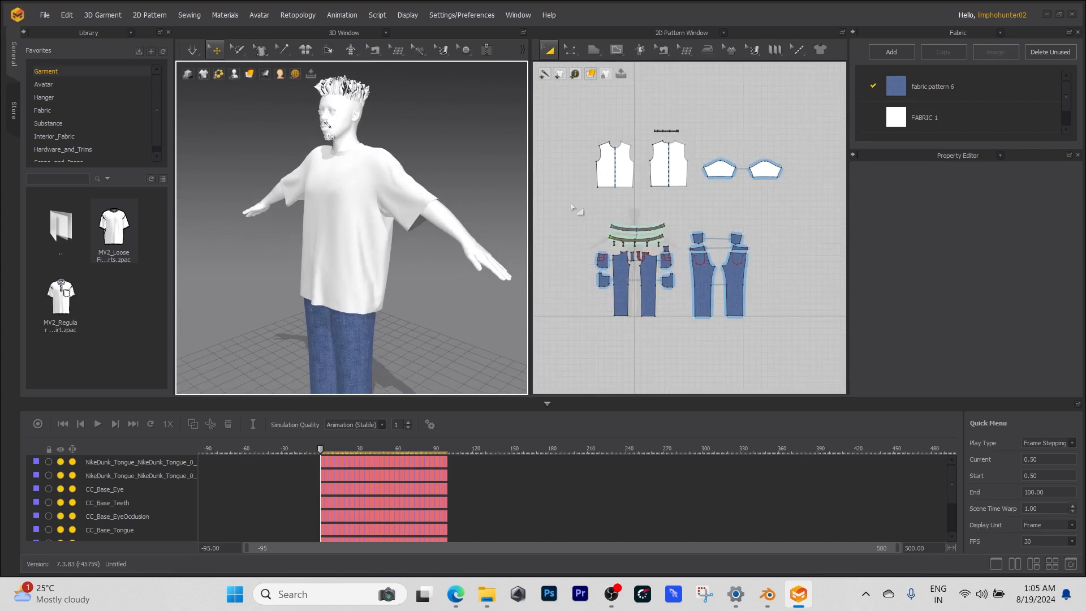
drag(571, 204, 777, 151)
drag(803, 115, 803, 116)
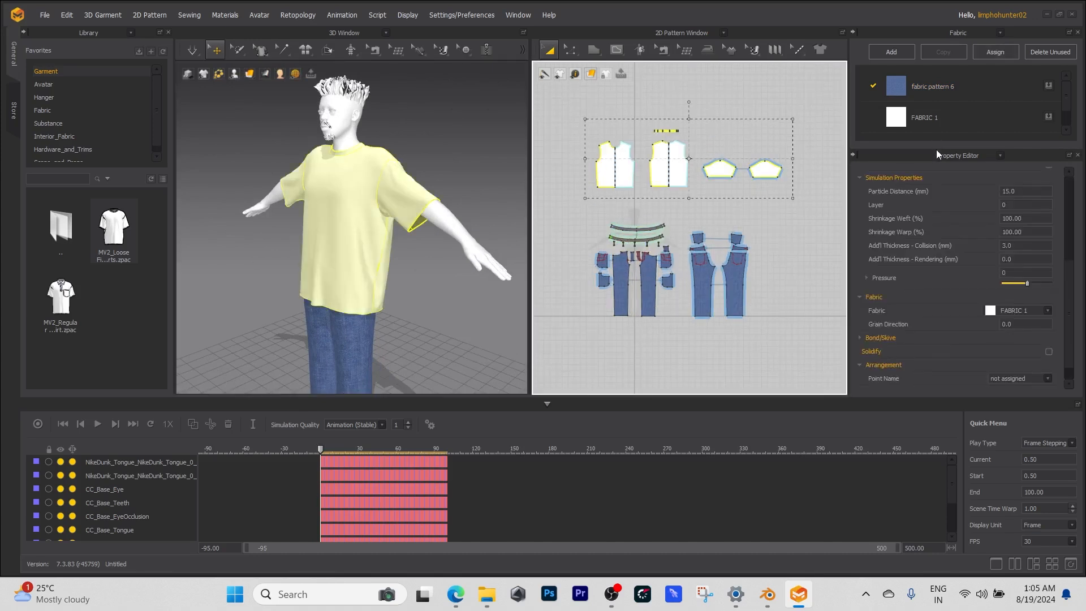
drag(936, 153, 871, 308)
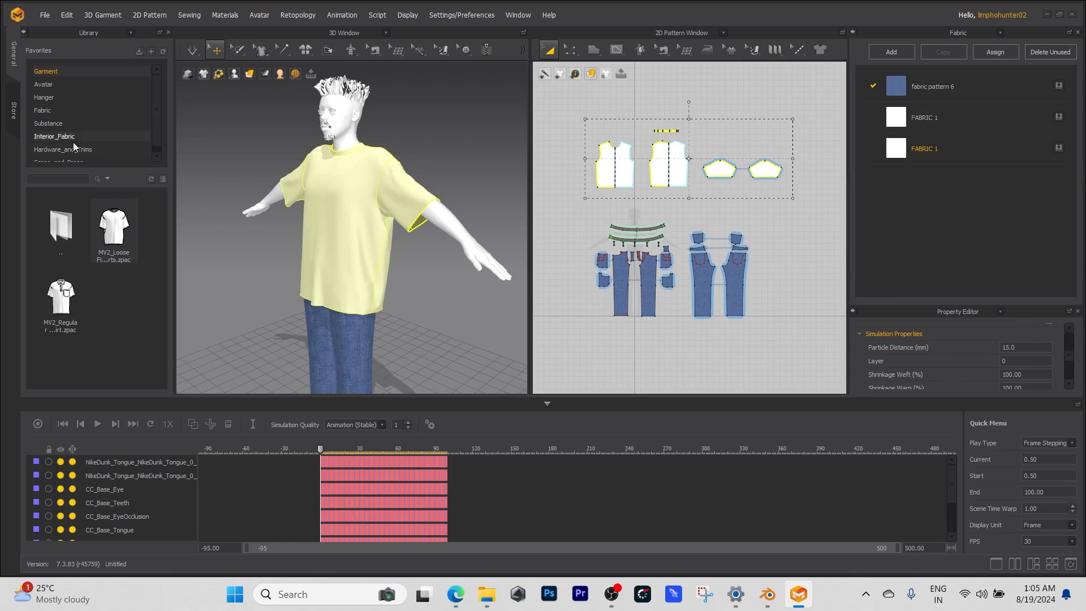
scroll(79, 145, down, 1)
scroll(51, 129, up, 1)
click(44, 110)
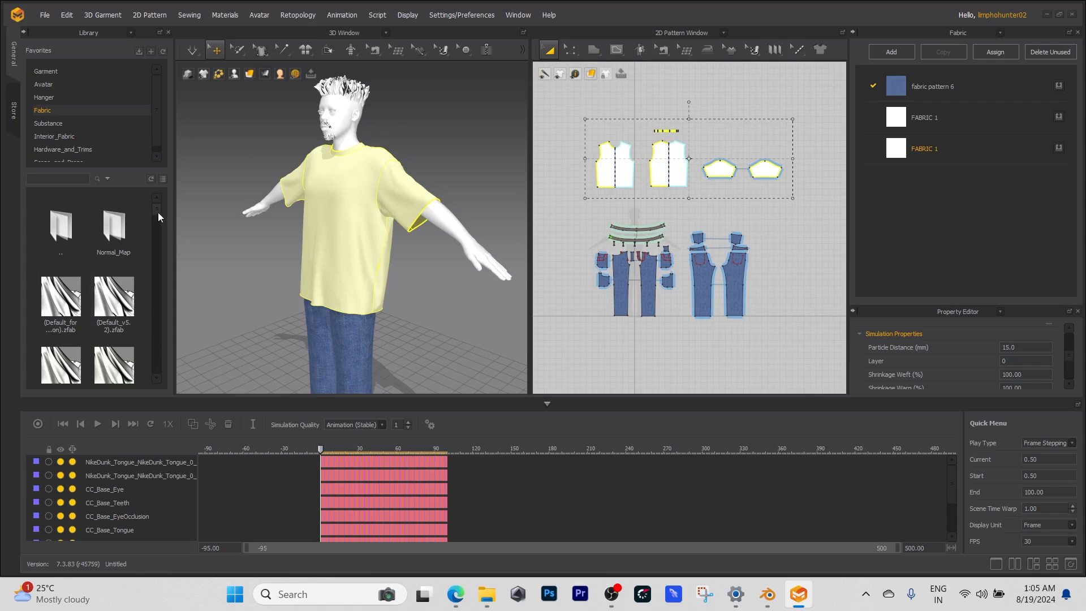
Examine the cotton, denim and fur presets and their previews in the library for a suitable T-shirt fabric
scroll(89, 293, down, 3)
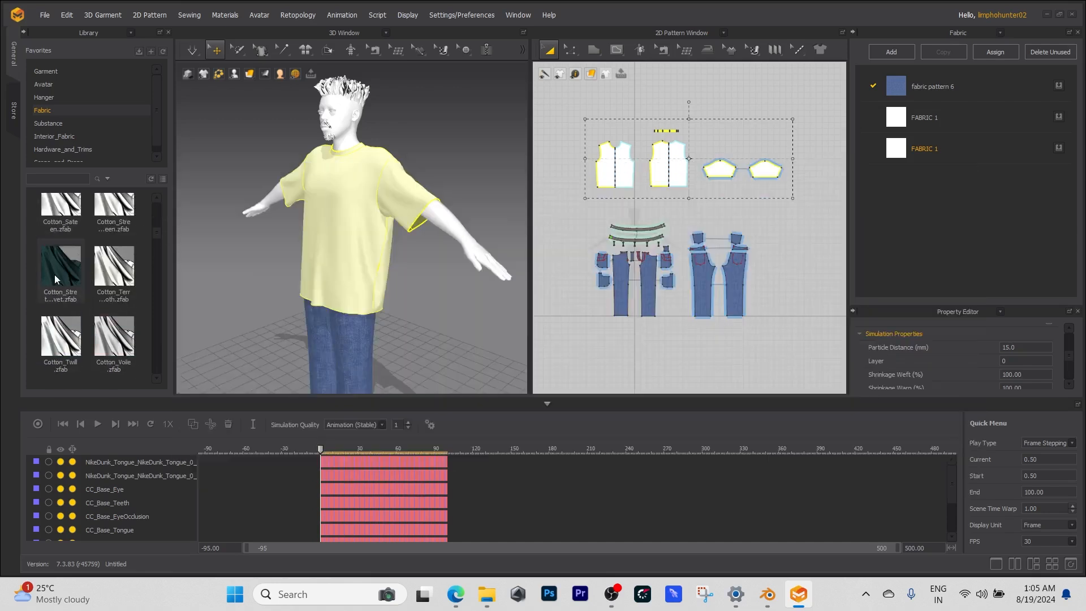
mouse_move(55, 274)
scroll(54, 274, up, 3)
scroll(54, 276, down, 3)
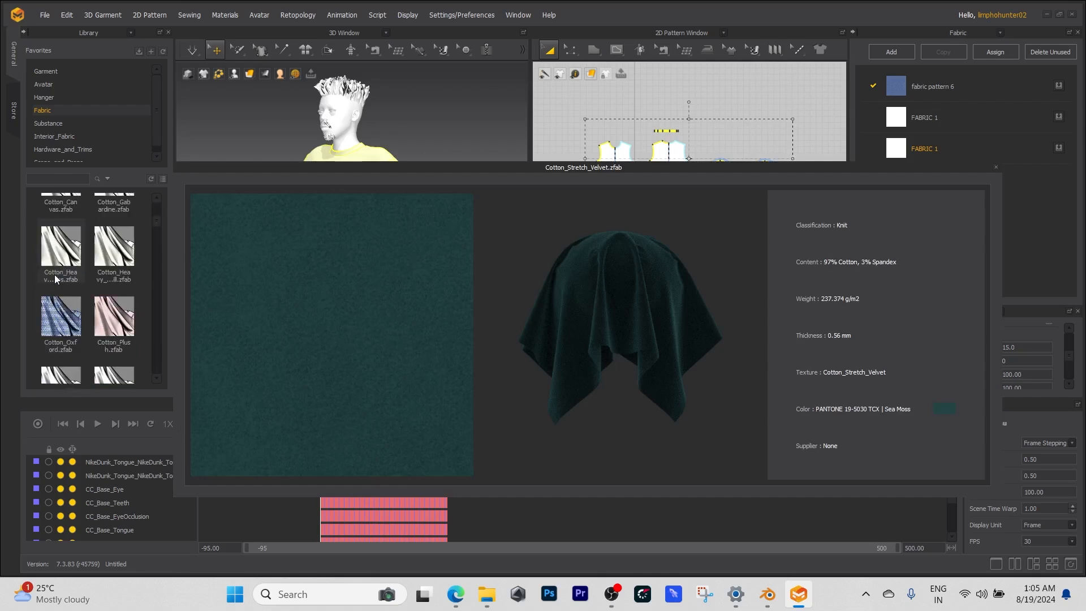
mouse_move(80, 259)
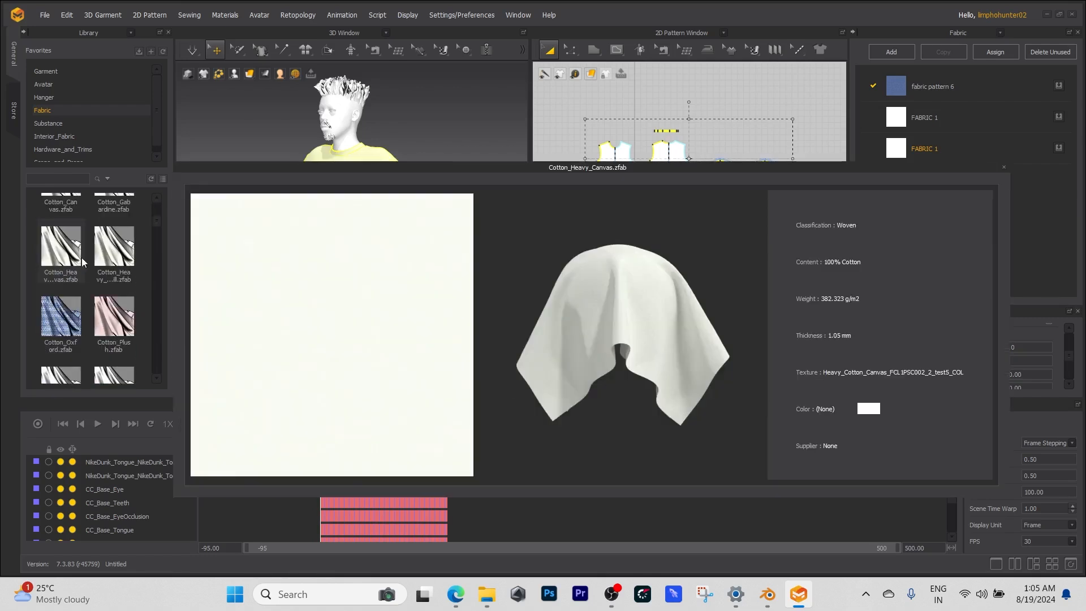
scroll(77, 314, down, 3)
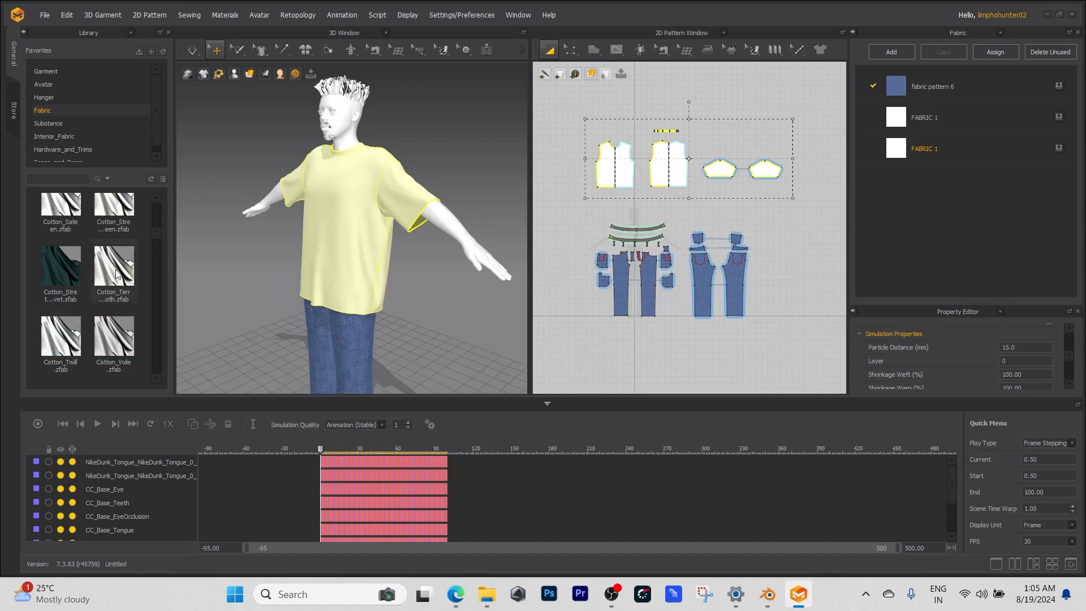
scroll(110, 276, down, 3)
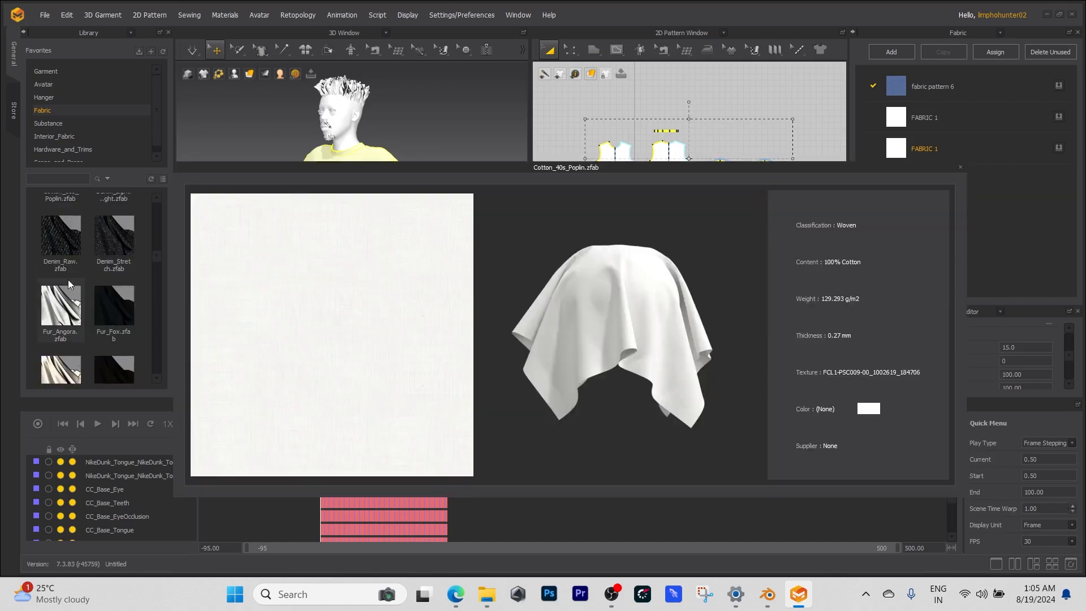
scroll(154, 257, down, 3)
scroll(155, 257, up, 3)
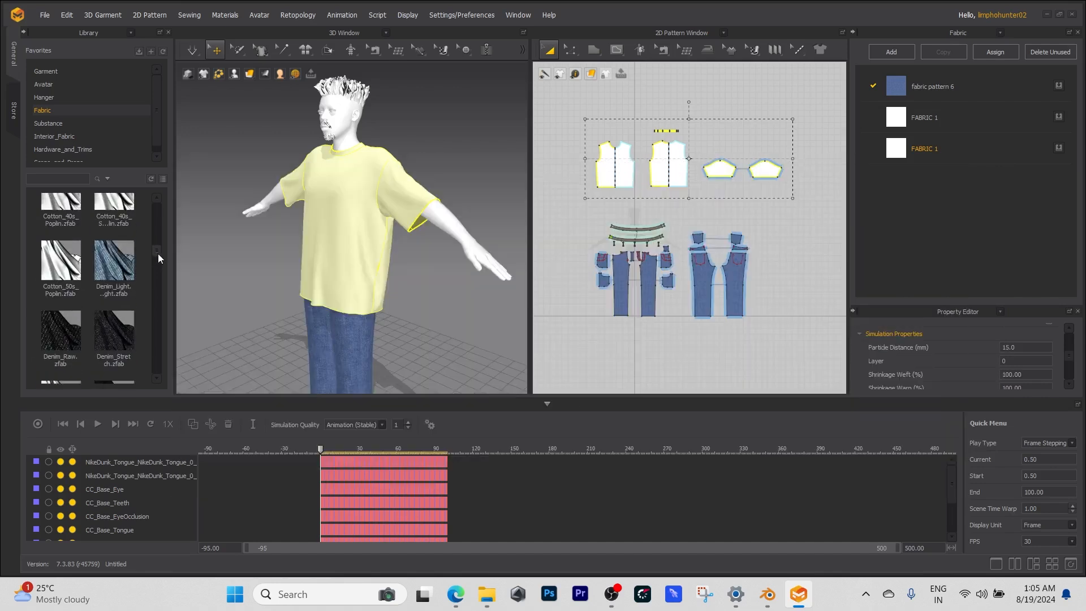
scroll(161, 247, up, 3)
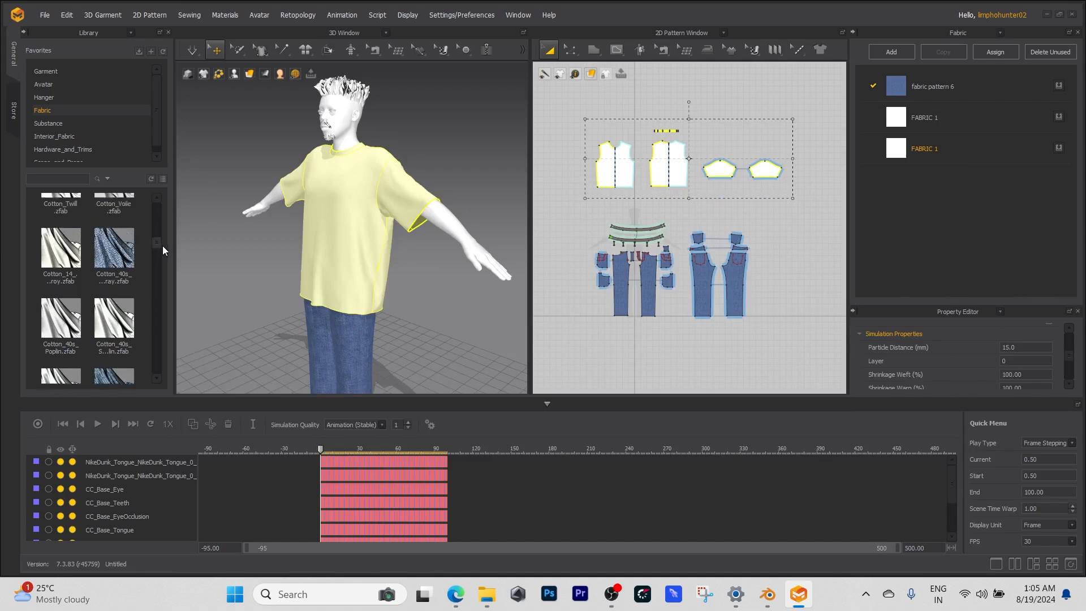
scroll(165, 240, down, 1)
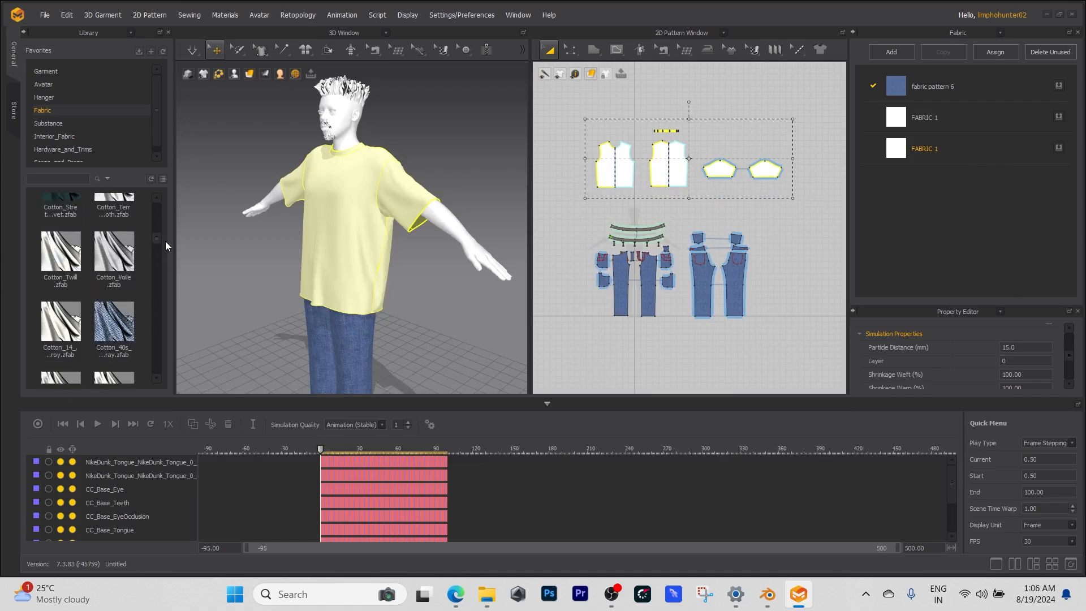
drag(172, 236, 244, 257)
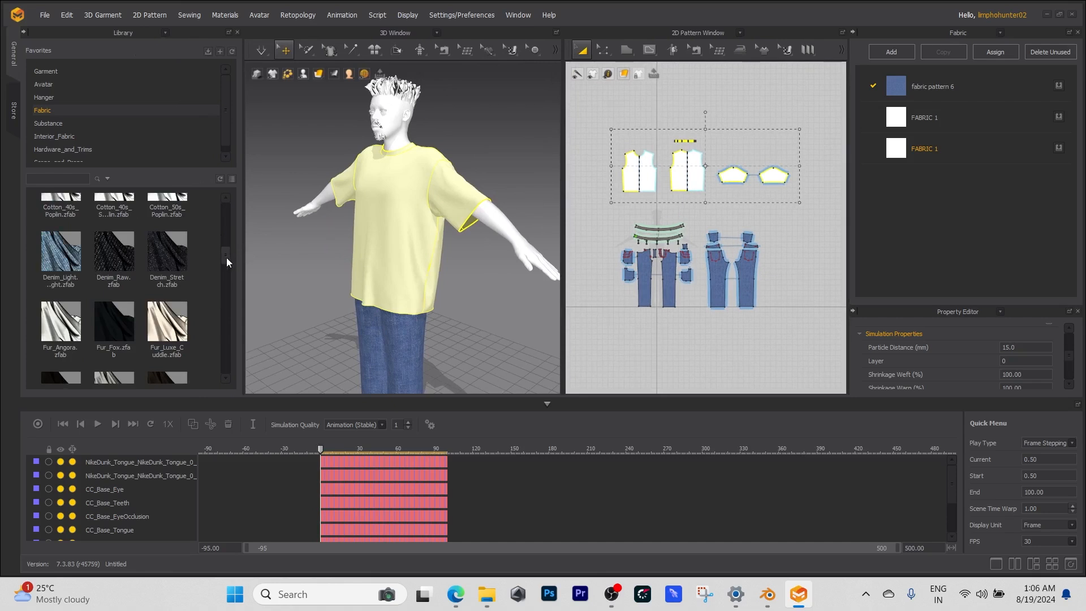
scroll(225, 250, up, 3)
drag(226, 249, 224, 240)
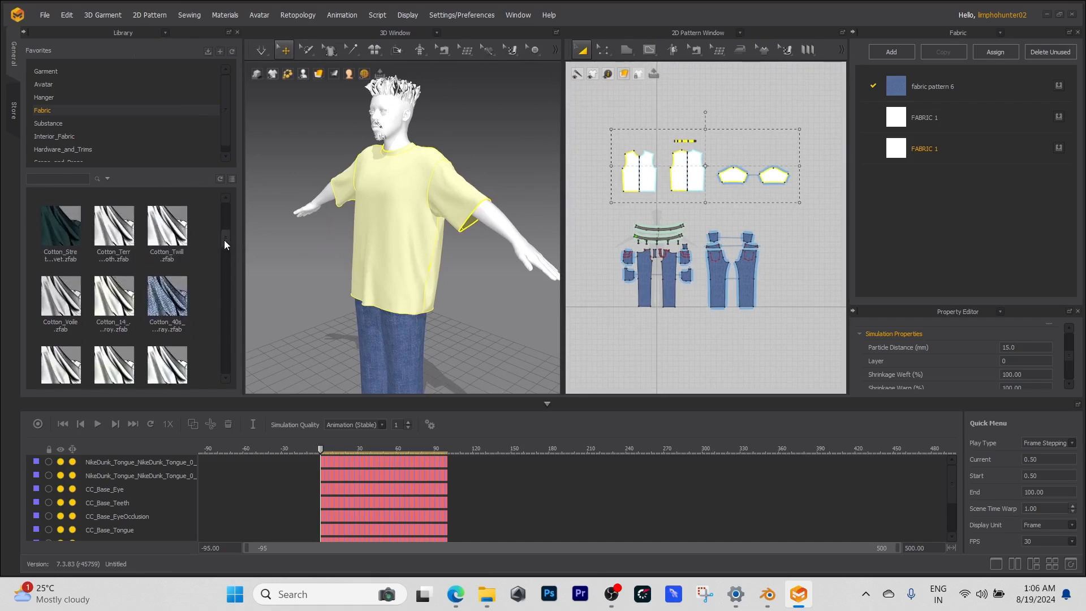
mouse_move(128, 246)
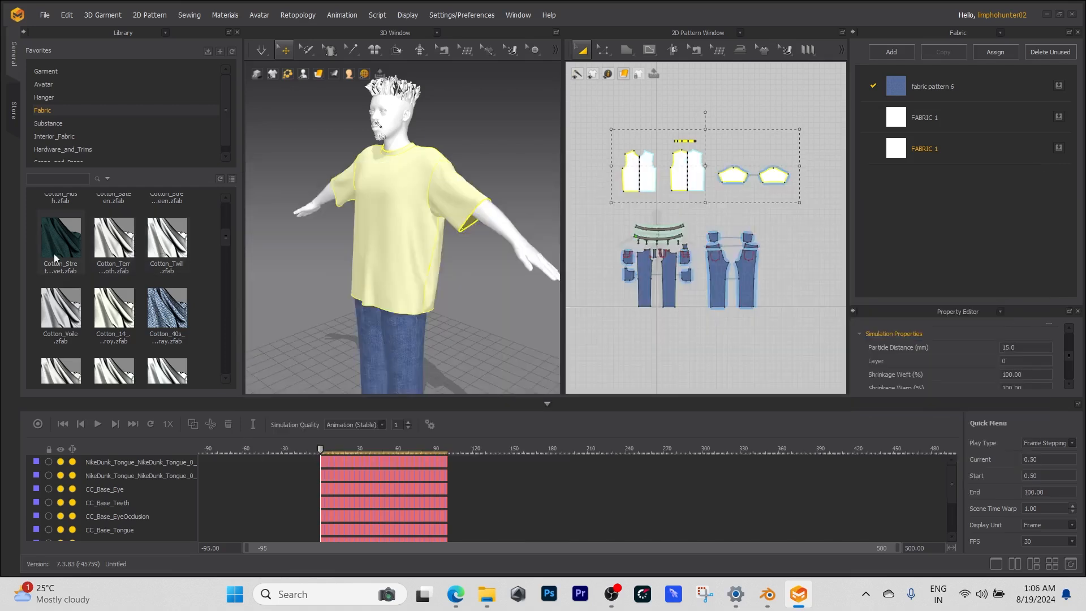
Replace the T-shirt's fabric, the third in the fabric list, with the Cotton_Canvas preset from the library
drag(228, 243, 236, 233)
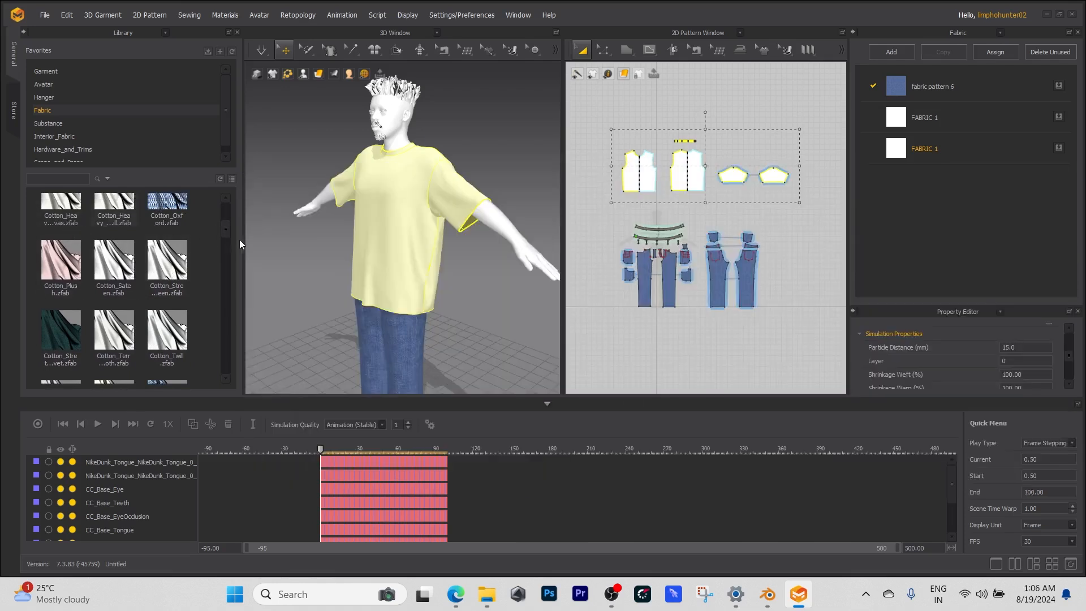
drag(231, 230, 233, 219)
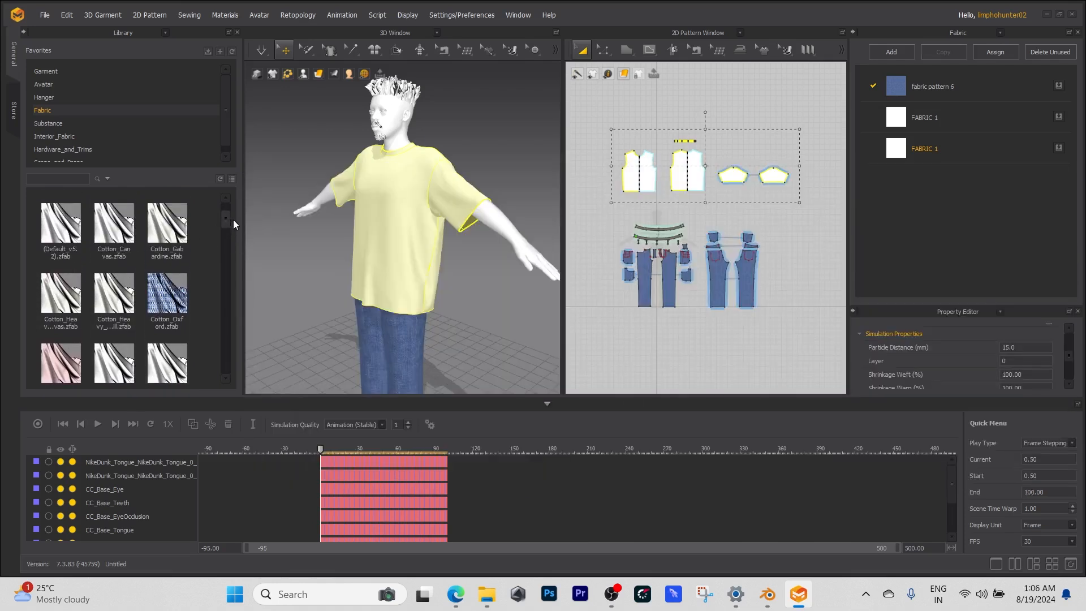
mouse_move(127, 249)
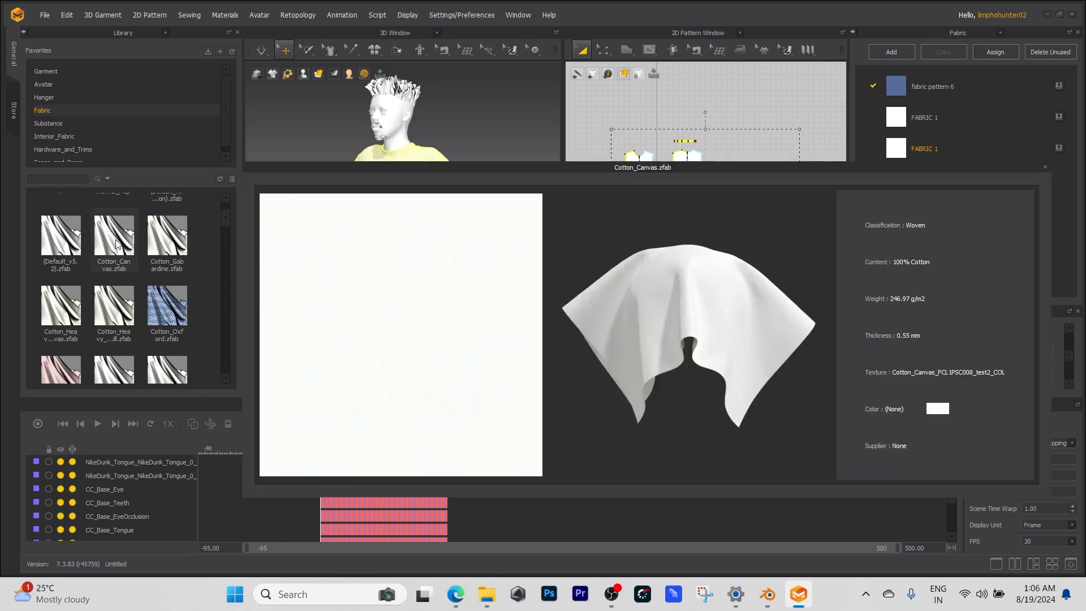
drag(111, 245, 926, 152)
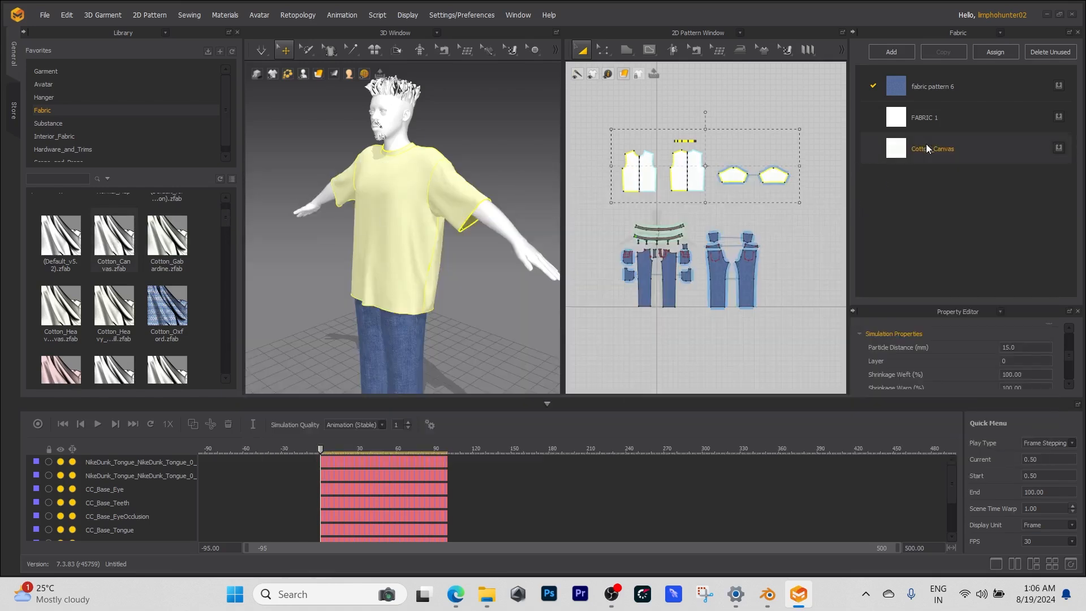
Set the T-shirt's Cotton_Canvas fabric colour to black from the default palette and clear the selection
scroll(362, 181, up, 10)
scroll(369, 203, up, 5)
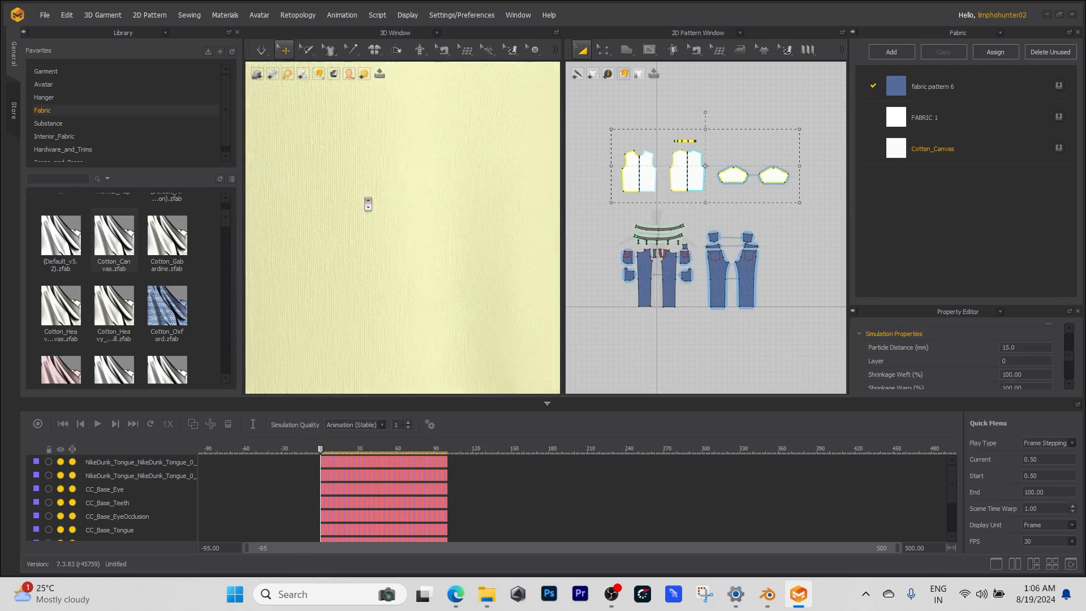
scroll(369, 204, down, 12)
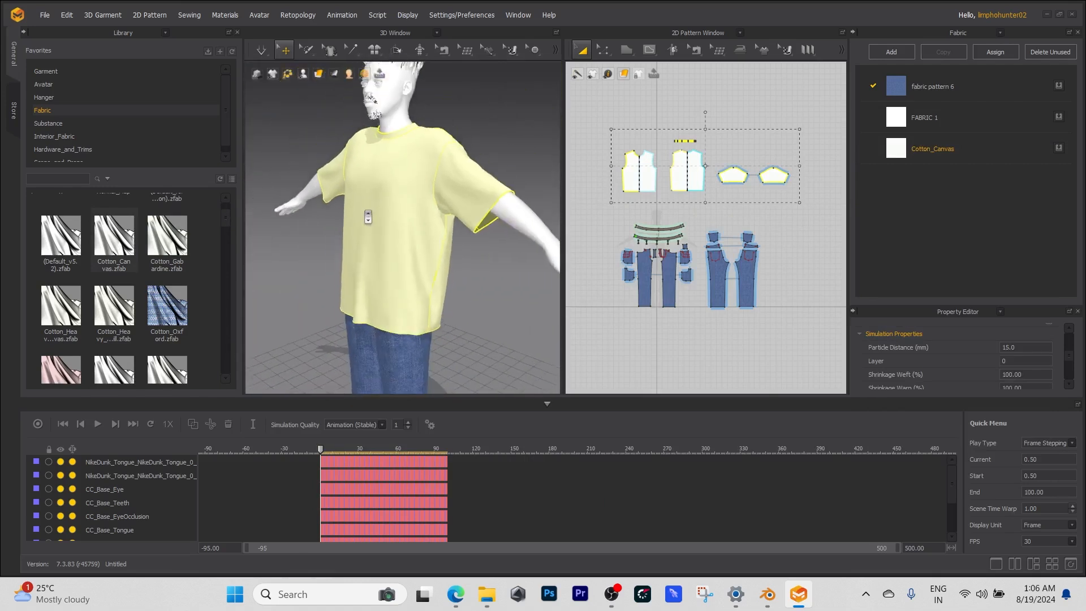
scroll(369, 216, down, 8)
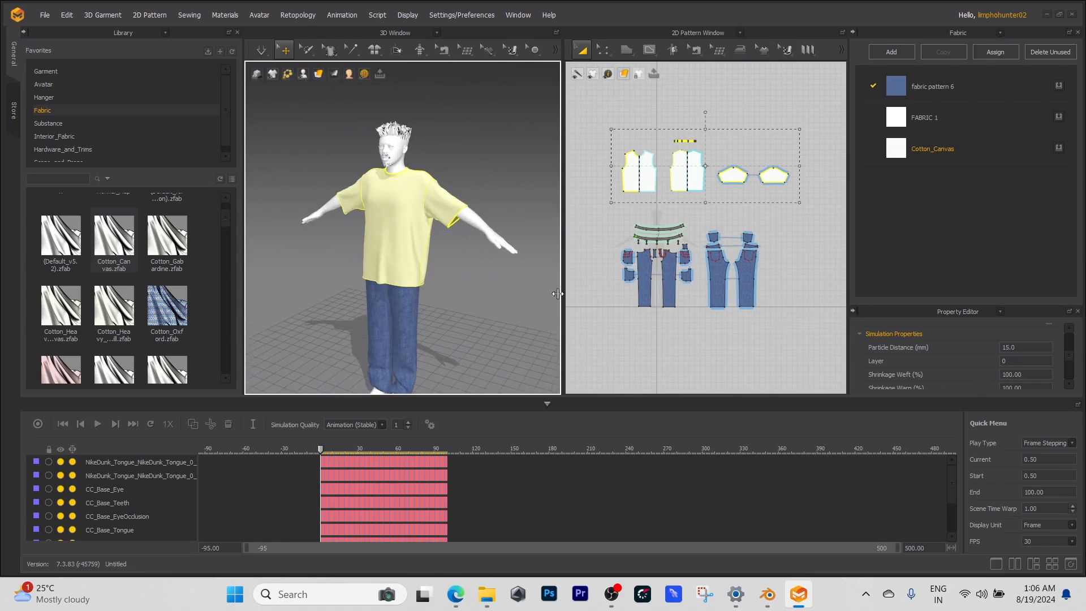
click(926, 149)
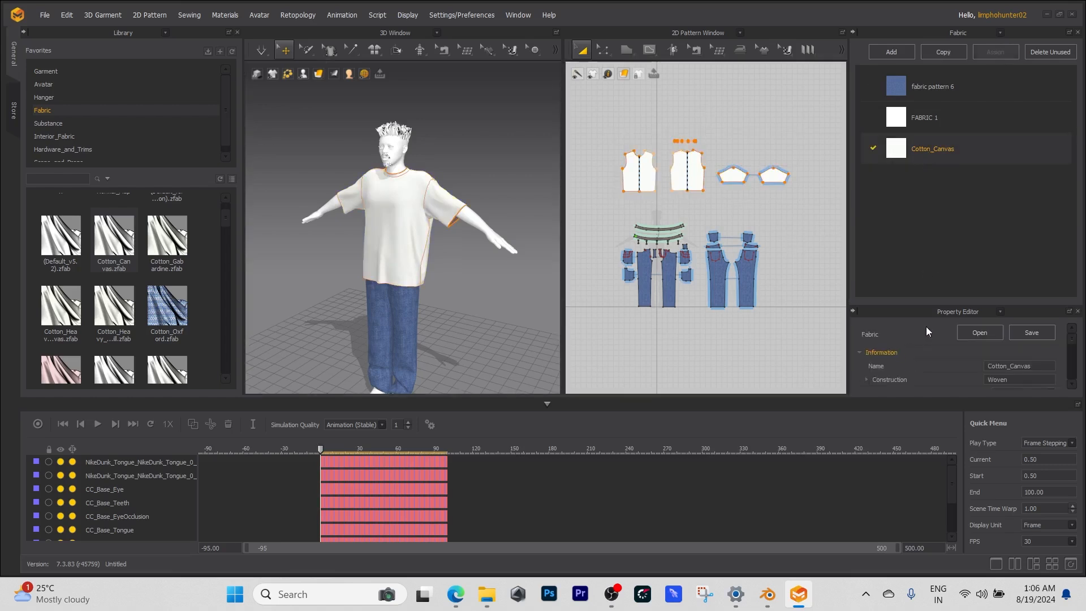
drag(937, 304, 941, 191)
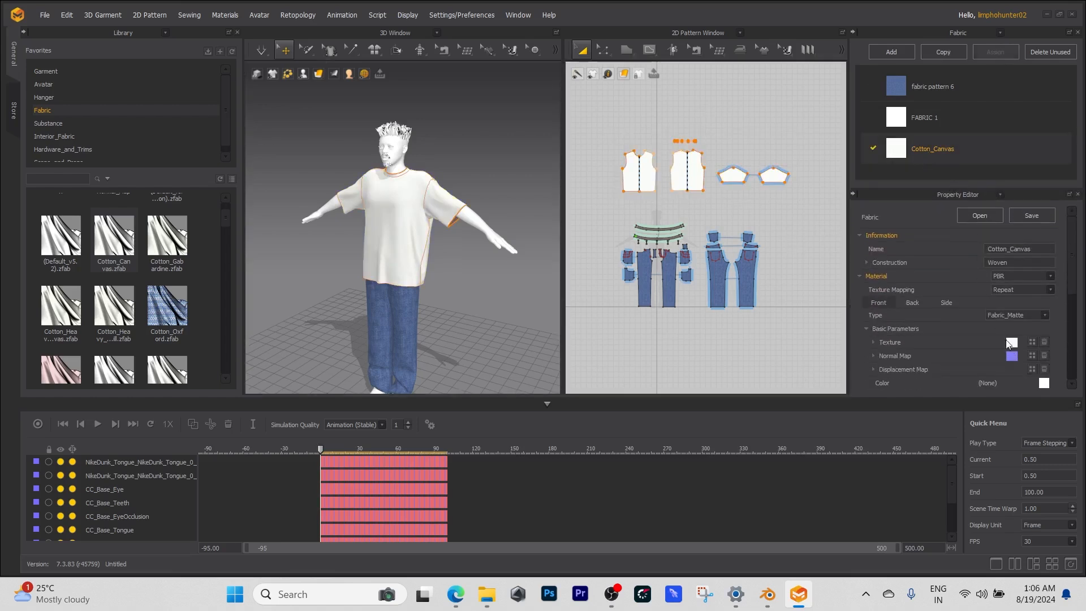
click(1043, 383)
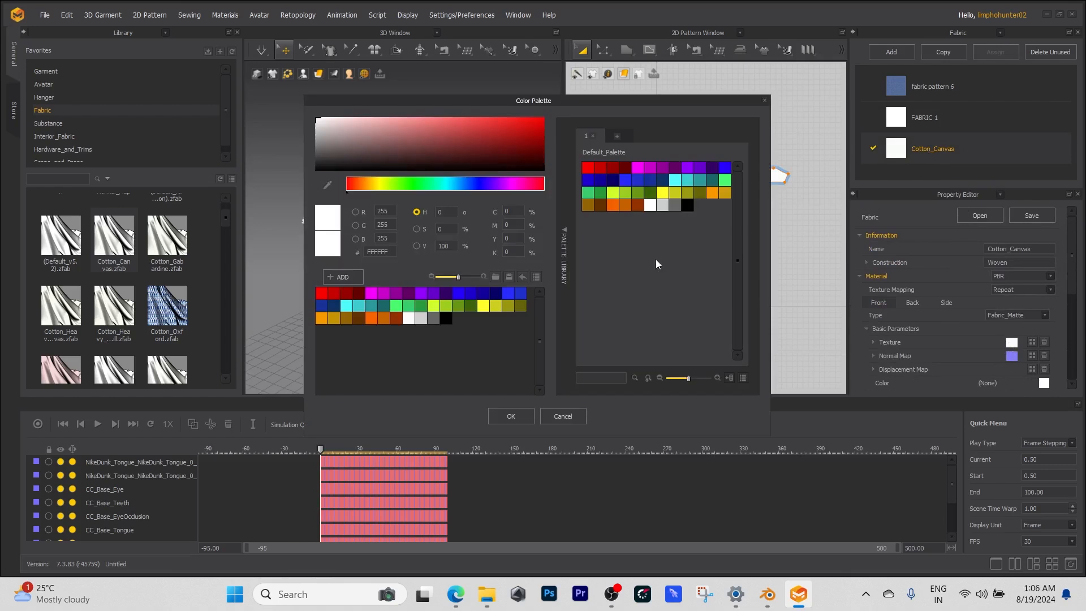
click(686, 206)
click(509, 416)
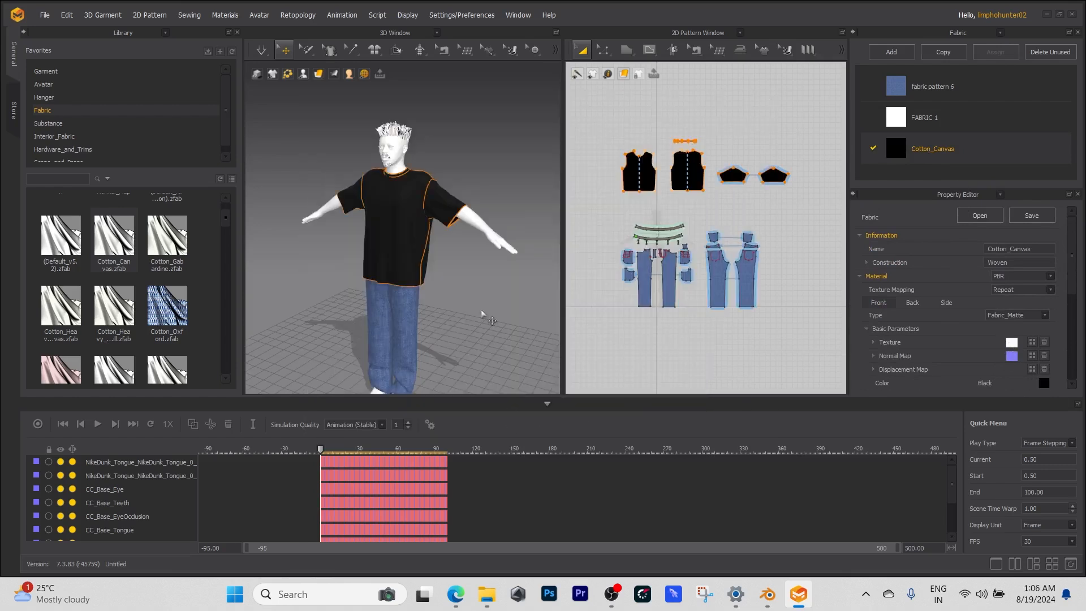
click(513, 266)
Load the Tupac image 61I1XMizkbL._AC_SL1024_.jpg from the Downloads folder as a graphic for the 2D patterns
right_drag(464, 279, 444, 243)
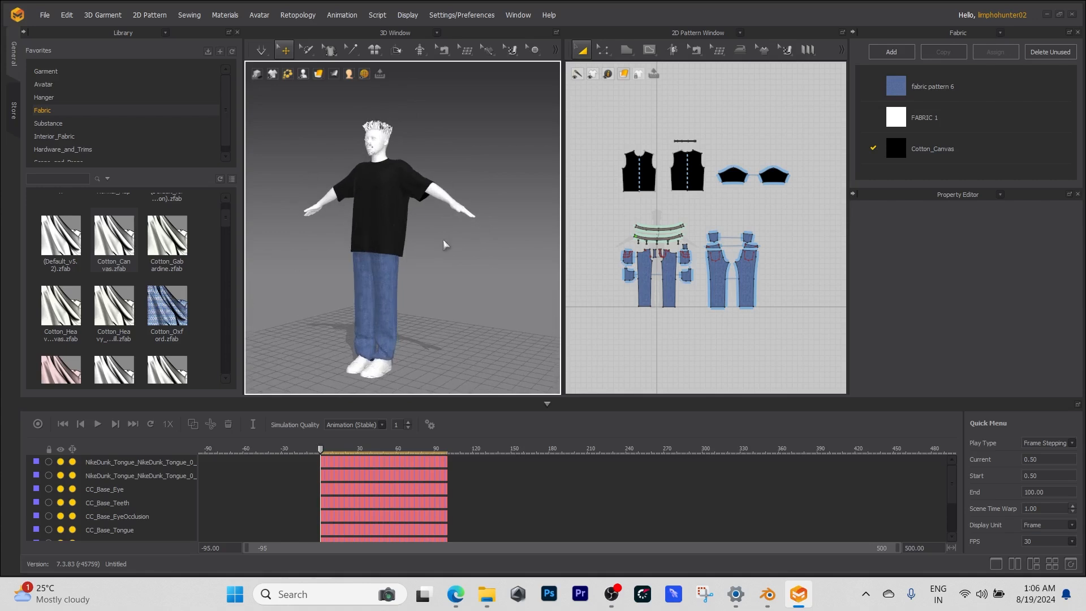
scroll(669, 216, up, 3)
middle_drag(685, 210, 655, 262)
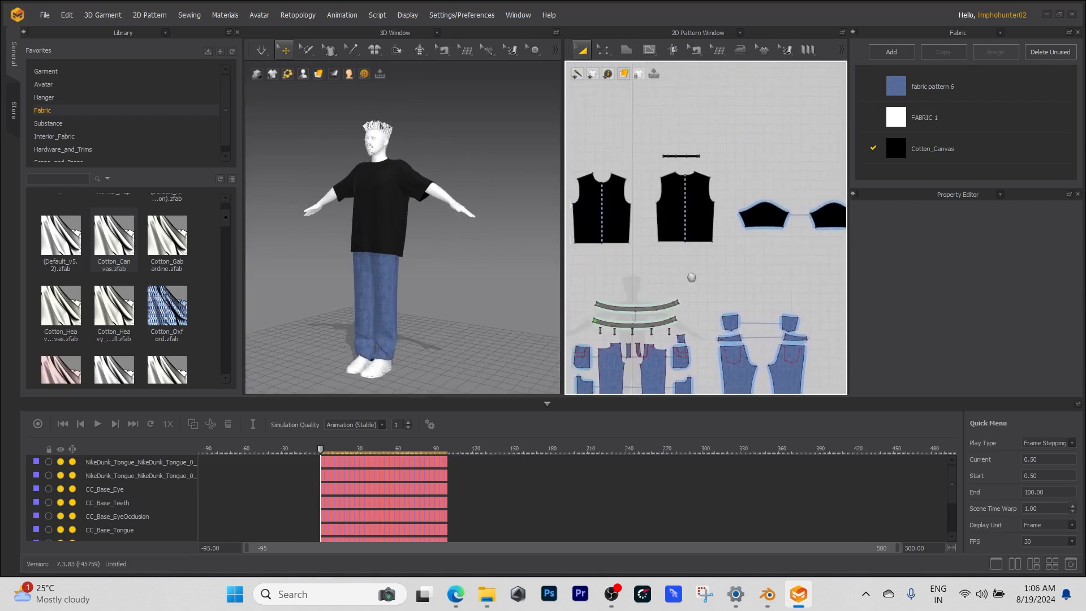
scroll(656, 264, down, 2)
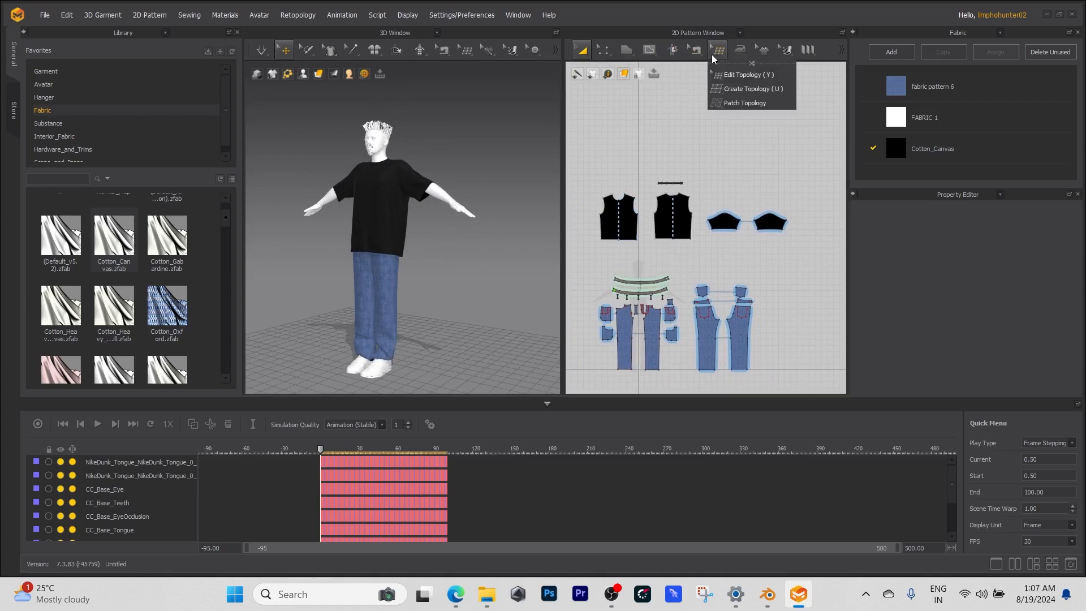
mouse_move(785, 57)
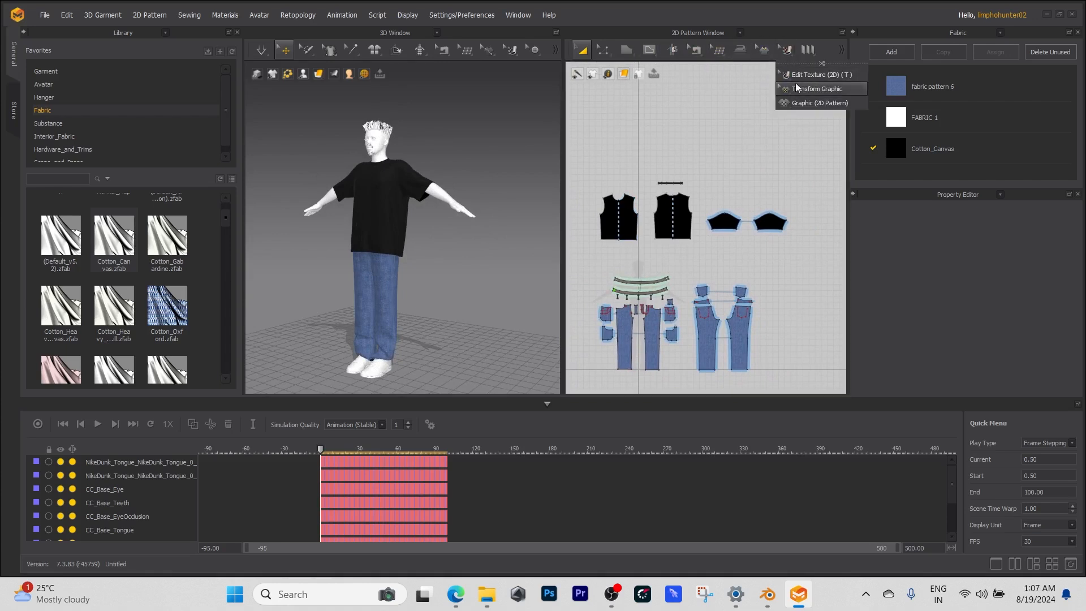
click(804, 105)
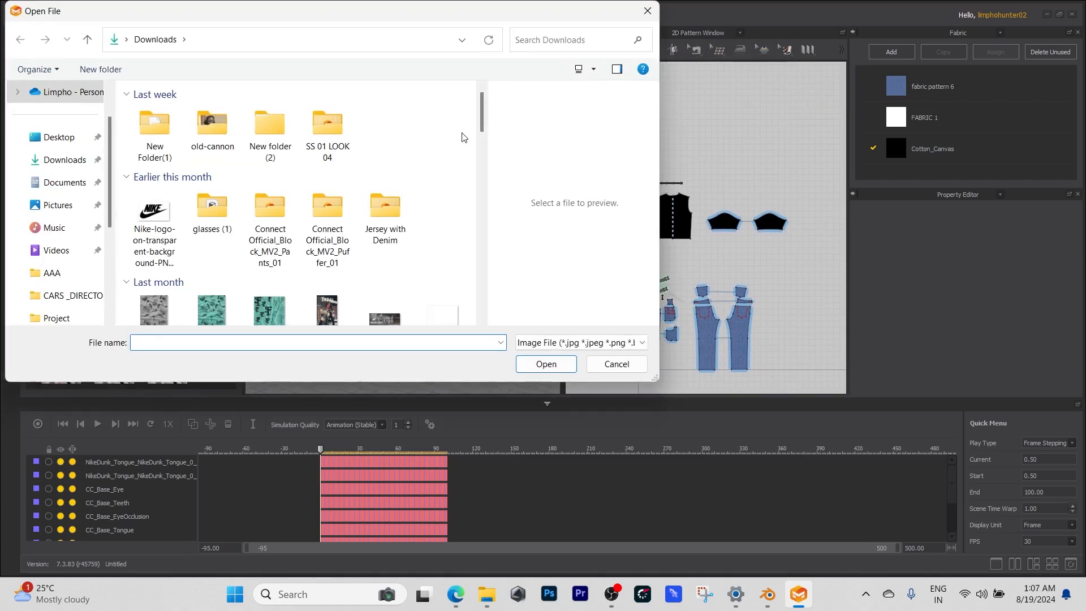
scroll(486, 122, down, 1)
scroll(492, 127, down, 1)
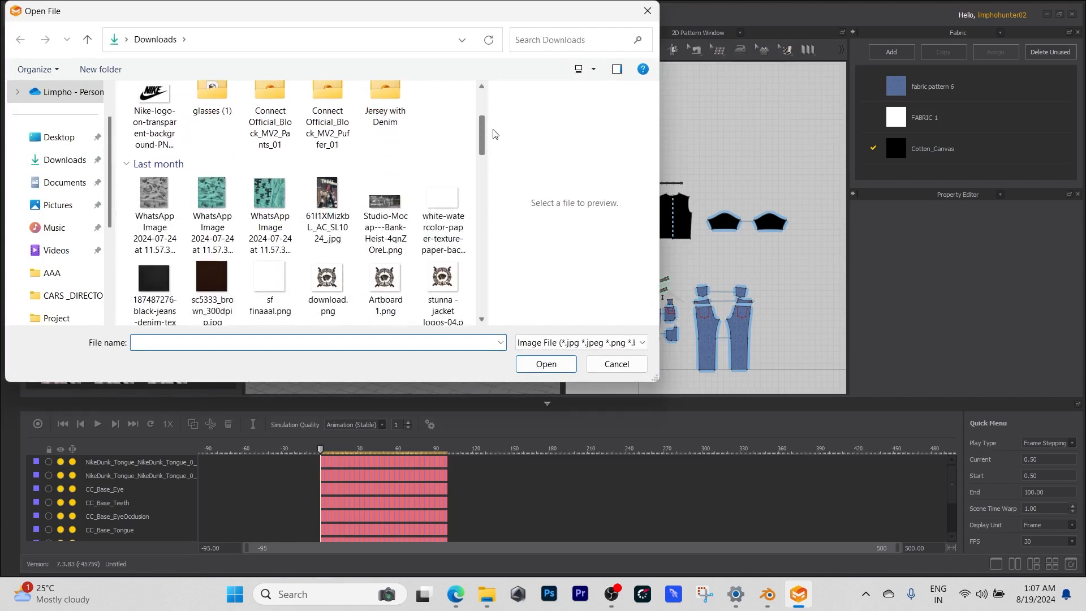
click(327, 208)
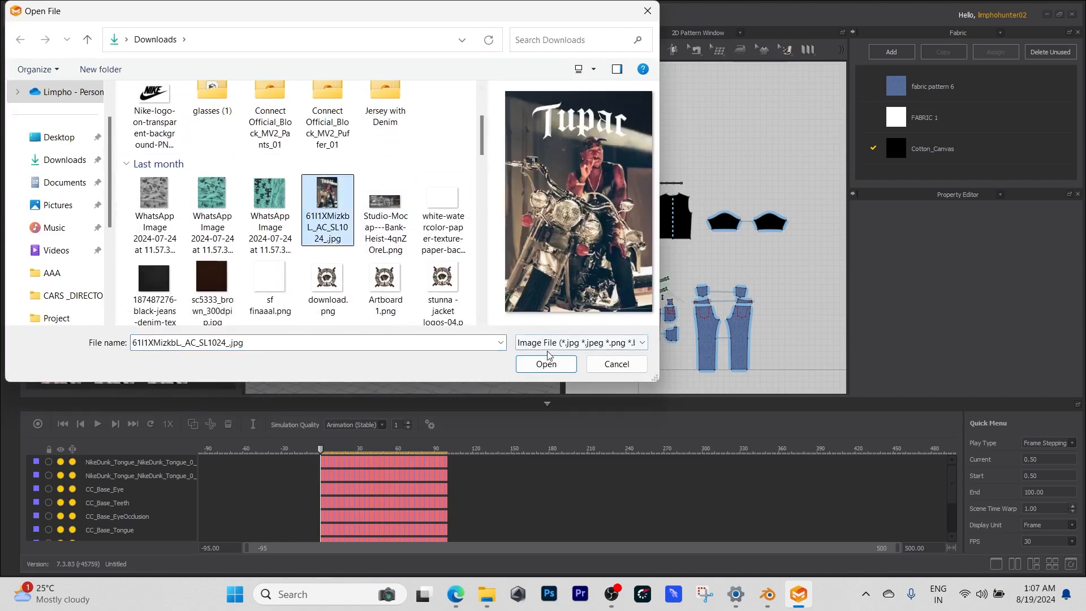
click(547, 367)
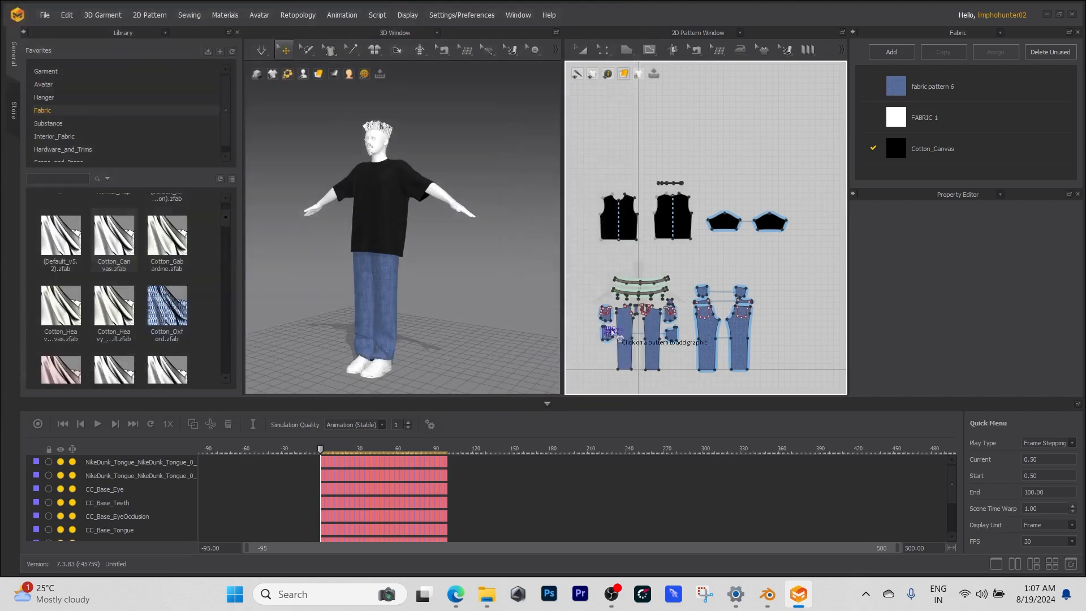
Place the loaded graphic on the centre line of the T-shirt's front pattern, 24.09 cm wide and 36.12 cm high
scroll(622, 221, up, 5)
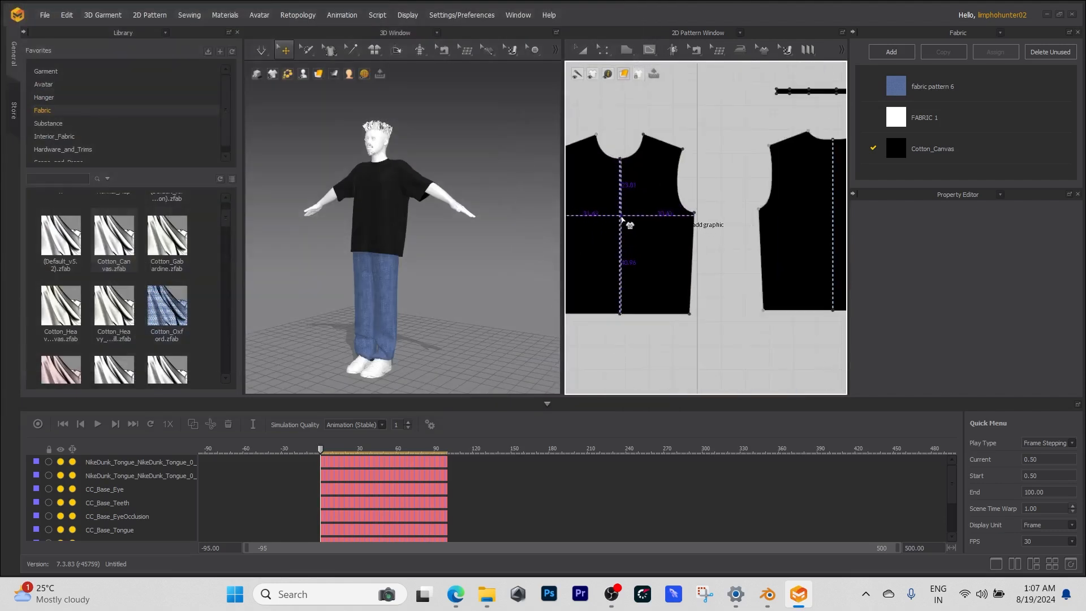
click(619, 223)
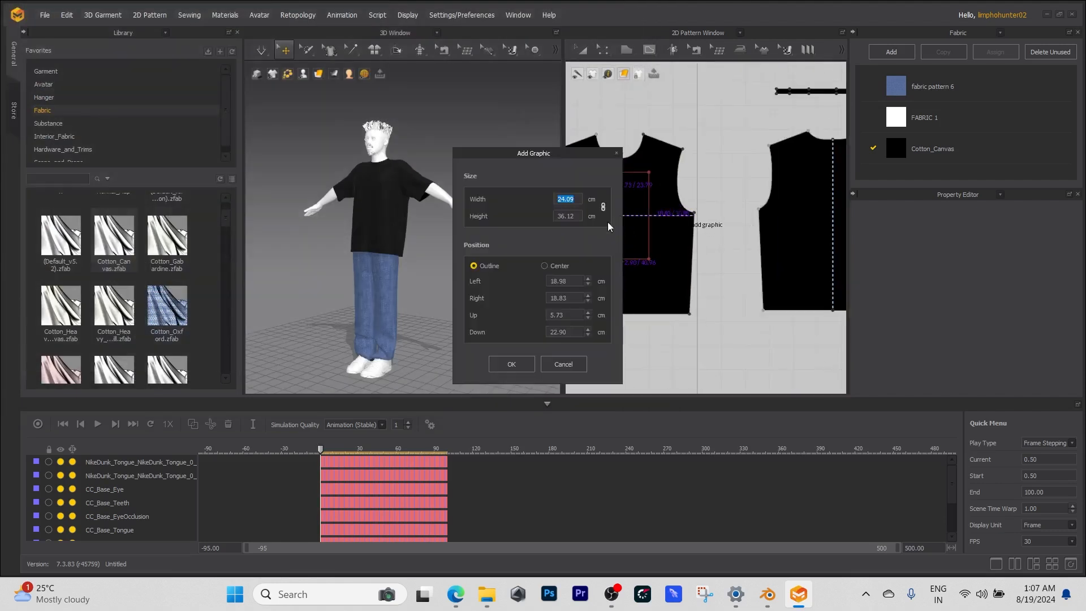
click(512, 363)
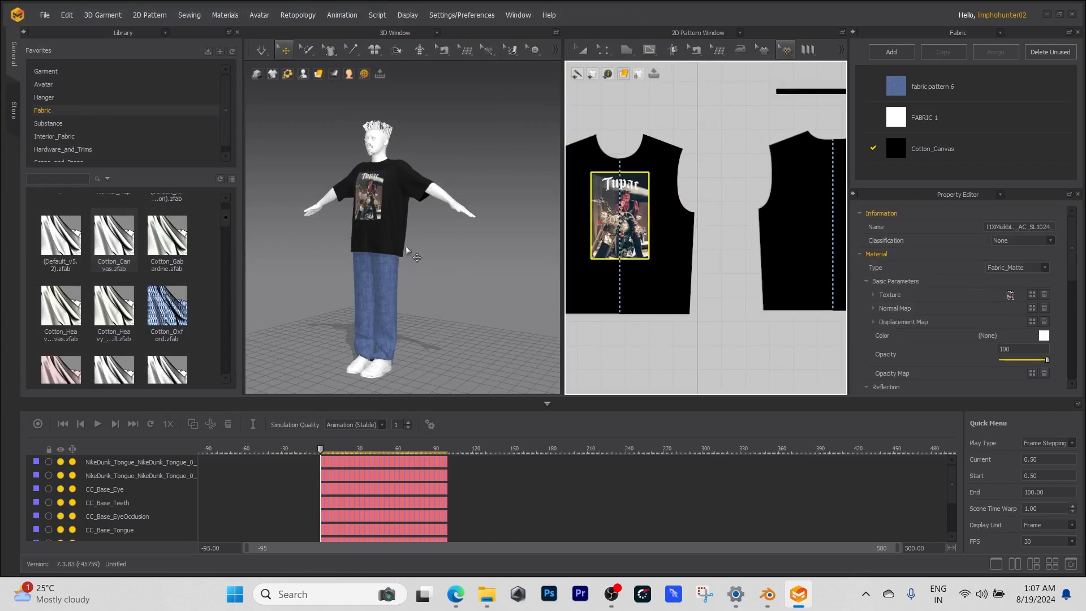
Move the Tupac graphic slightly lower on the T-shirt's front pattern and check its placement on the character
scroll(430, 254, up, 5)
scroll(350, 191, up, 5)
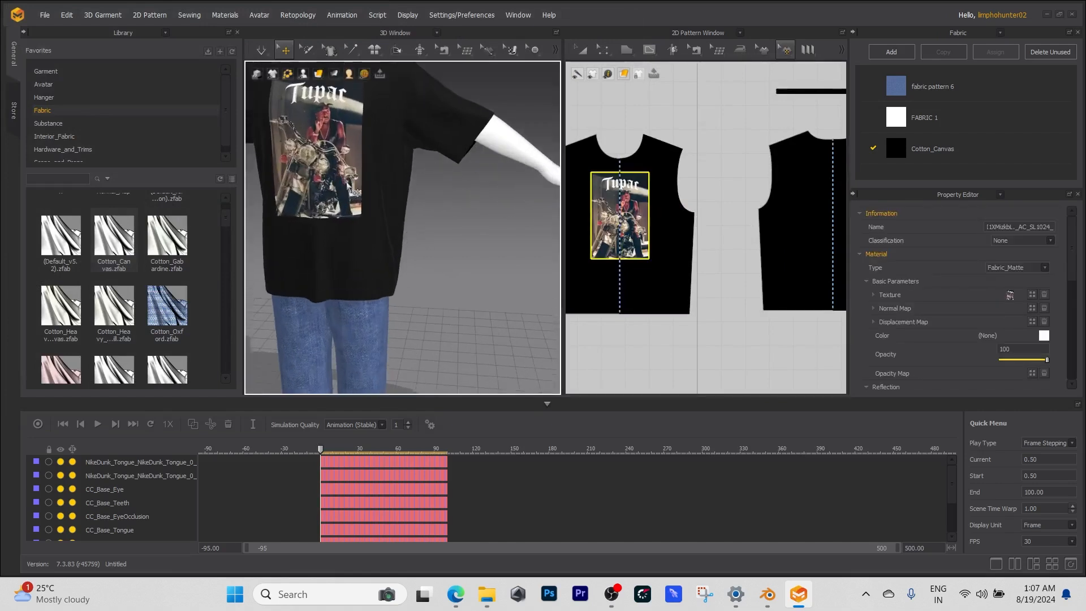
right_drag(444, 261, 405, 233)
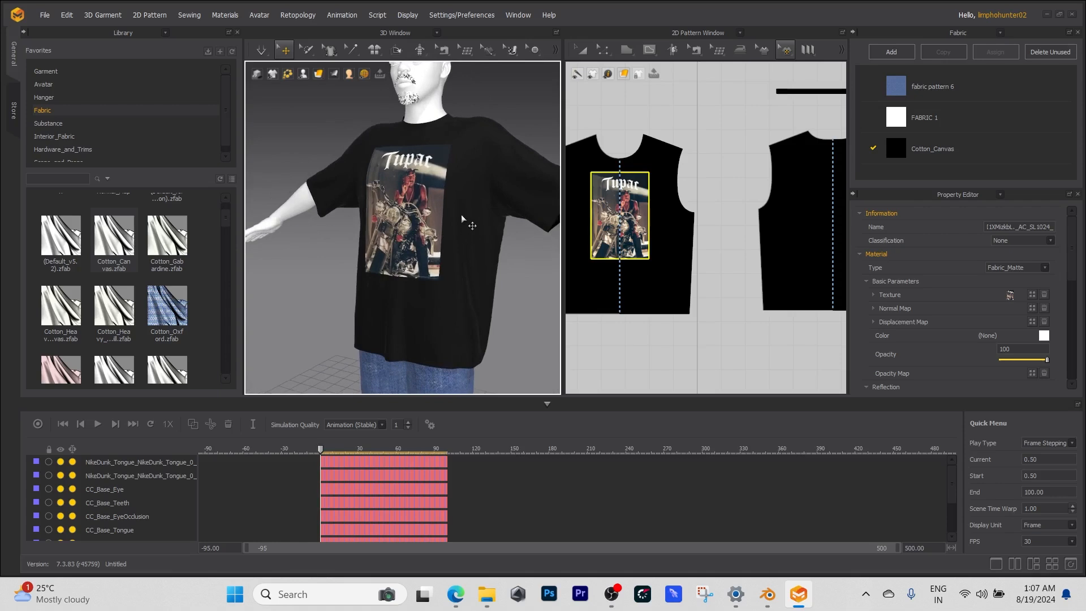
drag(600, 224, 601, 235)
scroll(461, 263, down, 6)
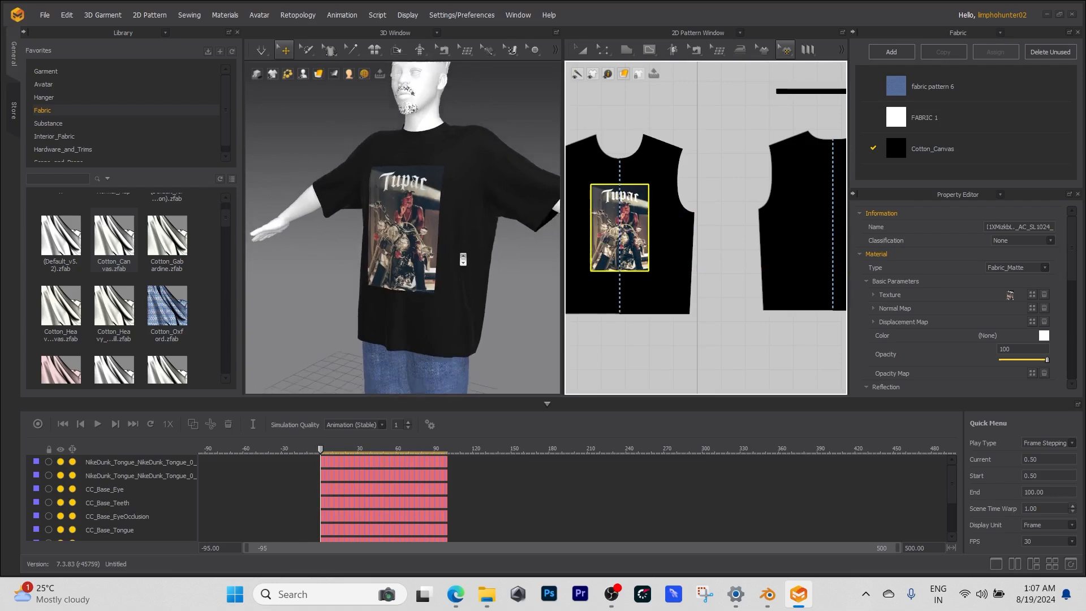
right_drag(461, 270, 487, 197)
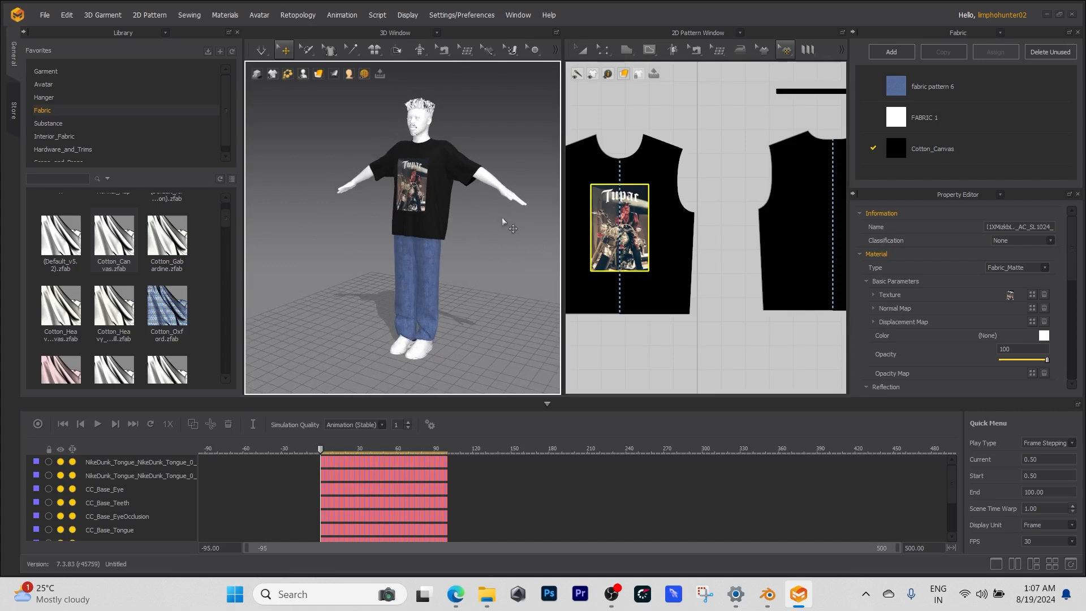
Select all of the T-shirt and pants patterns, apply Strengthen to them, and clear the selection
scroll(622, 201, down, 5)
drag(592, 364, 795, 166)
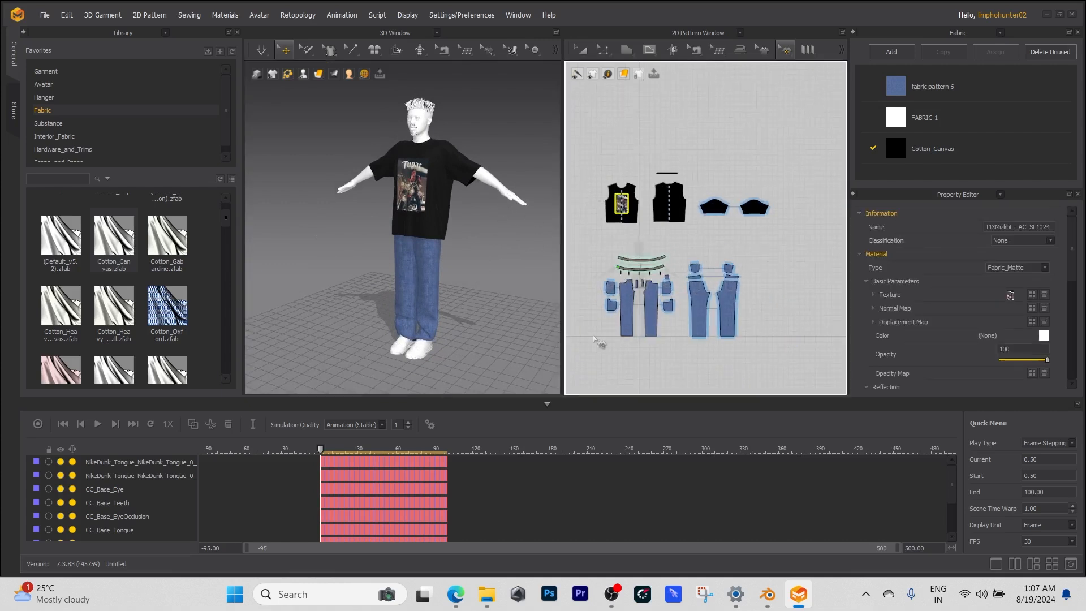
click(580, 50)
drag(587, 363, 795, 162)
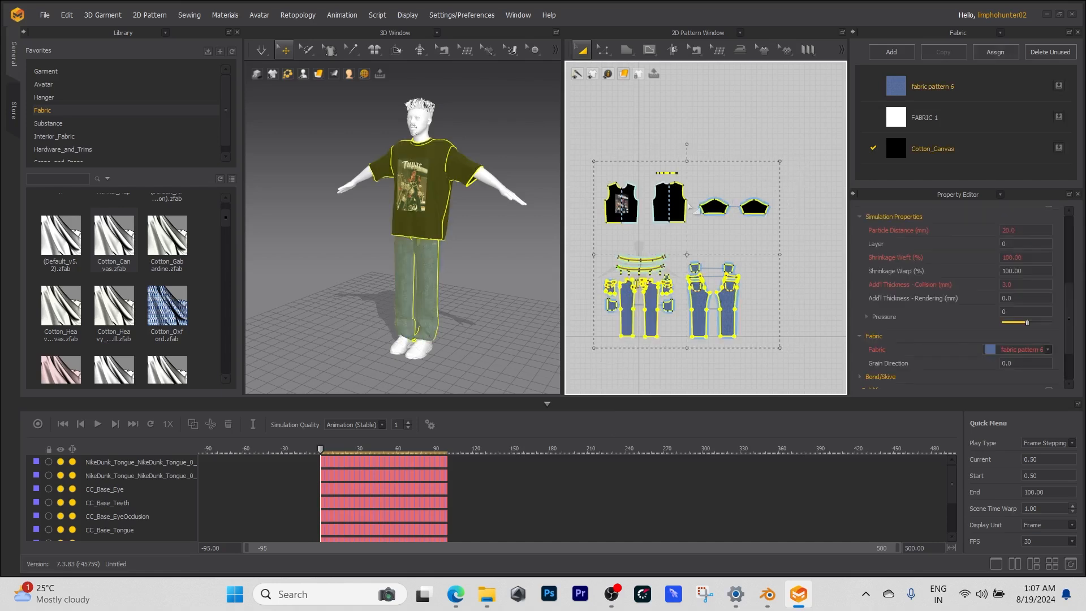
right_click(671, 201)
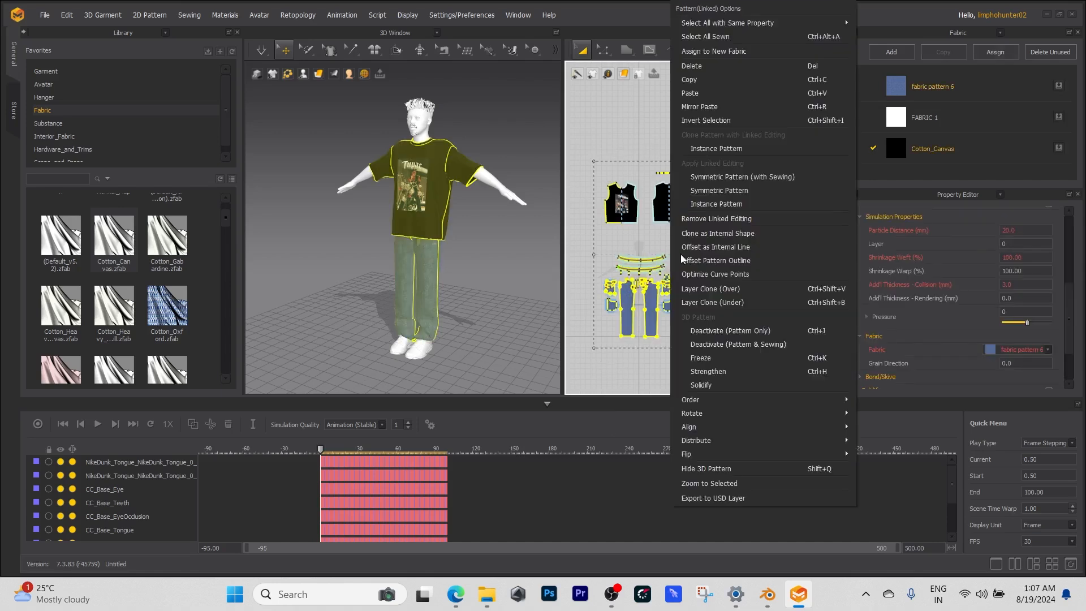
click(700, 369)
click(513, 244)
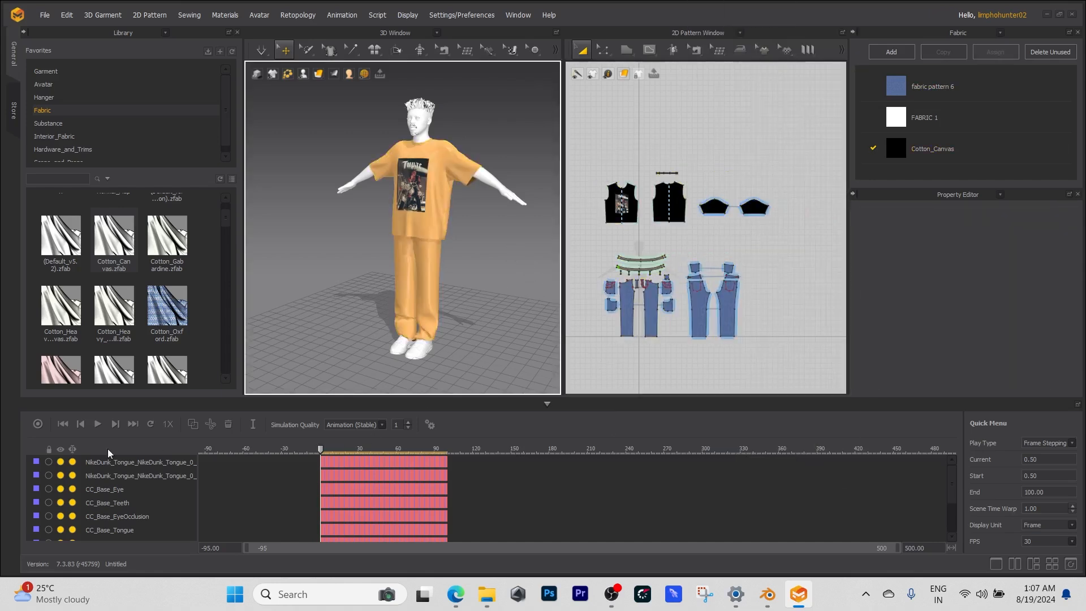
Record the garment simulation over the character's walk animation through frame 100
click(38, 425)
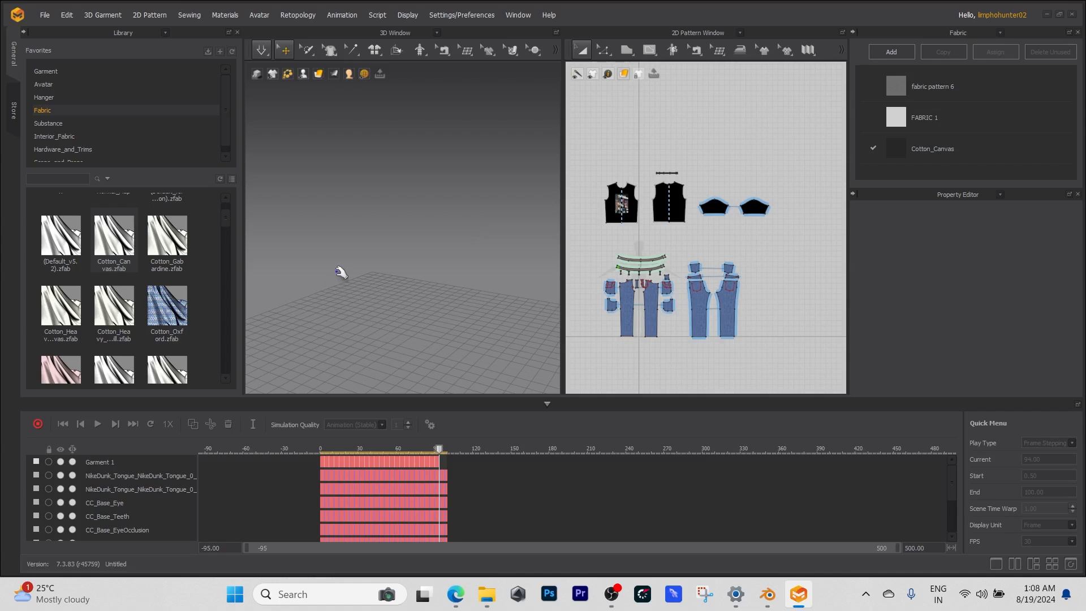
scroll(337, 272, down, 1)
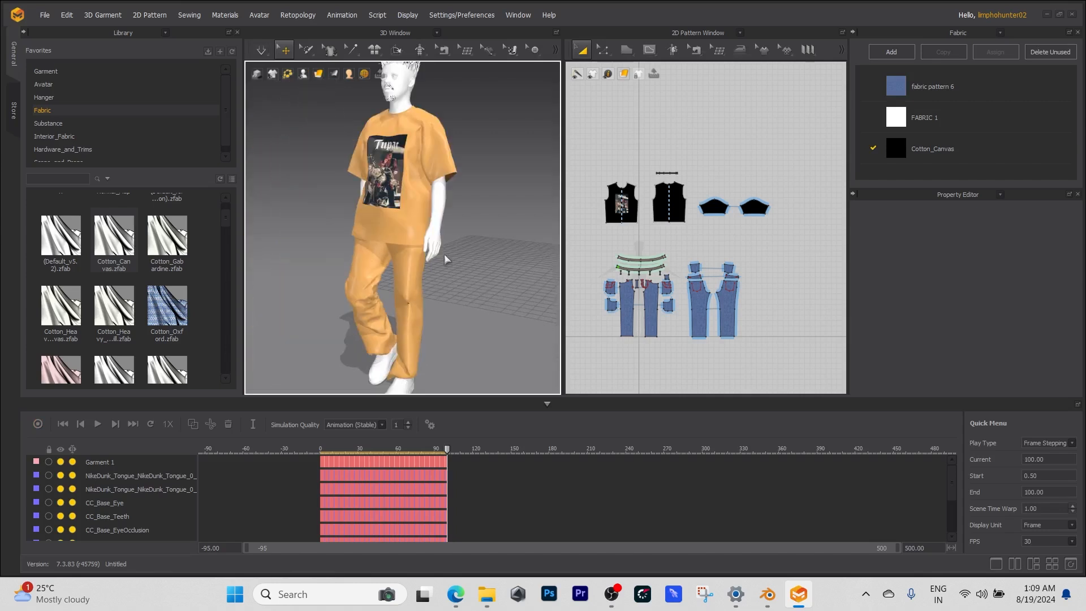
scroll(472, 249, down, 3)
middle_drag(473, 249, 433, 292)
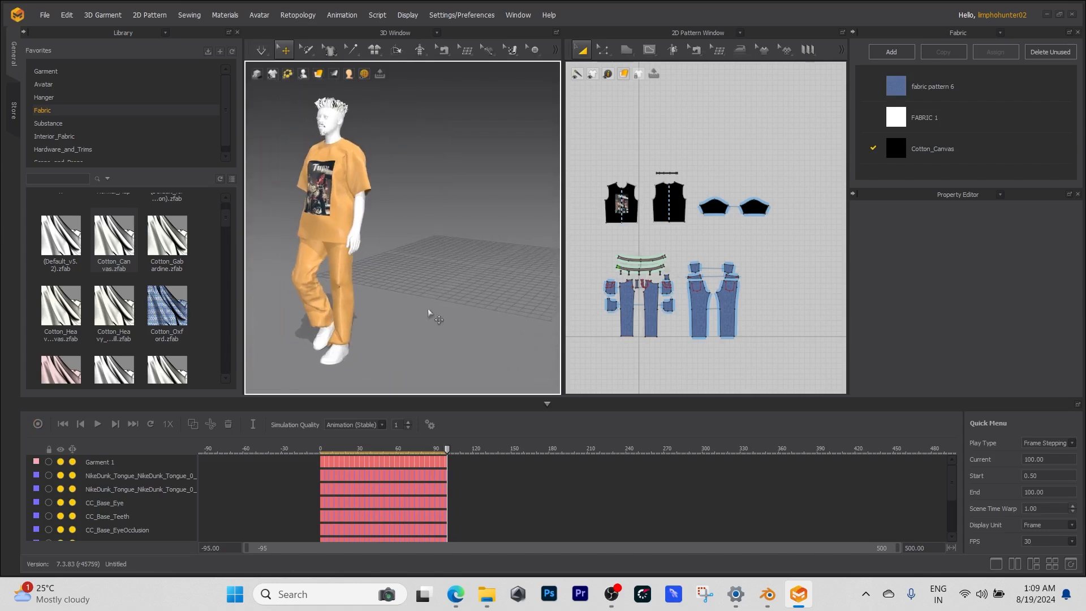
Return the animation to its start frame and bring the dressed character into full view
click(64, 424)
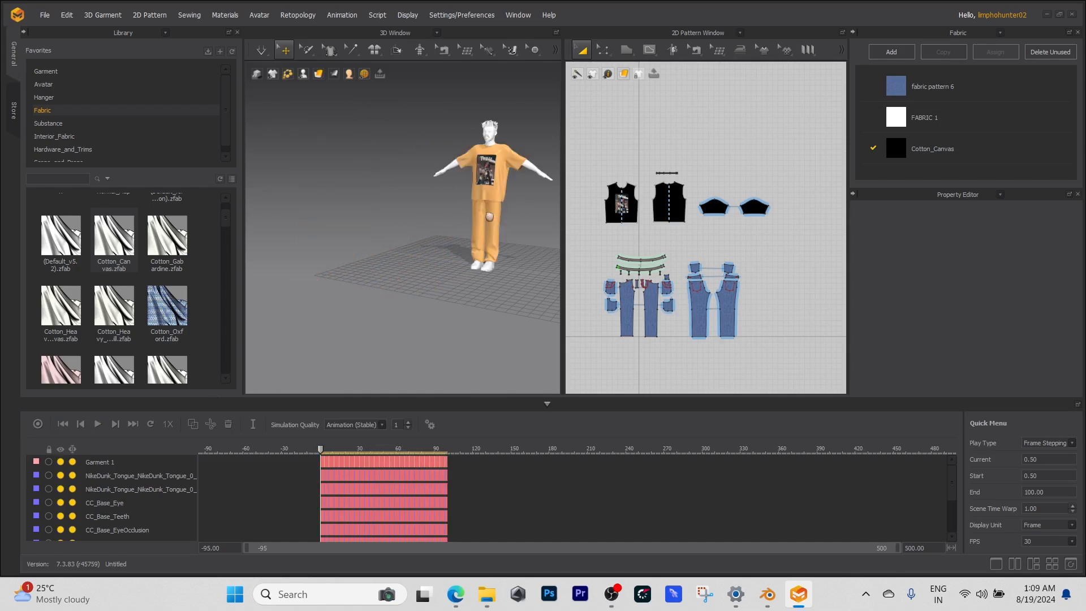
middle_drag(489, 215, 437, 270)
scroll(437, 270, up, 5)
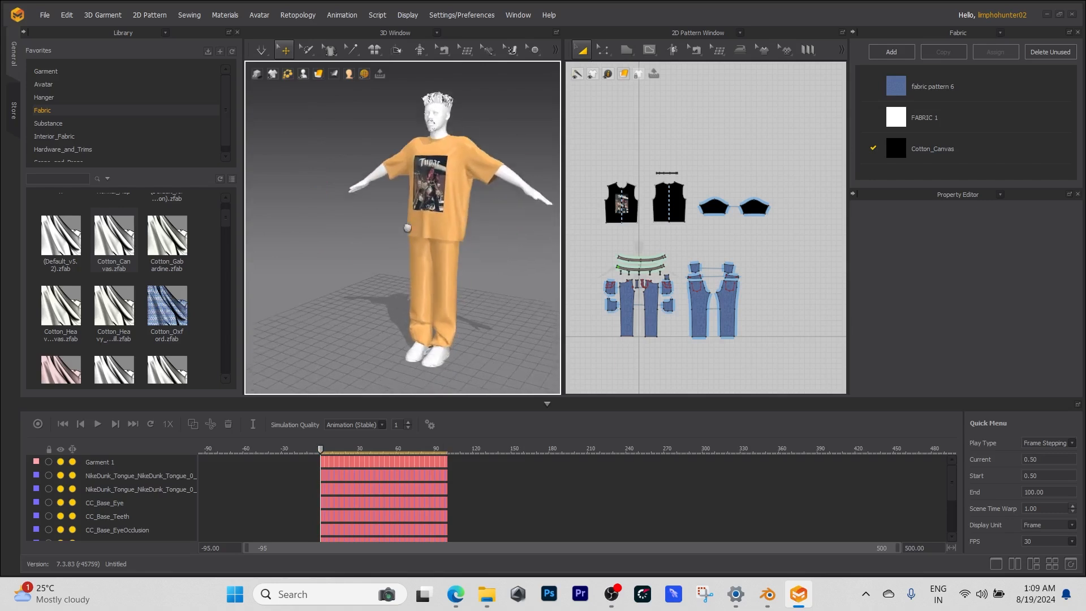
middle_drag(372, 238, 363, 244)
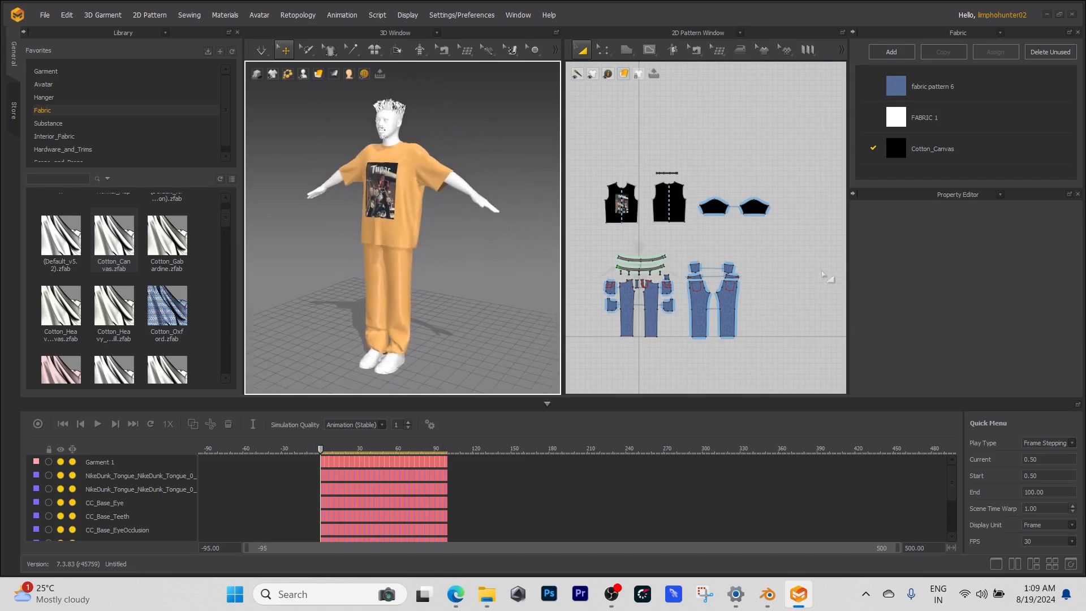
Display the UV Editor in place of the fabric list and enlarge it to show the garment's whole UV layout
click(999, 34)
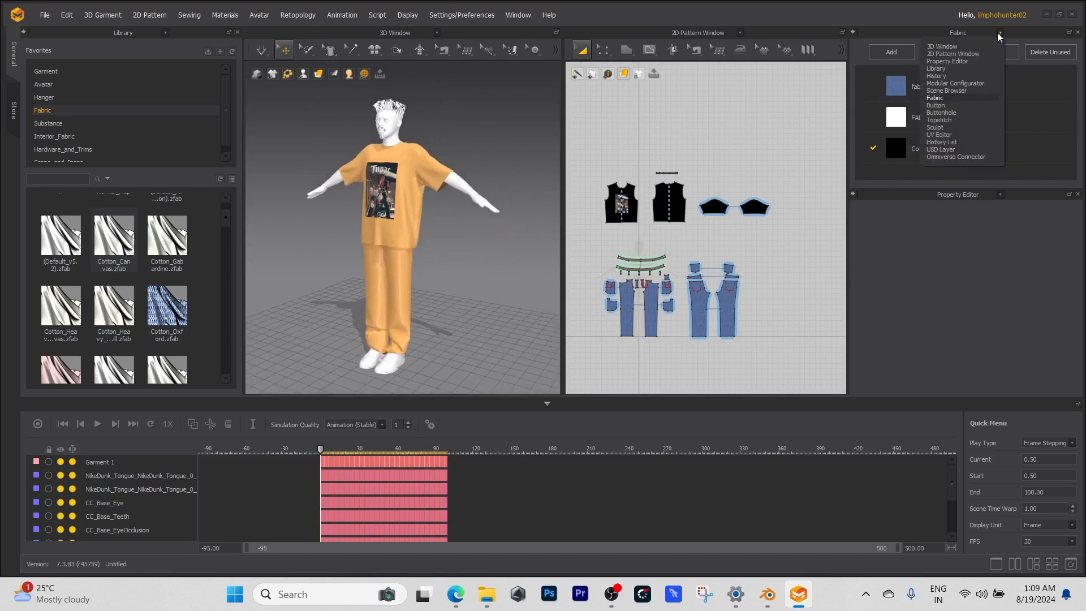
click(937, 134)
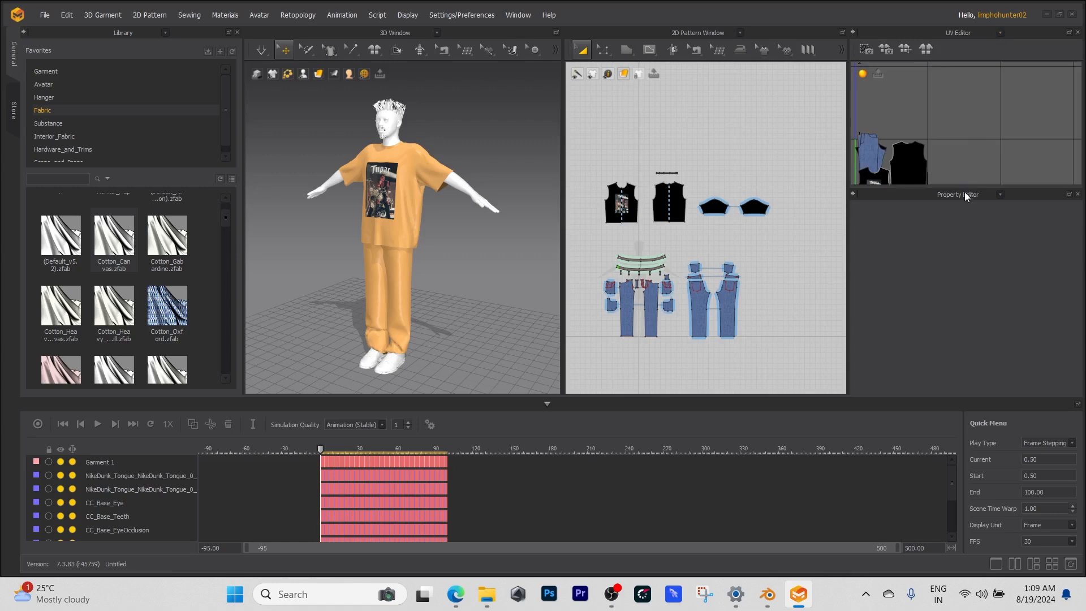
drag(972, 187, 971, 402)
middle_drag(939, 217, 998, 174)
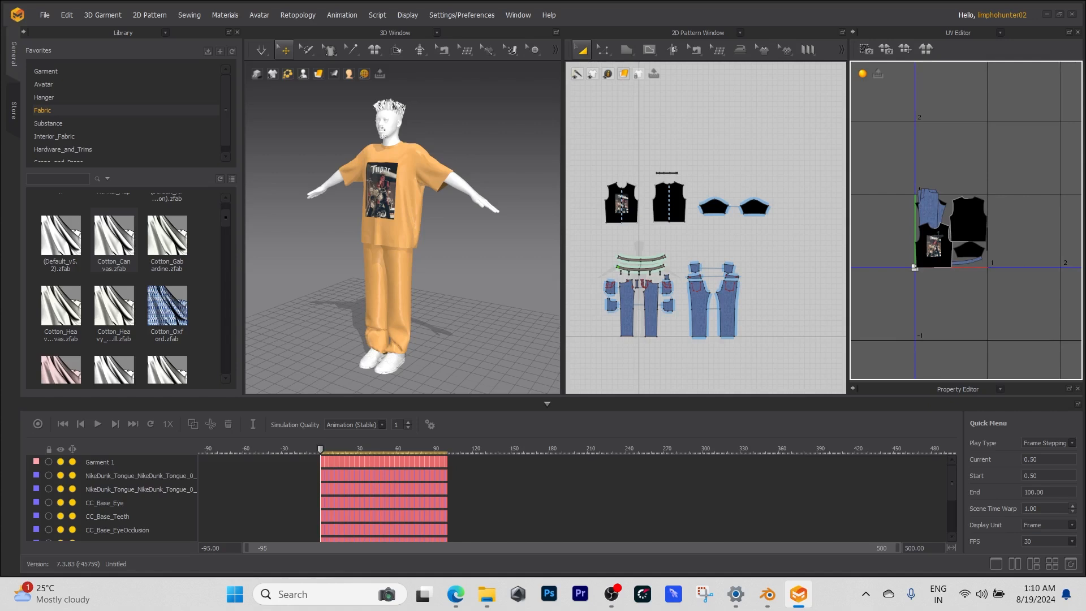
Reset the garment's UV layout to match the 2D pattern arrangement
right_click(927, 302)
click(970, 333)
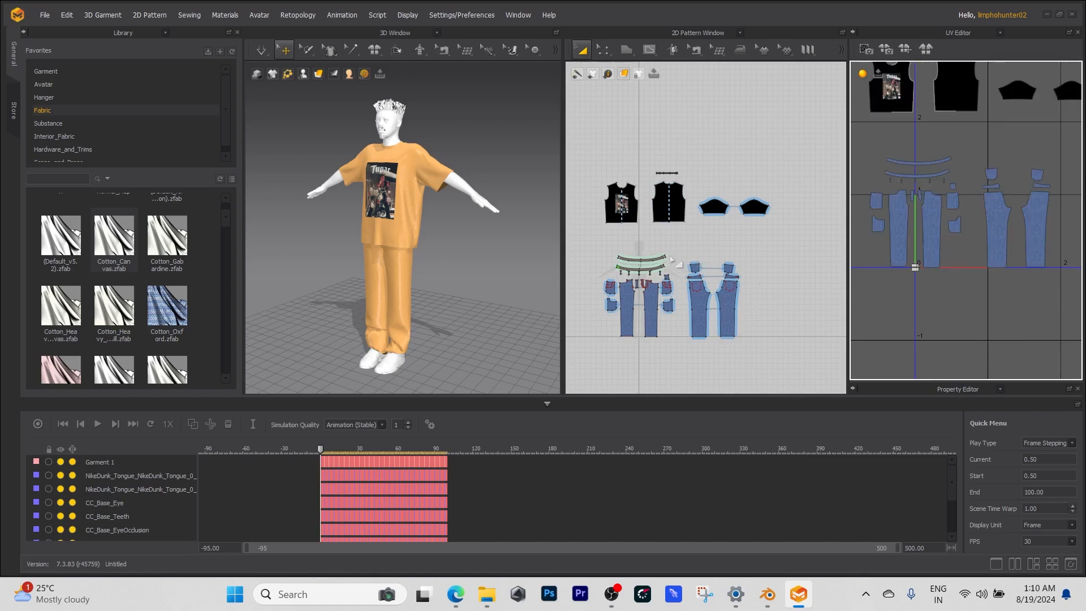
scroll(905, 266, down, 3)
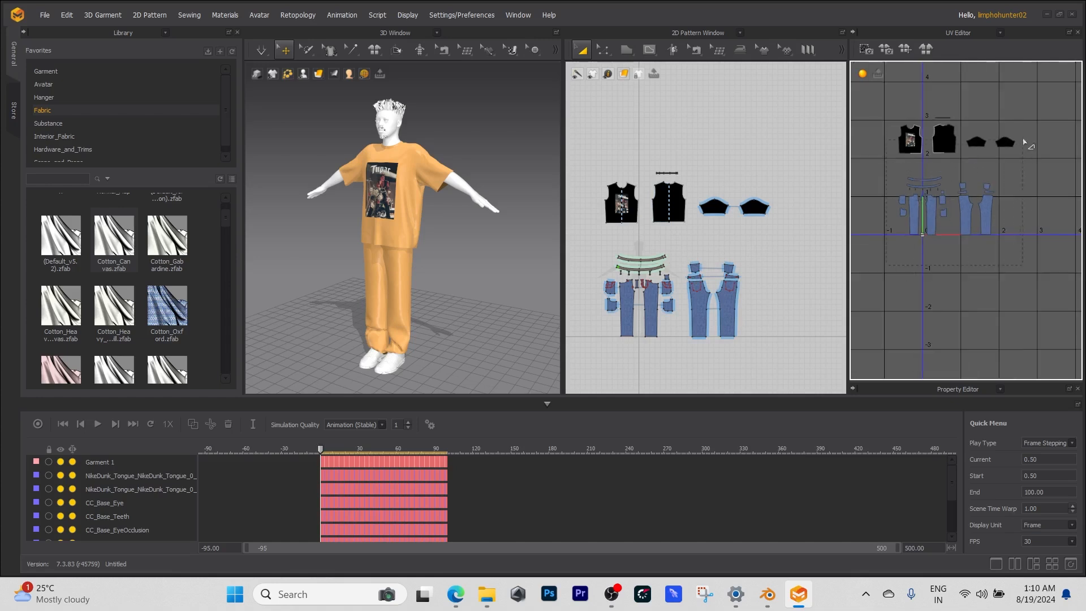
Select all UV pieces and fit them to 0-1 using Length (Absolute) with a 20.00 mm margin
key(ctrl+a)
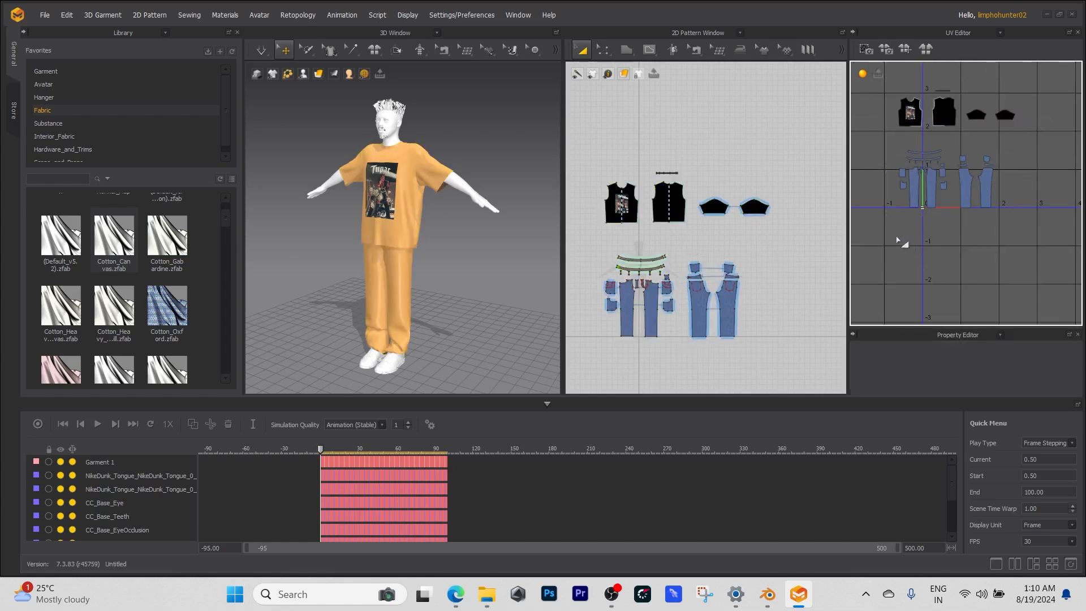
right_click(959, 113)
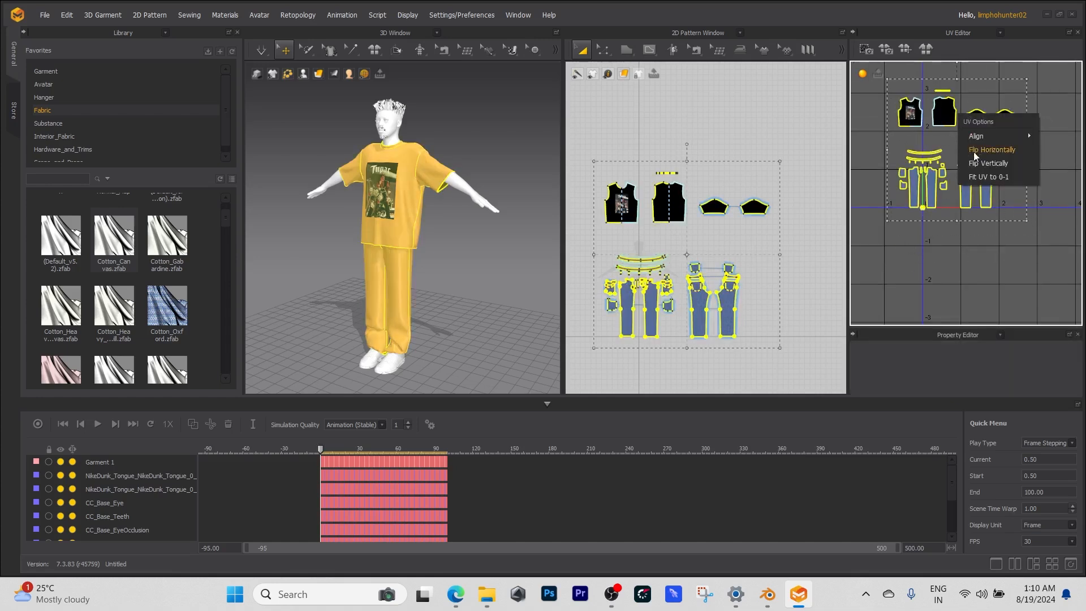
click(976, 176)
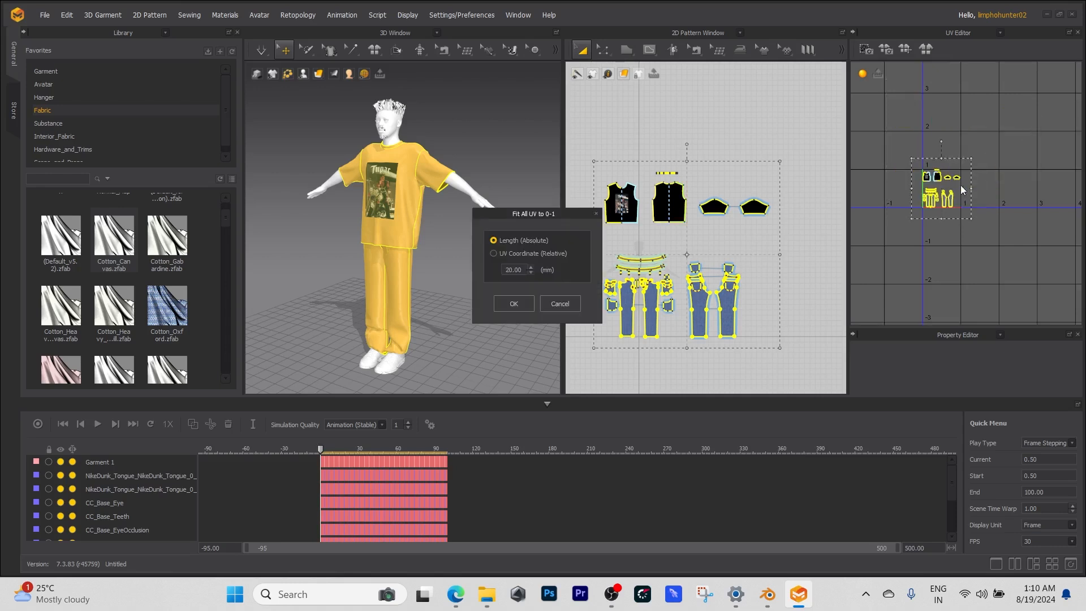
click(515, 304)
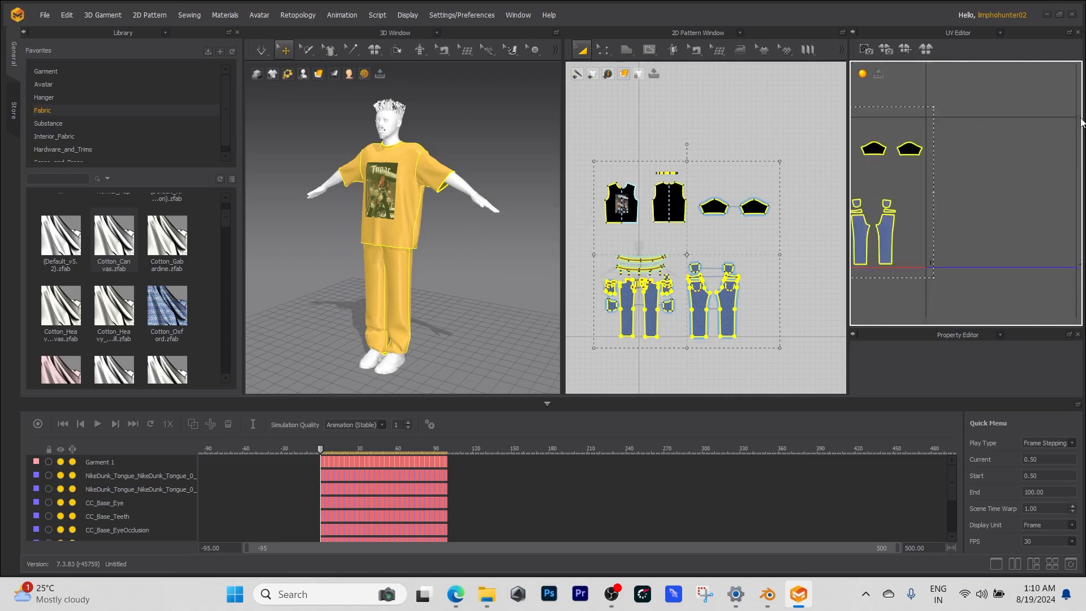
scroll(1054, 114, down, 4)
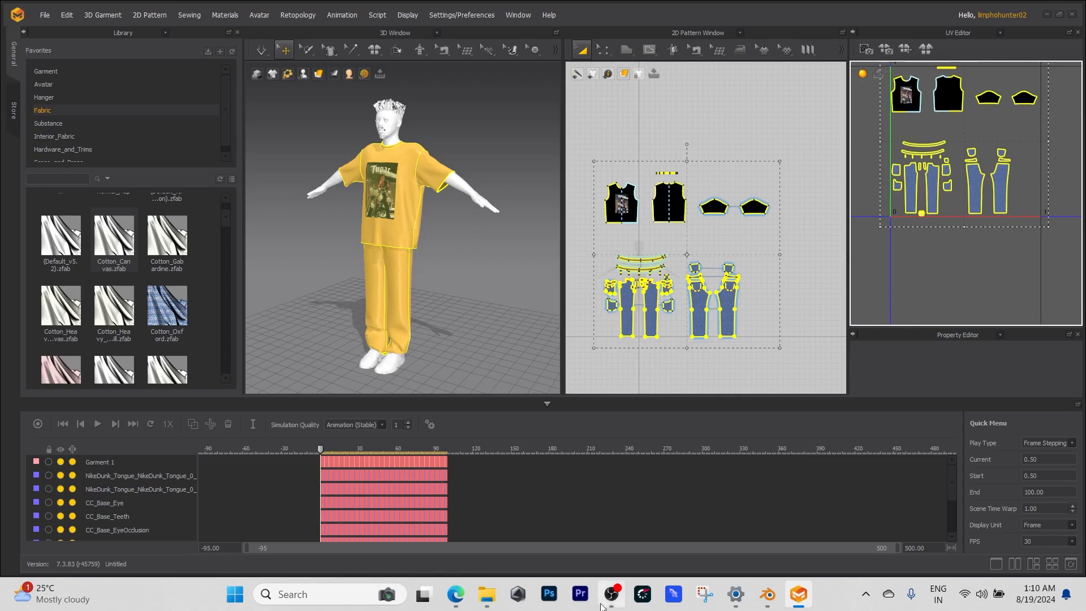
click(630, 591)
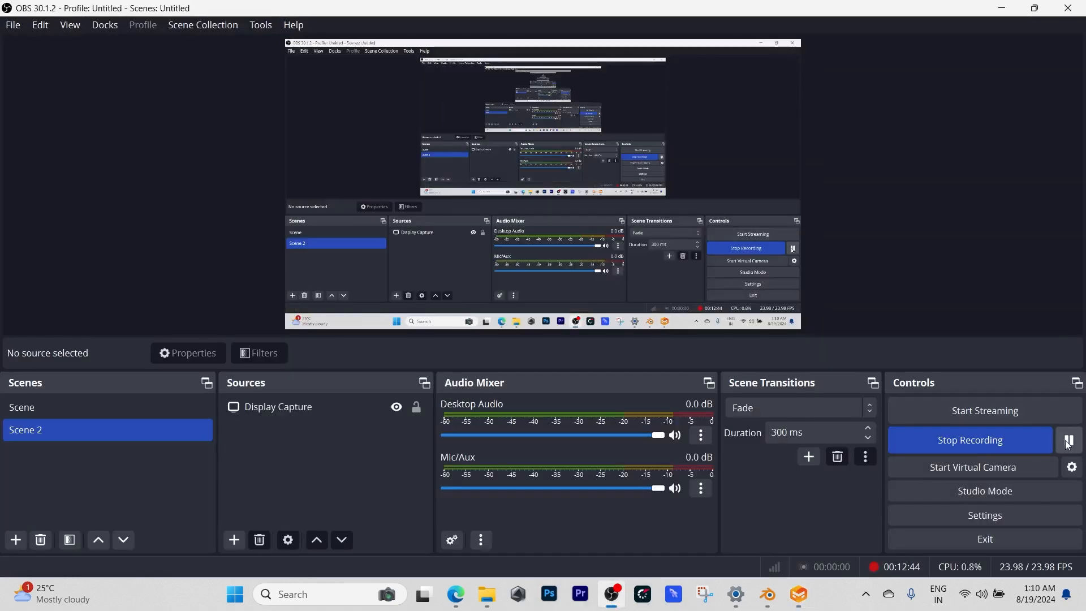
click(1000, 9)
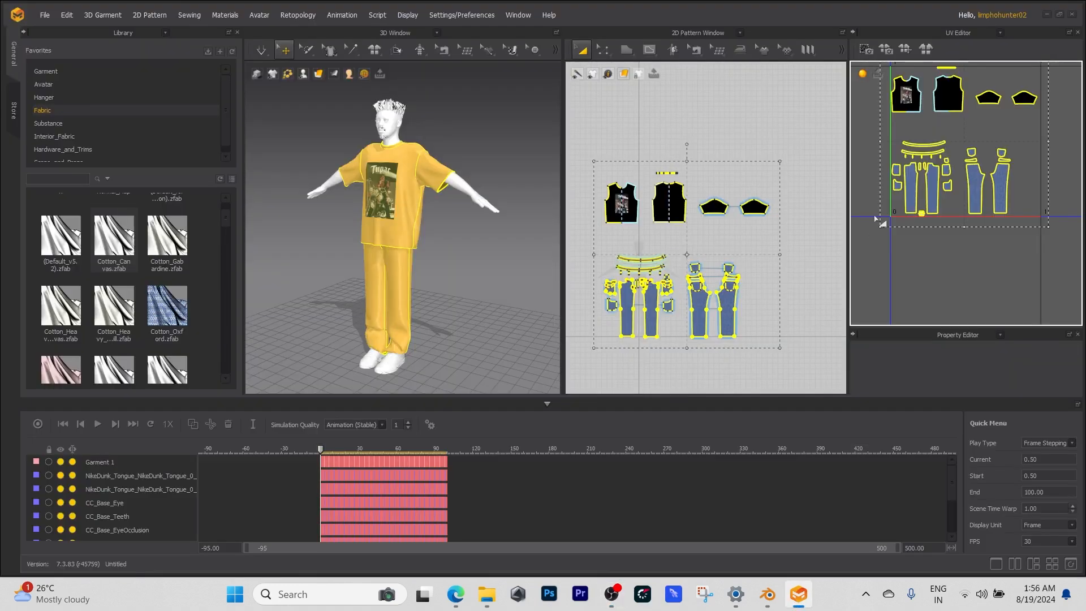
scroll(881, 220, up, 2)
scroll(901, 286, down, 3)
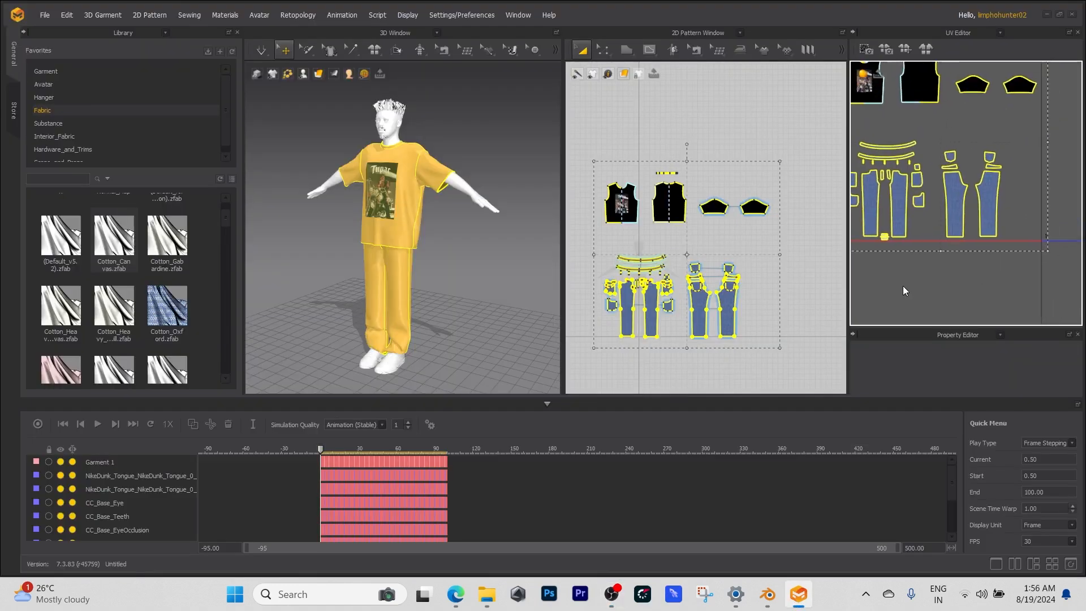
scroll(926, 275, up, 1)
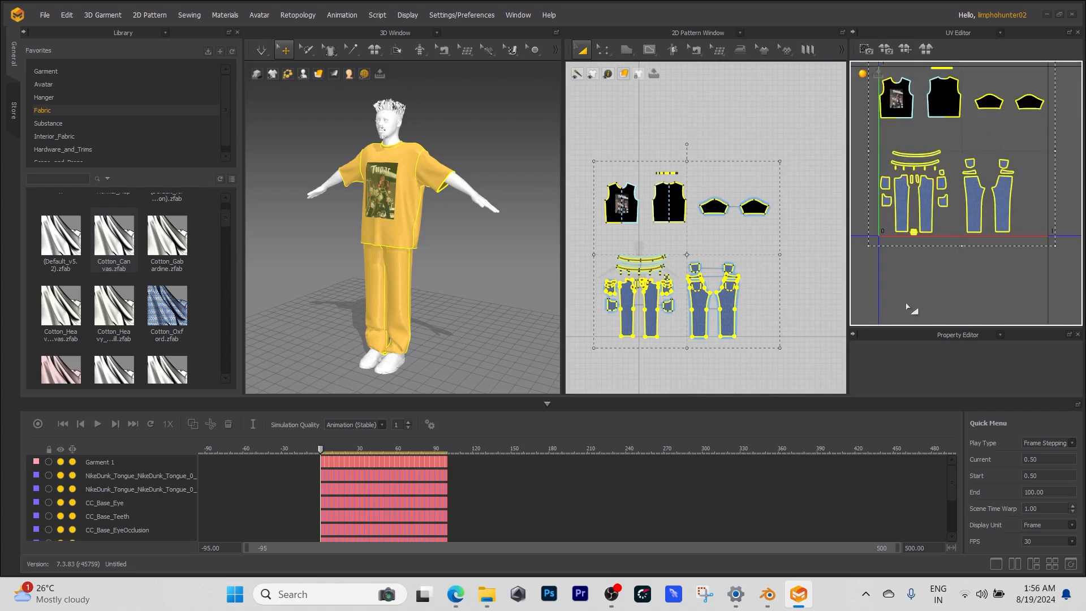
Select only the T-shirt's UV pieces, scale them up to fill more of the tile above the pants, and clear the selection
click(910, 289)
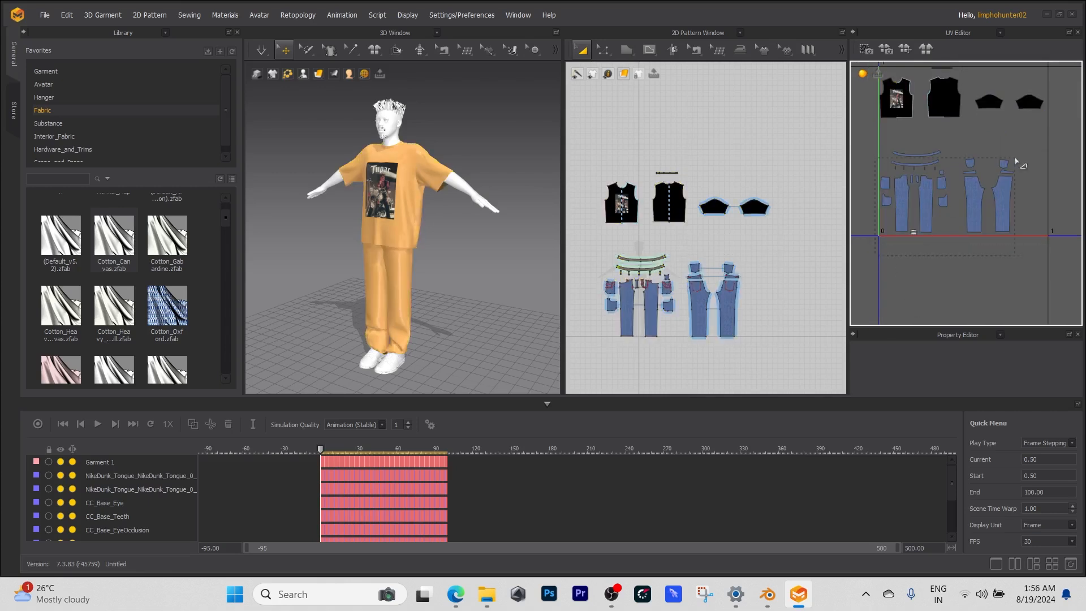
drag(1051, 134, 1052, 137)
click(970, 149)
middle_drag(979, 155, 979, 205)
drag(882, 188, 1014, 137)
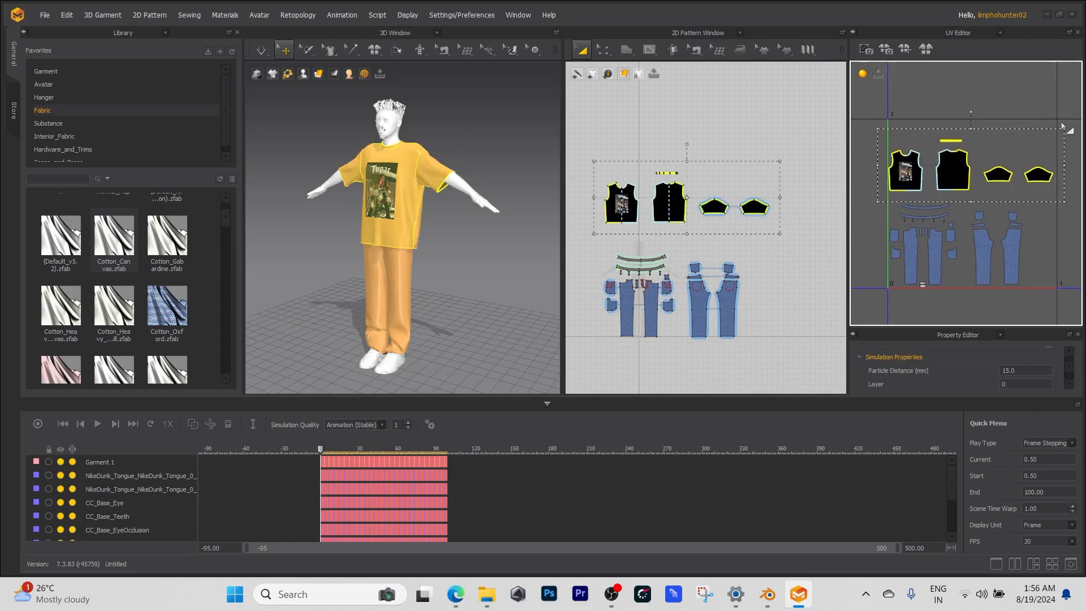
drag(1064, 129, 1082, 86)
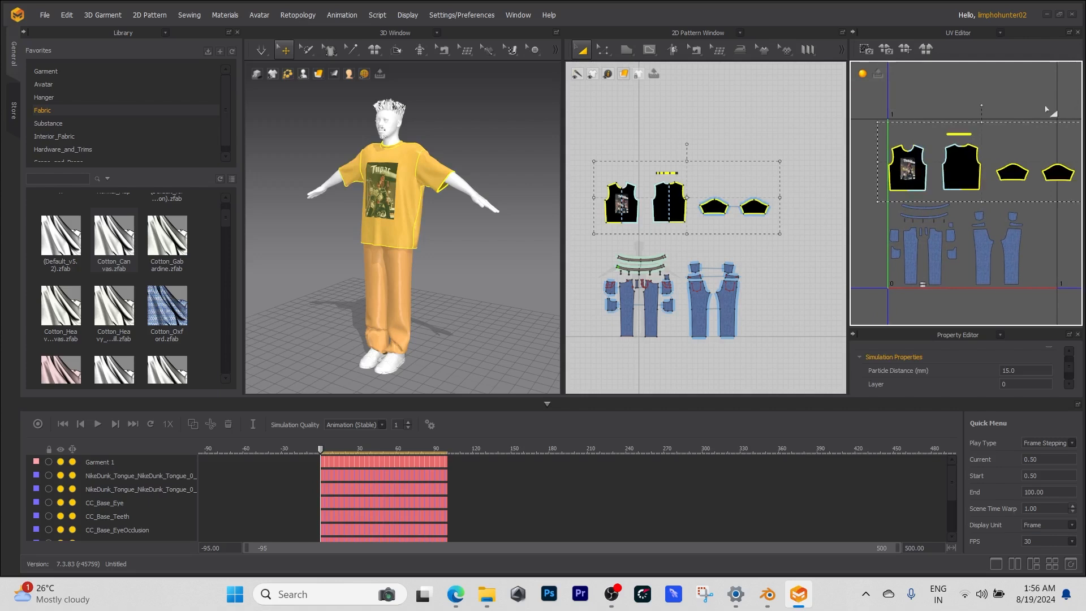
middle_drag(999, 130, 984, 131)
scroll(984, 133, down, 2)
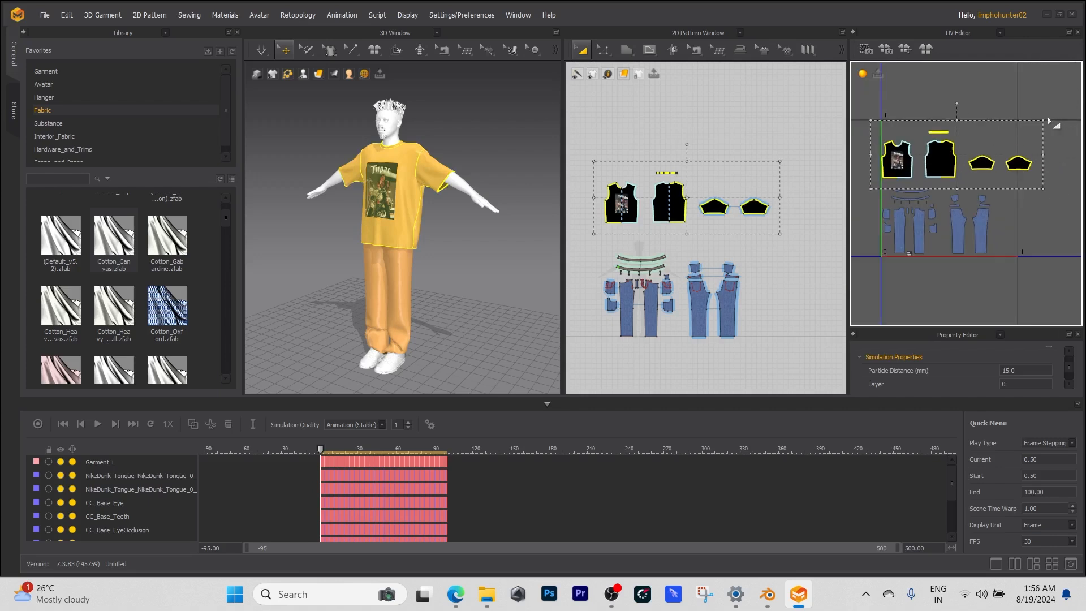
drag(1042, 117, 1068, 95)
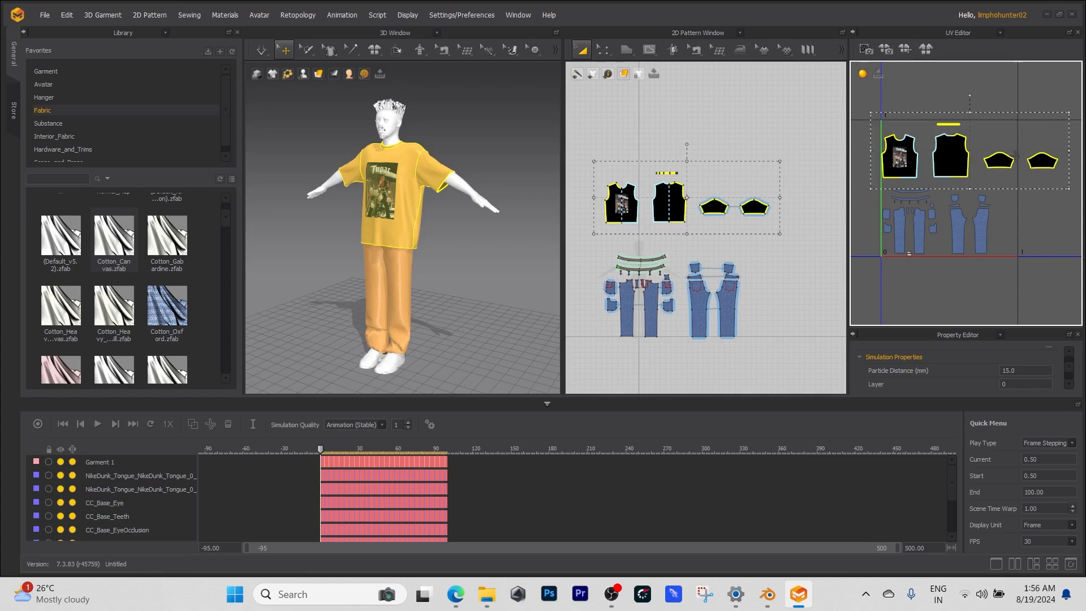
click(994, 100)
scroll(979, 134, up, 3)
scroll(954, 156, down, 2)
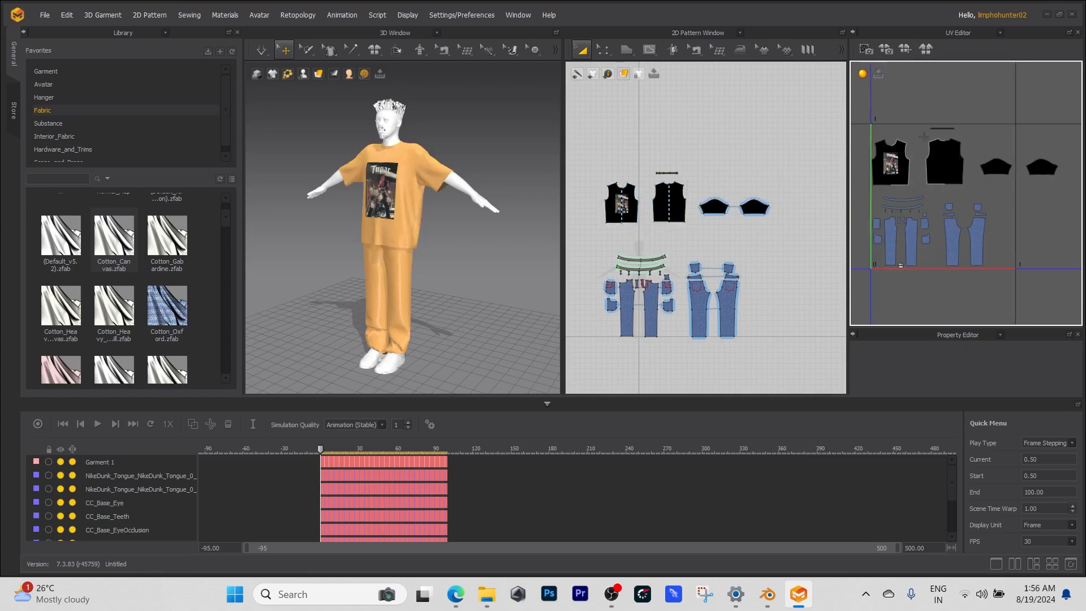
Move the T-shirt's back UV piece close to the front piece and stack the two sleeves beside it
click(948, 165)
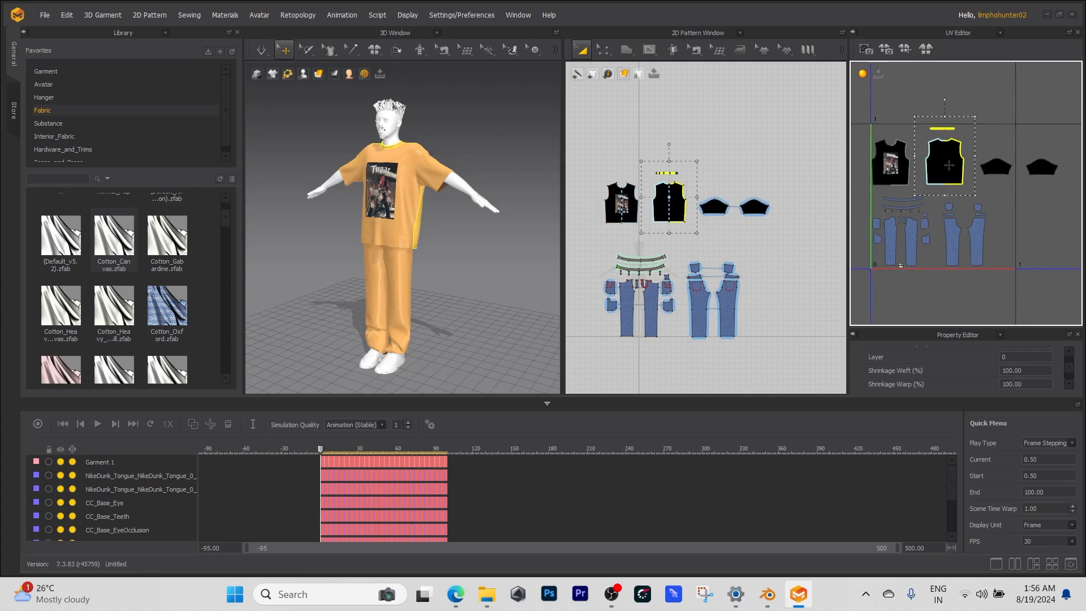
click(995, 165)
mouse_move(964, 144)
mouse_down()
mouse_move(971, 134)
mouse_move(971, 149)
mouse_up()
drag(1036, 167, 965, 168)
click(1012, 180)
middle_drag(887, 318, 890, 297)
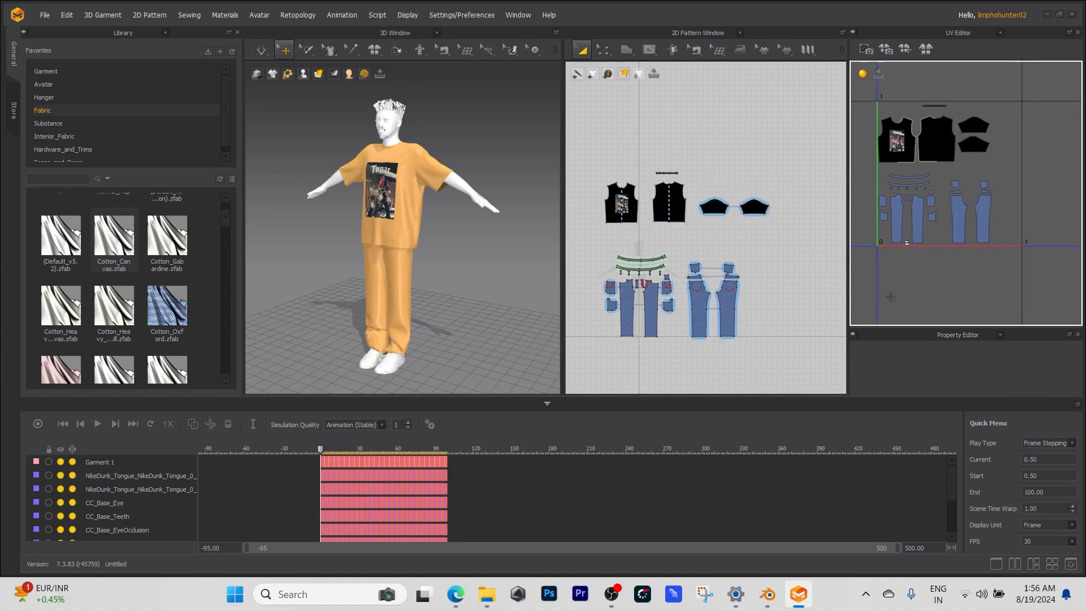
Scale up all the pants UV pieces to nearly the tile's width and shift them clear of the T-shirt pieces
drag(982, 206, 1033, 143)
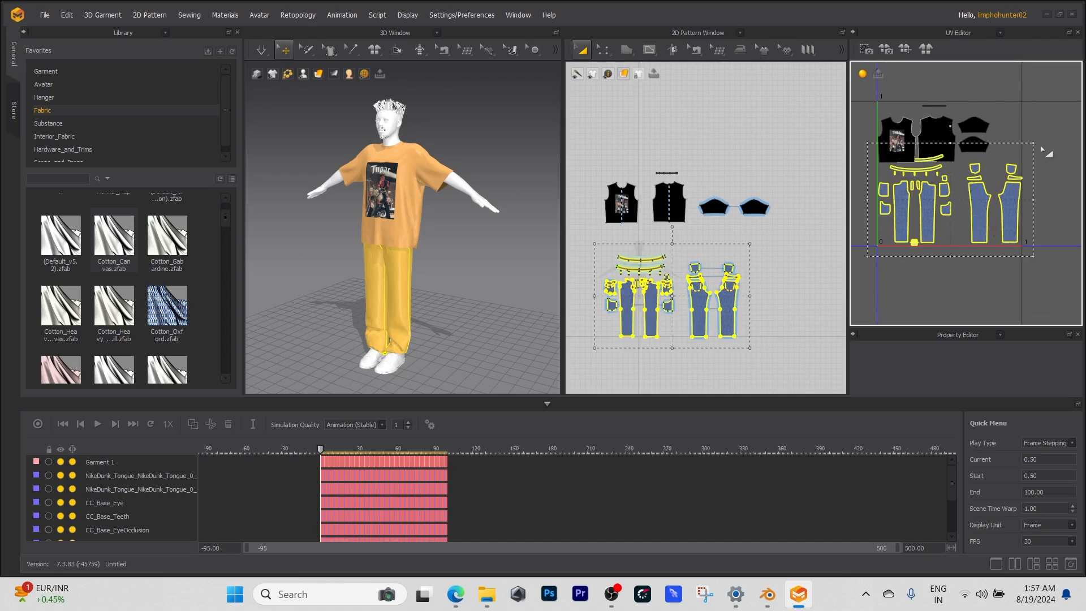
drag(1034, 145, 1023, 149)
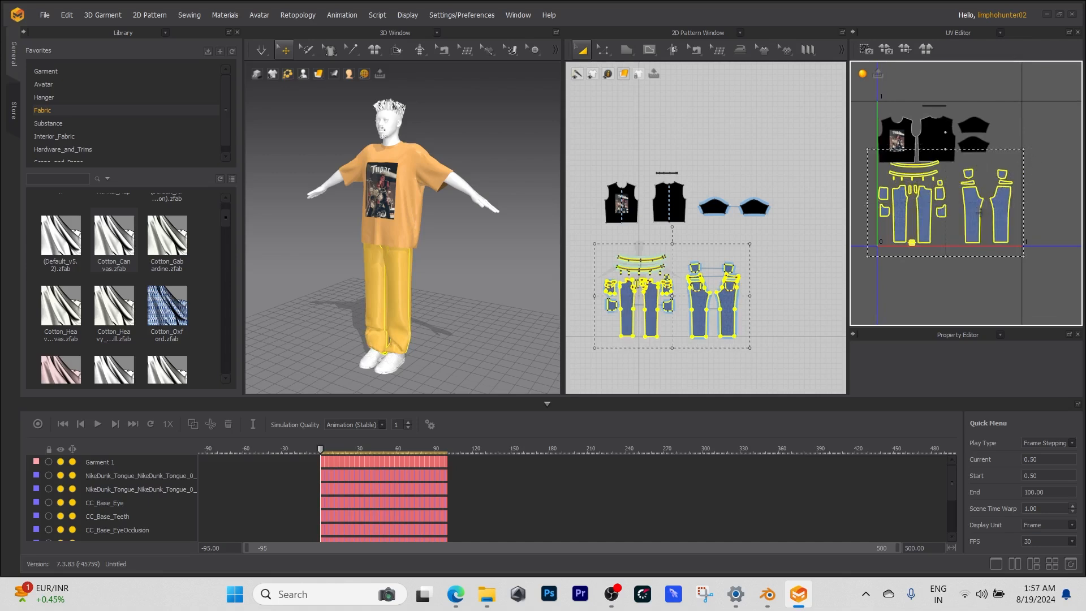
drag(972, 211, 983, 219)
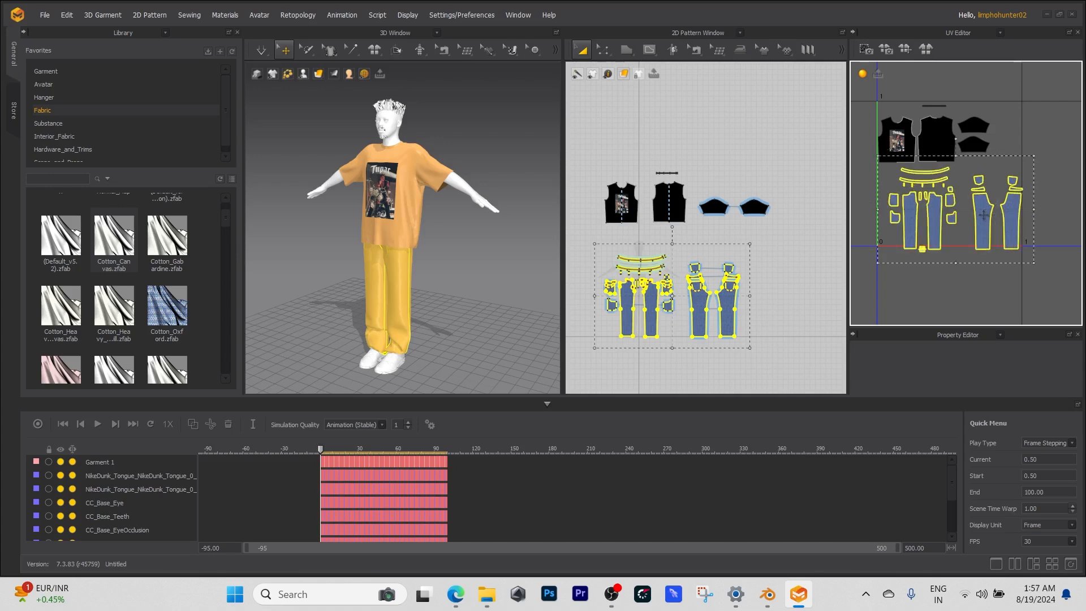
Move the tiny UV piece between the pants legs up to the free space above the sleeves
scroll(982, 221, up, 3)
click(900, 290)
click(904, 258)
drag(903, 258, 971, 72)
Select all the pants UV pieces, reposition them inside the 0-1 tile below the T-shirt pieces, and clear the selection
scroll(933, 204, down, 1)
drag(862, 263, 1041, 167)
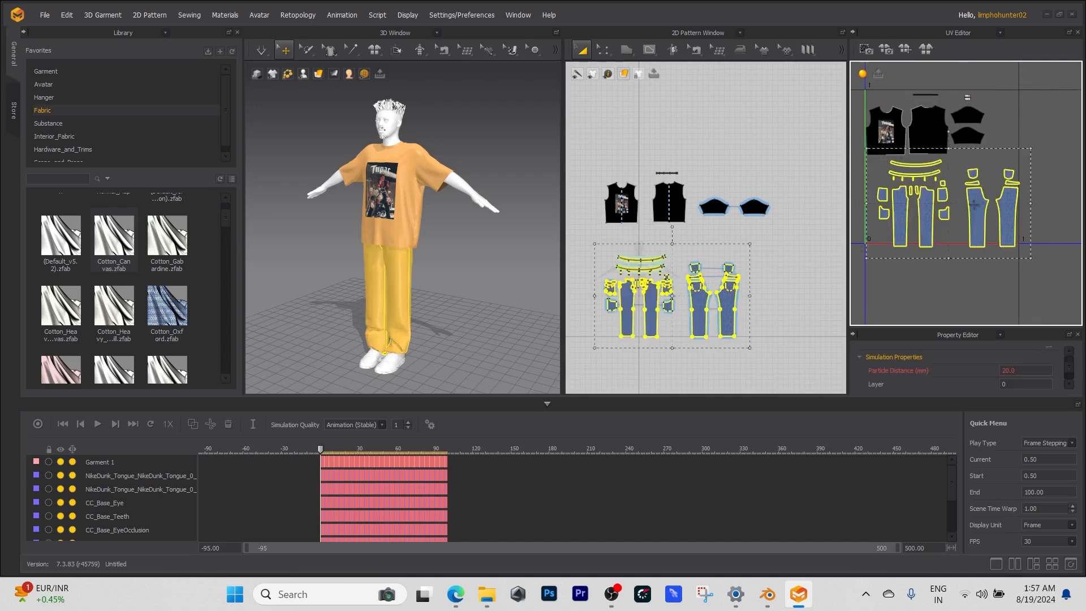
scroll(974, 205, up, 2)
drag(978, 237, 978, 229)
scroll(965, 253, down, 3)
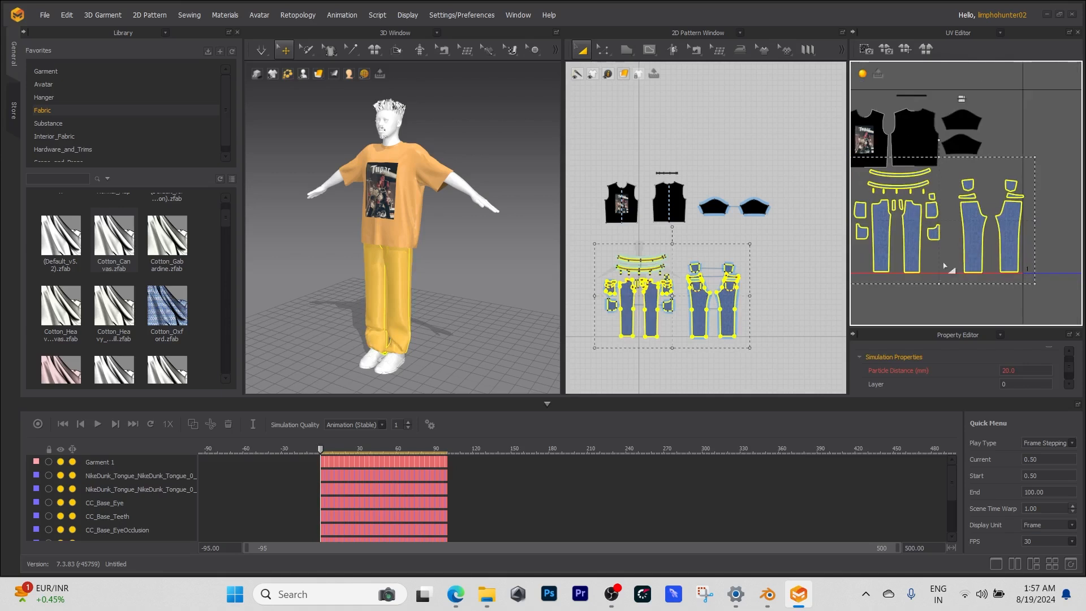
click(929, 290)
scroll(944, 273, up, 3)
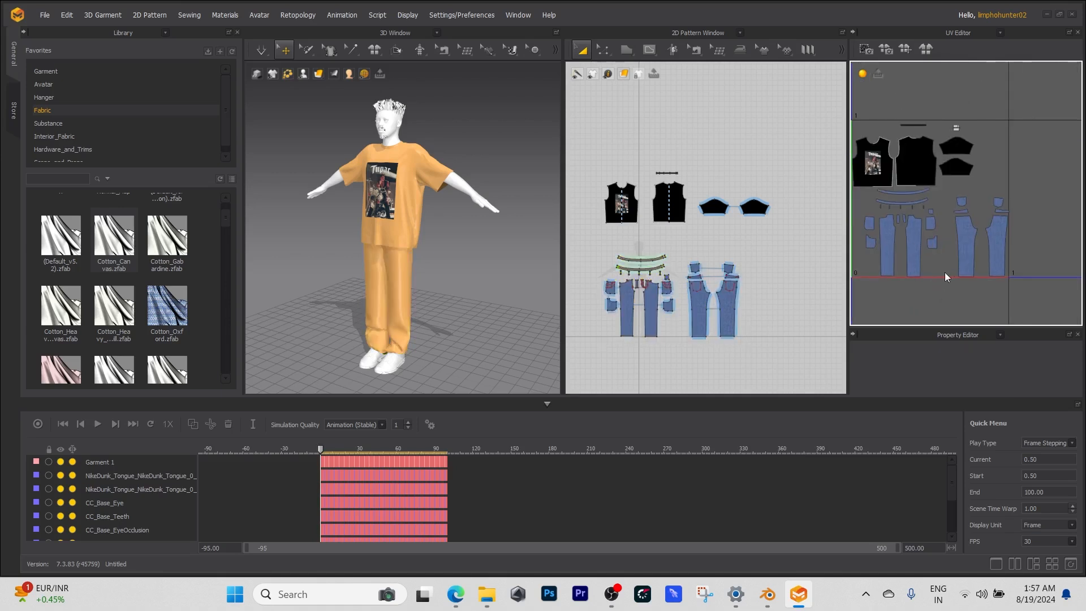
middle_drag(948, 260, 943, 262)
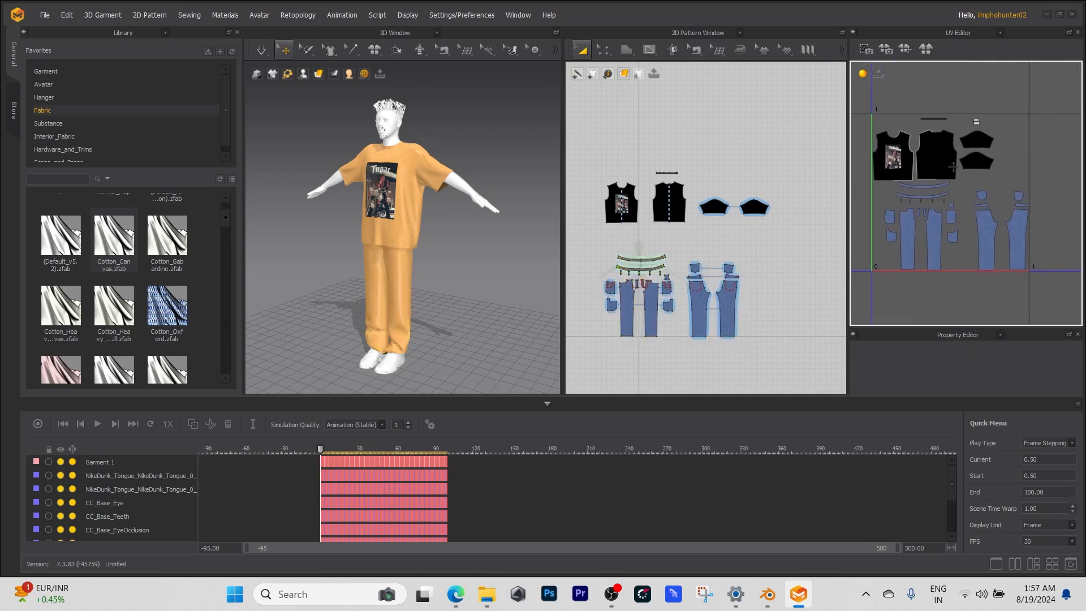
Reorder the T-shirt UV row as sleeves, back, front, and move the tiny piece into the gap between the pants legs
drag(878, 163, 1011, 163)
drag(941, 157, 920, 157)
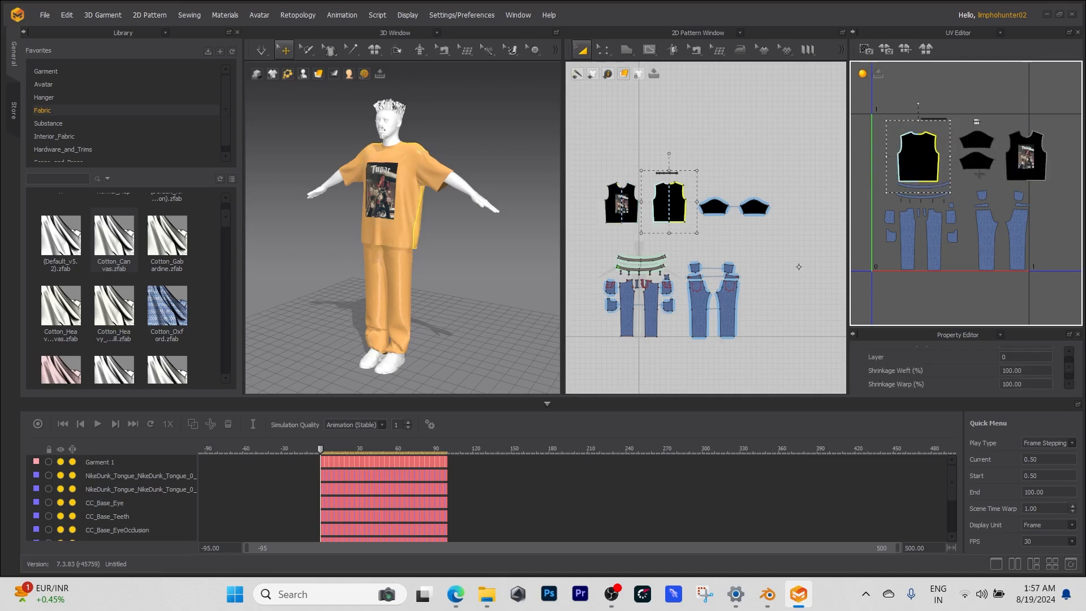
click(957, 177)
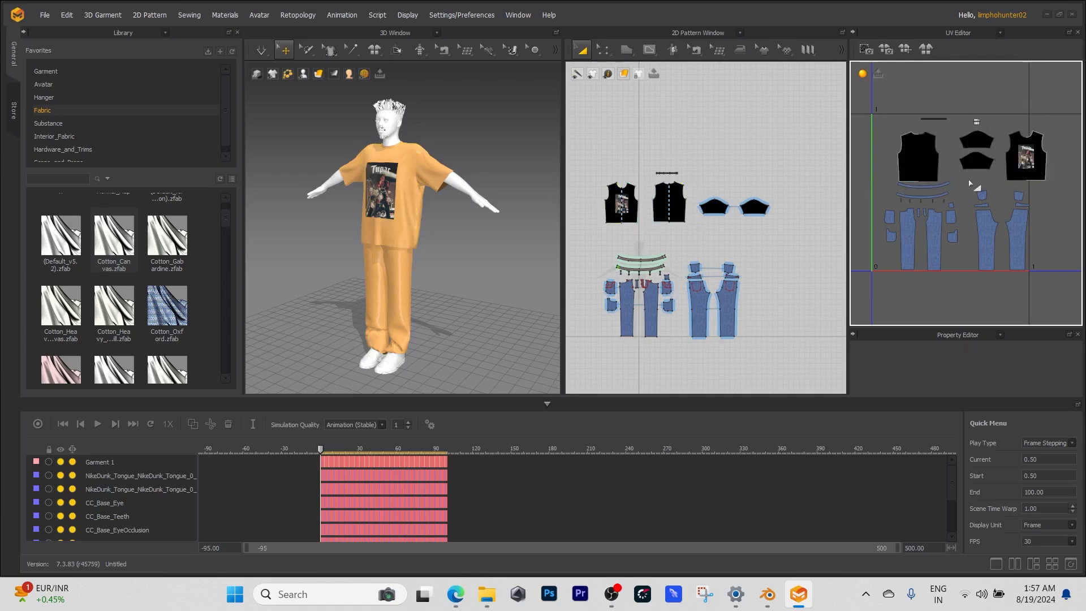
drag(1001, 192, 888, 132)
drag(937, 172, 953, 148)
drag(952, 93, 989, 131)
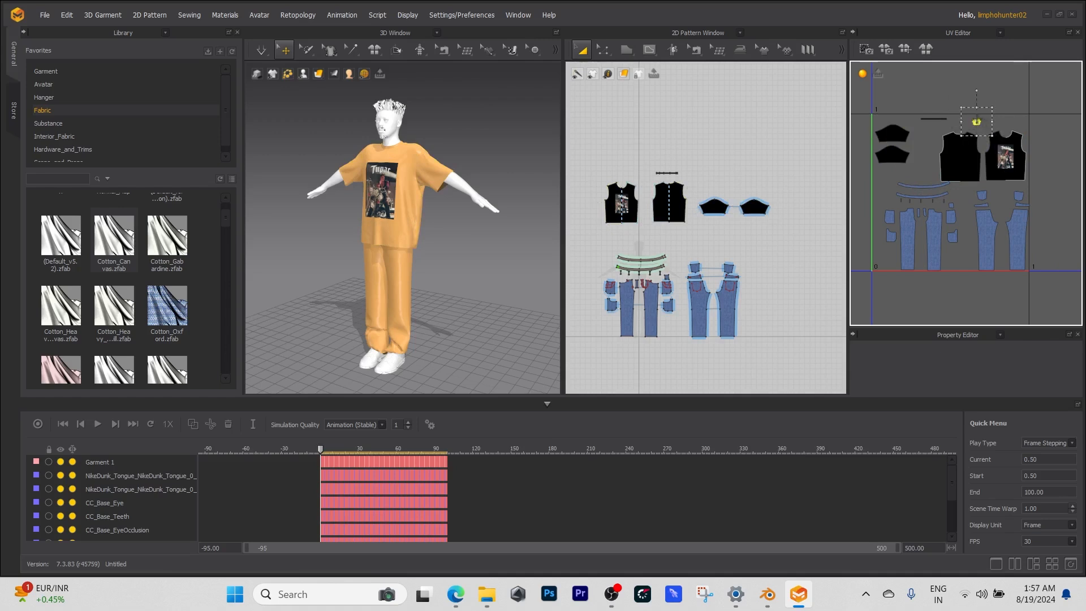
click(958, 262)
Scale up the T-shirt's front and back UV pieces together and space the back piece apart from the front
drag(1036, 121, 940, 195)
drag(1046, 111, 1052, 101)
click(967, 76)
click(952, 150)
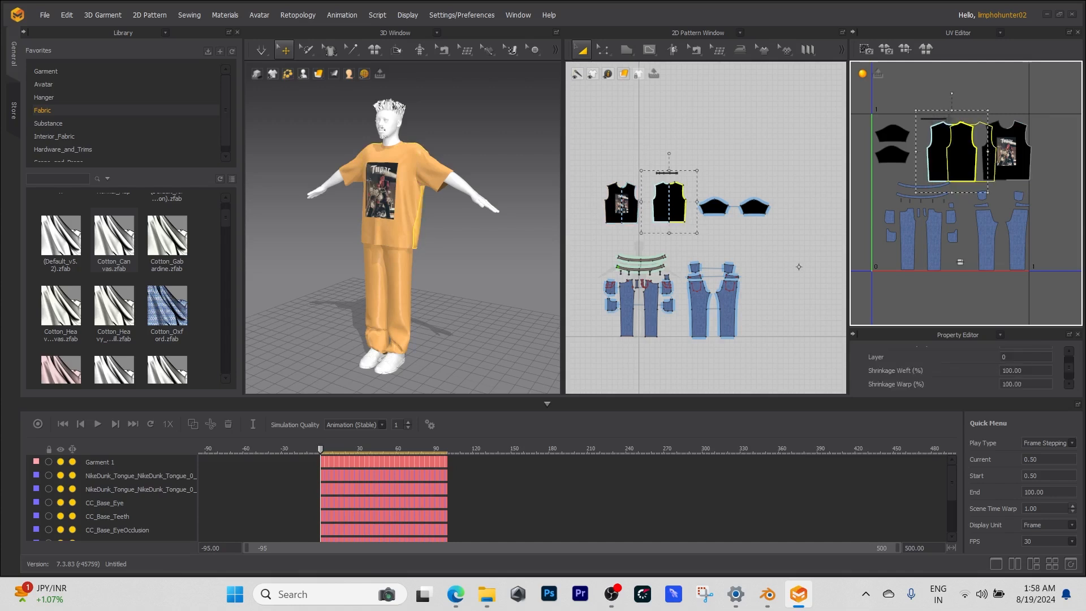
drag(951, 150, 962, 150)
key(ctrl+z)
scroll(929, 134, up, 3)
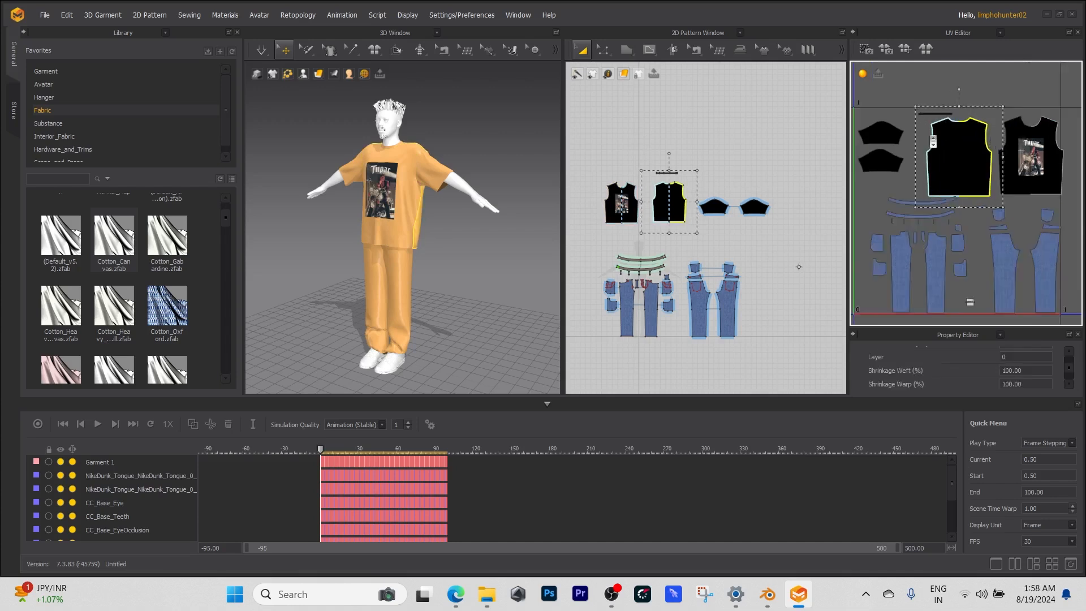
Move the collar strip's UV piece so it sits centred above the T-shirt's back piece
click(912, 97)
drag(922, 105, 955, 100)
scroll(955, 100, down, 4)
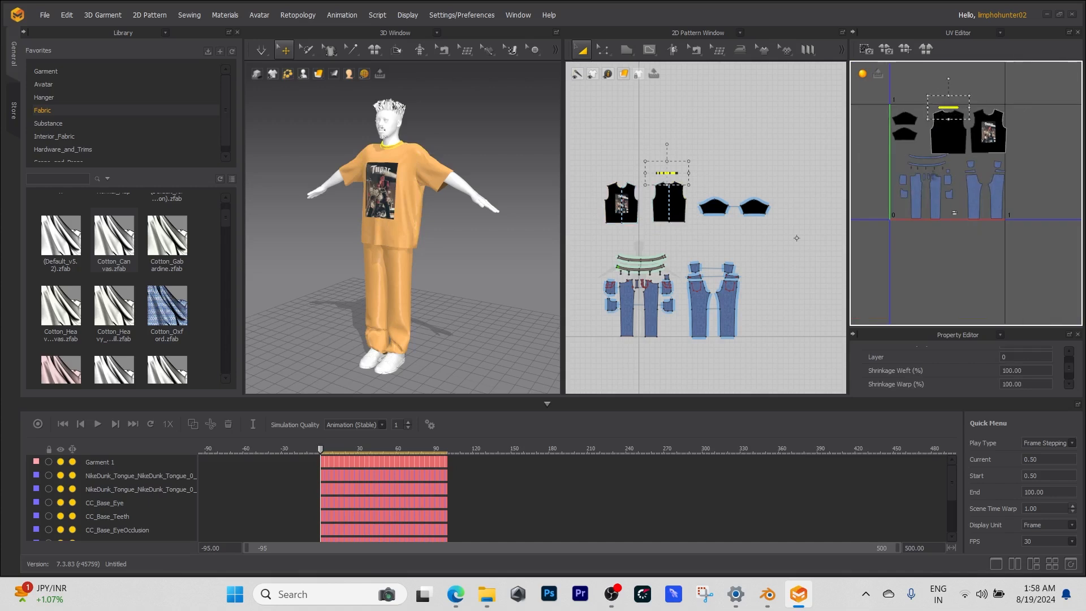
Nudge the T-shirt's back UV piece to leave clearance below the collar strip, and clear the selection
scroll(943, 148, up, 3)
click(962, 126)
drag(961, 126, 961, 128)
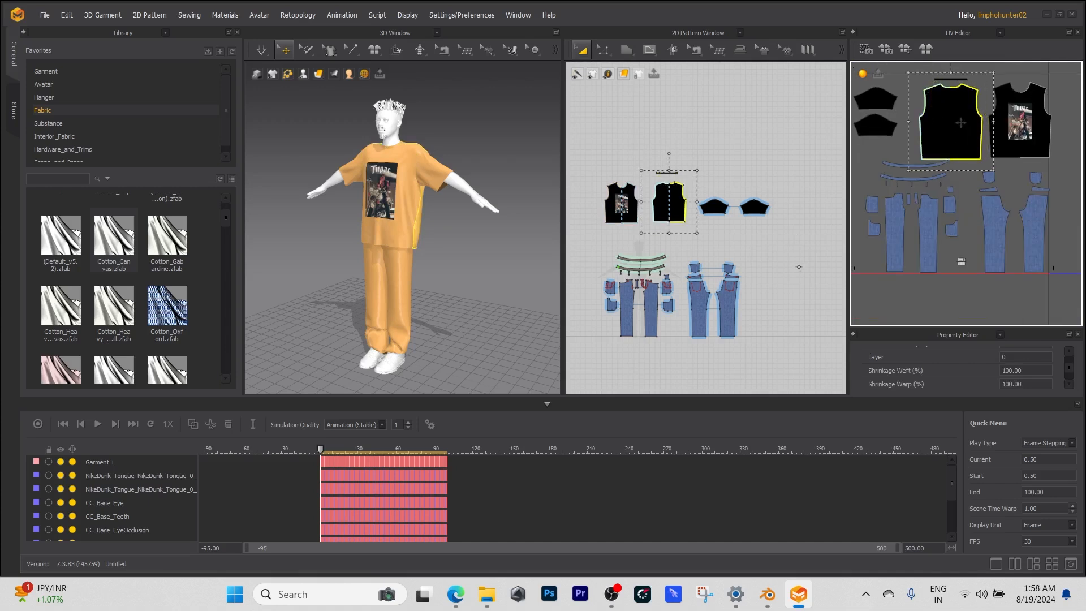
click(945, 83)
click(948, 94)
scroll(946, 91, up, 3)
scroll(945, 92, down, 5)
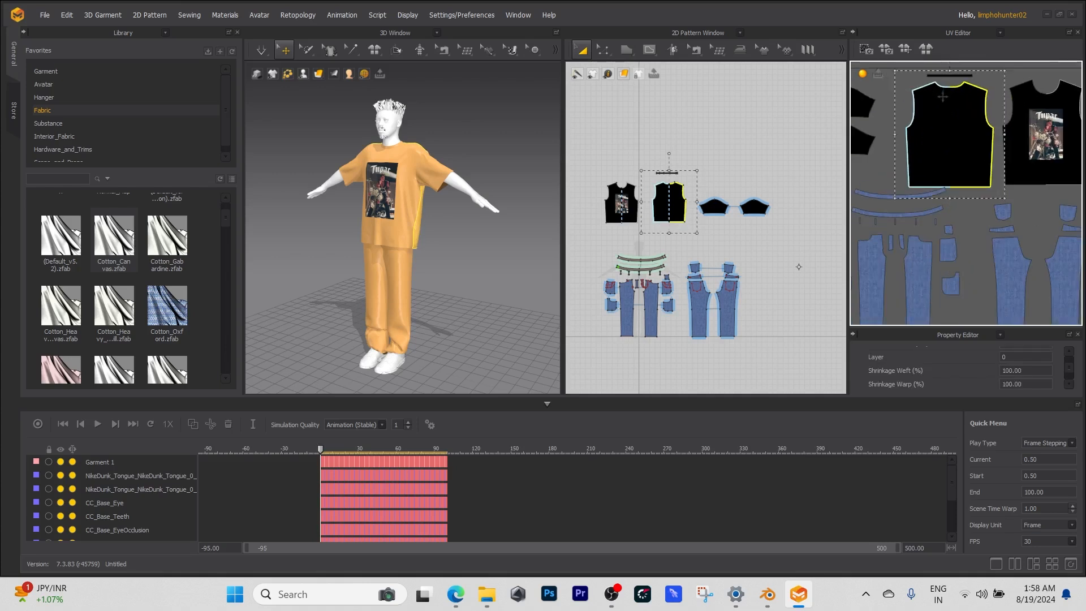
click(955, 249)
scroll(953, 83, up, 5)
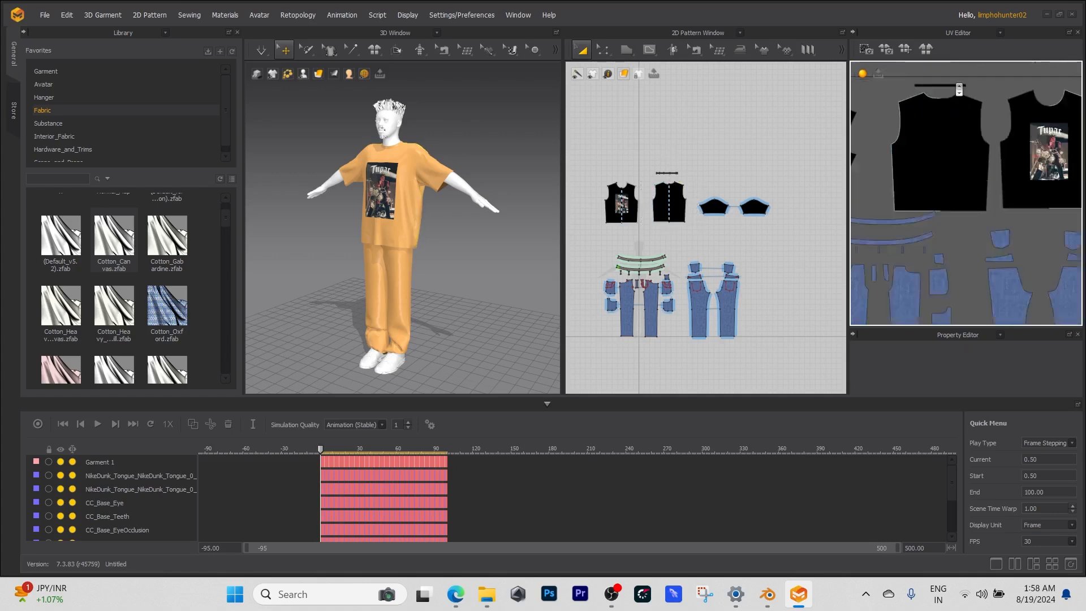
Move the collar strip's UV piece to just above the two T-shirt sleeve pieces, inside the 0-1 tile, and clear the selection
click(898, 94)
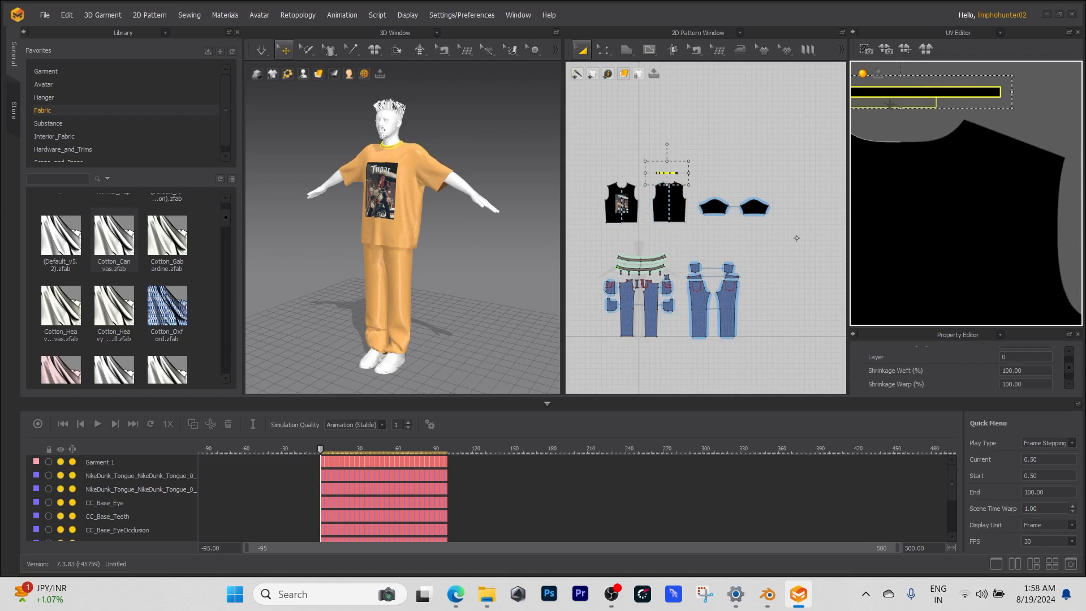
scroll(900, 101, down, 3)
scroll(881, 113, down, 2)
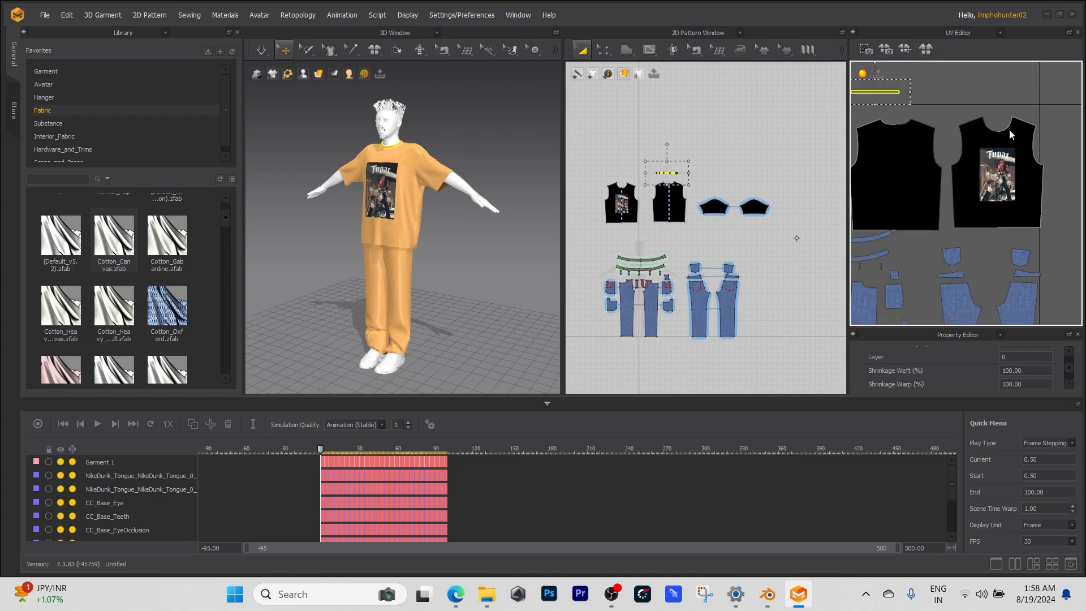
middle_drag(857, 158, 997, 123)
scroll(982, 138, down, 2)
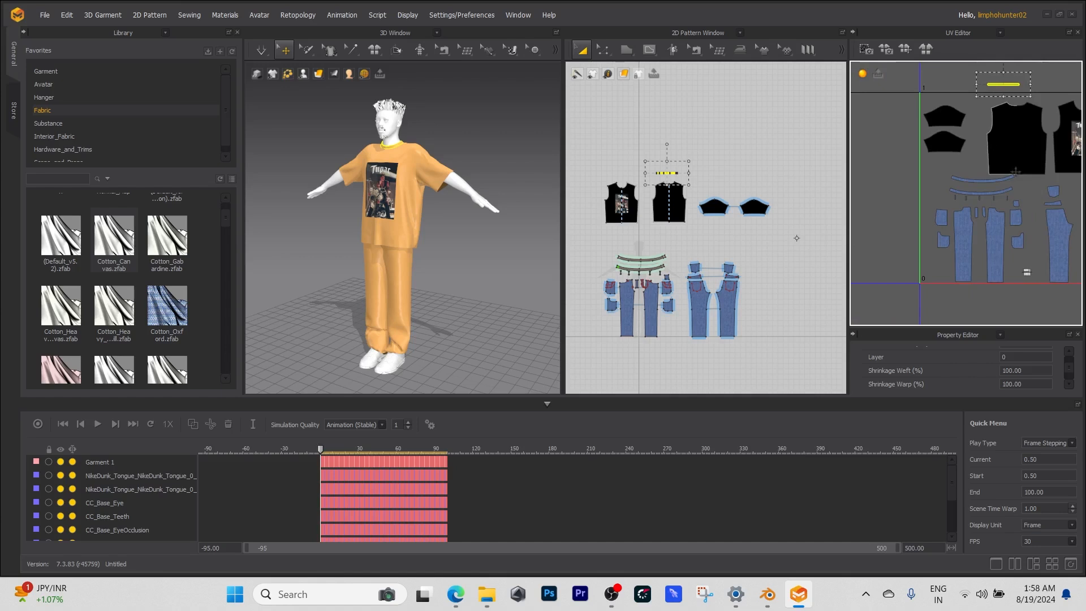
middle_drag(988, 185, 1004, 166)
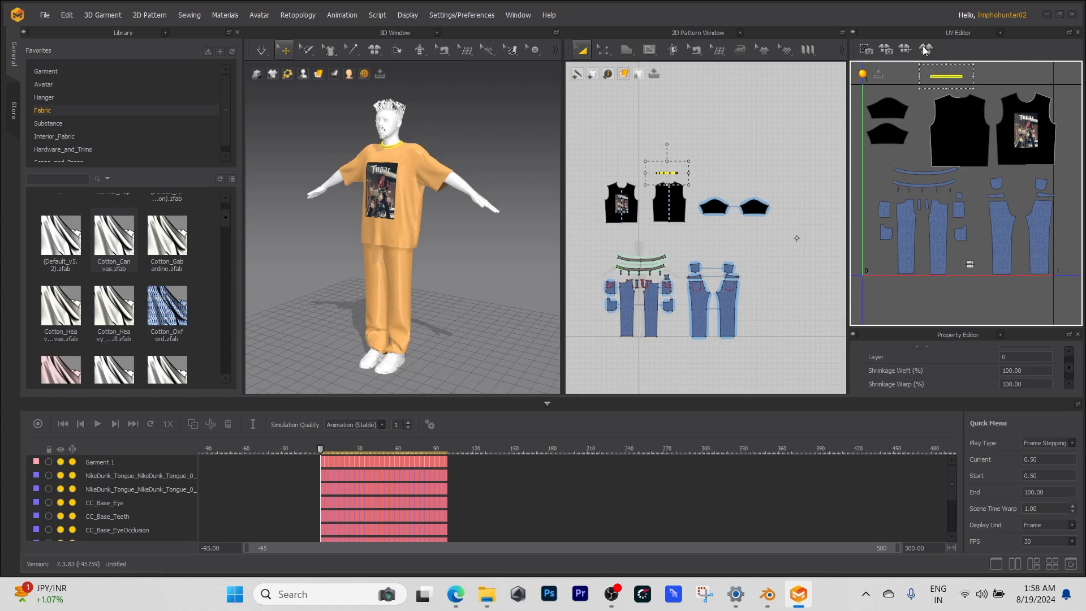
scroll(937, 137, down, 1)
middle_drag(939, 135, 943, 167)
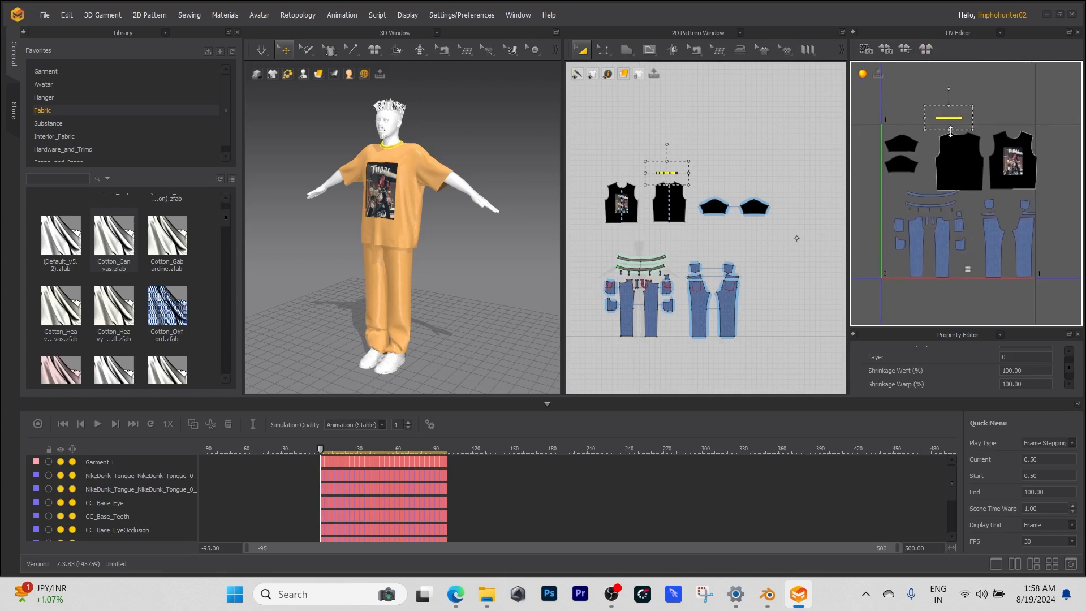
drag(941, 128, 901, 131)
click(937, 107)
Shift the T-shirt's front and back UV pieces together upward toward the tile's upper edge and clear the selection
drag(979, 164, 1047, 216)
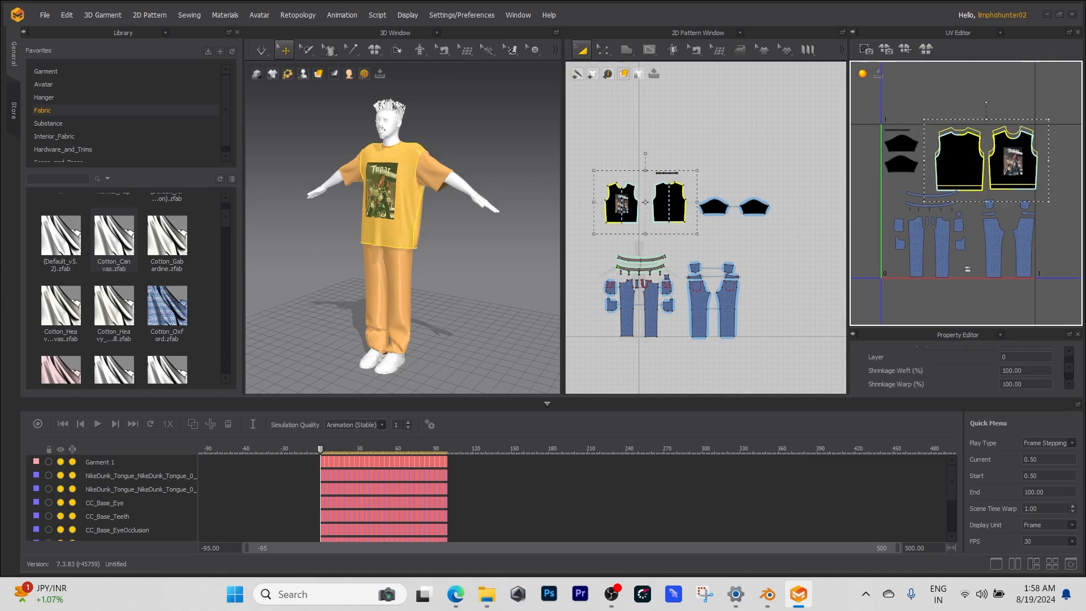
click(998, 89)
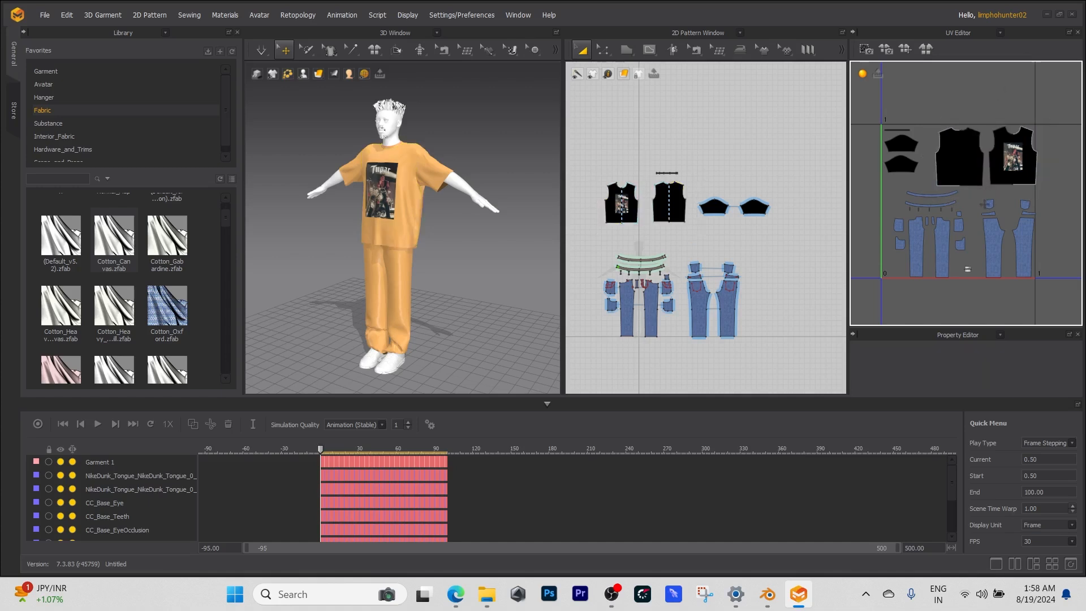
scroll(983, 208, down, 1)
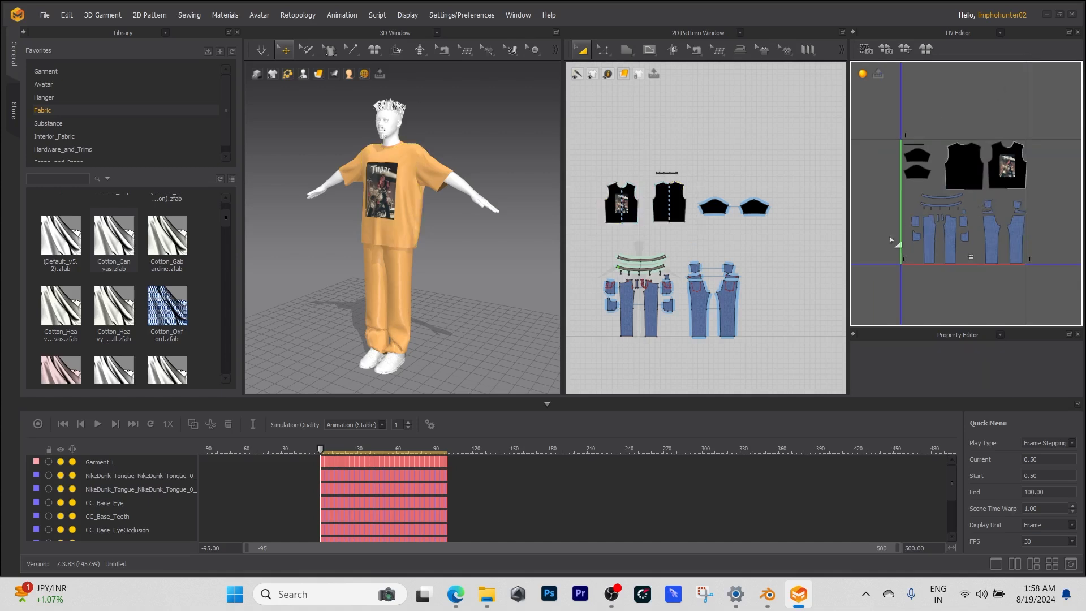
Scale up the collar strip and both sleeve UV pieces together, reposition them beside the T-shirt's back piece, and clear the selection
scroll(906, 210, up, 2)
drag(931, 153, 982, 73)
drag(935, 105, 941, 118)
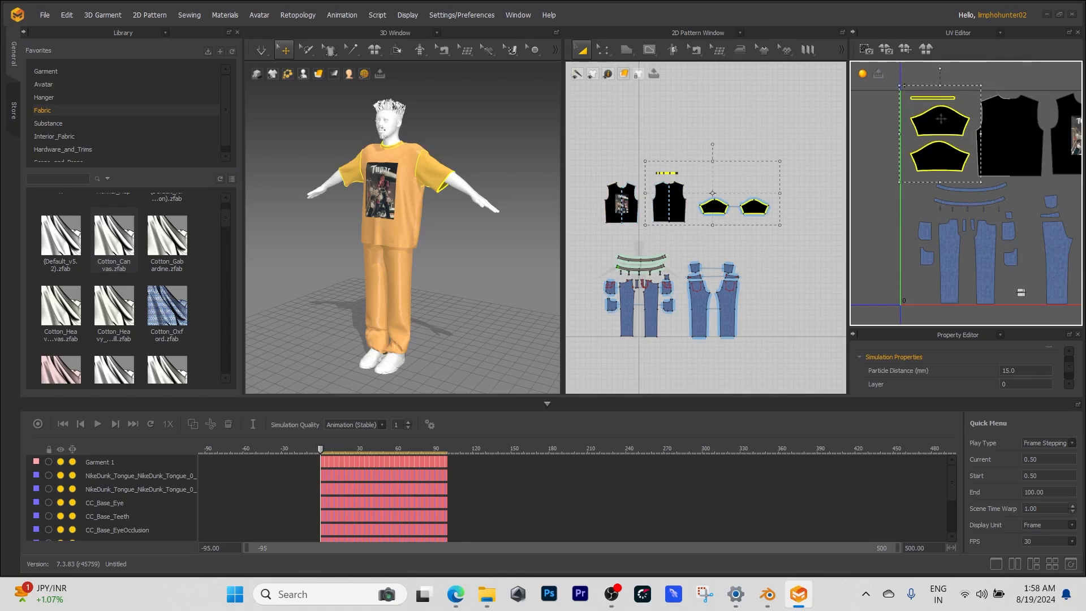
click(888, 155)
scroll(883, 155, down, 2)
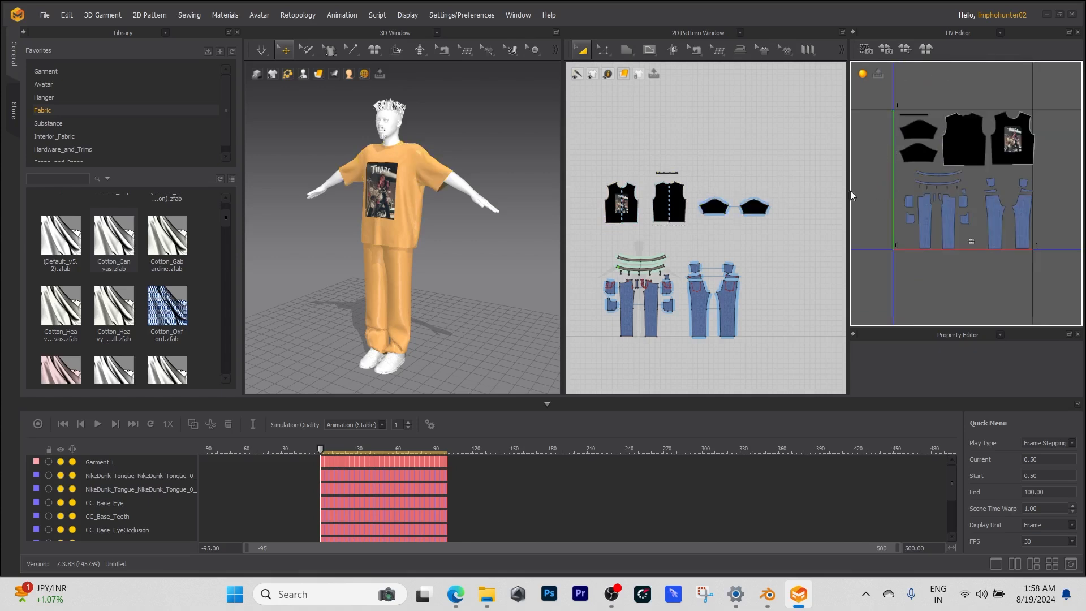
Delete the avatar from the 3D scene so that only the garment remains
click(456, 186)
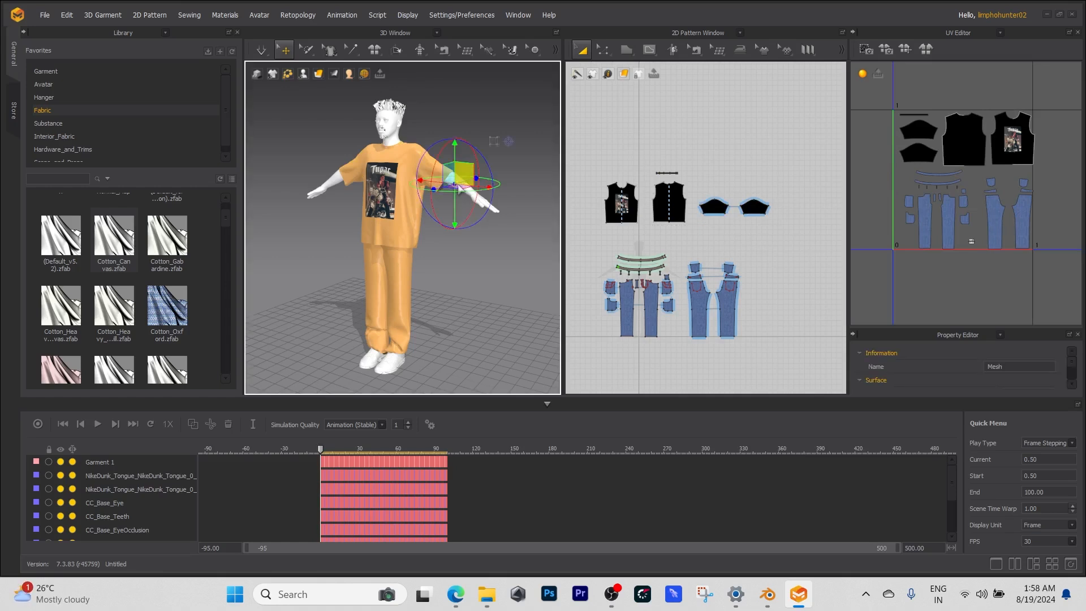
right_click(478, 273)
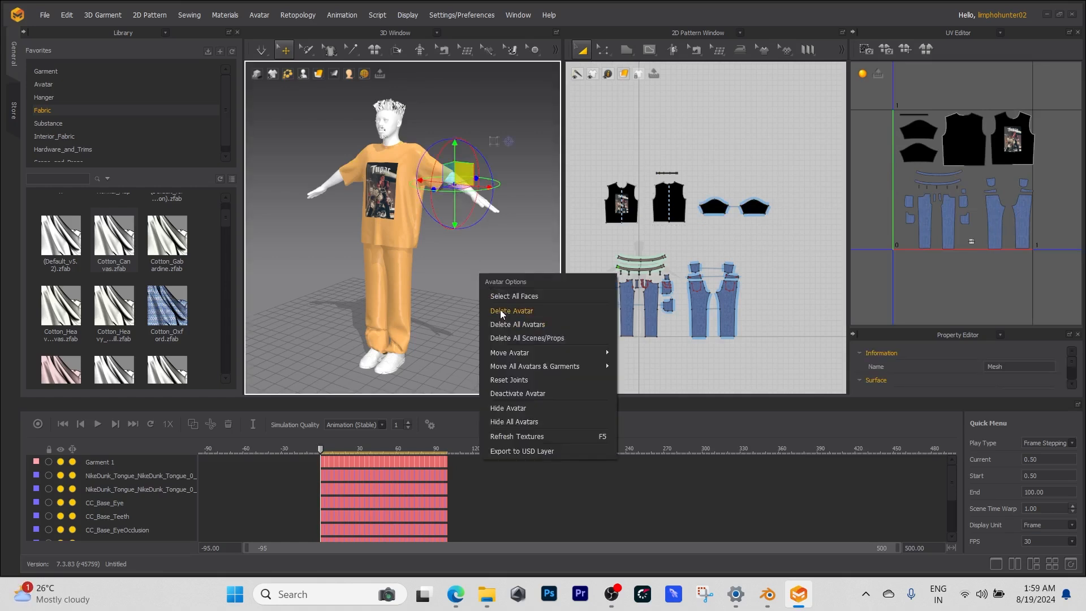
click(500, 310)
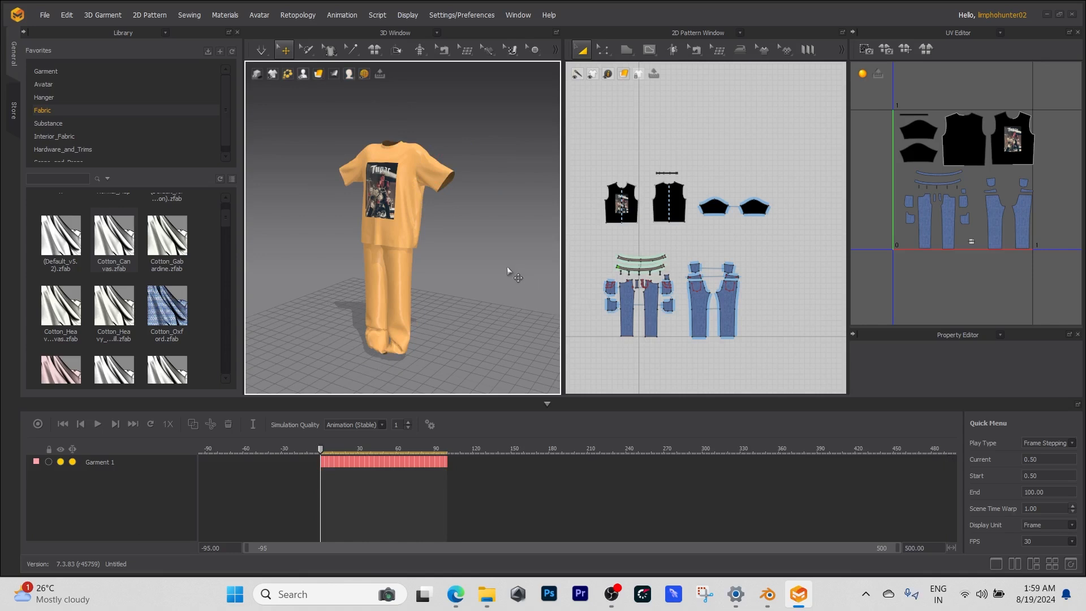
Export the whole selected garment to the Documents > VFX folder as an Alembic file named ProjectAnimation, keeping Ogawa, Thin, Unweld and Unified UV Coordinates
key(ctrl+a)
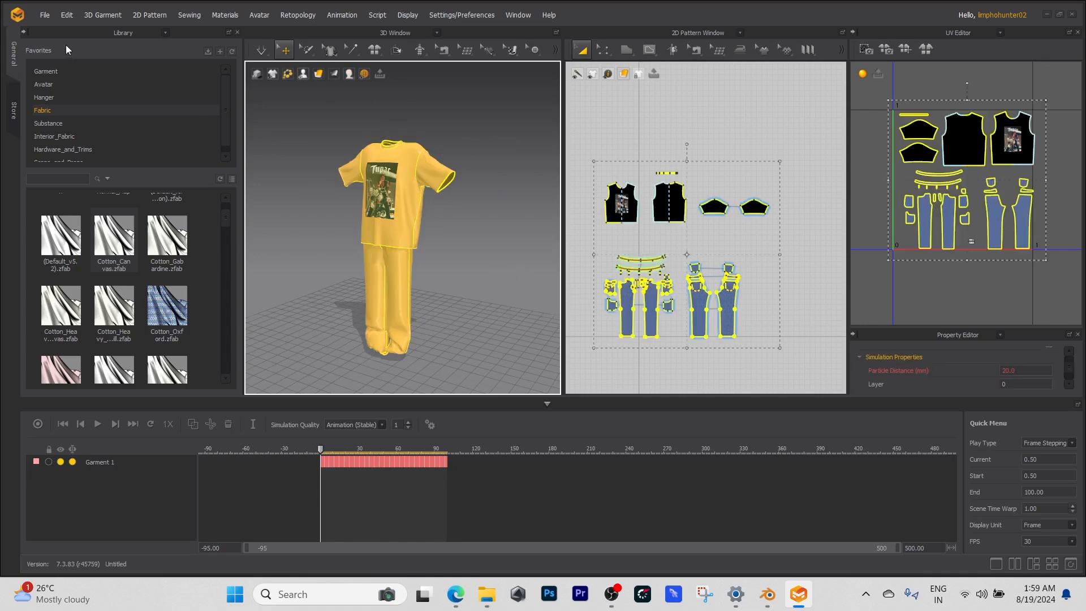
click(46, 16)
mouse_move(87, 159)
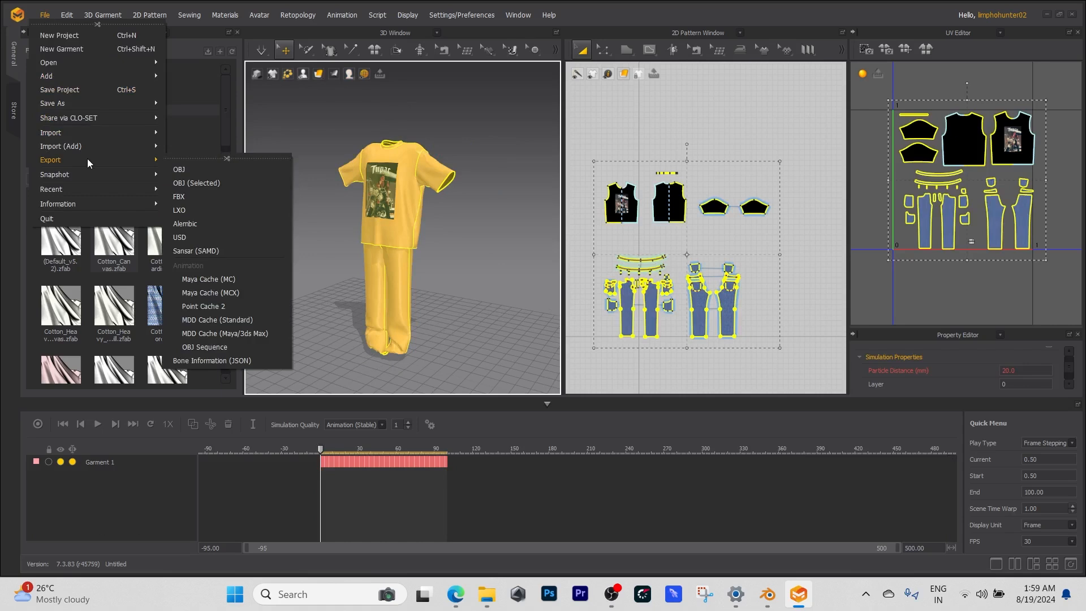
click(199, 224)
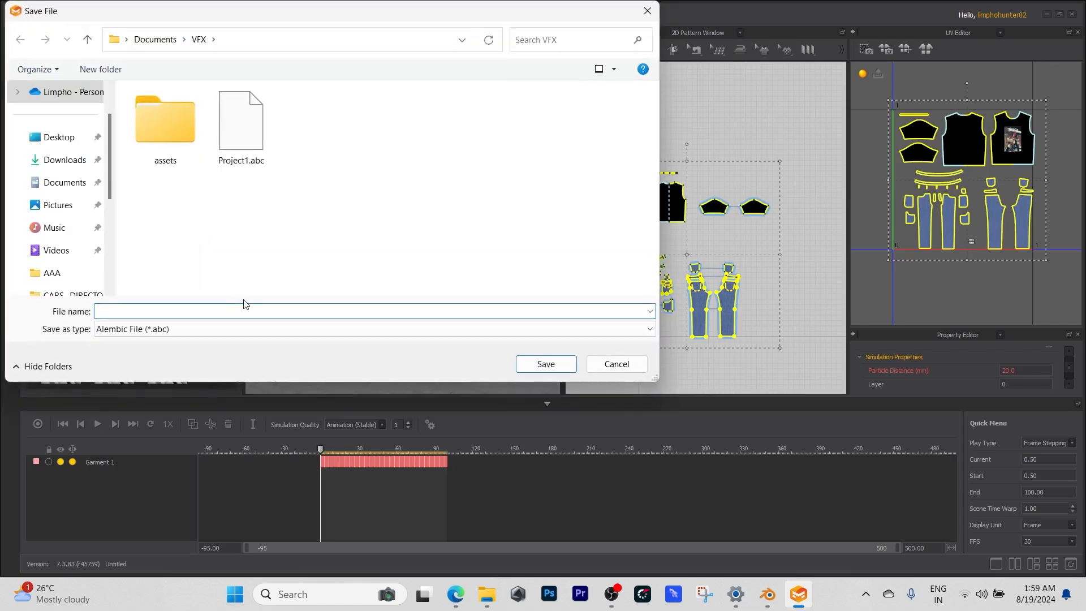
text(VFX)
key(BackSpace)
key(BackSpace)
key(BackSpace)
text(Pr)
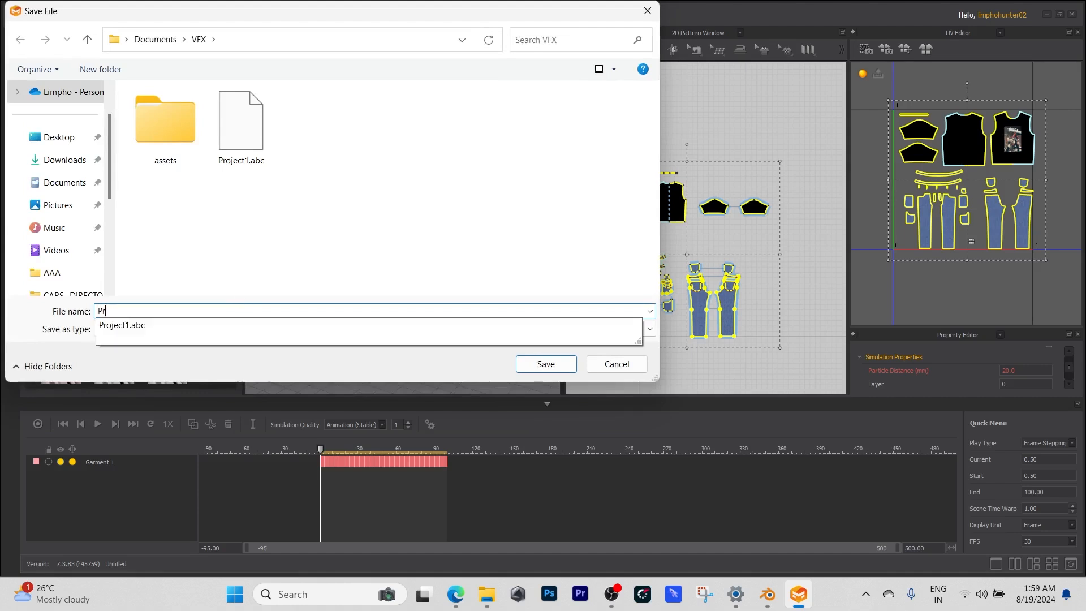
text(ojectAni)
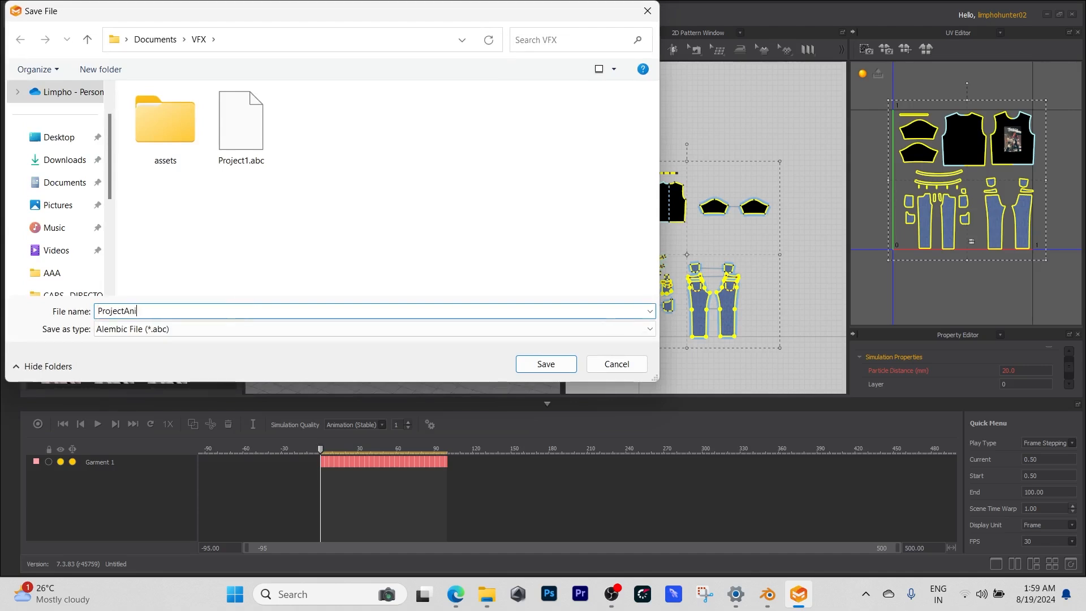
text(mation)
key(Return)
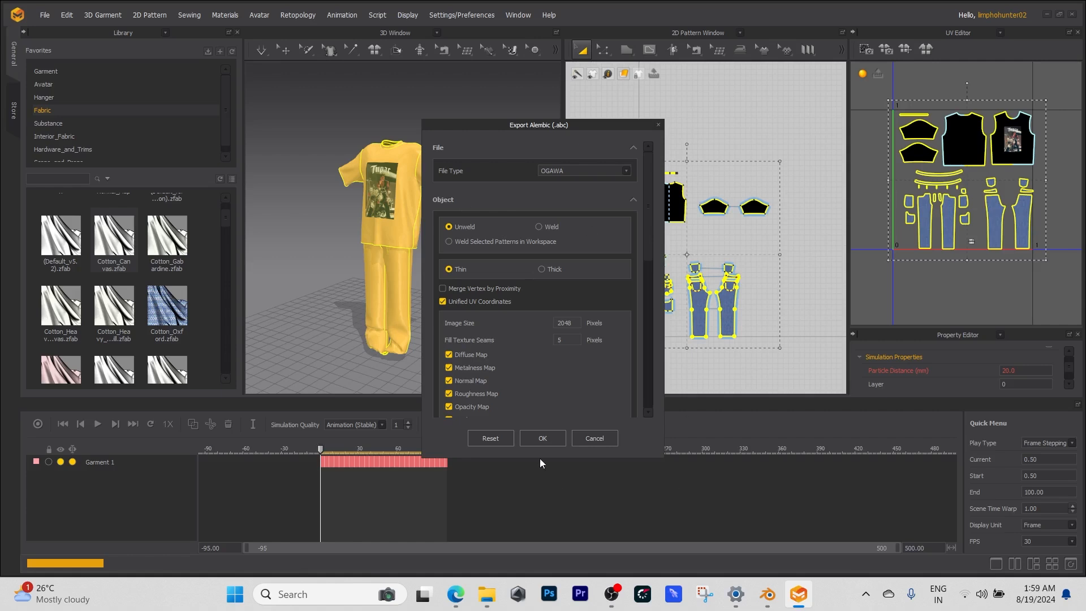
scroll(518, 341, down, 5)
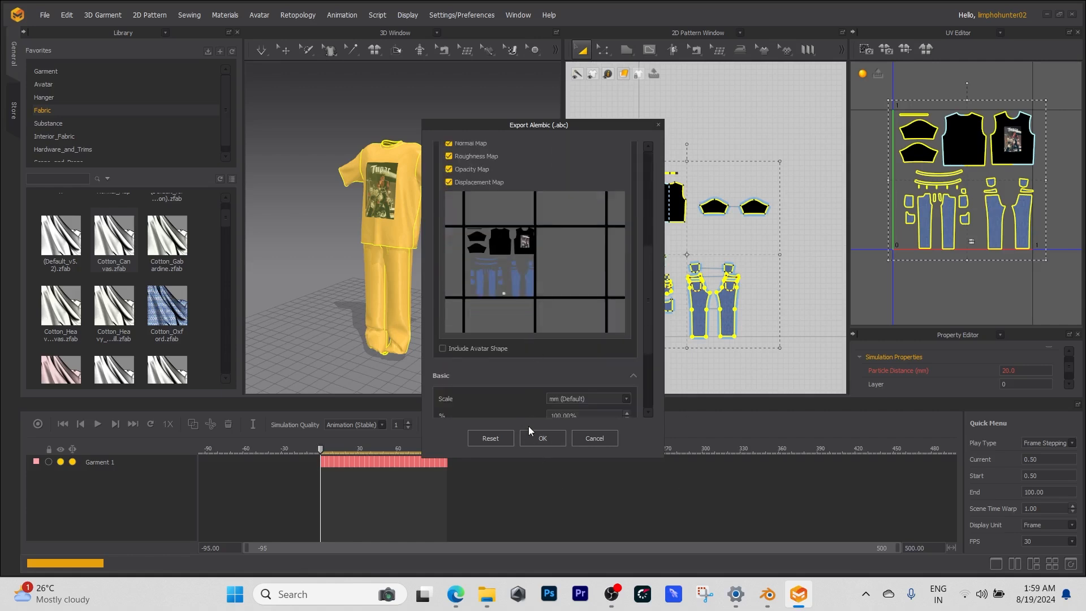
click(542, 439)
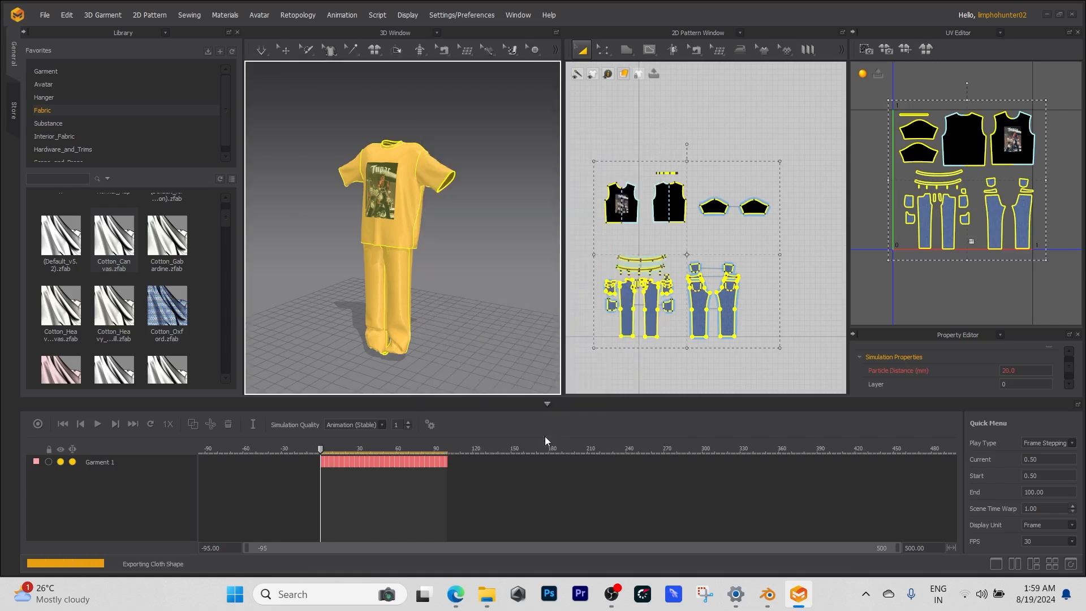
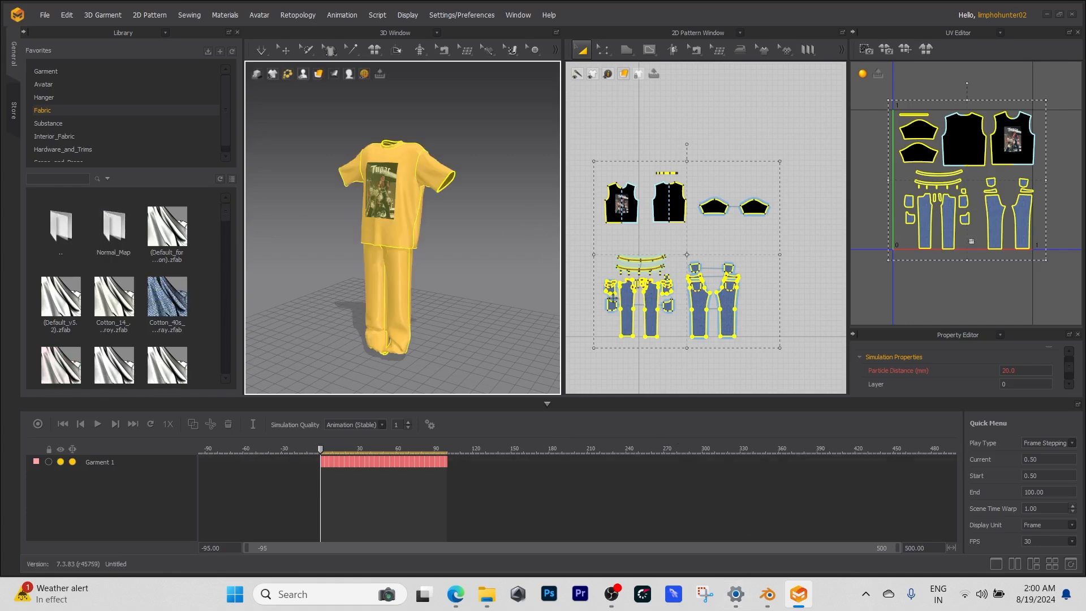
Switch to Blender and clear the selection of the character and shoe objects
click(768, 595)
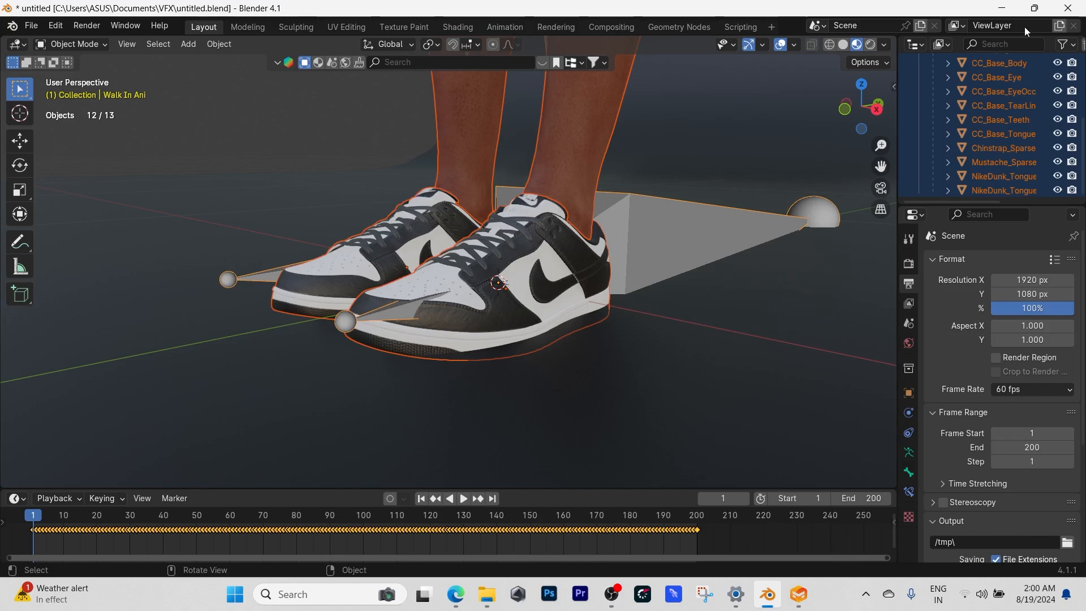
click(826, 113)
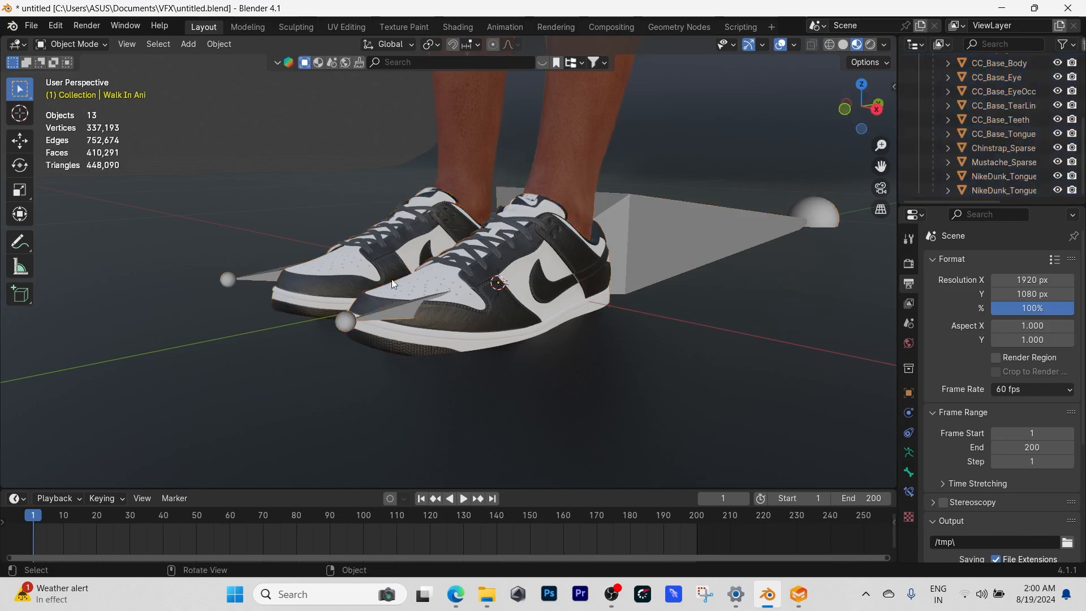
click(486, 300)
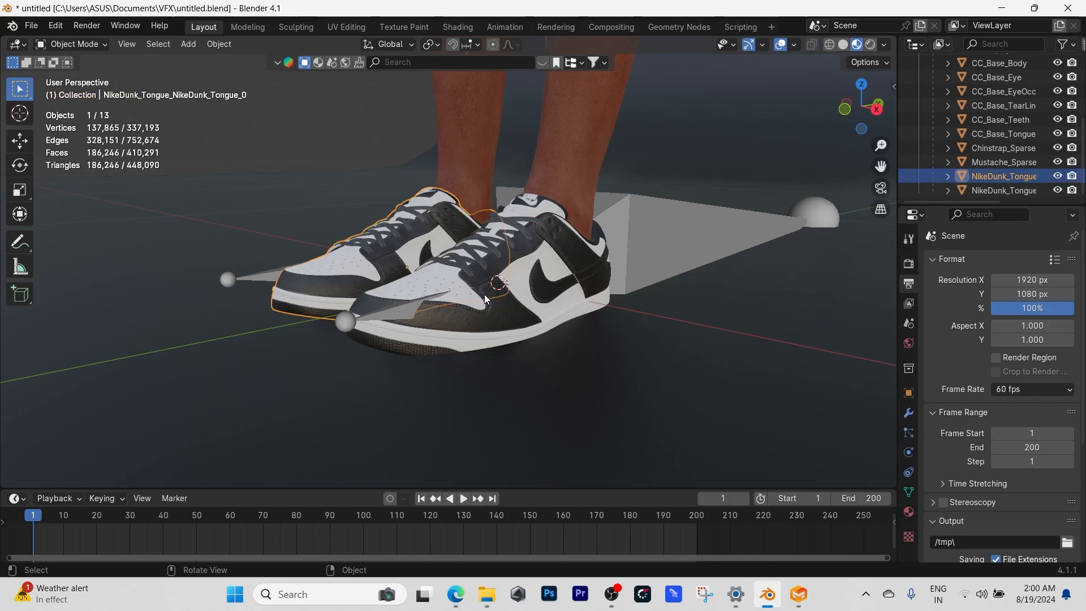
click(484, 300)
click(324, 182)
click(270, 131)
mouse_move(278, 129)
mouse_down()
mouse_move(300, 135)
mouse_move(281, 118)
mouse_up()
mouse_move(281, 119)
middle_down()
mouse_move(296, 119)
mouse_move(266, 104)
middle_up()
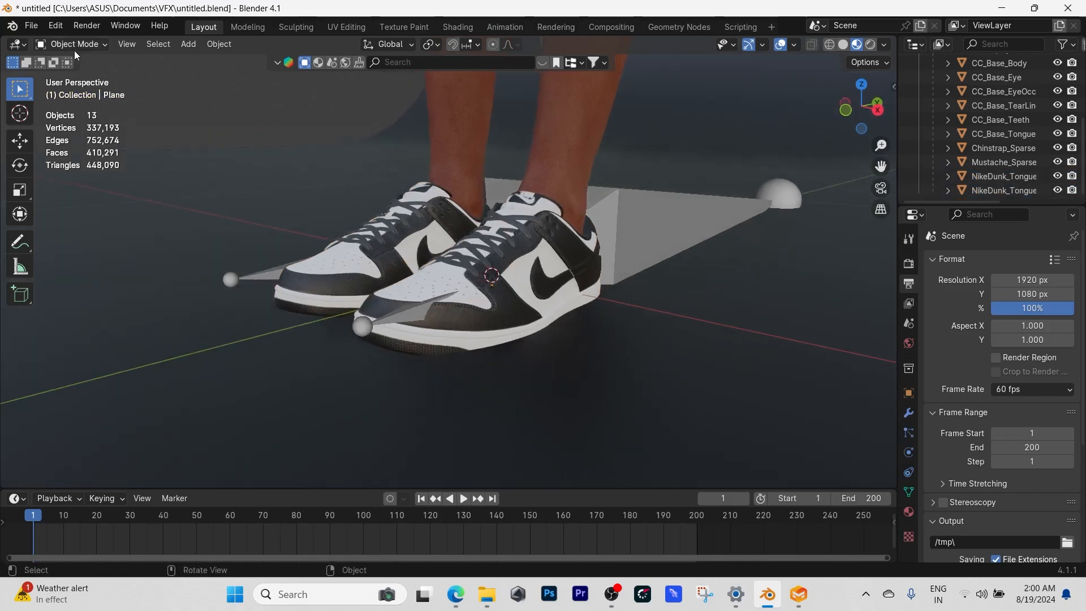
Import ProjectAnimation.abc from the VFX folder as Alembic with a scale of 0.001
click(32, 26)
mouse_move(98, 226)
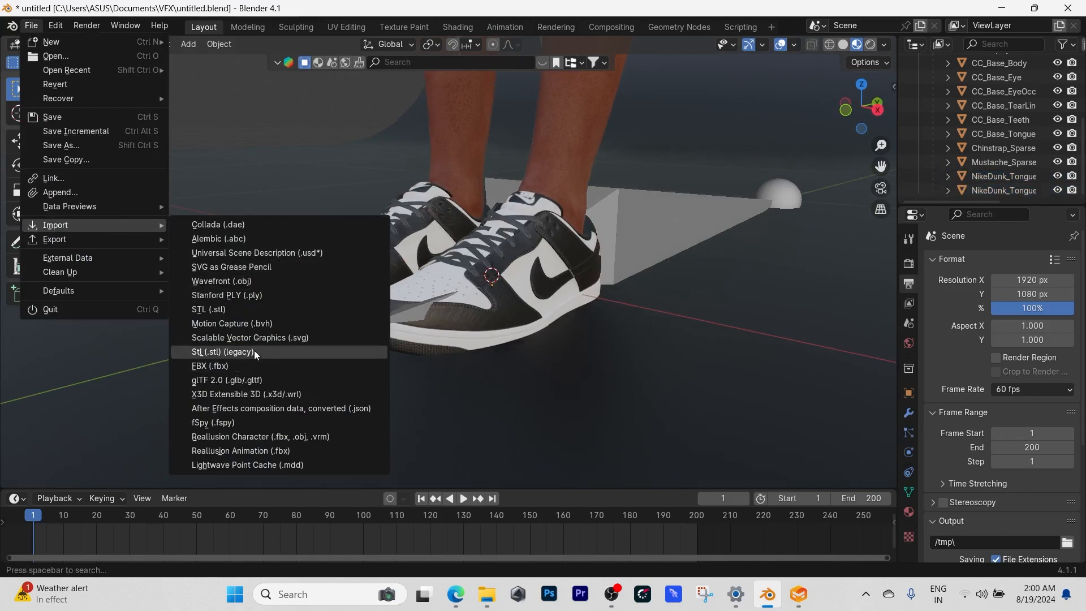
click(220, 239)
click(391, 179)
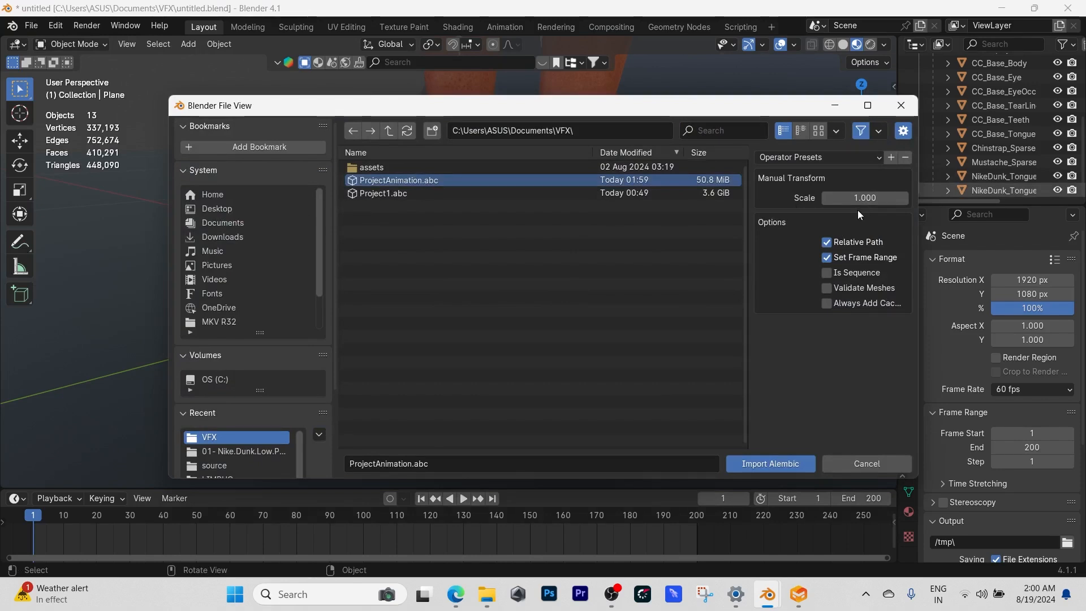
click(899, 198)
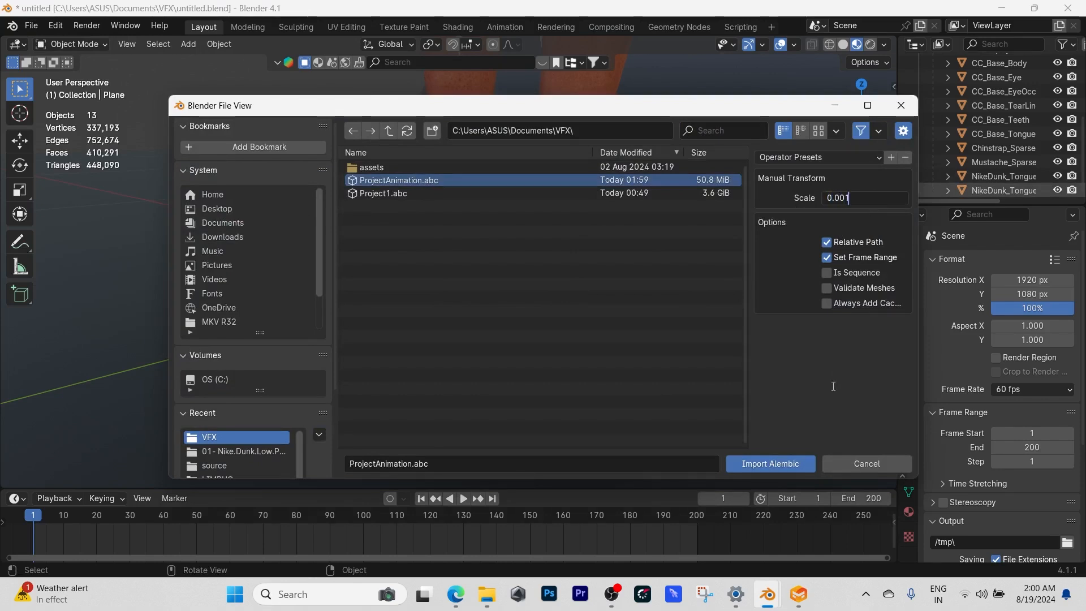
key(Return)
click(765, 465)
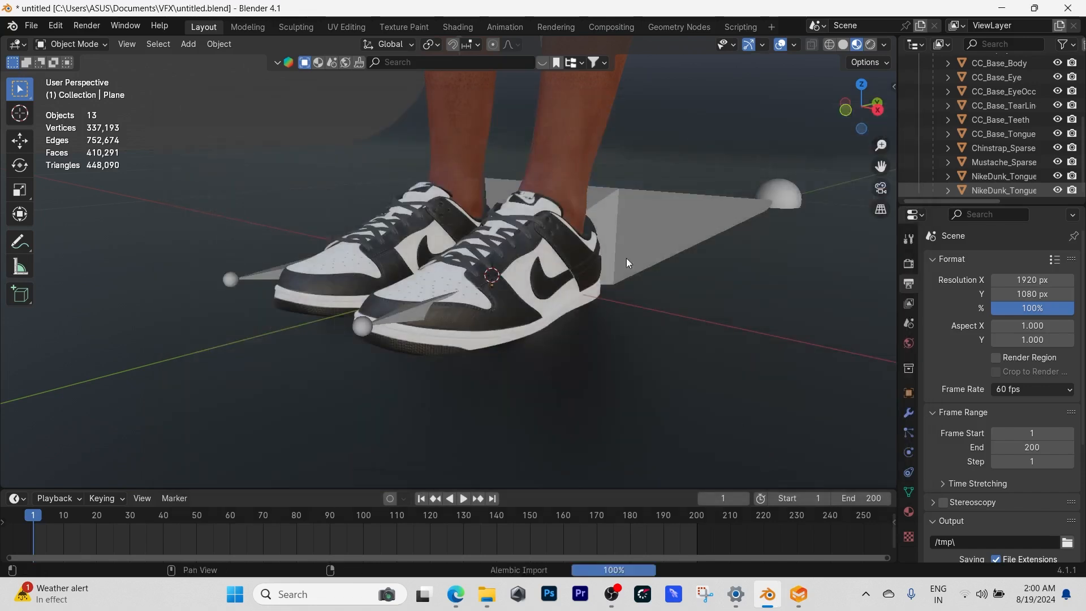
Deselect the imported garment and examine how it fits the character from a distance and up close
scroll(606, 160, down, 10)
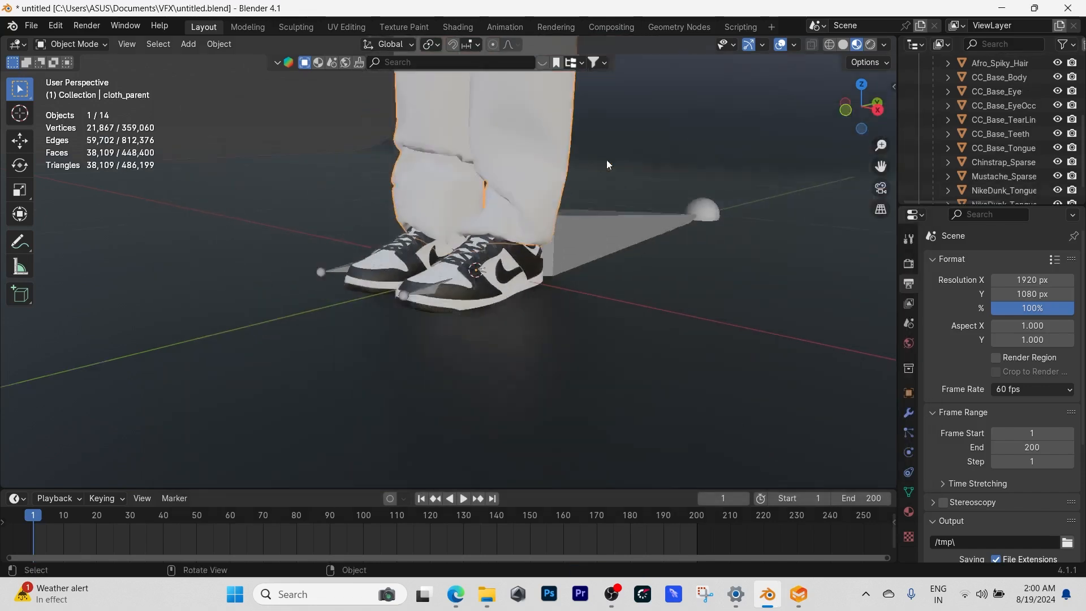
middle_drag(491, 158, 436, 236)
scroll(537, 228, up, 4)
scroll(539, 227, down, 4)
click(277, 201)
scroll(440, 259, up, 2)
scroll(436, 236, up, 1)
scroll(452, 235, down, 4)
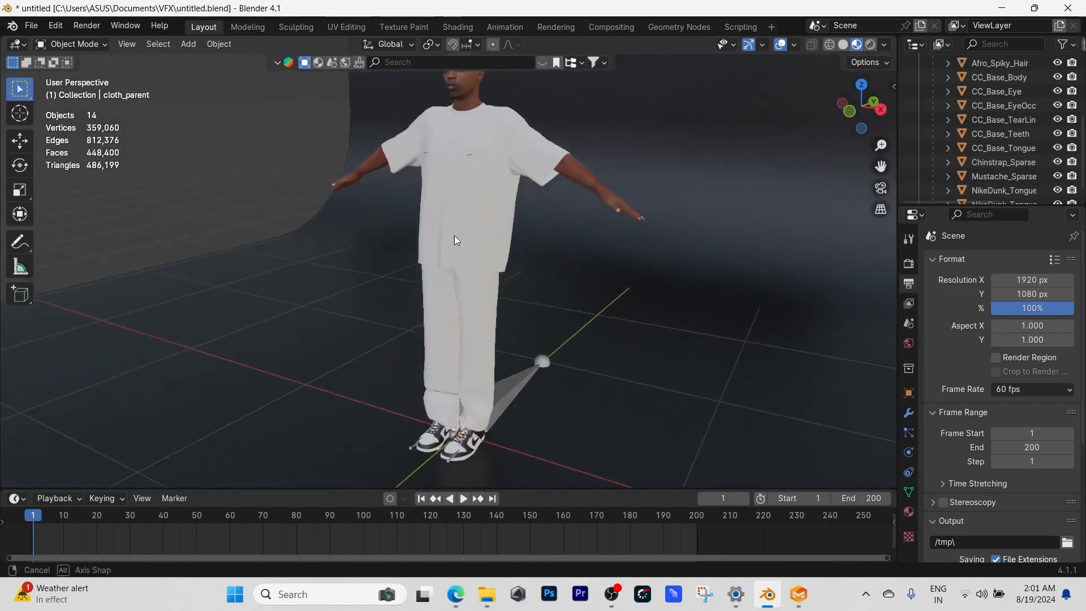
Play the start of the walk animation to check the garment's motion, and return to frame 1
key(space)
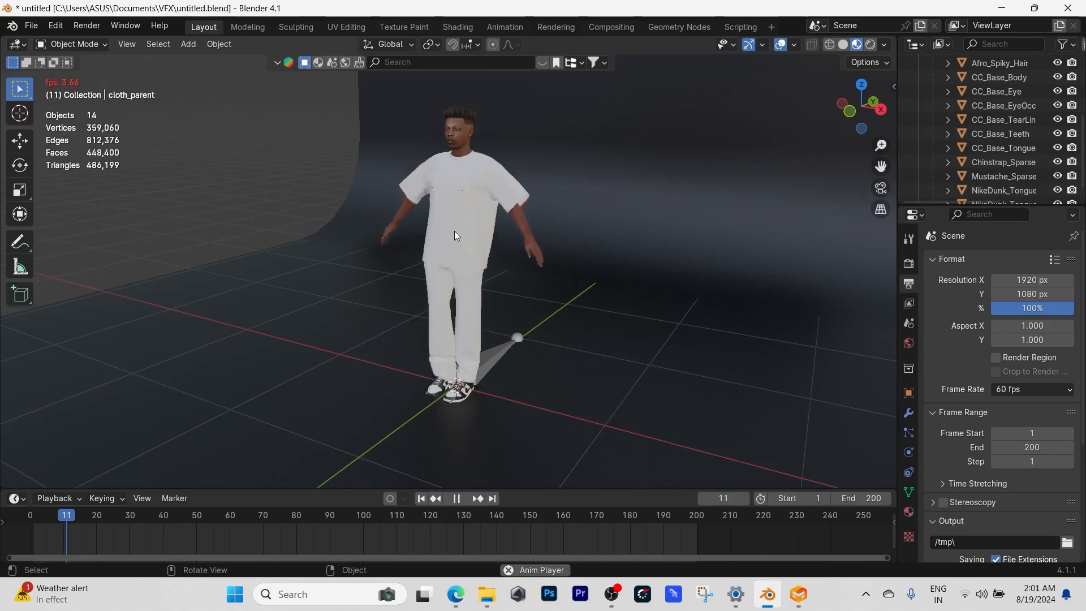
key(space)
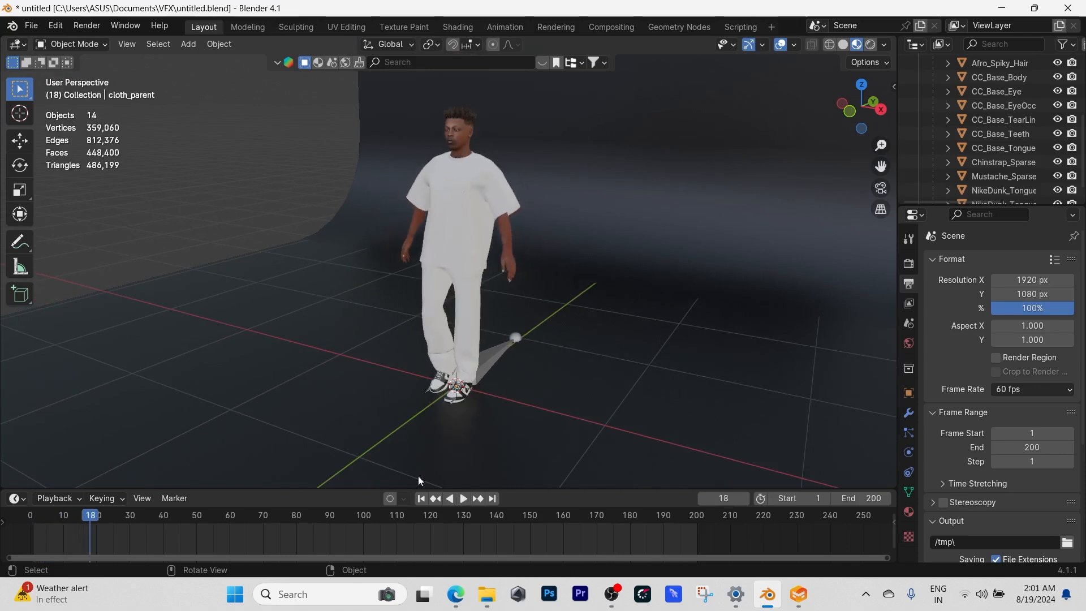
key(shift+Left)
scroll(389, 269, up, 2)
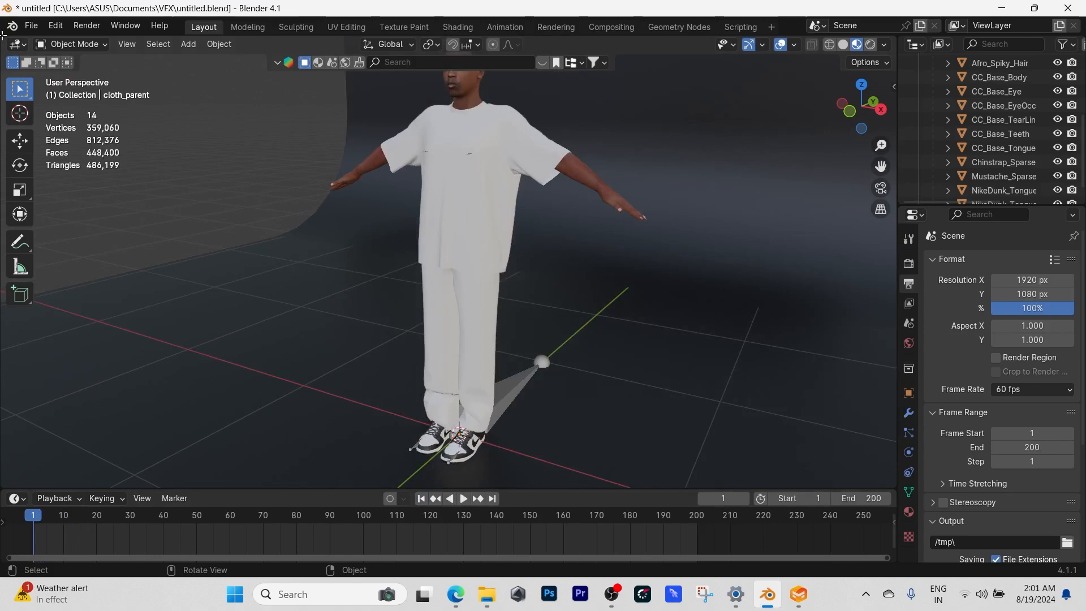
Split the 3D viewport vertically and turn the new area into a Shader Editor
drag(30, 36, 298, 62)
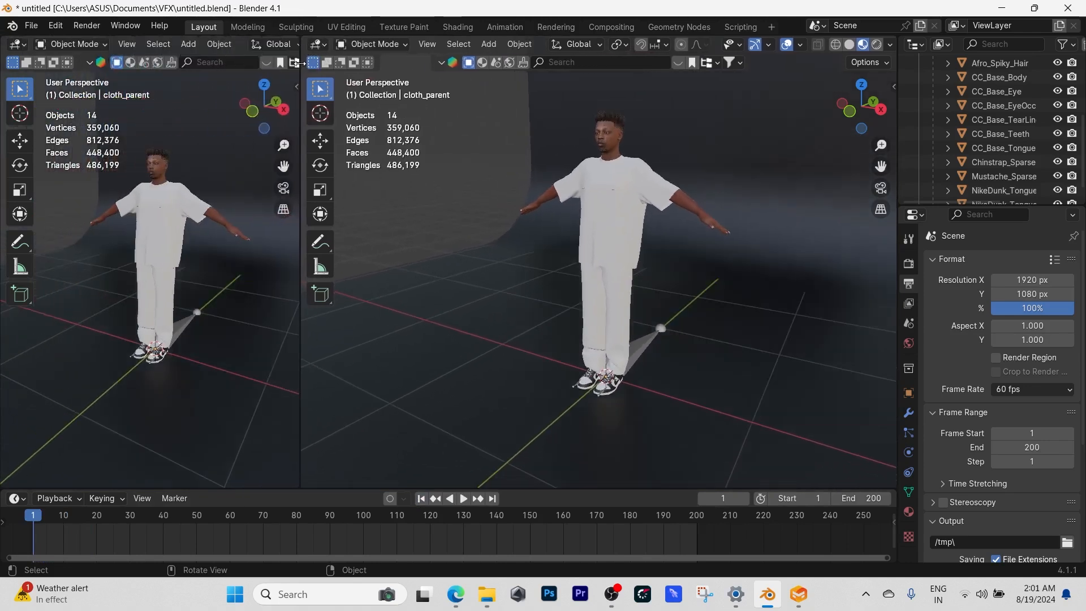
click(17, 49)
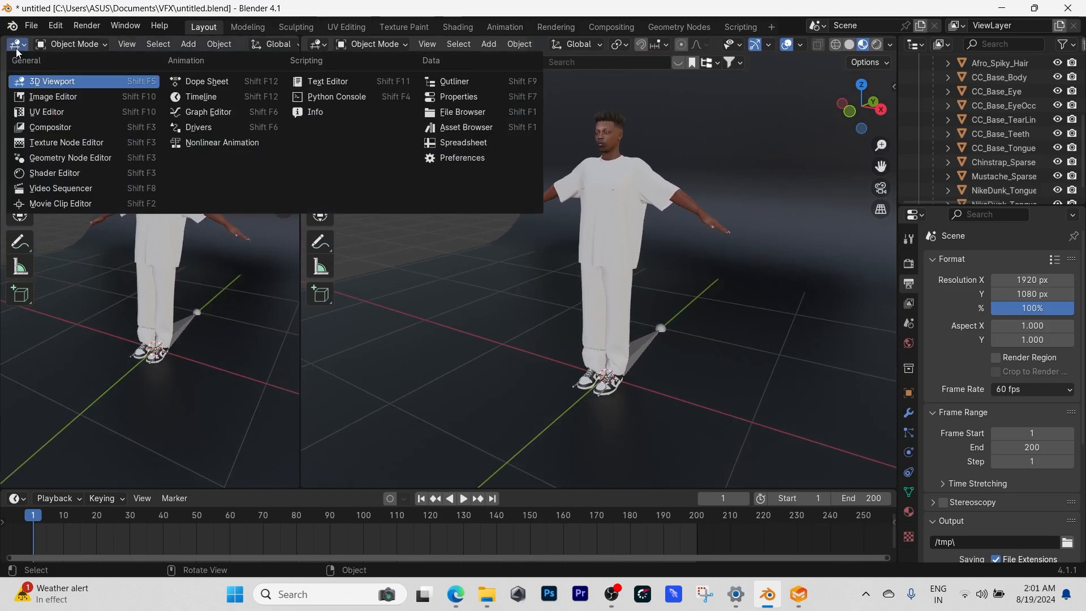
click(54, 174)
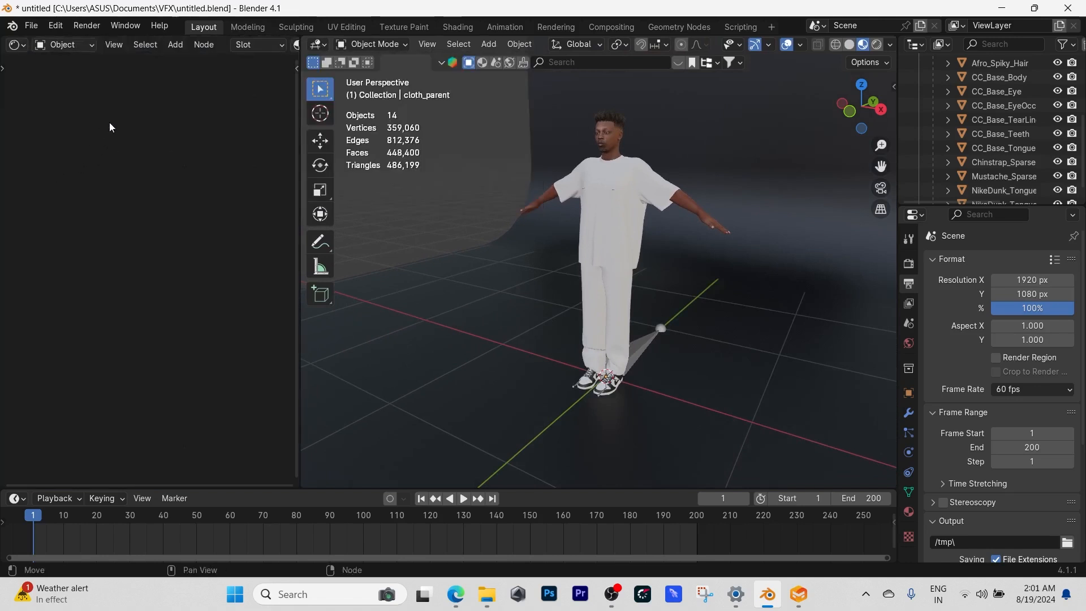
Select the imported garment and add a new material to it
scroll(197, 51, down, 5)
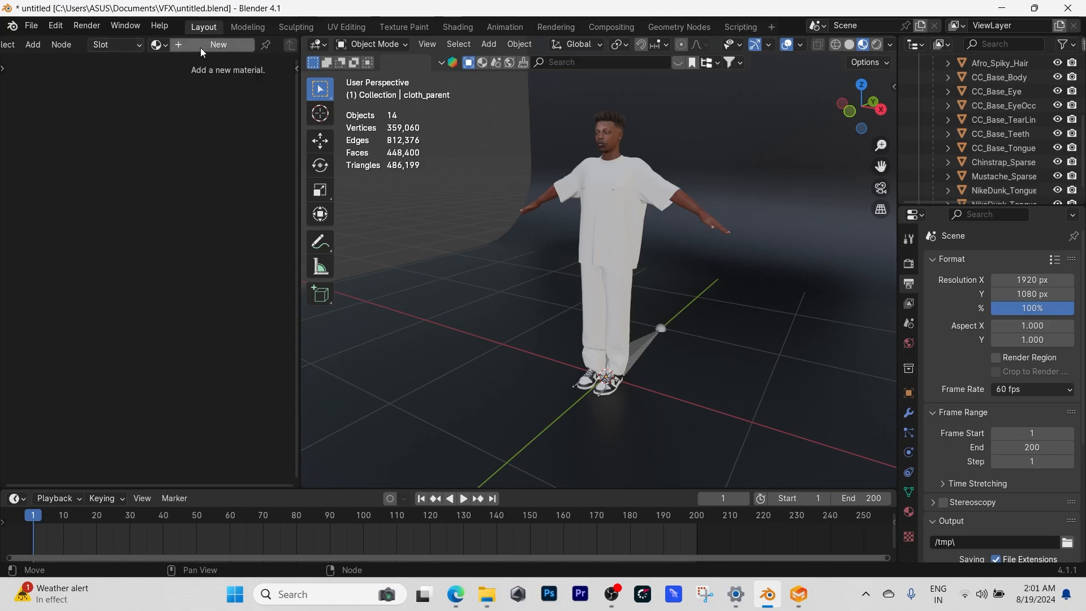
click(636, 249)
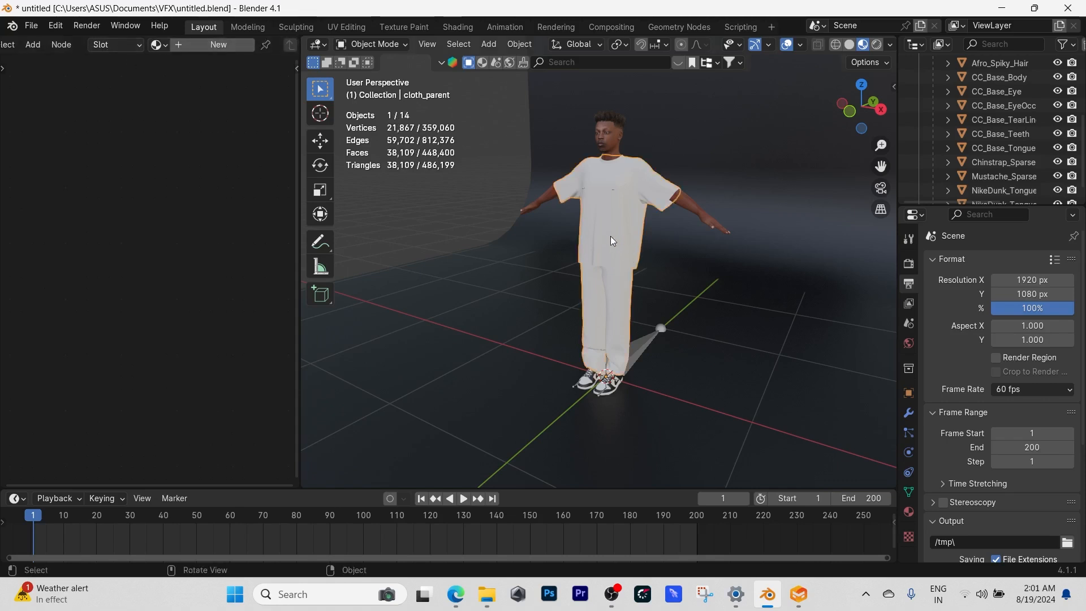
click(202, 45)
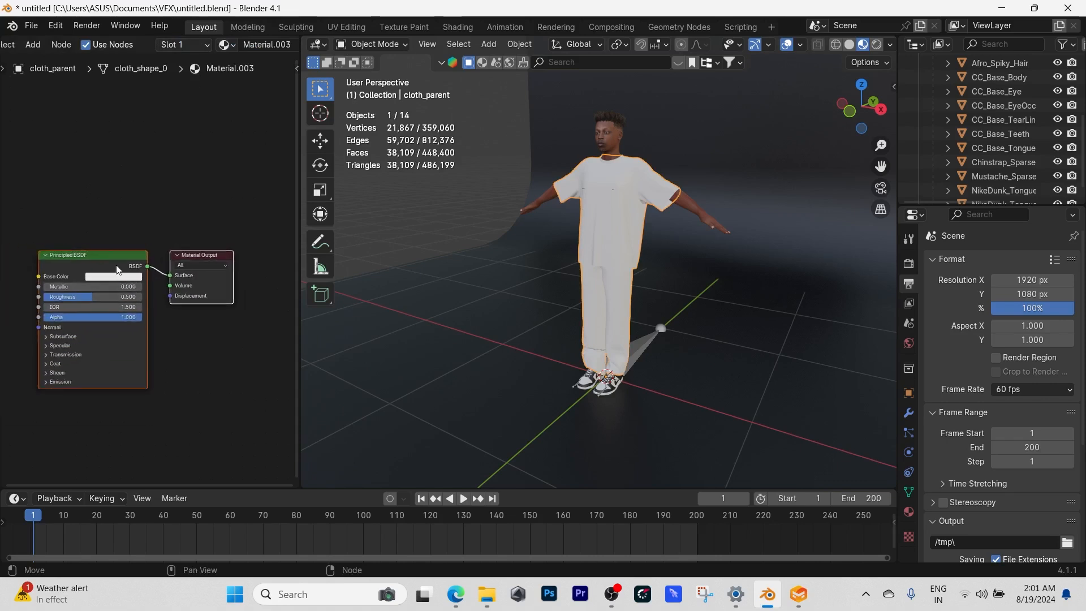
Apply Principled Texture Setup to the Principled BSDF with all ProjectAnimation 1001 maps from the VFX folder, displacement through metalness
scroll(118, 210, up, 2)
middle_drag(117, 210, 110, 179)
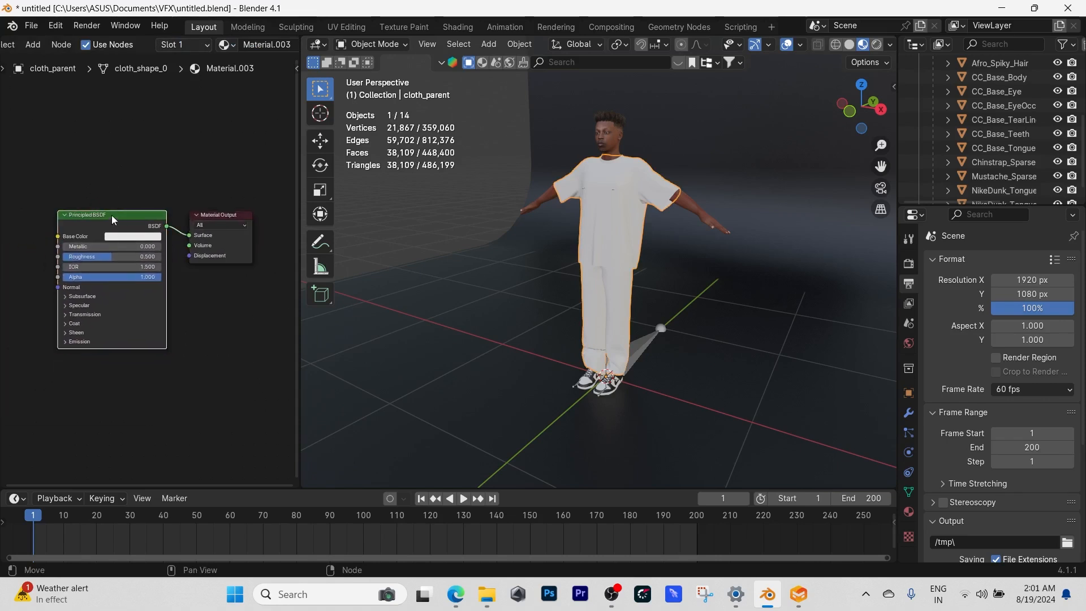
key(shift)
key(ctrl+shift+t)
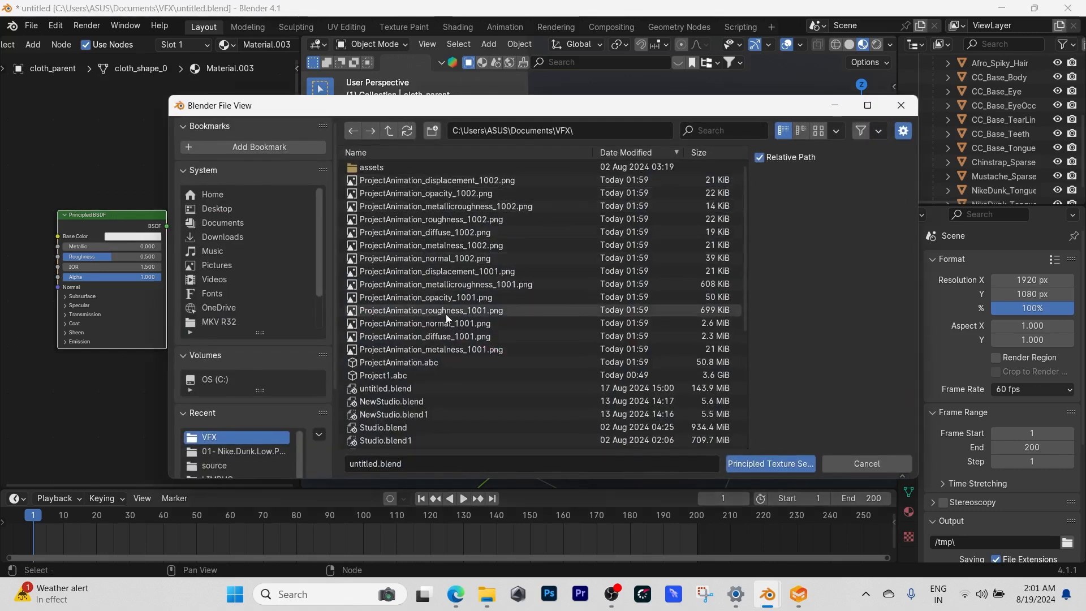
click(417, 348)
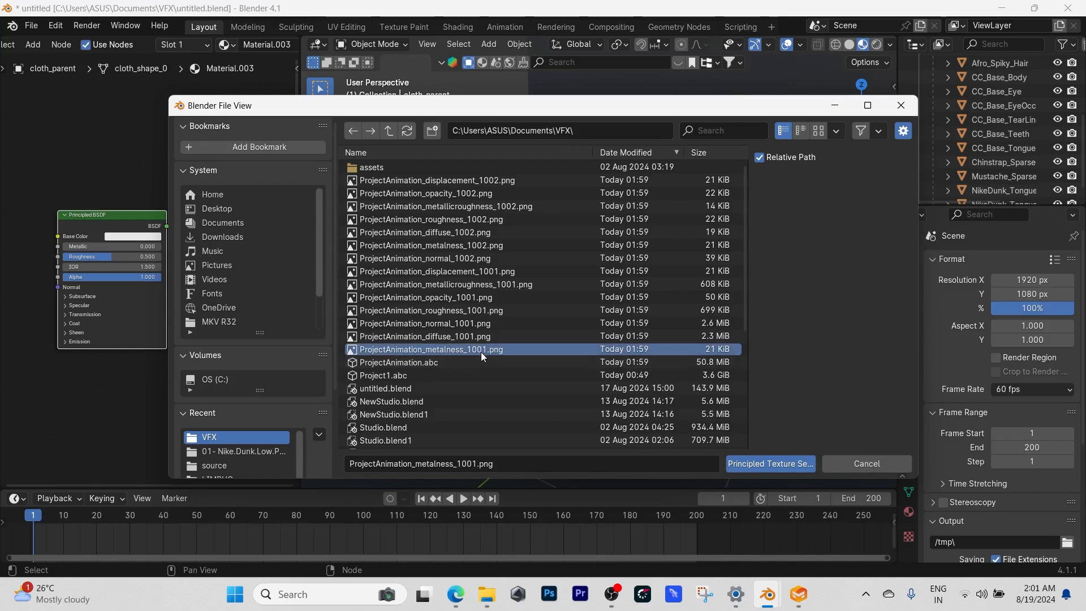
shift+click(463, 270)
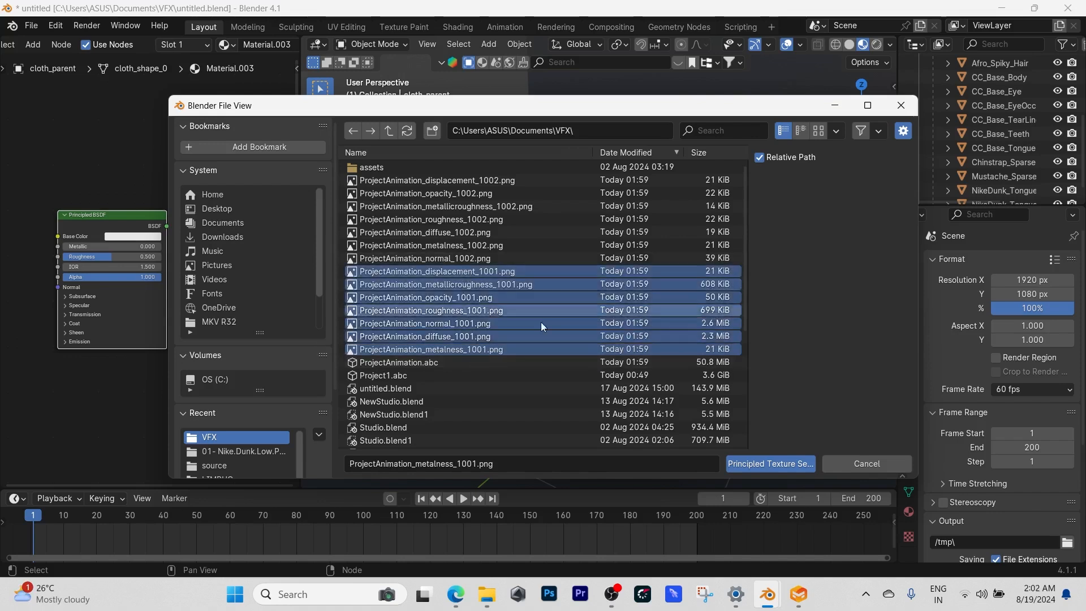
click(757, 460)
Examine the textured shirt and jeans up close and from a distance
scroll(623, 293, up, 1)
middle_drag(630, 269, 599, 462)
scroll(624, 250, up, 5)
scroll(584, 538, up, 5)
scroll(626, 252, up, 5)
scroll(622, 256, down, 2)
scroll(622, 255, down, 8)
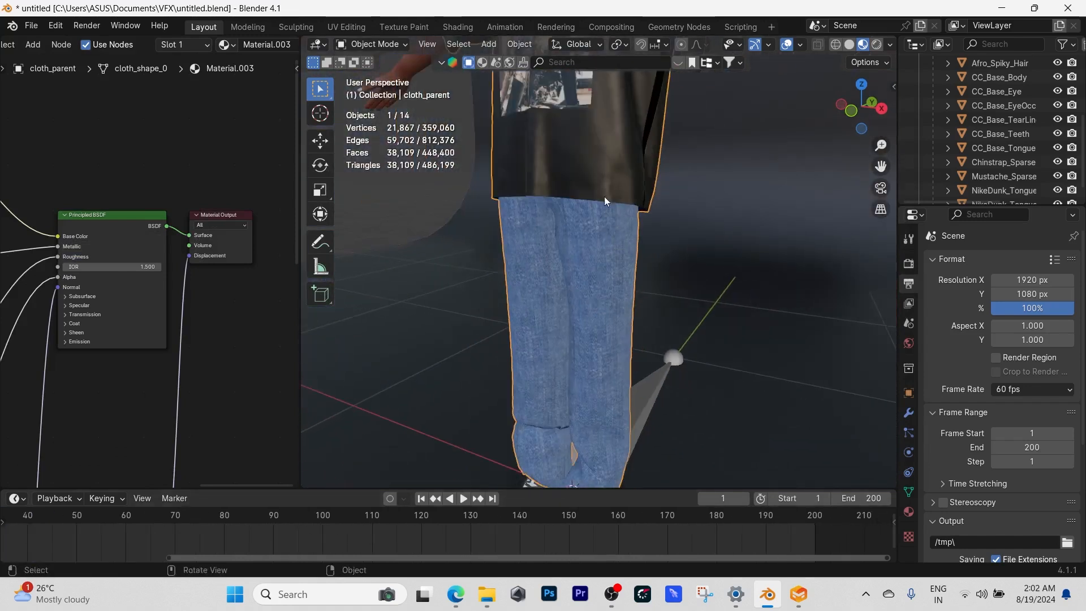
mouse_move(579, 259)
middle_down()
mouse_move(559, 236)
mouse_move(563, 244)
middle_up()
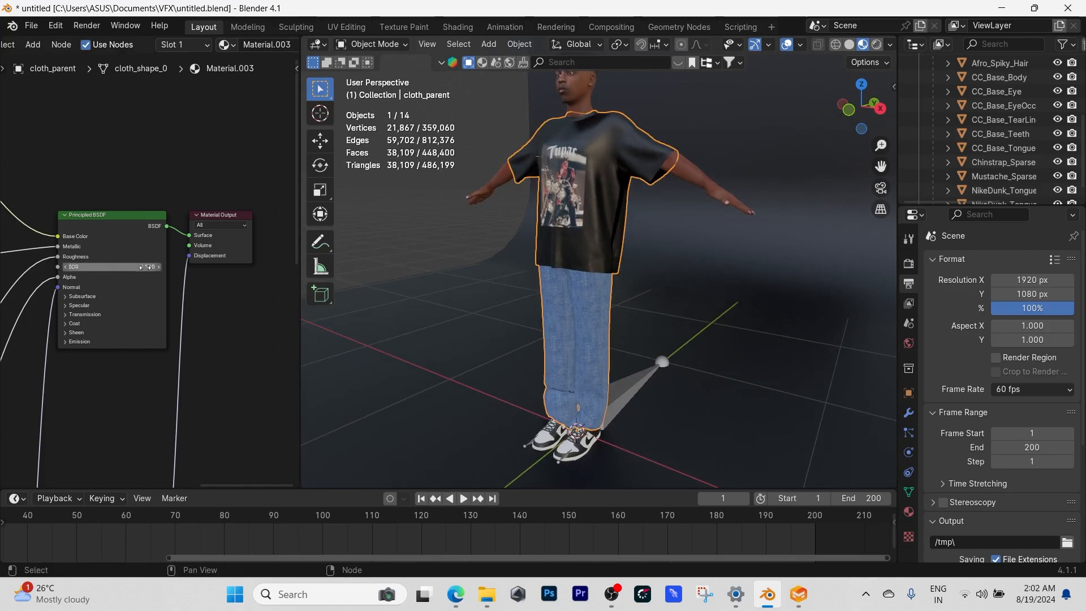
Set the garment material's IOR to 1.000 and deselect the garment
drag(146, 267, 113, 267)
middle_drag(445, 273, 442, 246)
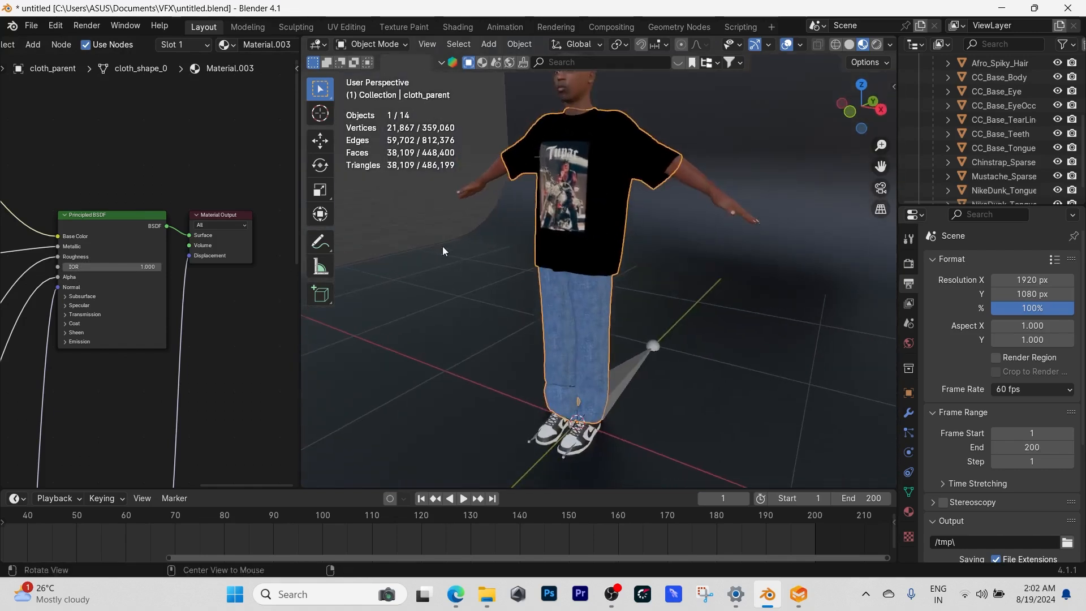
click(419, 232)
scroll(419, 208, down, 4)
scroll(419, 208, up, 4)
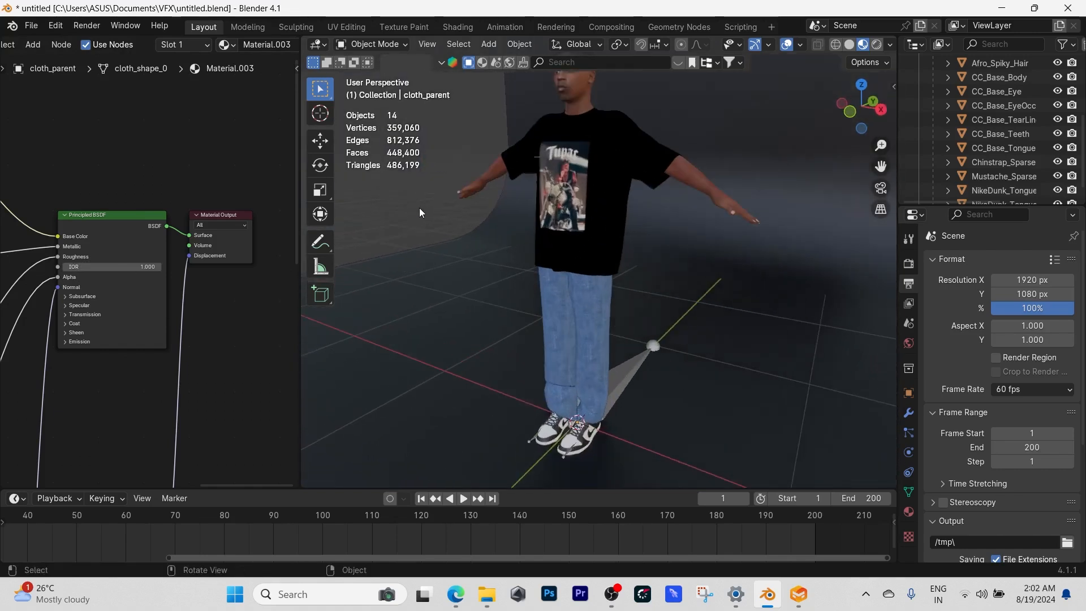
Select the garment, frame the whole character and play the start of the walk animation
scroll(419, 208, down, 2)
mouse_move(620, 354)
middle_down()
mouse_move(531, 321)
mouse_move(605, 350)
middle_up()
click(576, 298)
mouse_move(593, 308)
middle_down()
mouse_move(629, 320)
mouse_move(579, 307)
middle_up()
scroll(621, 317, down, 4)
scroll(581, 307, up, 1)
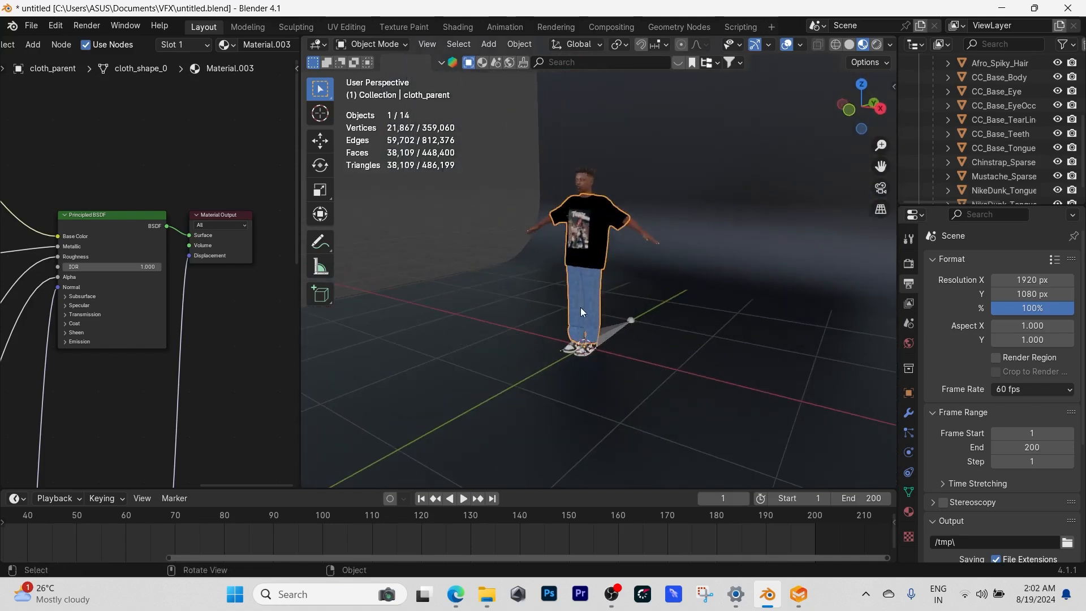
key(space)
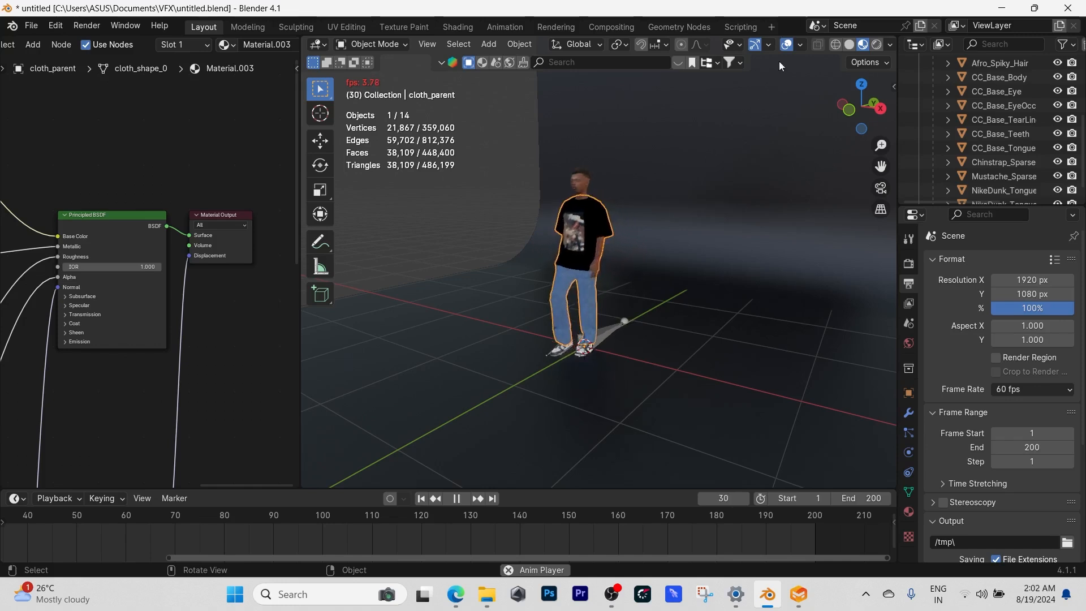
key(space)
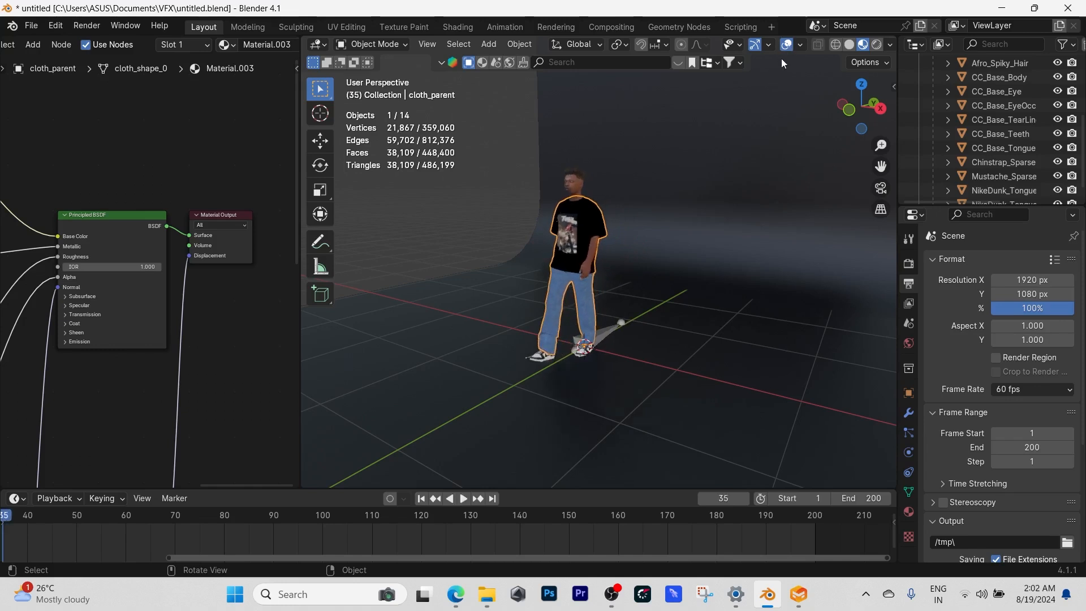
Hide the viewport overlays and play more of the walk animation
click(786, 45)
key(space)
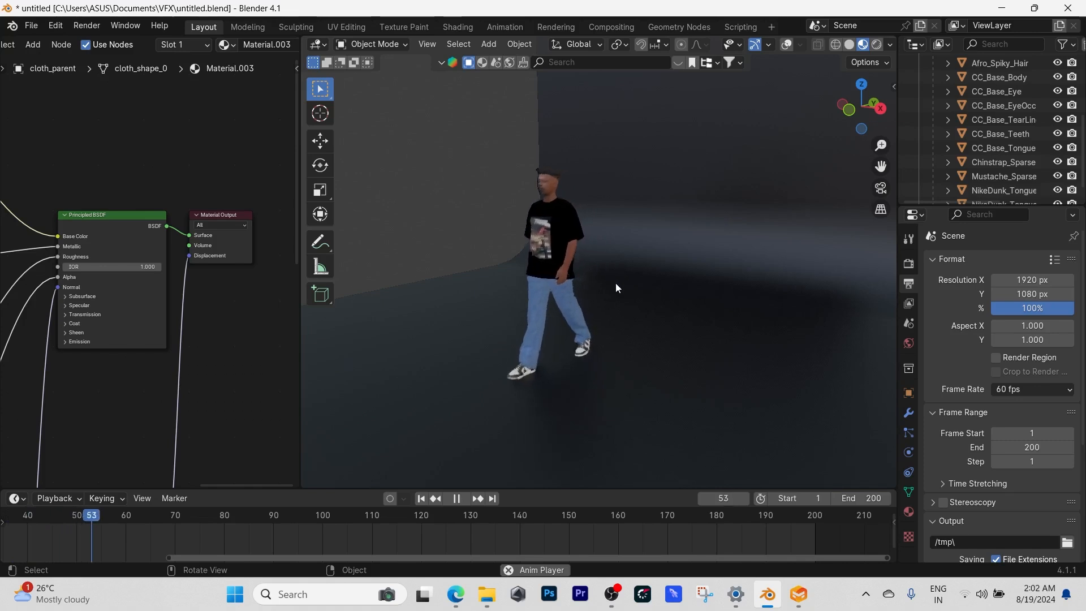
key(space)
Set the EEVEE viewport samples to 100 in the render settings
click(912, 268)
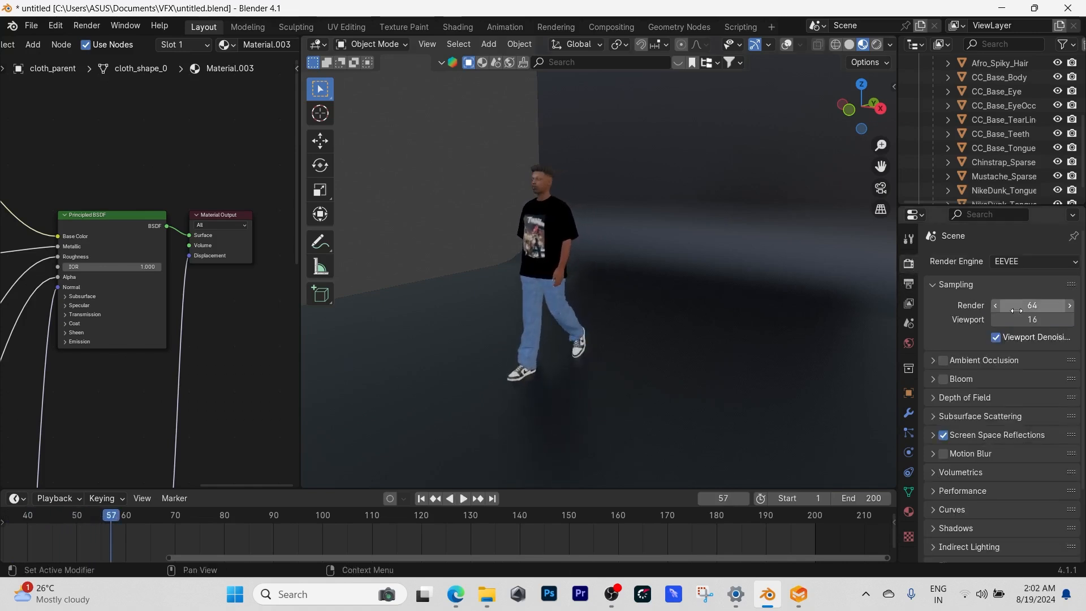
click(1002, 320)
text(100)
key(Return)
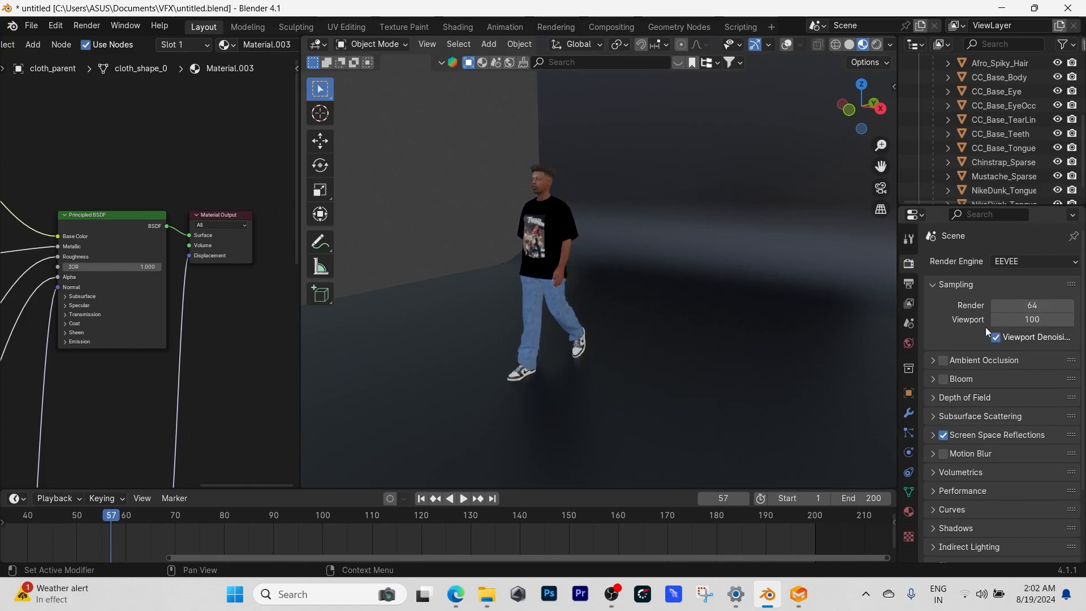
Play the walk further, return to frame 1, show the overlays again and clear the selection
key(space)
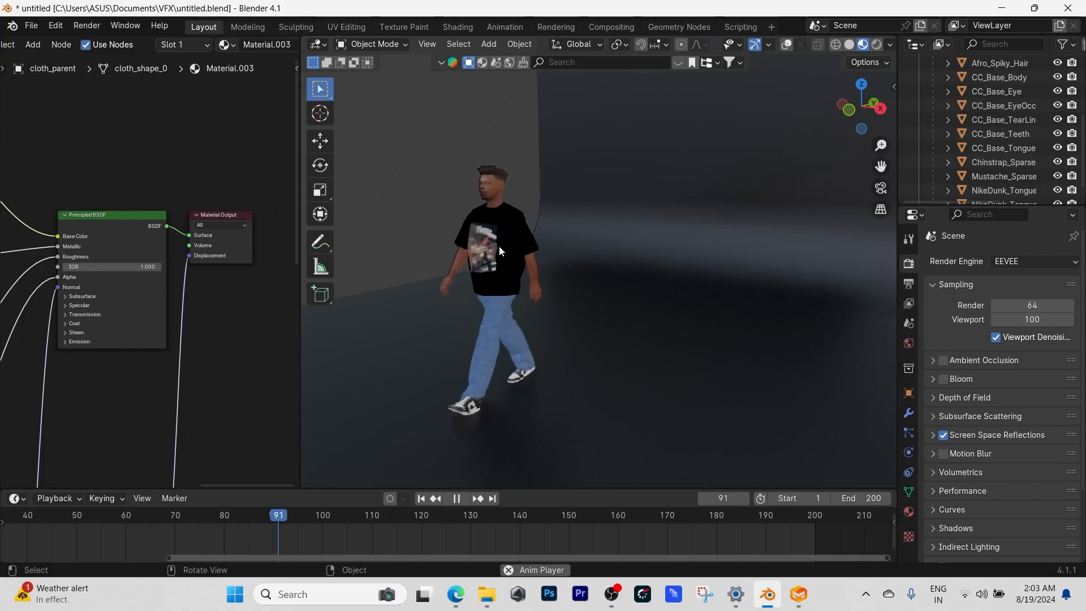
key(space)
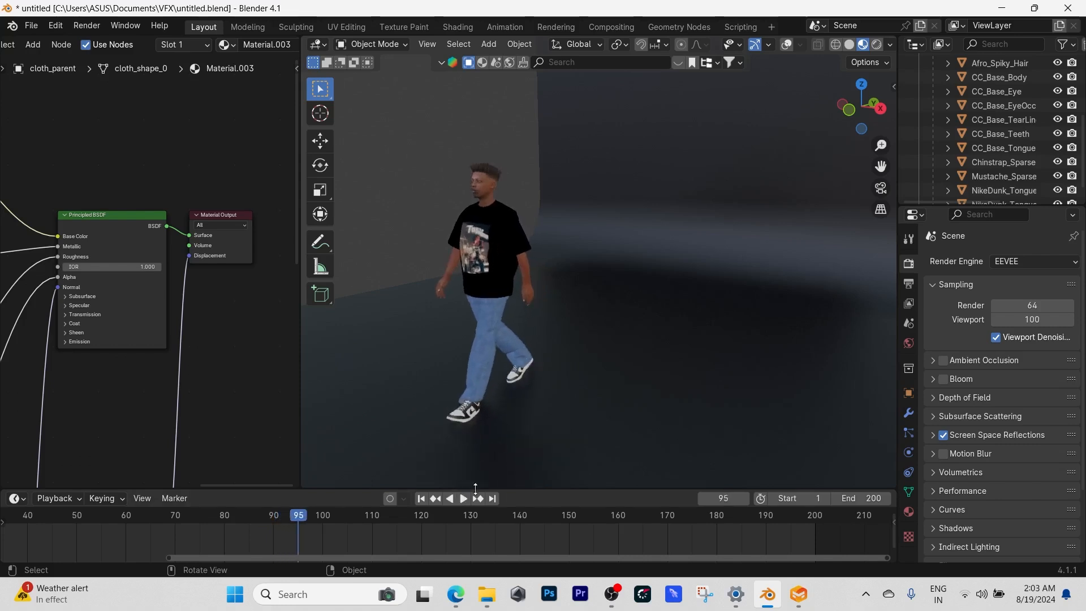
click(422, 498)
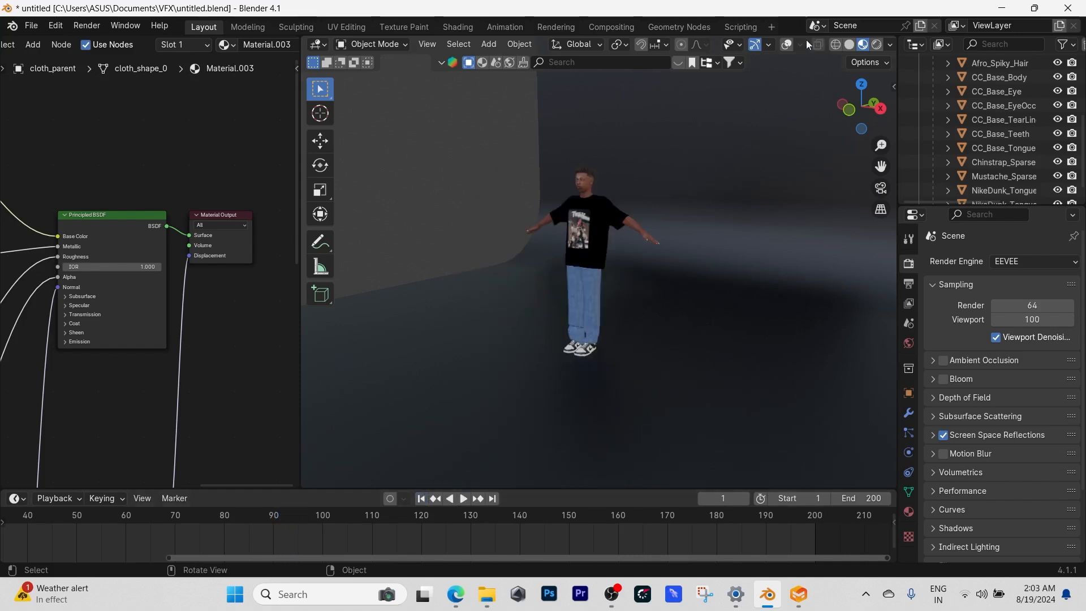
click(786, 45)
click(404, 244)
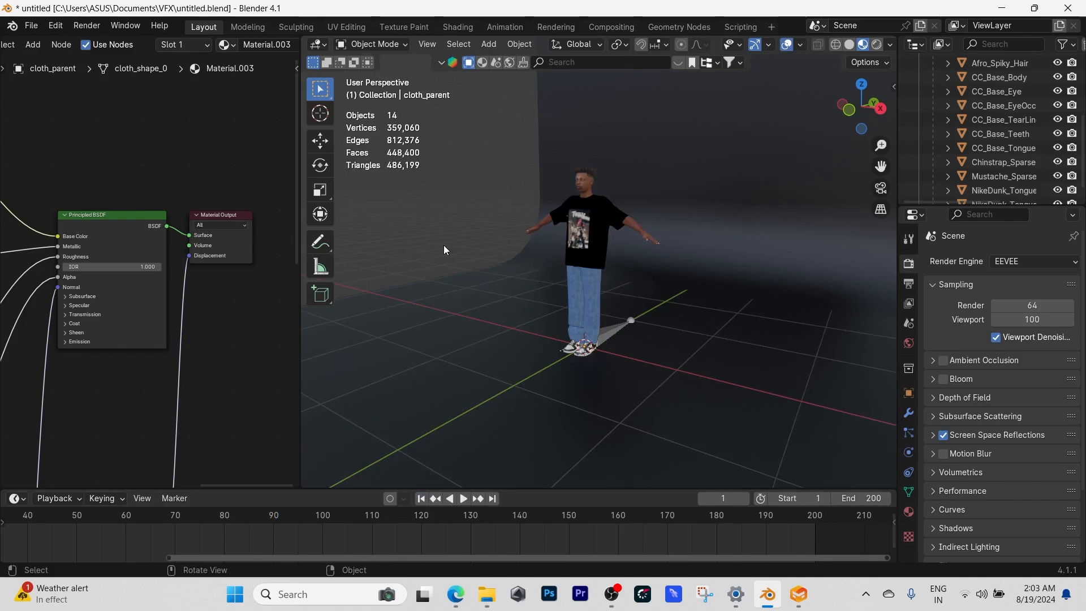
key(shift+a)
click(410, 461)
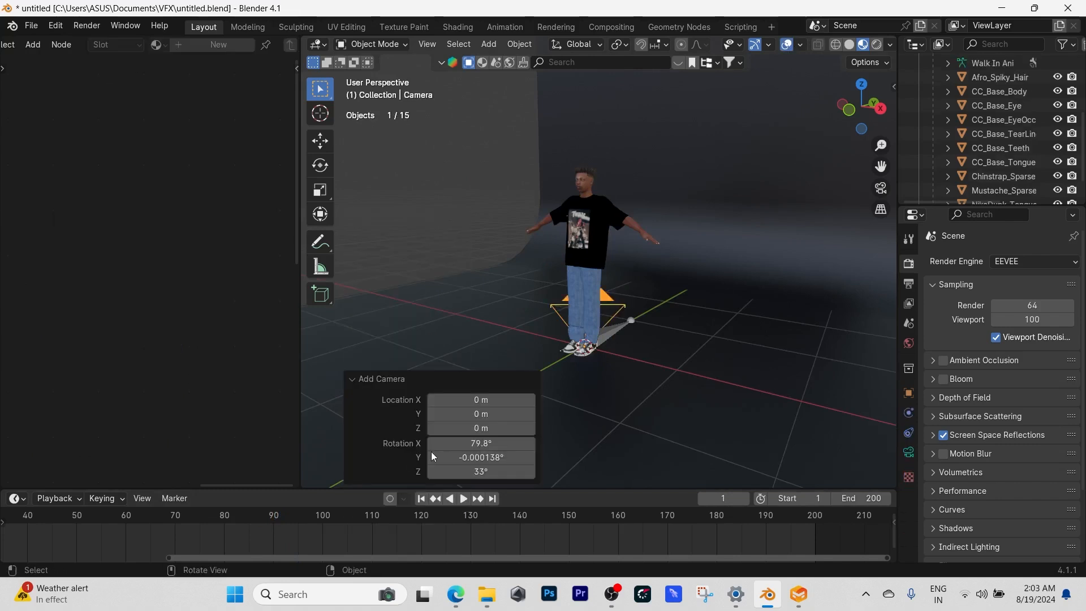
key(x)
click(594, 292)
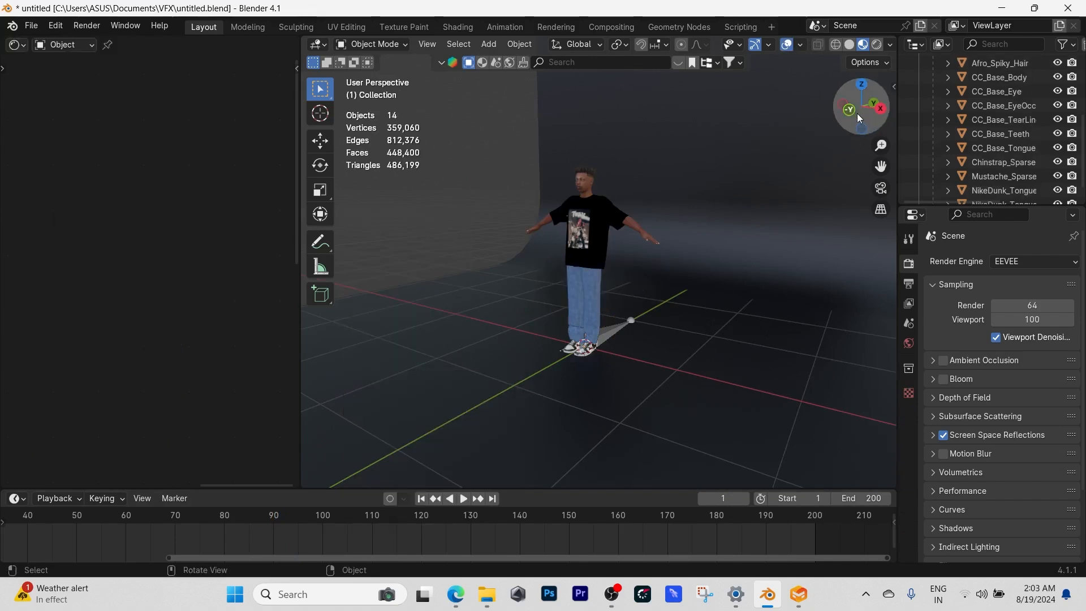
Add a camera aligned to the front view and move it about -3.4 m in Y and 0.87 m in Z
key(KP_1)
key(shift+a)
click(667, 272)
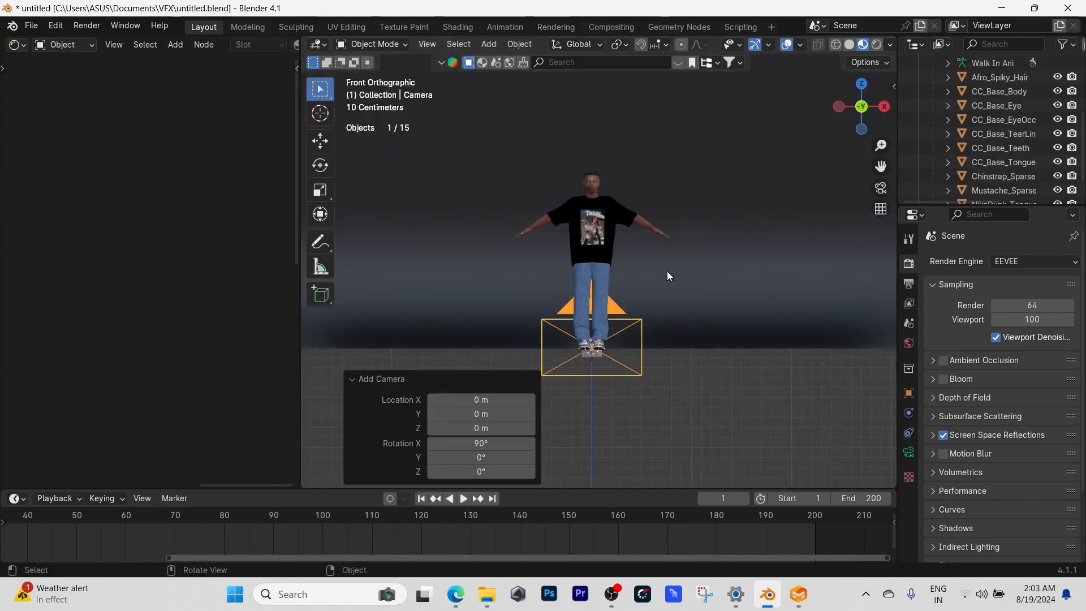
click(885, 107)
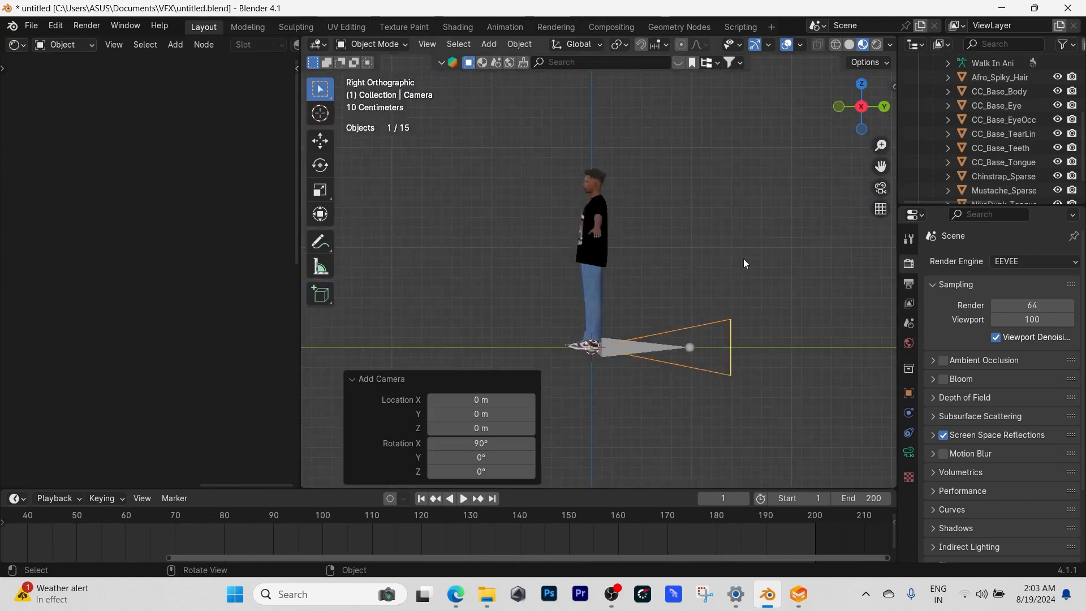
key(g)
click(399, 172)
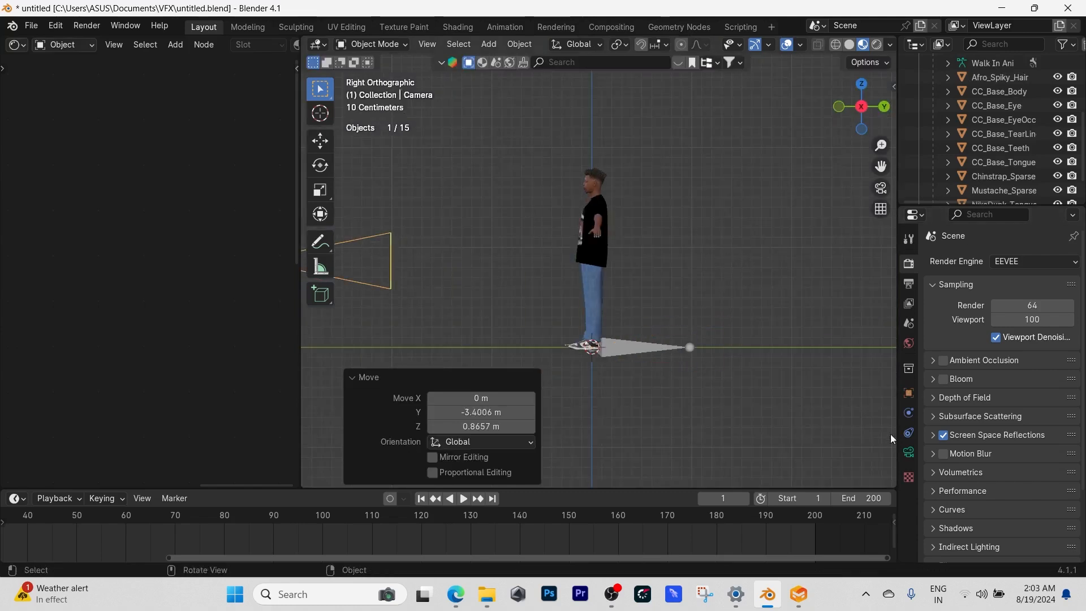
Set the vertical output resolution to 1920 px and look through the camera
click(908, 452)
click(911, 285)
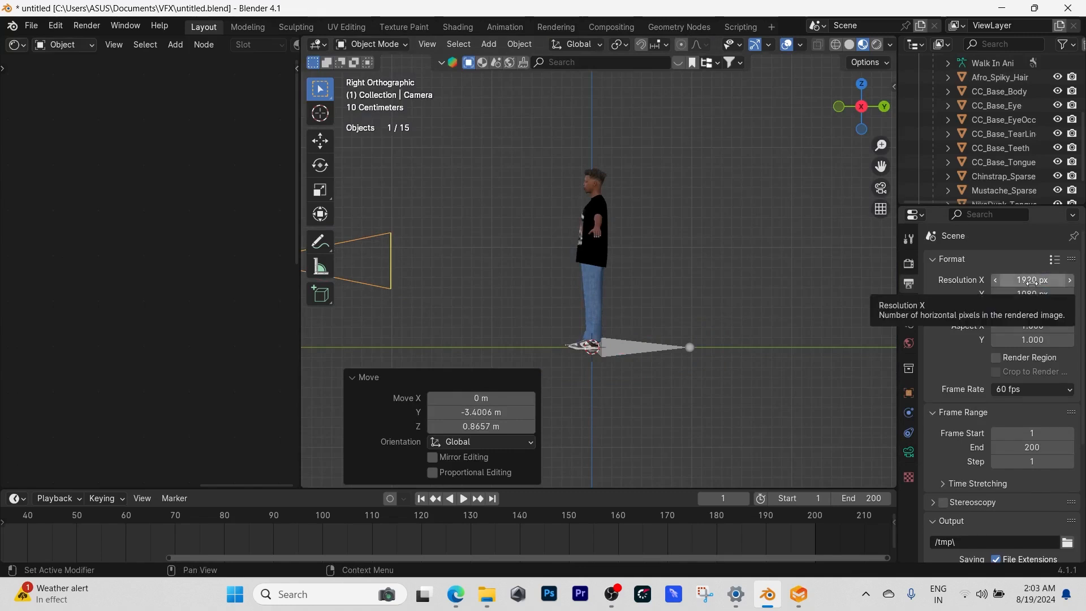
click(1022, 294)
text(1)
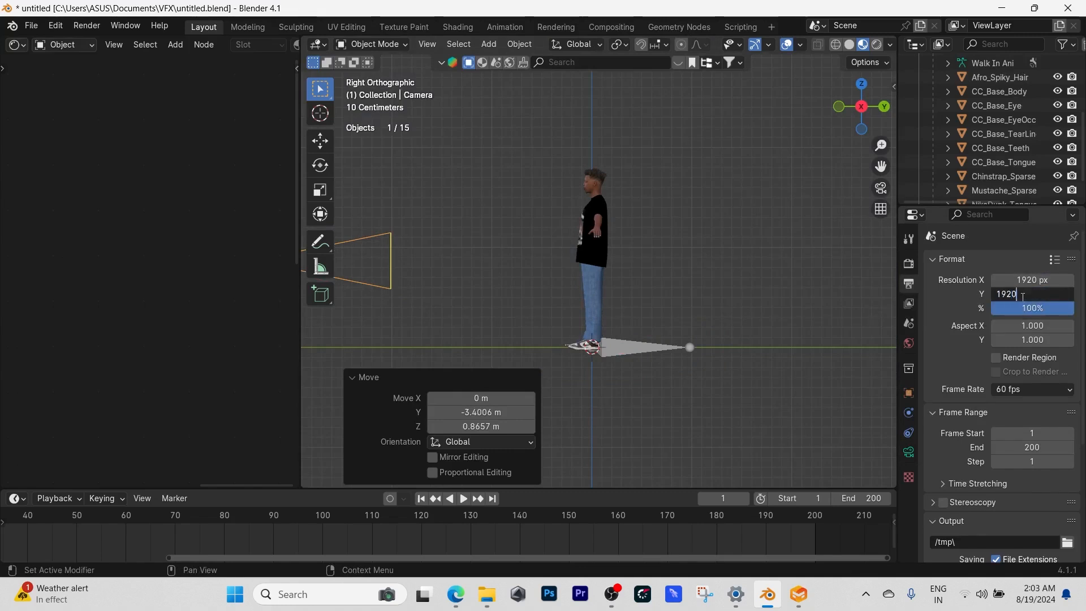
text(920)
key(Return)
click(880, 188)
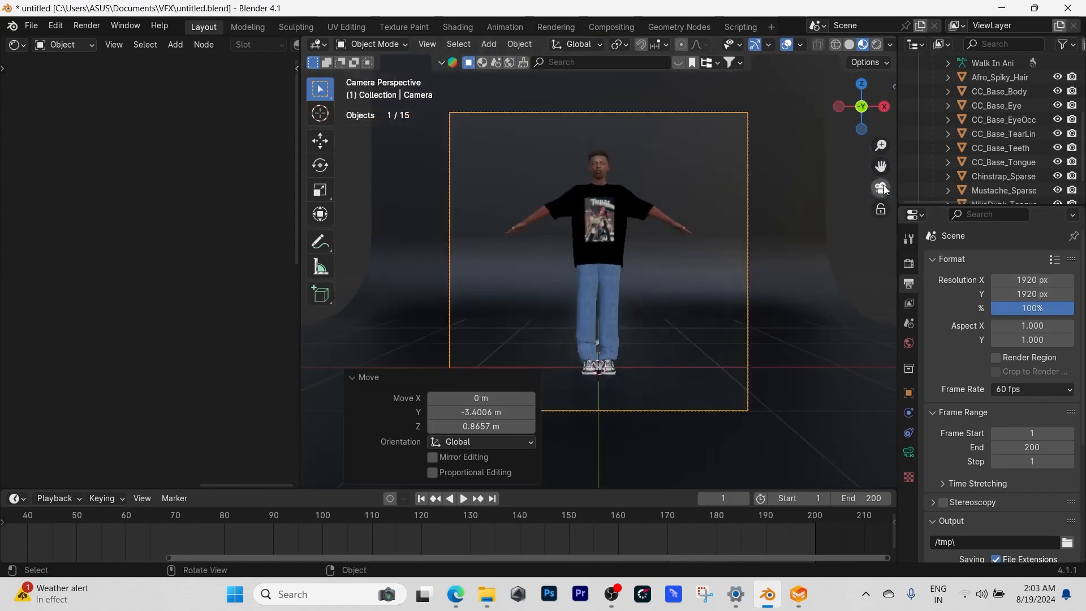
Set the horizontal output resolution to 1080 px and collapse the Move options
click(1030, 279)
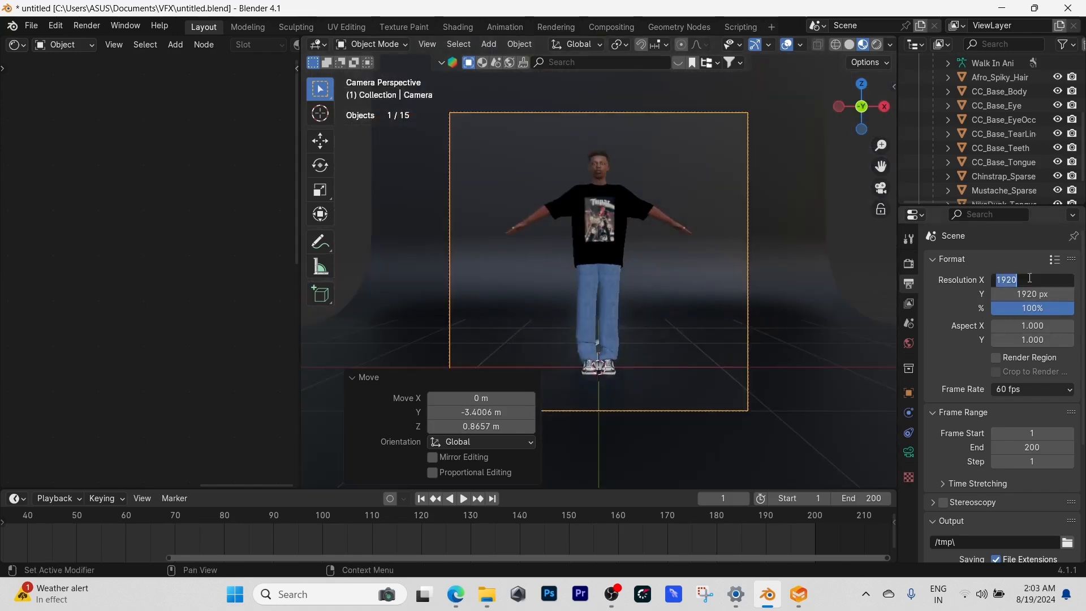
text(10)
key(Return)
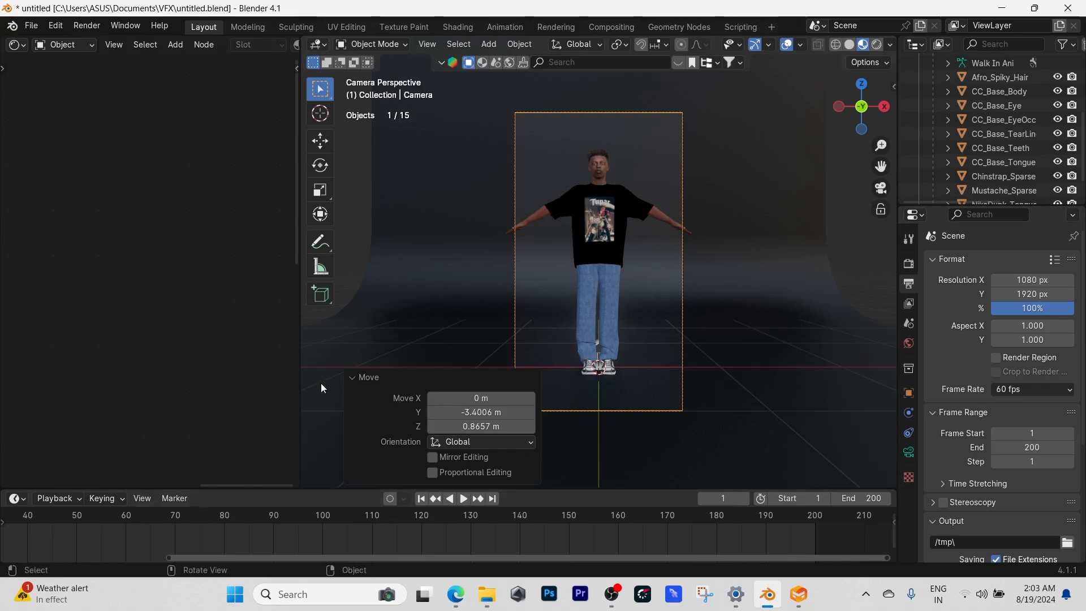
click(352, 378)
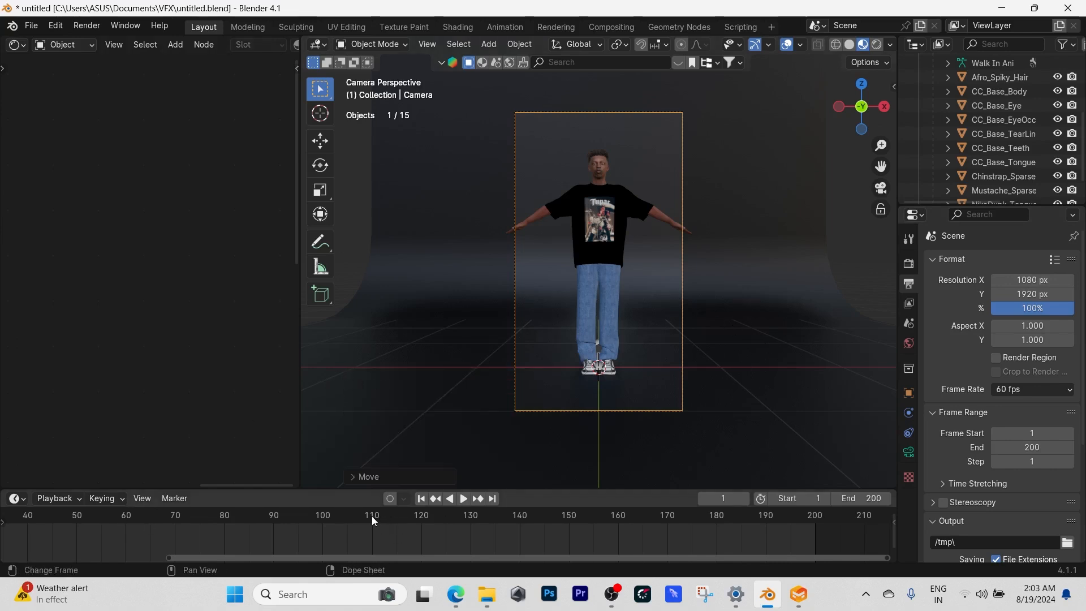
Preview the walk through the camera, stop at frame 51, leave the camera view and select the garment
click(355, 518)
key(space)
drag(355, 518, 84, 478)
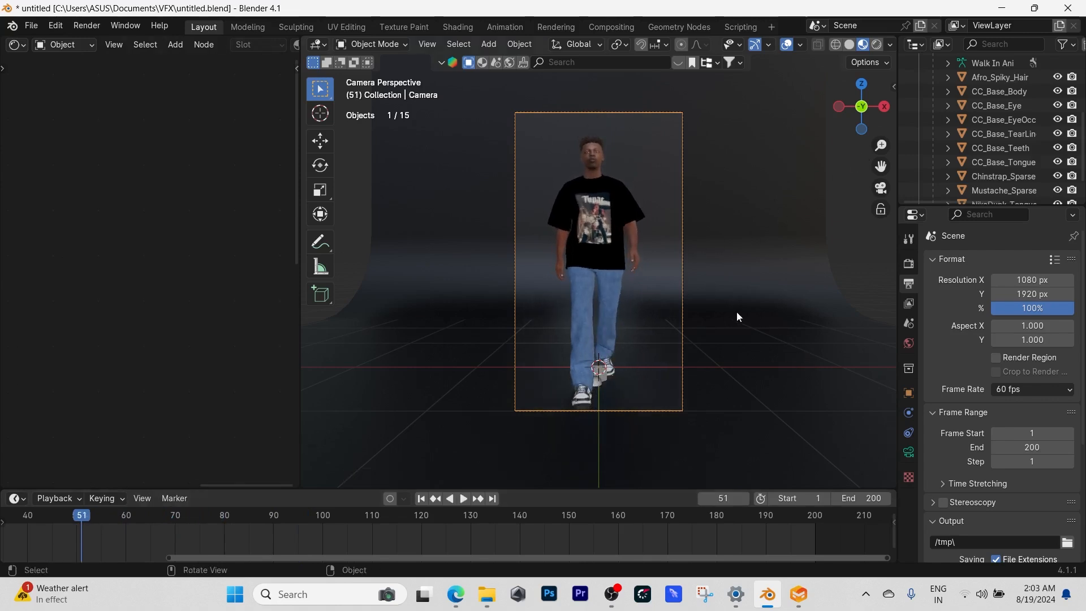
mouse_move(747, 305)
middle_down()
mouse_move(687, 299)
mouse_move(743, 297)
middle_up()
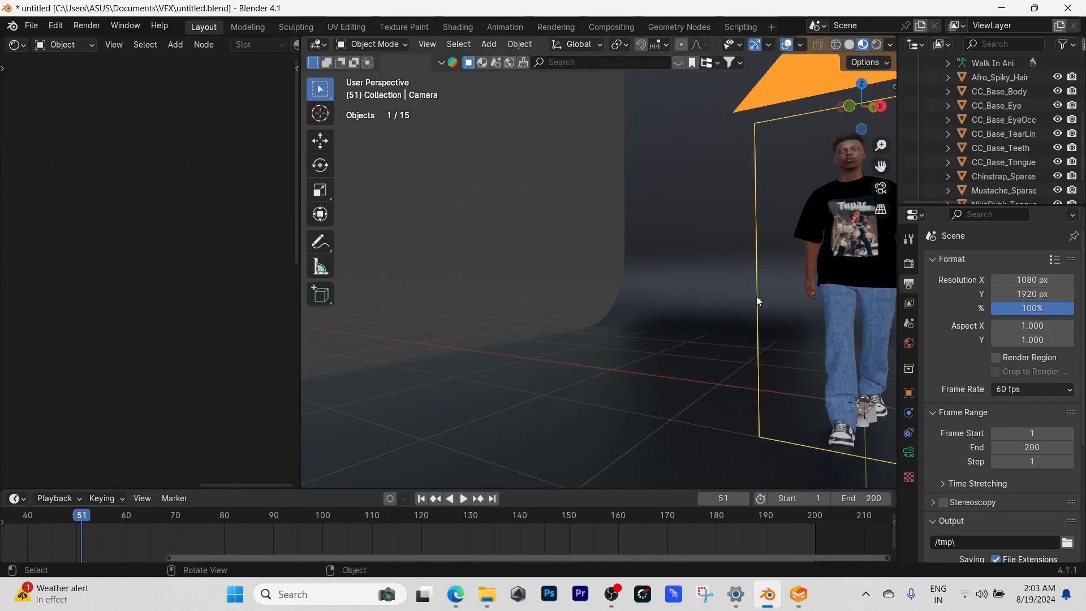
click(844, 351)
middle_drag(840, 340, 667, 311)
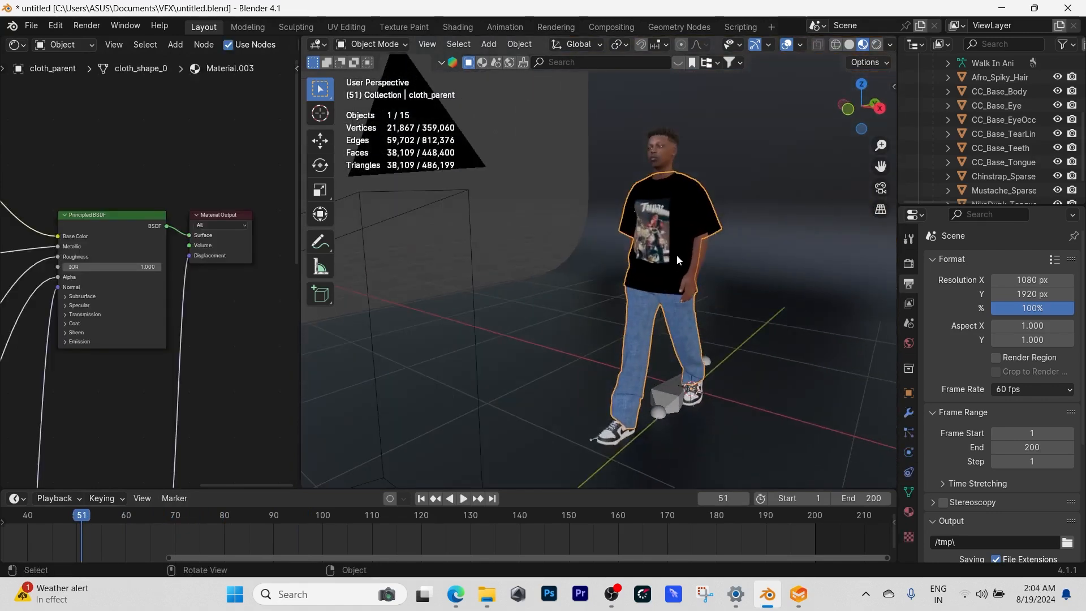
Add an area light at the scene origin and raise it along Z above the character's head
drag(880, 149, 880, 121)
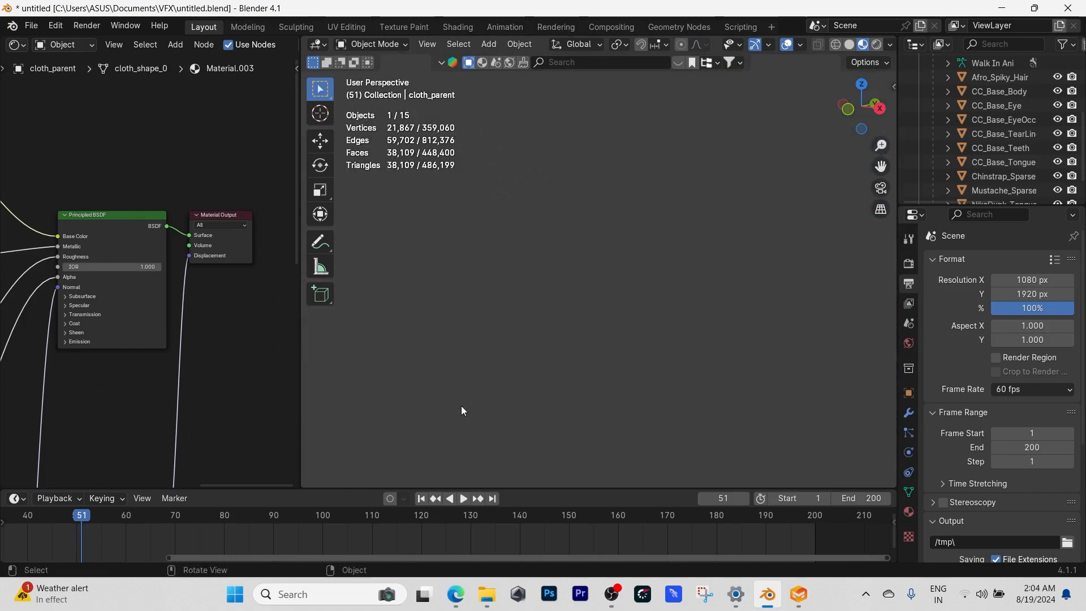
scroll(461, 405, down, 10)
scroll(608, 327, up, 3)
scroll(608, 328, down, 4)
key(shift+a)
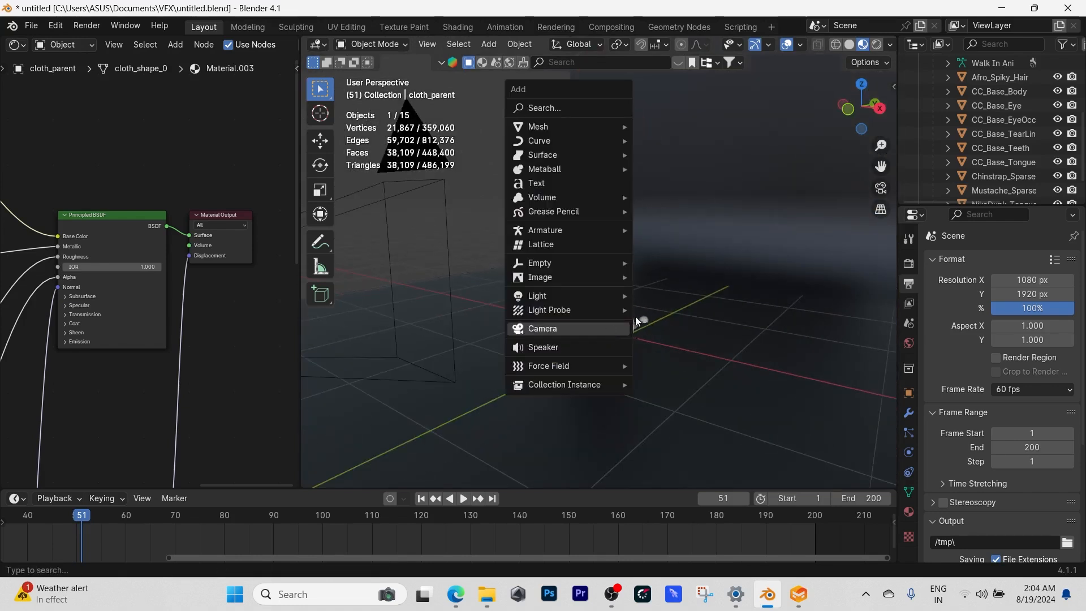
mouse_move(605, 295)
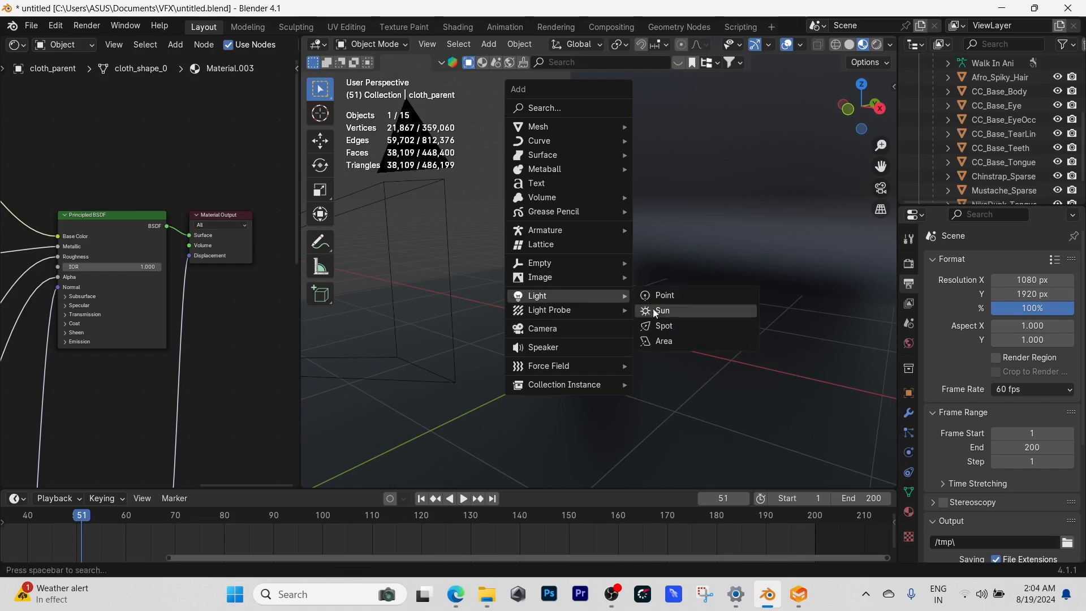
click(676, 339)
key(g)
key(z)
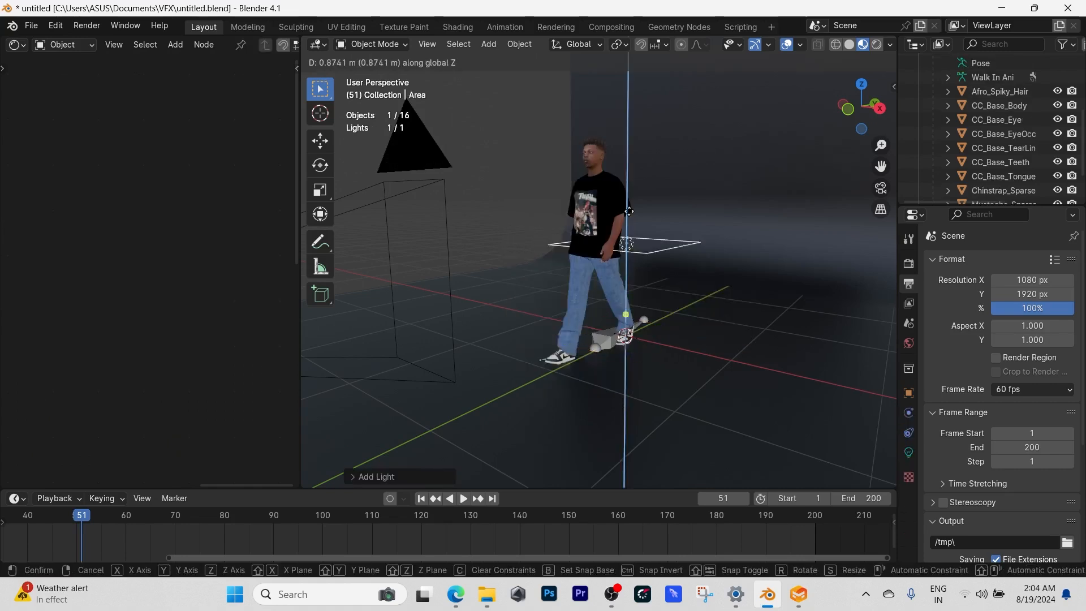
click(626, 118)
Move the area light along Y to in front of the character and tilt it around X to face him
scroll(625, 118, down, 4)
middle_drag(625, 119, 605, 191)
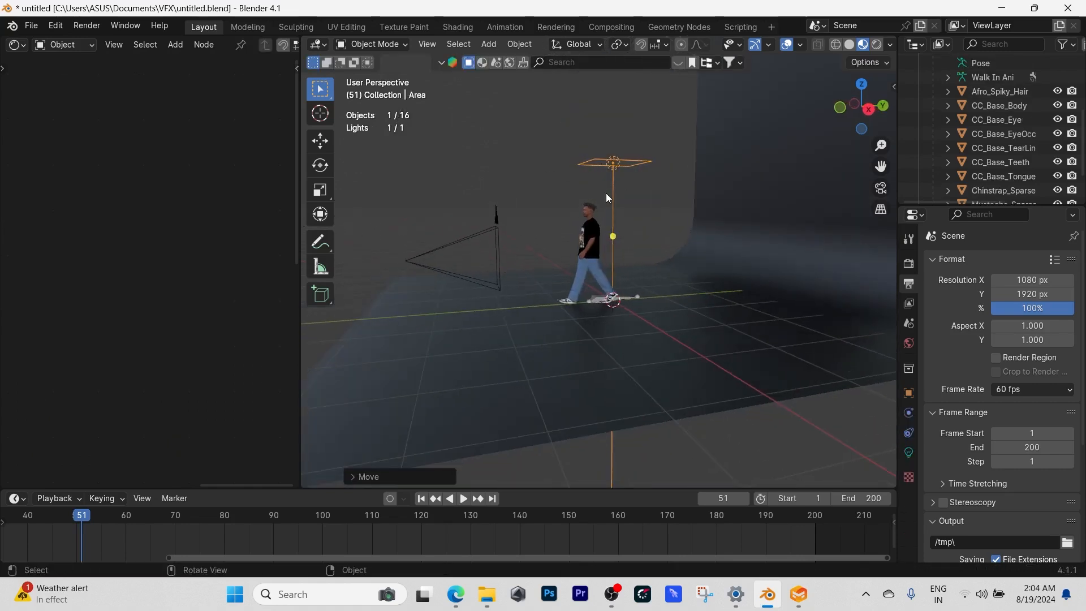
key(g)
key(y)
key(r)
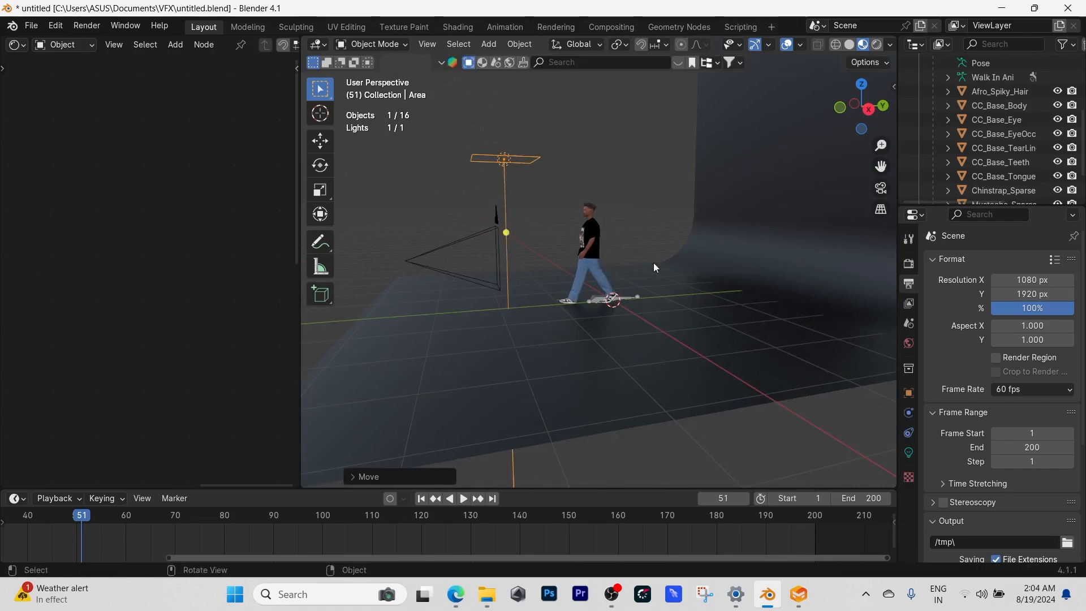
key(x)
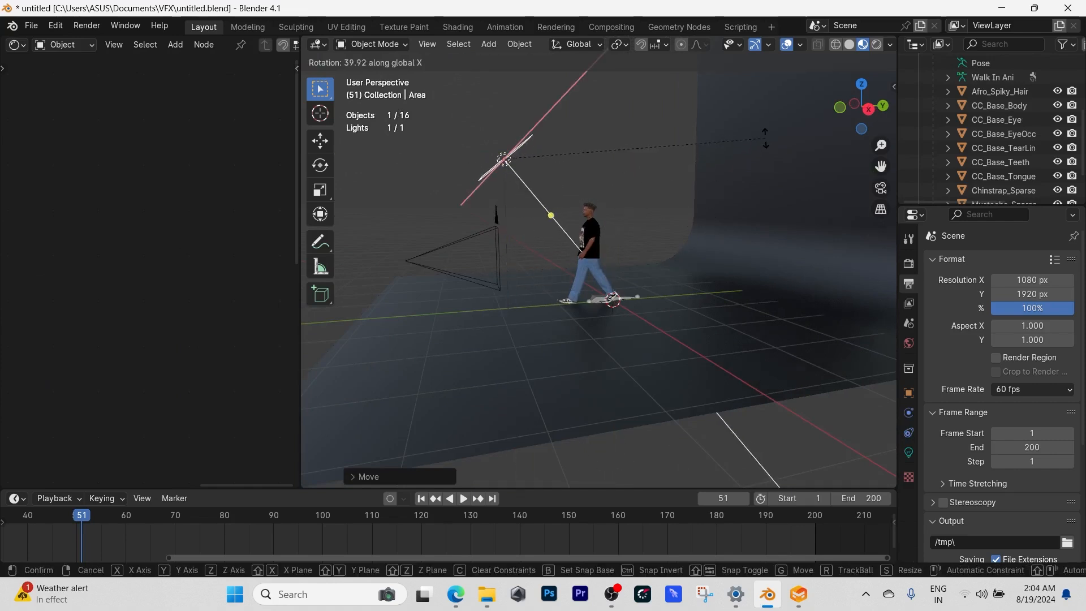
click(769, 118)
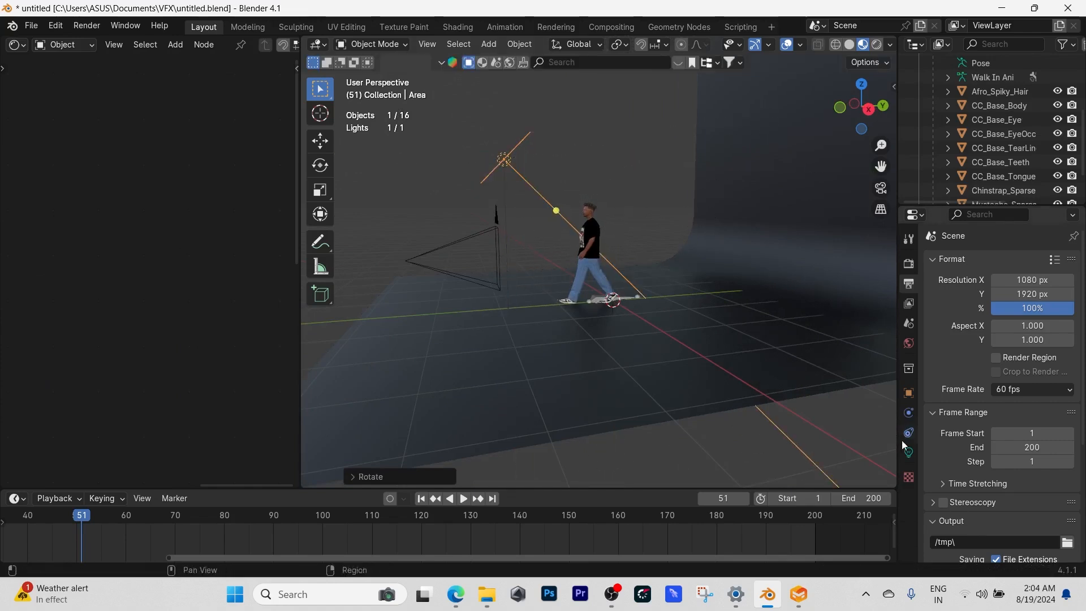
Set the area light's power to 100 W
click(909, 452)
click(1020, 361)
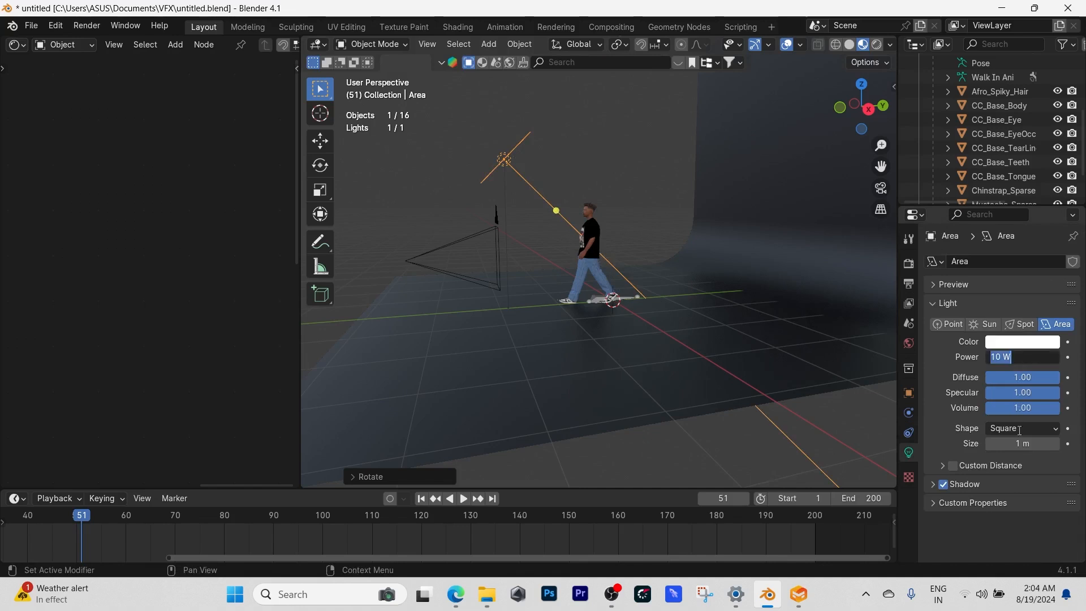
text(1)
key(Return)
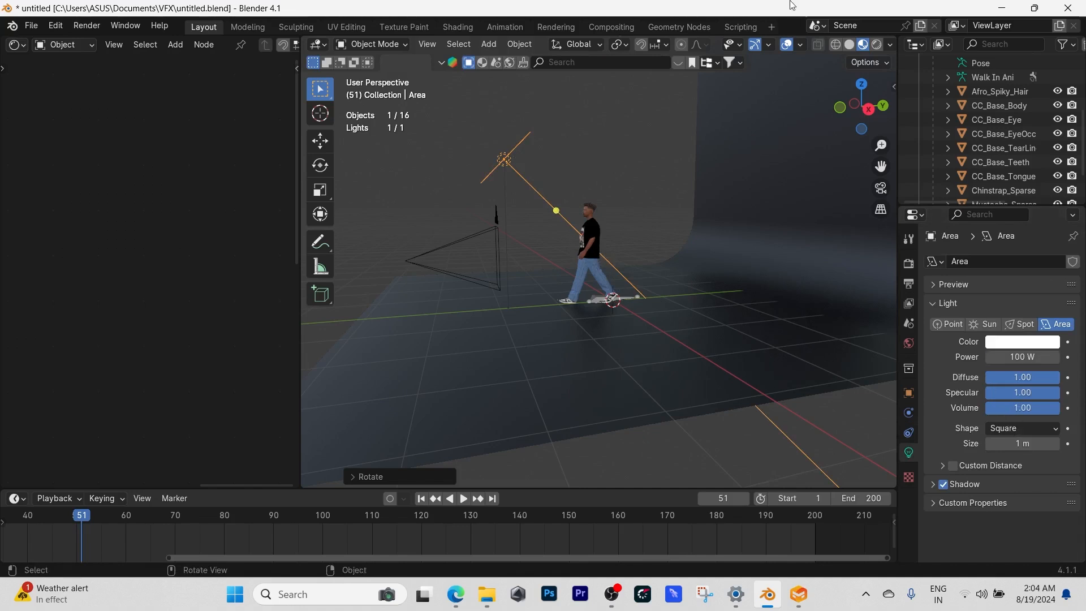
Switch the viewport to rendered shading, select the garment and view the lit character through the camera
click(876, 46)
scroll(632, 208, up, 6)
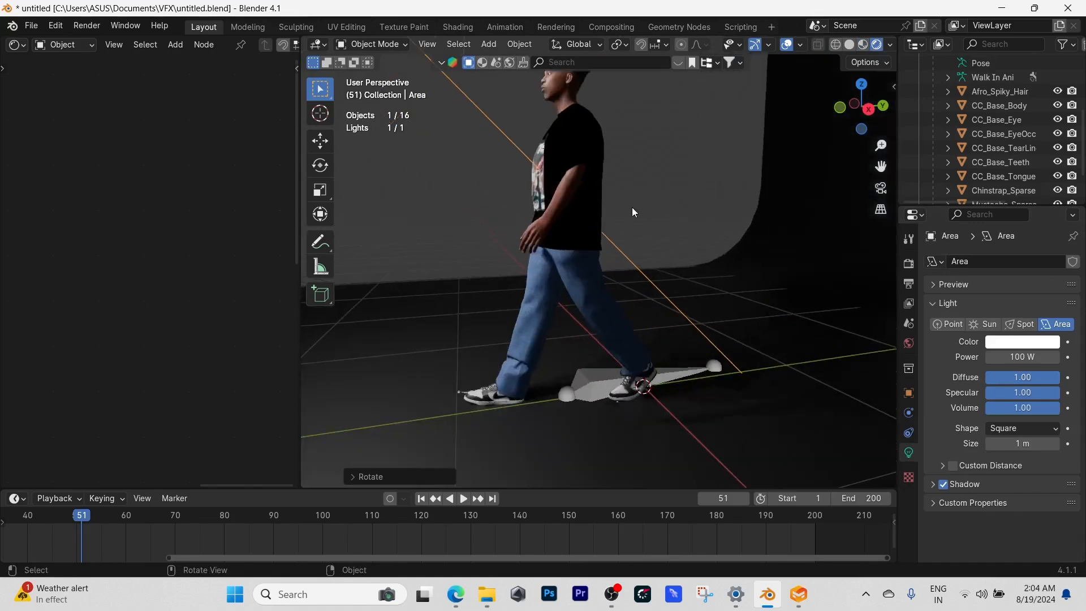
scroll(633, 207, down, 3)
middle_drag(599, 203, 670, 201)
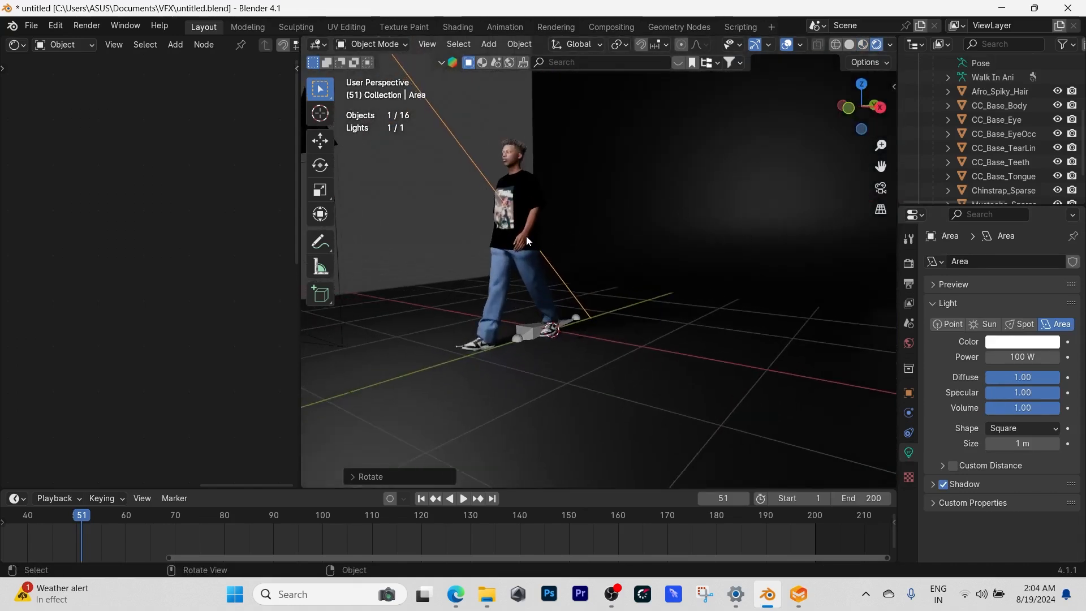
click(507, 249)
mouse_move(508, 249)
middle_down()
mouse_move(434, 237)
mouse_move(551, 246)
mouse_move(527, 247)
middle_up()
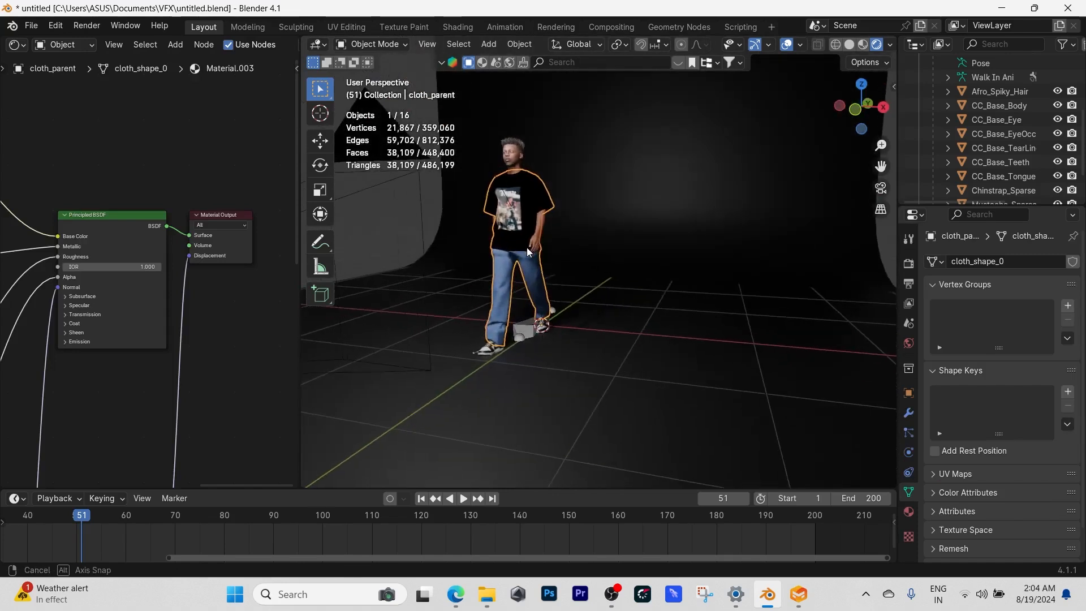
click(880, 188)
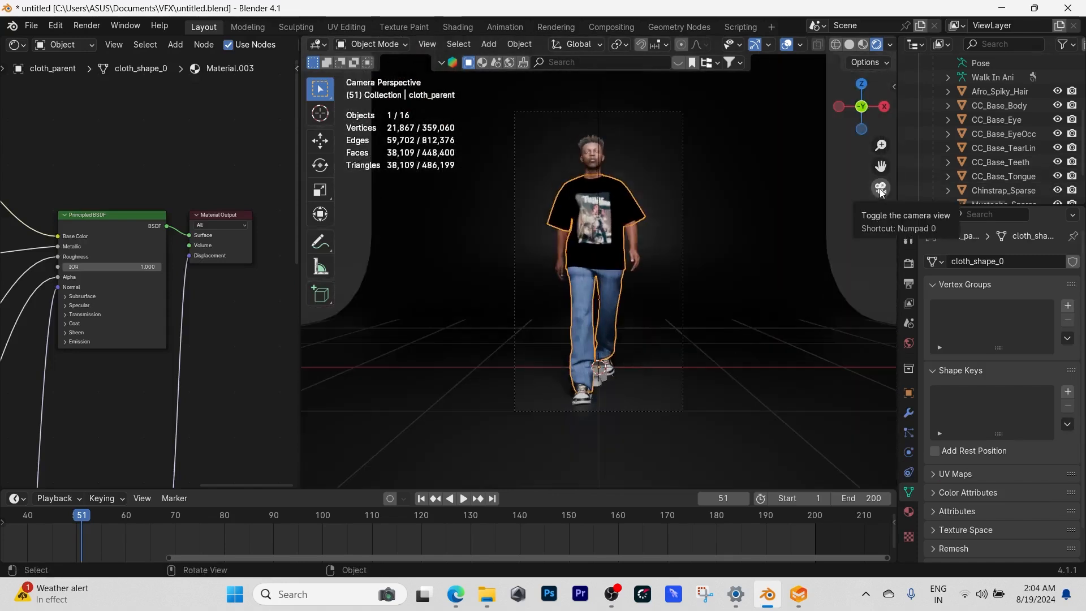